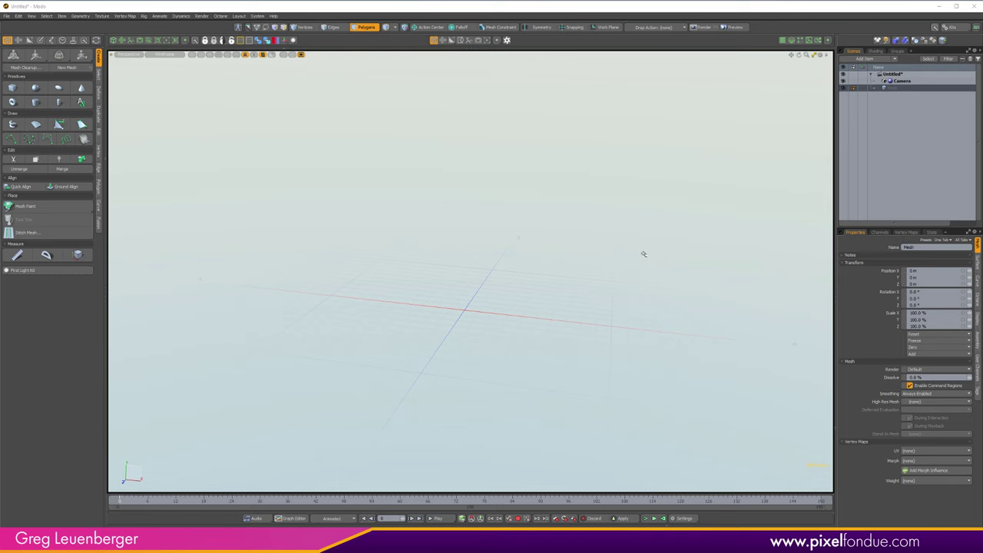
Rename the empty mesh item as Bell
double_click(893, 90)
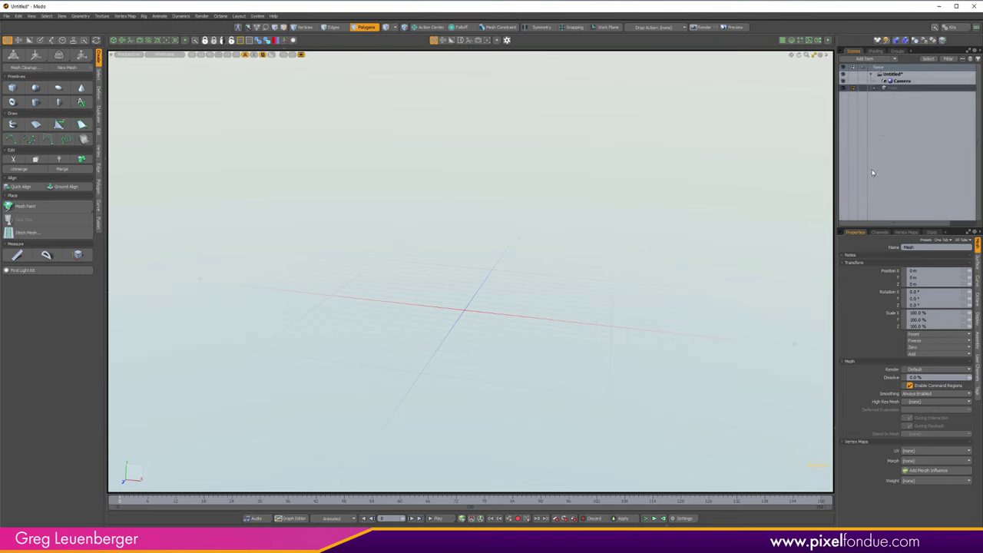
key("Escape")
key("k")
left_click_drag(578, 171, 529, 168)
type("S")
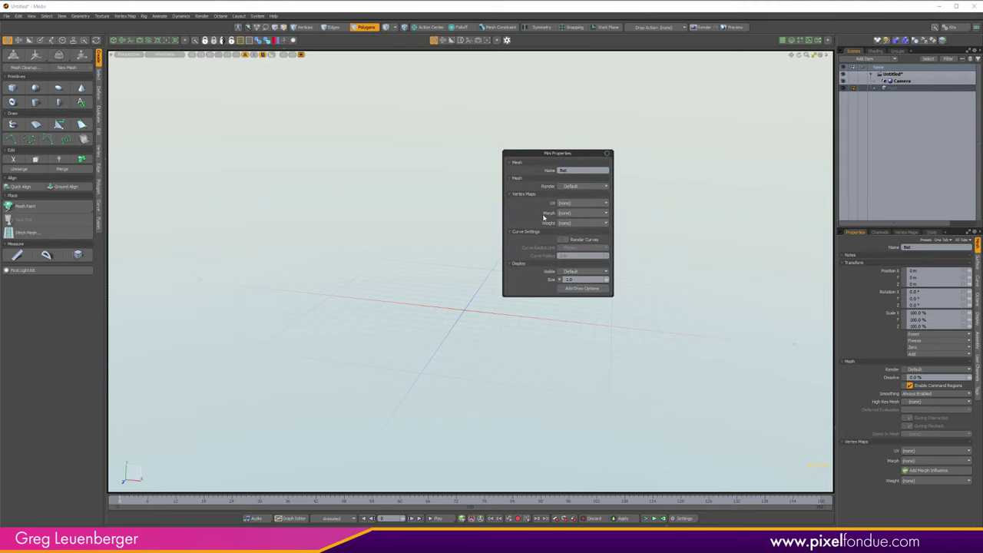
Add draw options to the Bell mesh, with Wireframe draw style and a user-defined magenta wireframe color
left_click(582, 288)
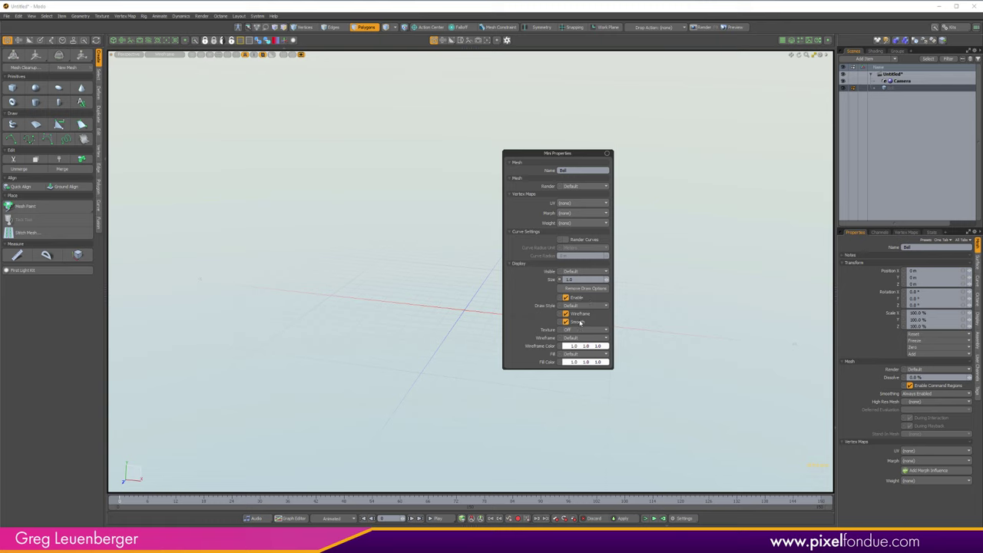
left_click(582, 306)
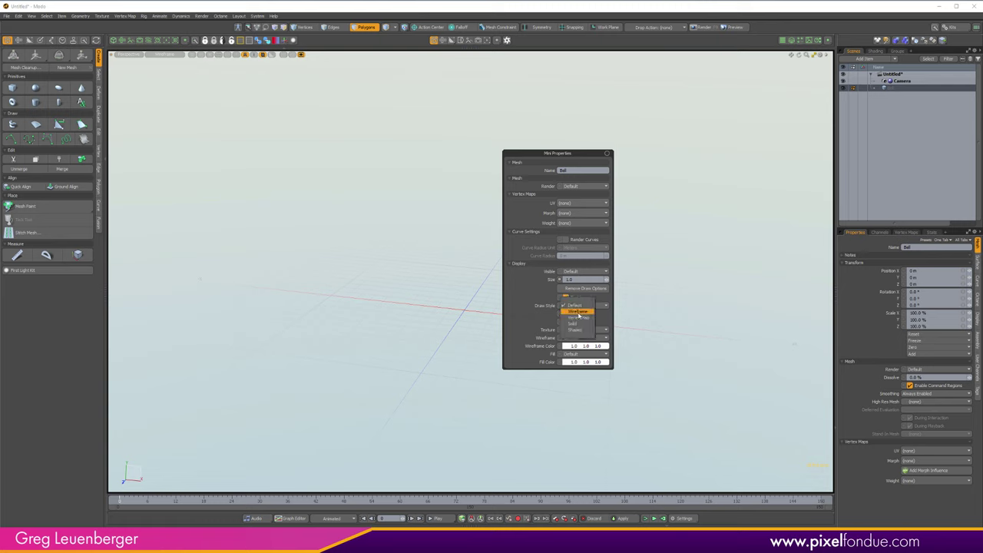
left_click(583, 315)
left_click(572, 338)
left_click(572, 346)
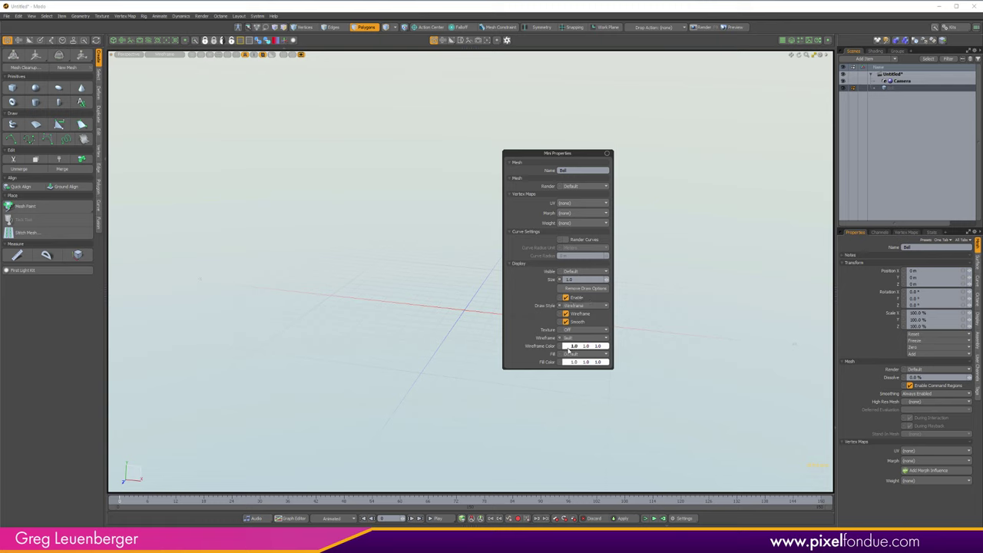
left_click(566, 347)
left_click_drag(381, 310, 409, 333)
left_click(674, 344)
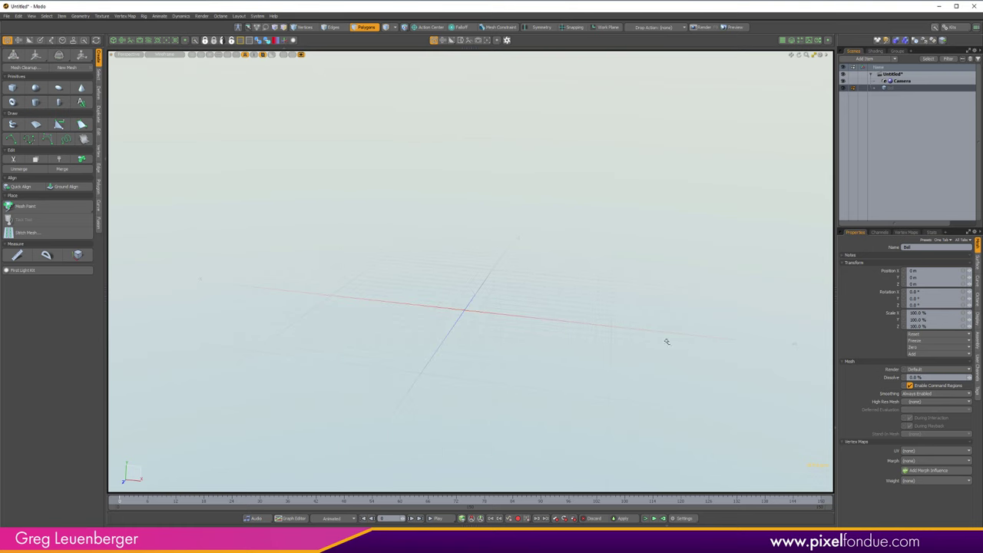
Start a curve in the Front view with grid snapping, placing its first point at X 0 m, Y 1 m
left_click(11, 139)
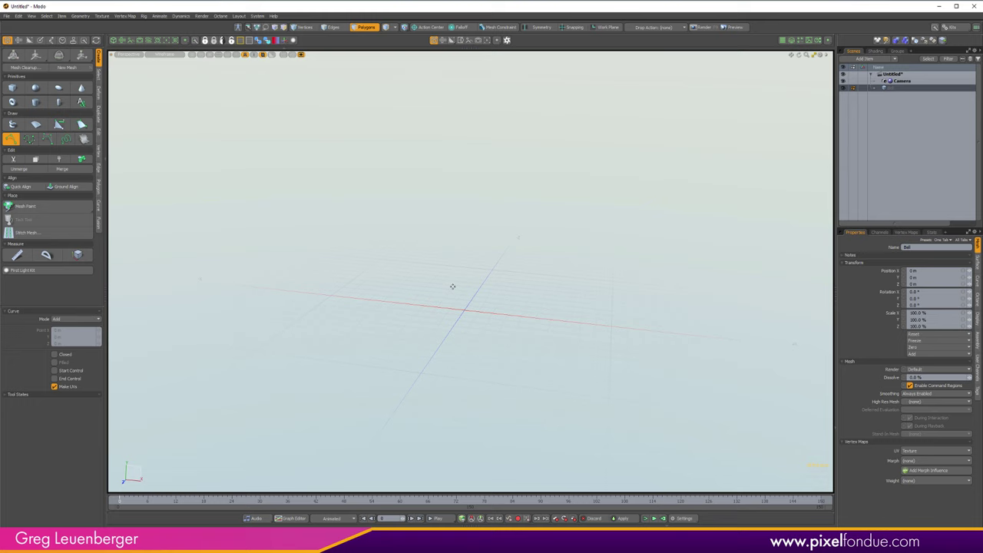
key("ctrl+space")
left_click(500, 319)
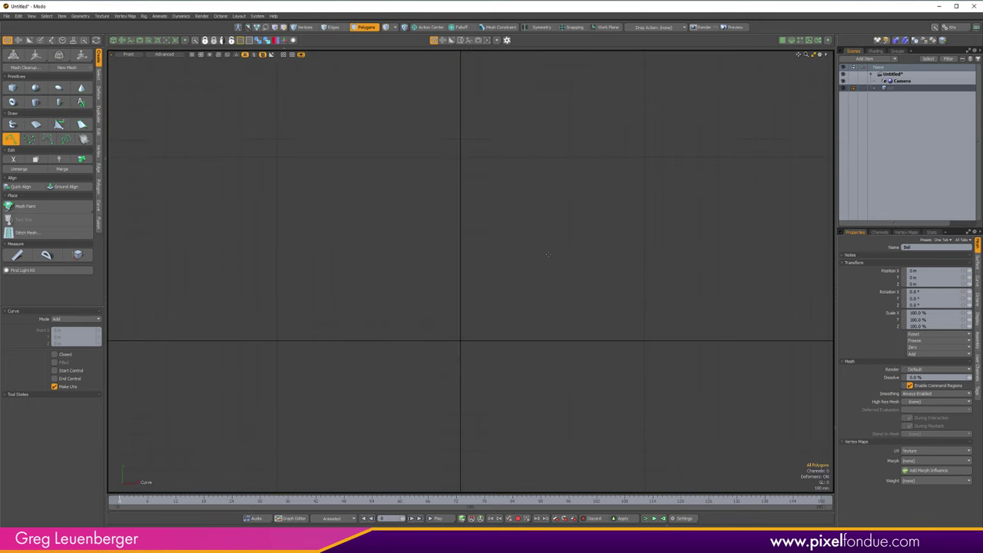
key("x")
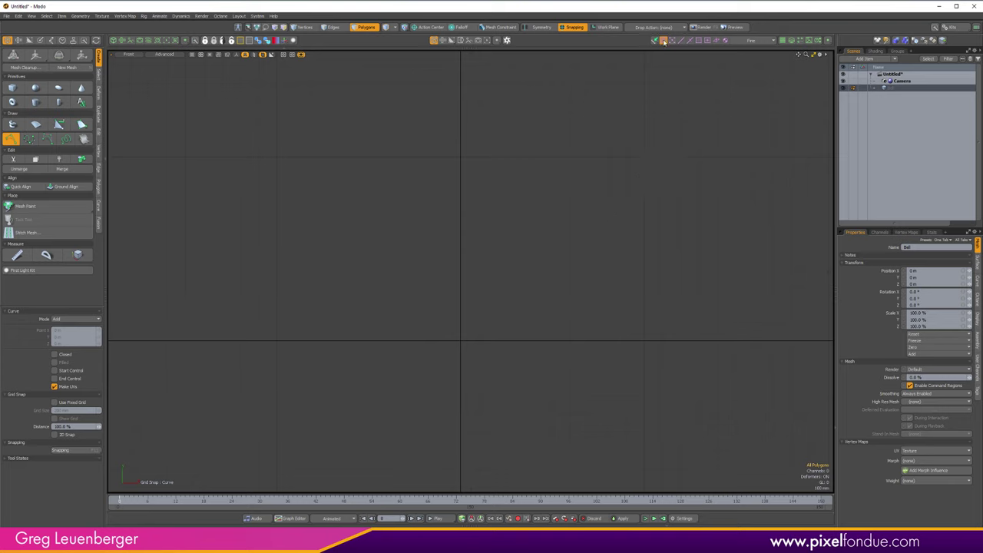
left_click(672, 40)
left_click(674, 41)
left_click(460, 157)
key("x")
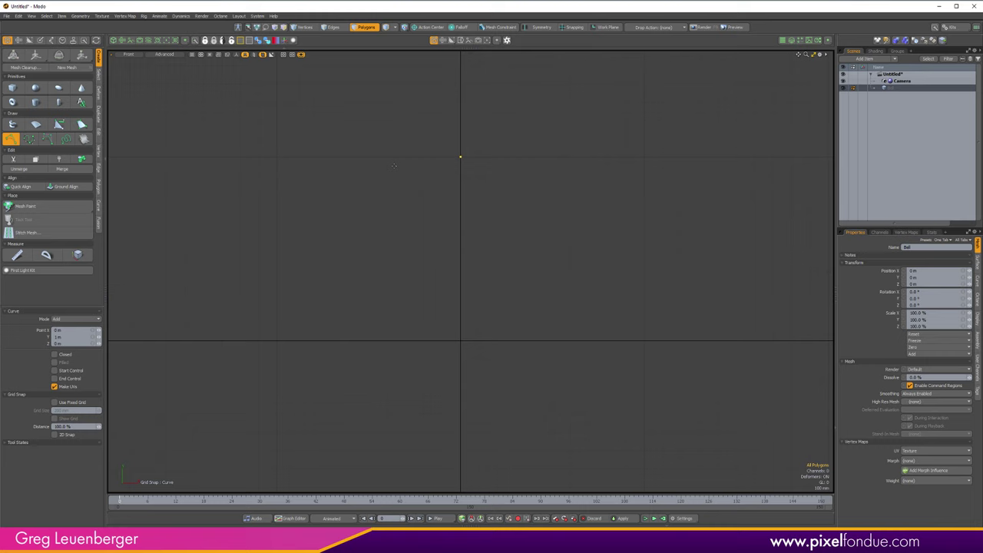
Draw the rest of the half-bell profile freehand, ending it snapped at X 0 m, Y 100 mm, and return to the perspective view
left_click(376, 178)
left_click(198, 372)
left_click(287, 352)
key("x")
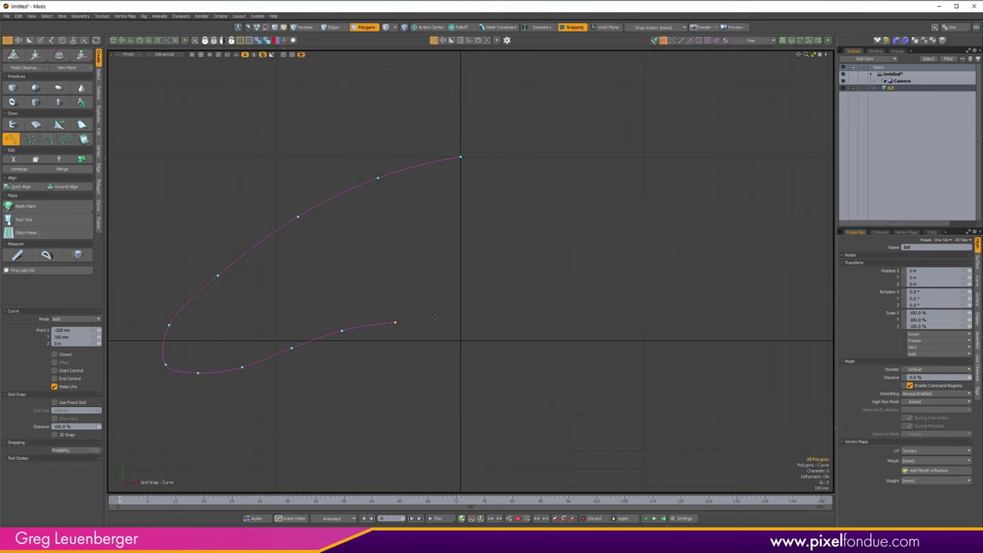
left_click(461, 322)
key("x")
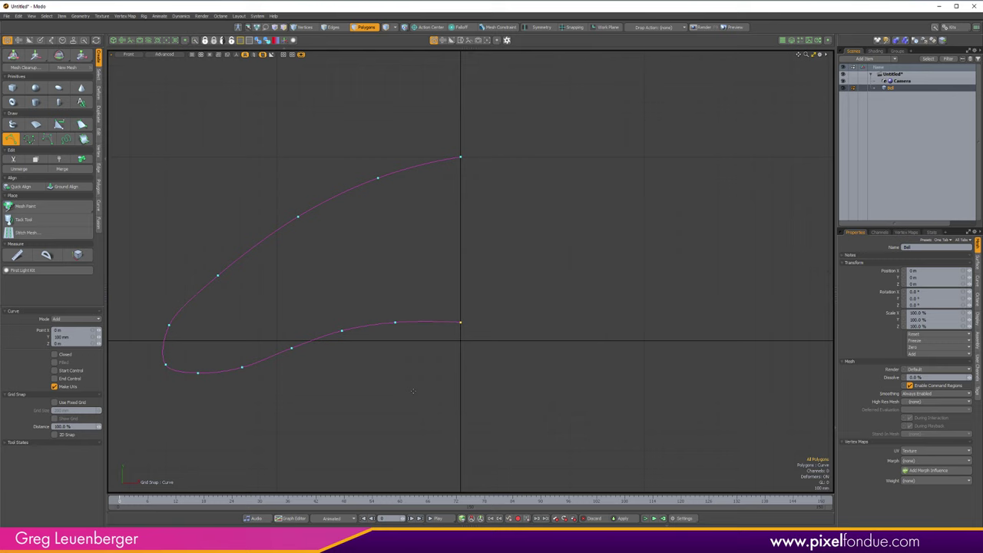
key("ctrl+space")
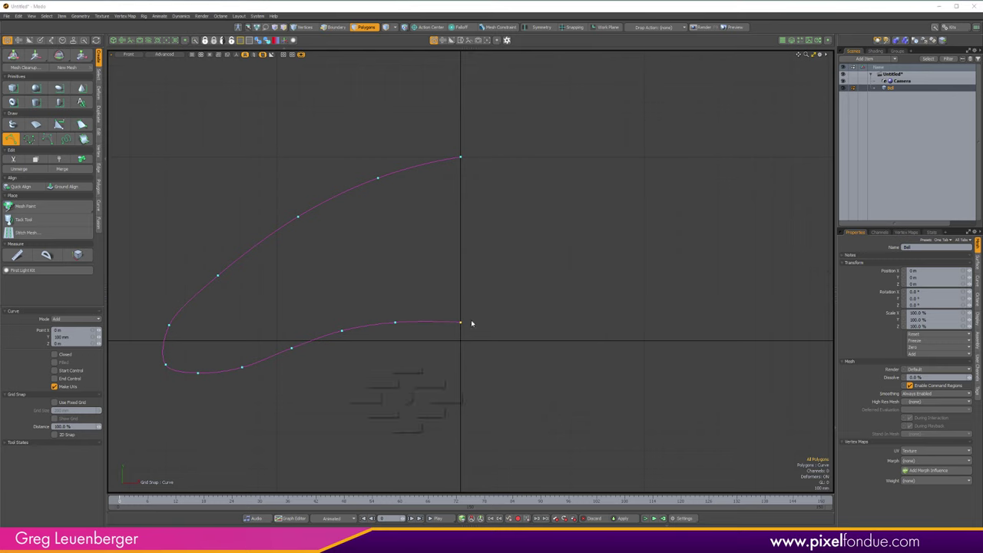
left_click(472, 325)
left_click_drag(448, 272, 518, 320, "alt")
key("q")
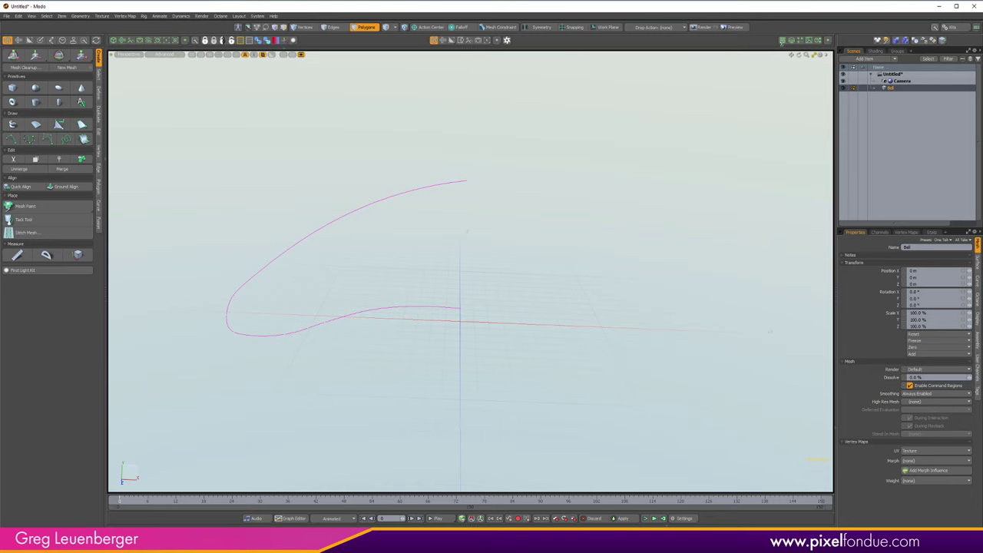
Show the mesh operations list and add a Curve Rebuild operation to the Bell mesh
left_click(809, 41)
left_click(809, 41)
left_click(792, 41)
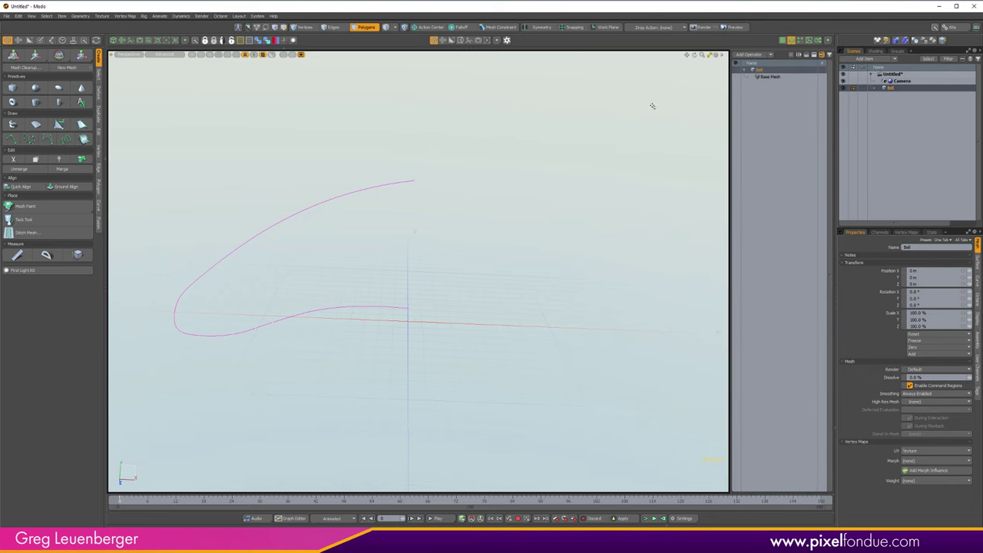
left_click(749, 55)
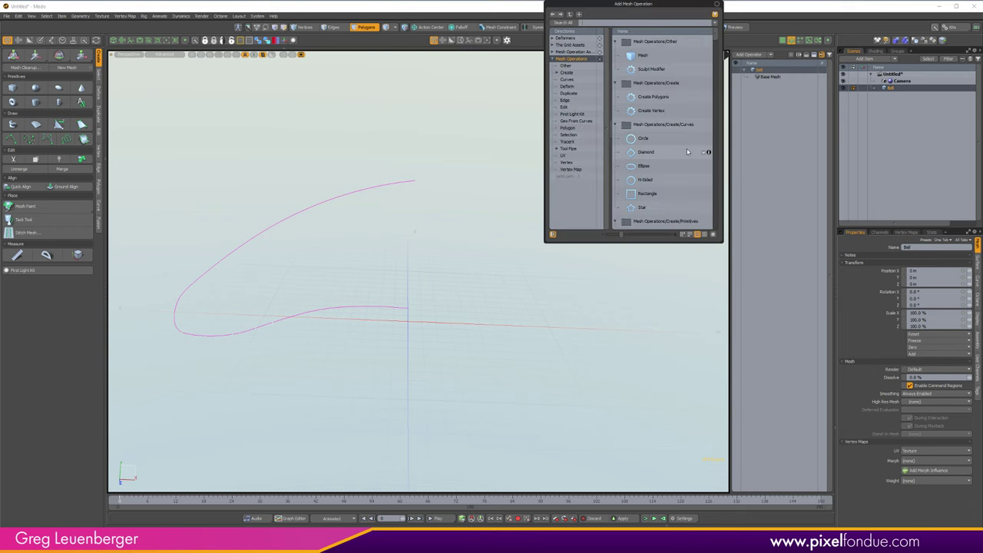
type("curve")
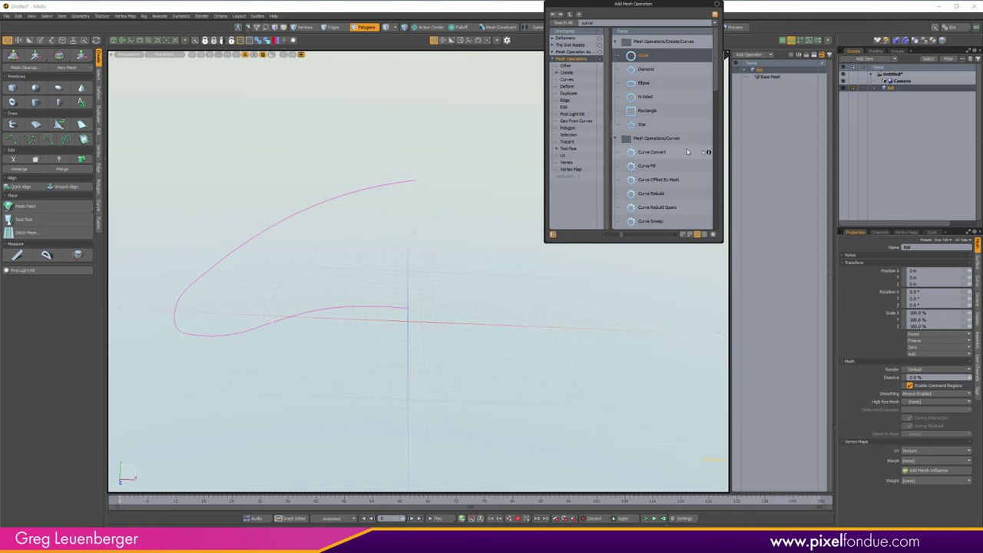
type(" re")
key("Return")
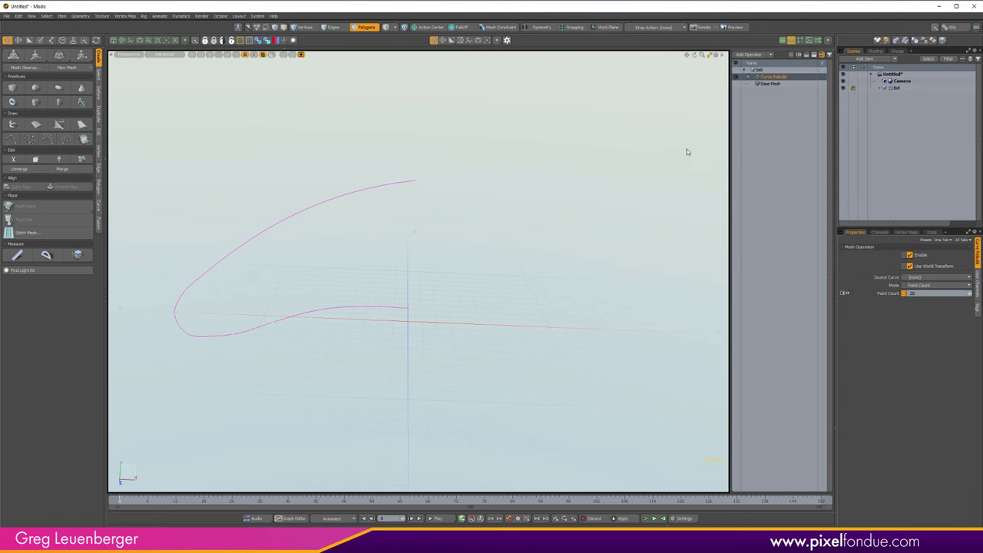
Compare the profile with and without the Curve Rebuild, and set its point count to 36
left_click_drag(400, 301, 490, 276, "alt")
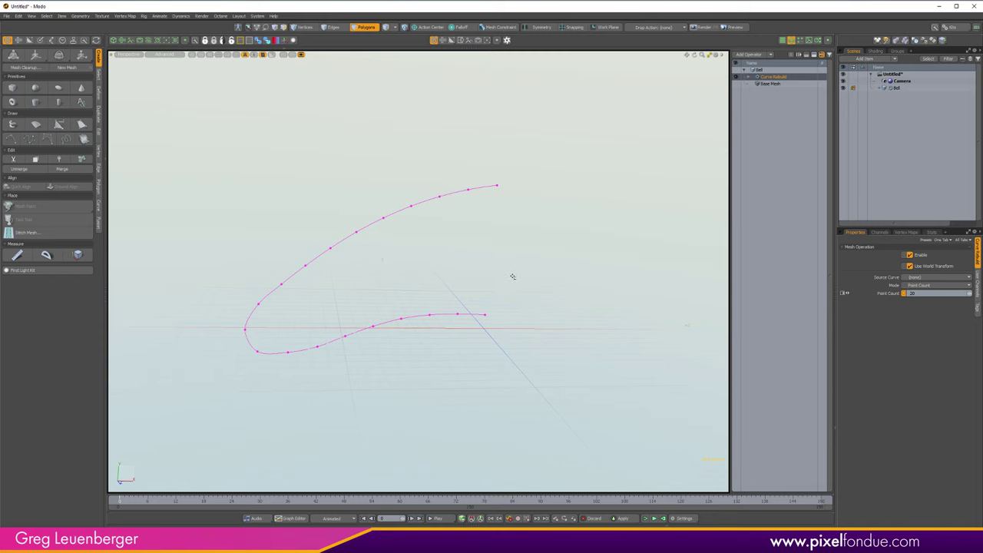
left_click(738, 78)
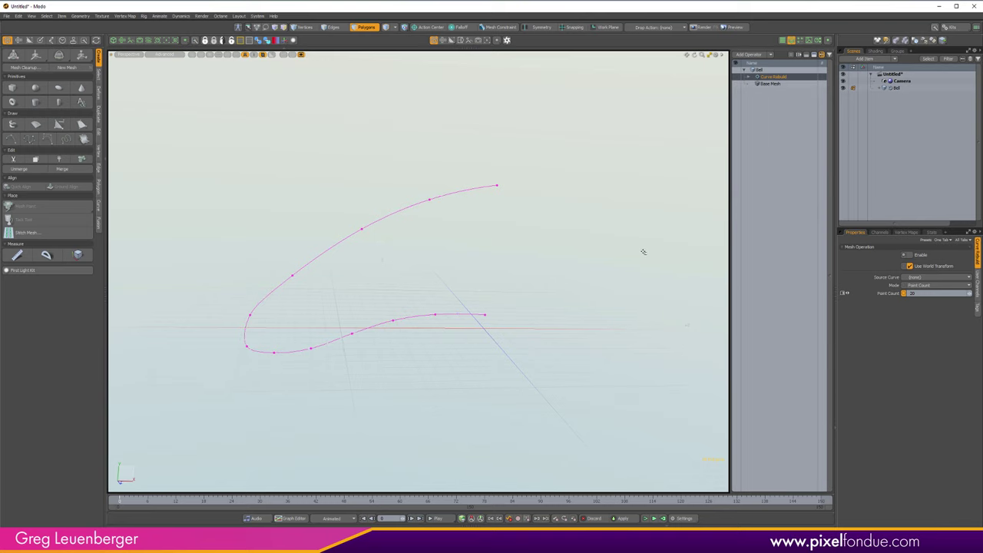
left_click(738, 78)
key("c")
left_click_drag(513, 254, 531, 292)
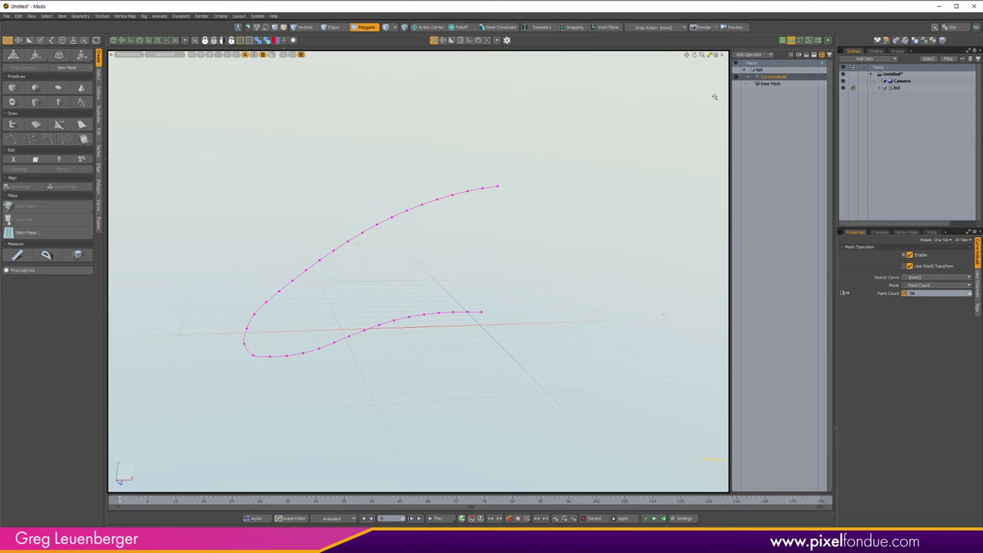
Add a Radial Sweep operation above the Curve Rebuild to revolve the profile into a bell
left_click(750, 55)
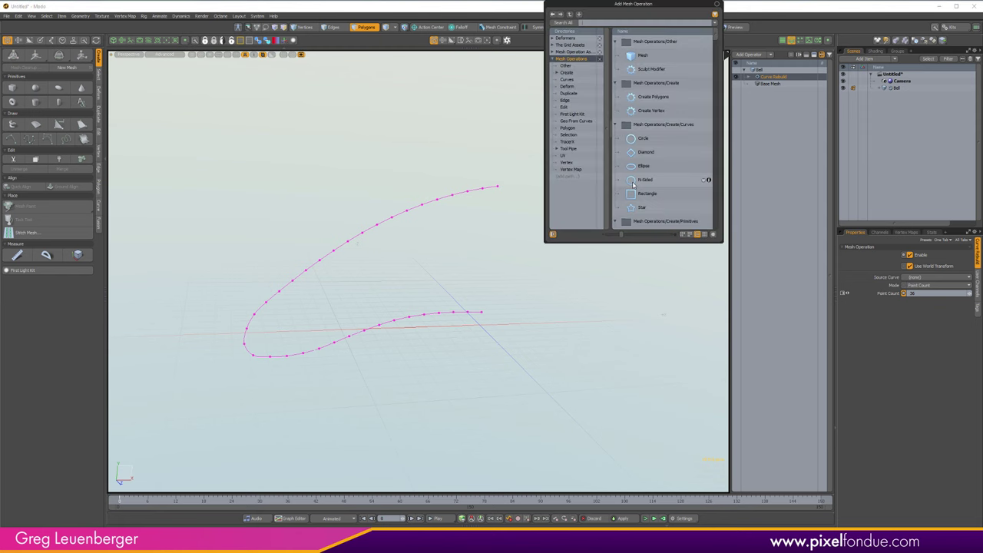
type("radial arr")
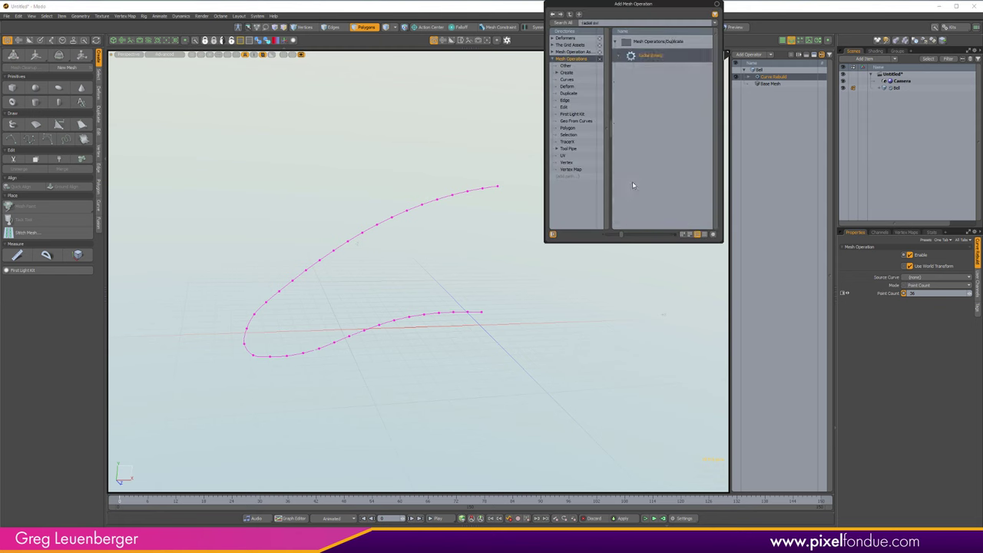
key("Return")
left_click_drag(445, 252, 463, 265, "alt")
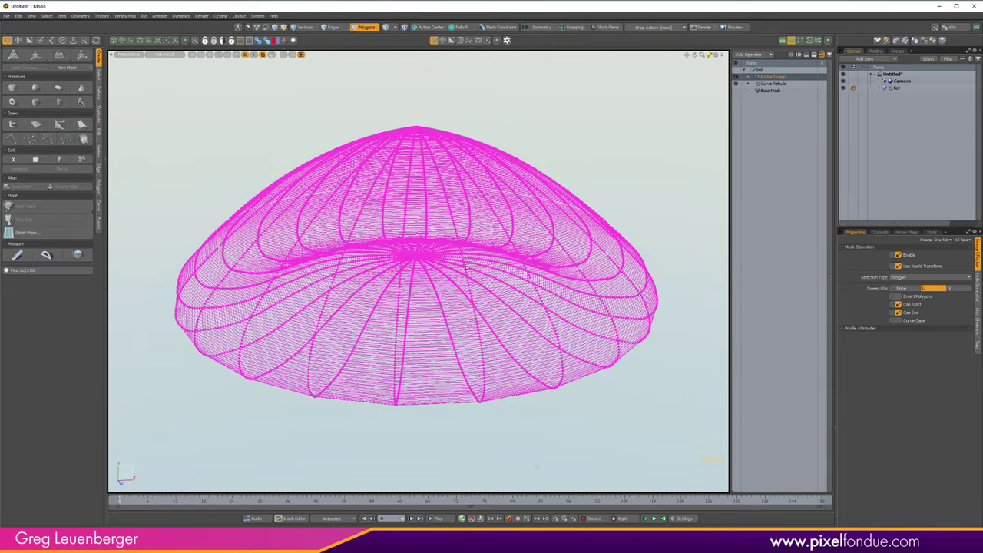
Set the Bell mesh's draw style to Default and inspect the swept surface in polygon mode
left_click(899, 88)
key("p")
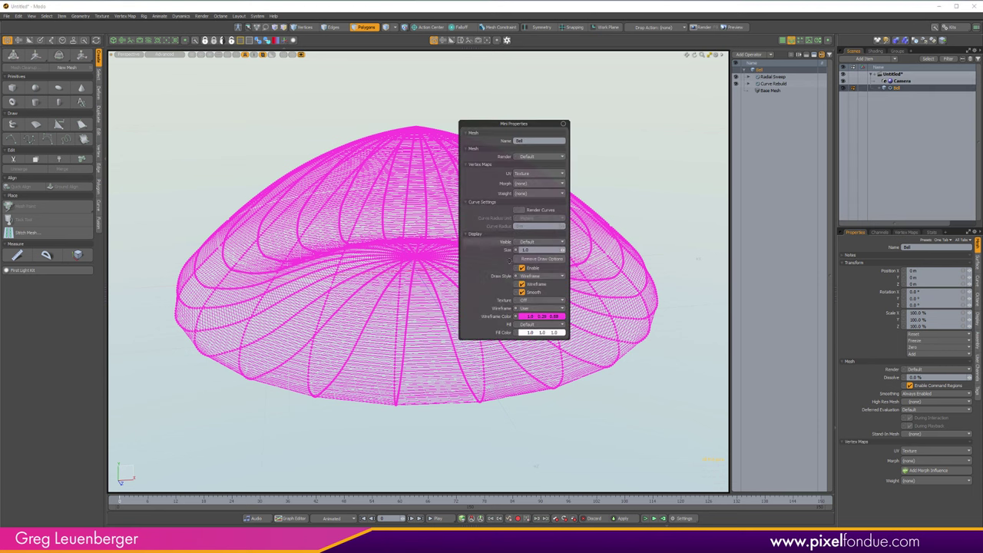
left_click(520, 278)
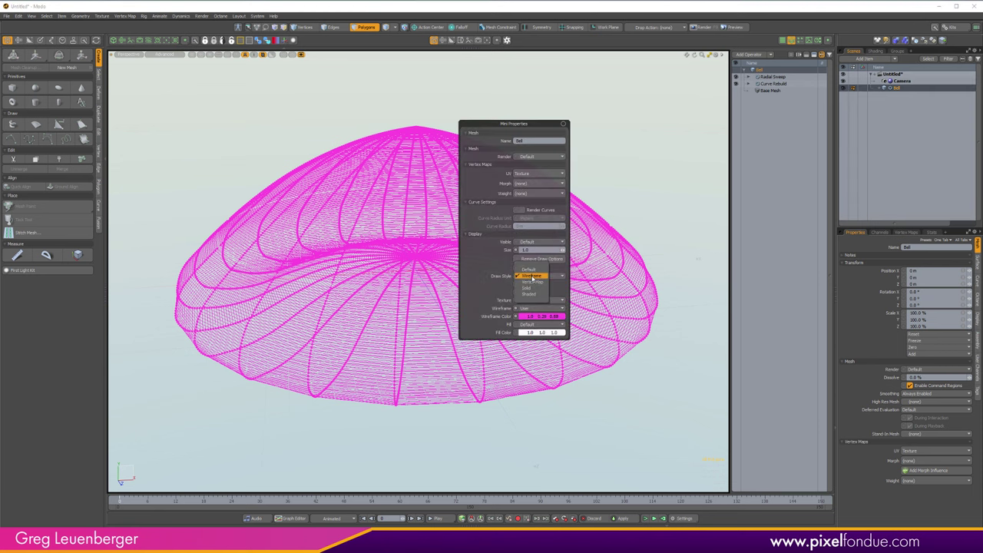
left_click(529, 268)
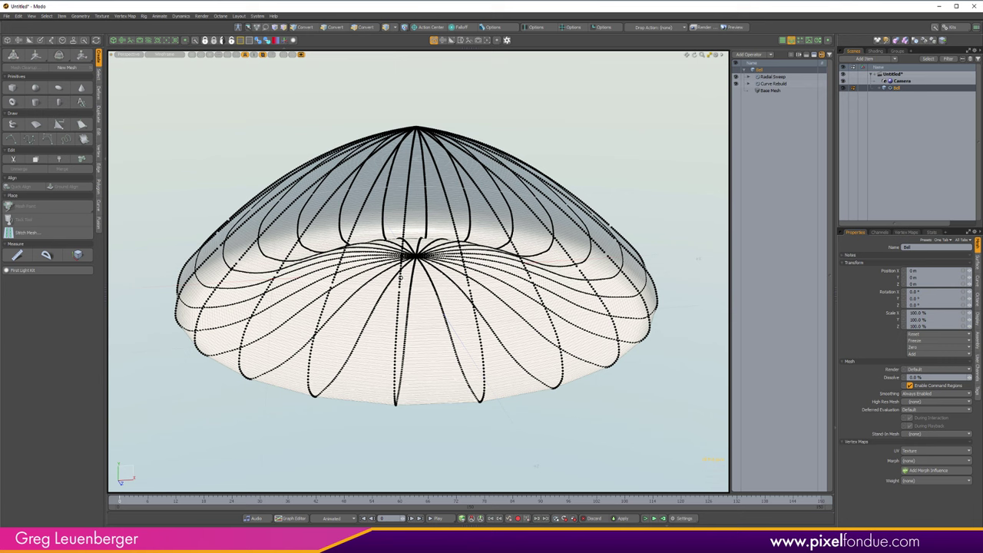
key("ctrl+3")
left_click(464, 317)
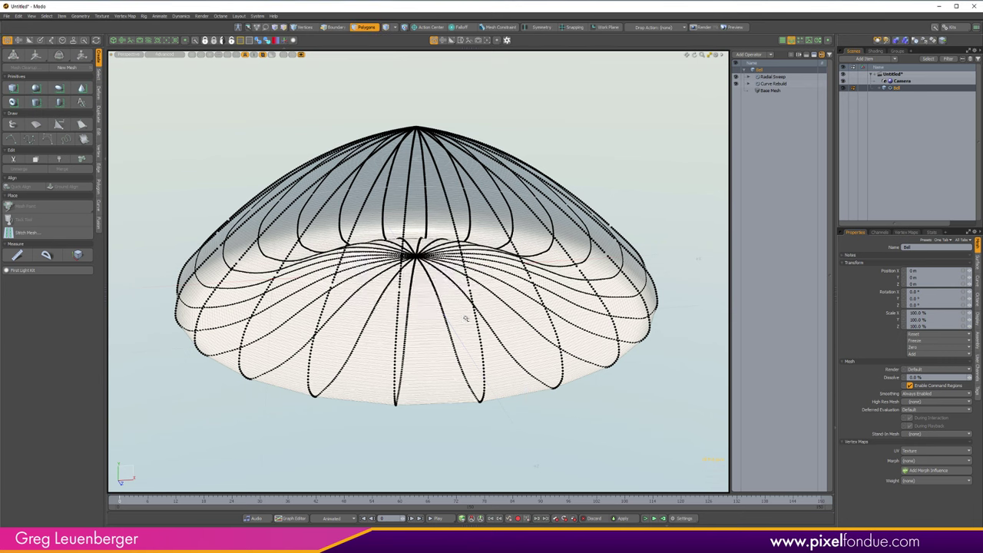
left_click_drag(487, 225, 369, 340, "alt")
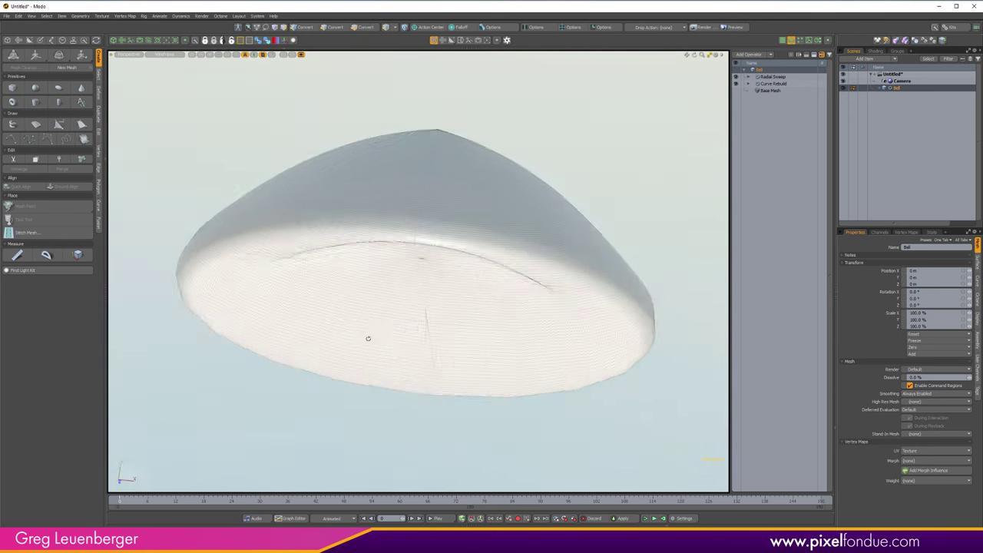
key("3")
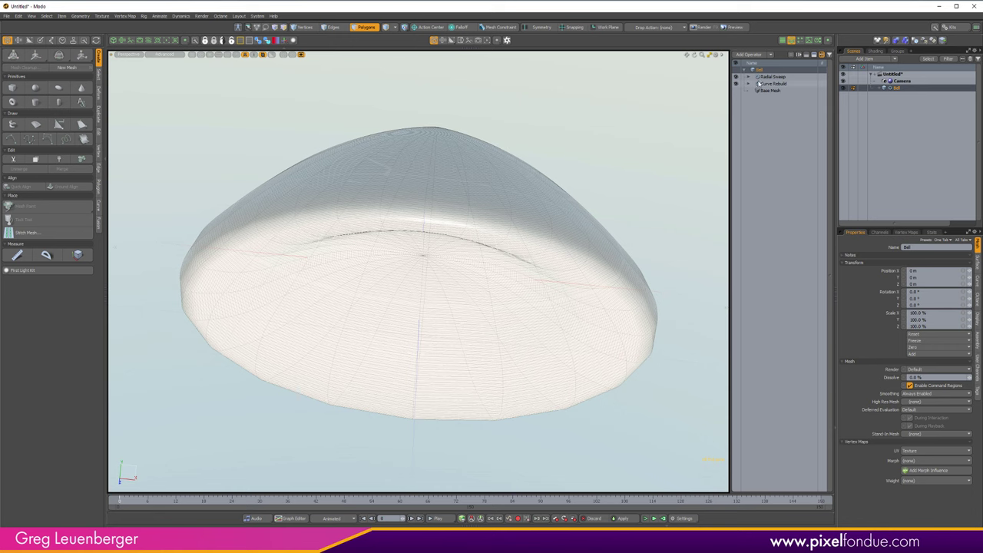
Select the Radial Sweep operation and switch the perspective view to wireframe shading
left_click(762, 77)
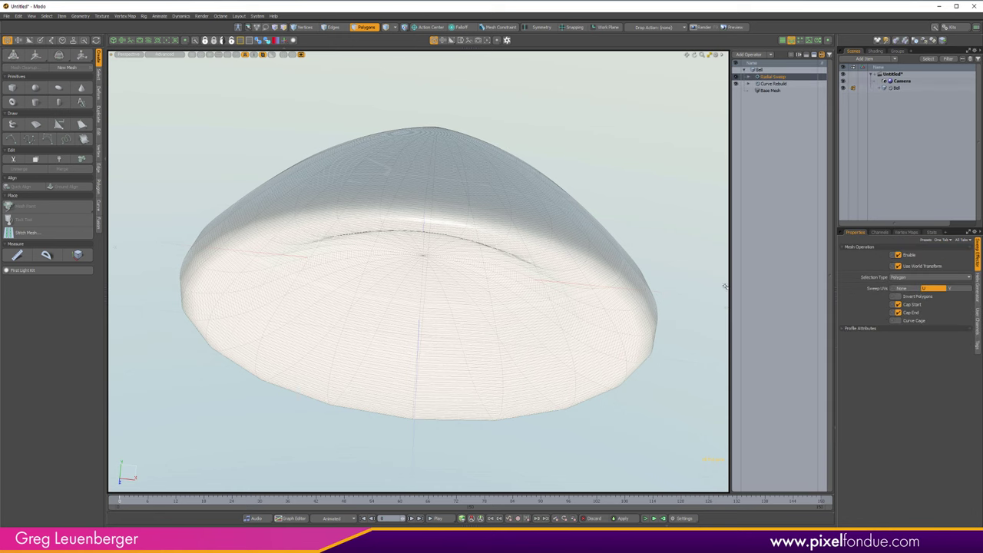
left_click_drag(585, 321, 530, 268, "alt")
key("ctrl+space")
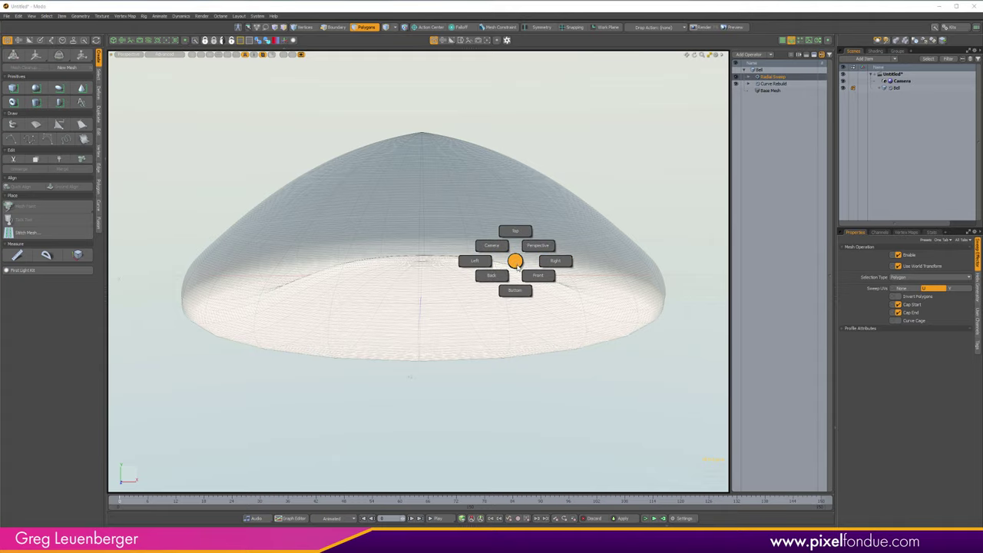
key("ctrl+2")
left_click(512, 229)
left_click_drag(511, 222, 391, 244, "alt")
key("3")
scroll(453, 239, "up", 5)
left_click_drag(453, 239, 363, 259, "ctrl+alt")
left_click_drag(363, 260, 374, 226, "alt")
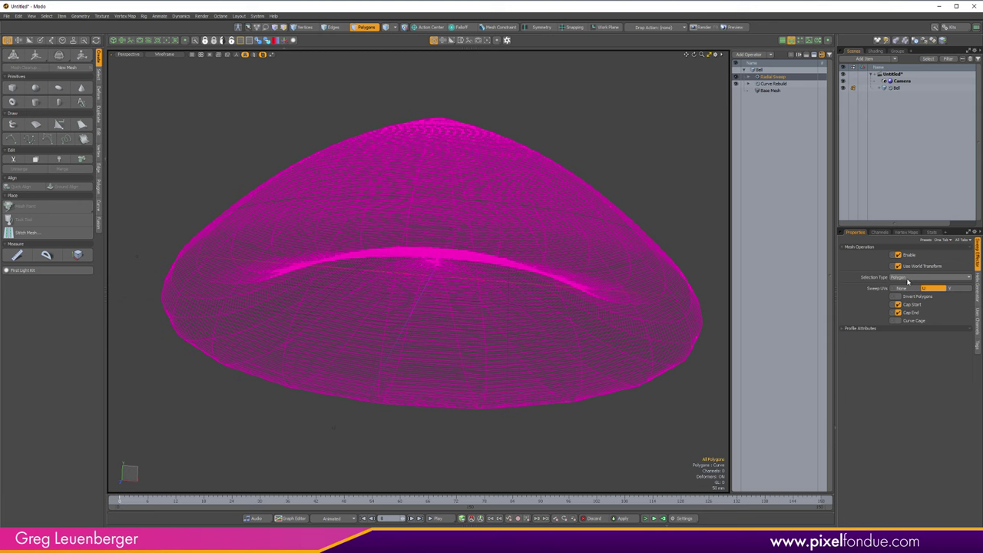
Set the Radial Sweep's selection type to Edge and check the resulting wireframe
left_click(909, 280)
left_click(910, 274)
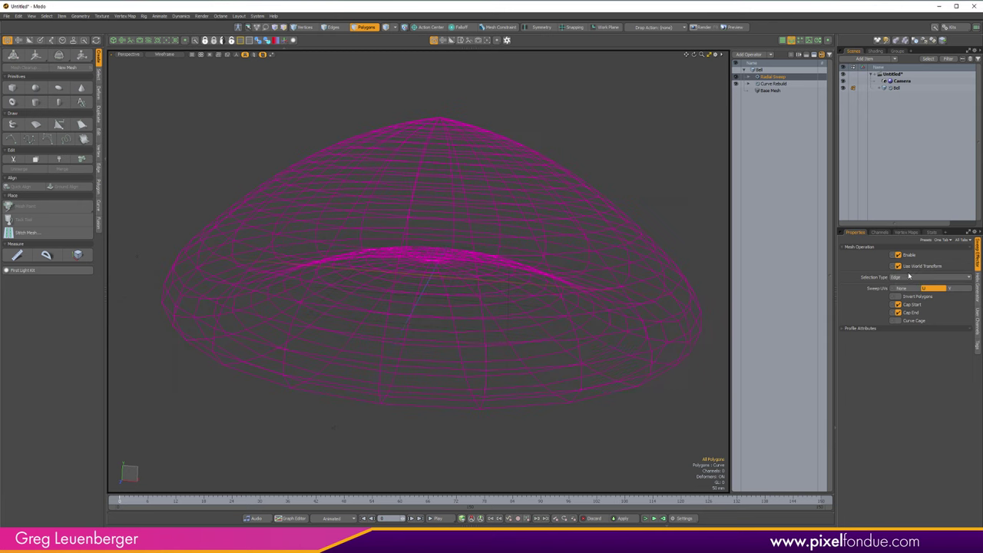
left_click_drag(555, 285, 426, 270, "alt")
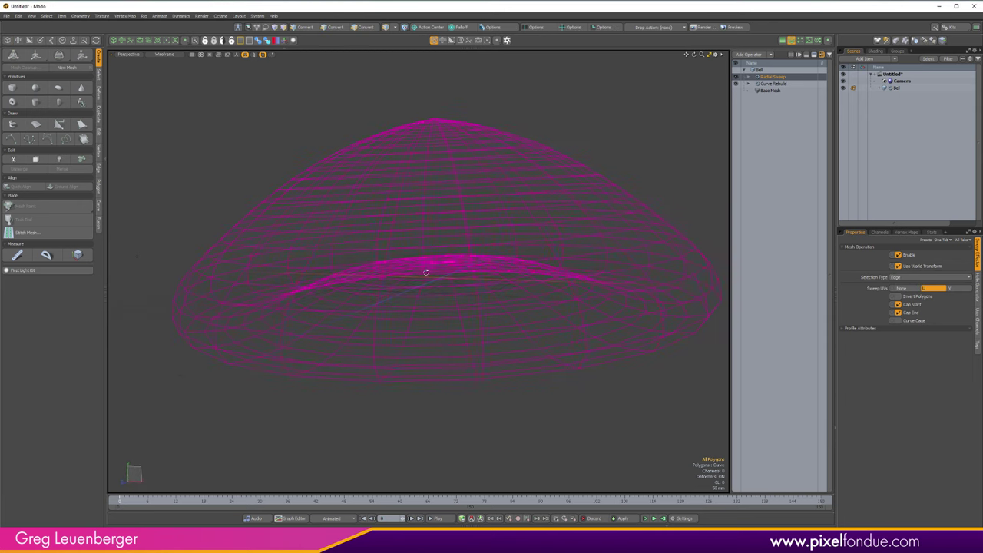
Temporarily disable the Radial Sweep to inspect the rebuilt profile curve and its points, and re-enable the sweep
left_click(774, 83)
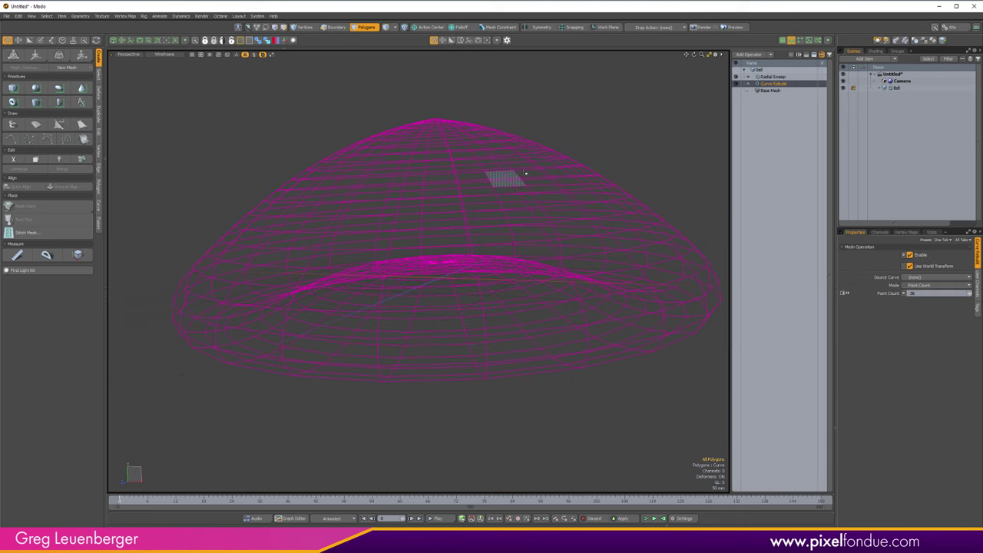
left_click(738, 77)
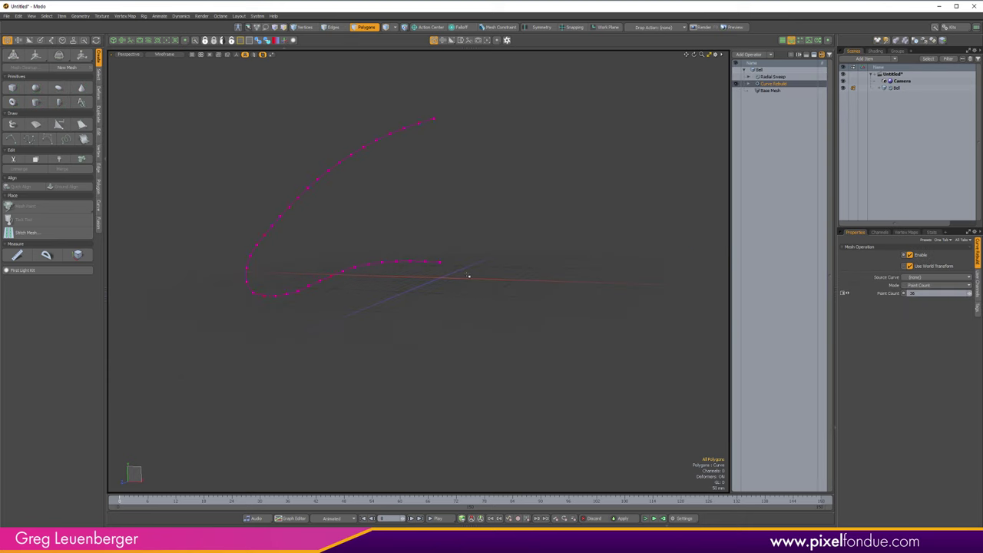
key("3")
left_click(774, 77)
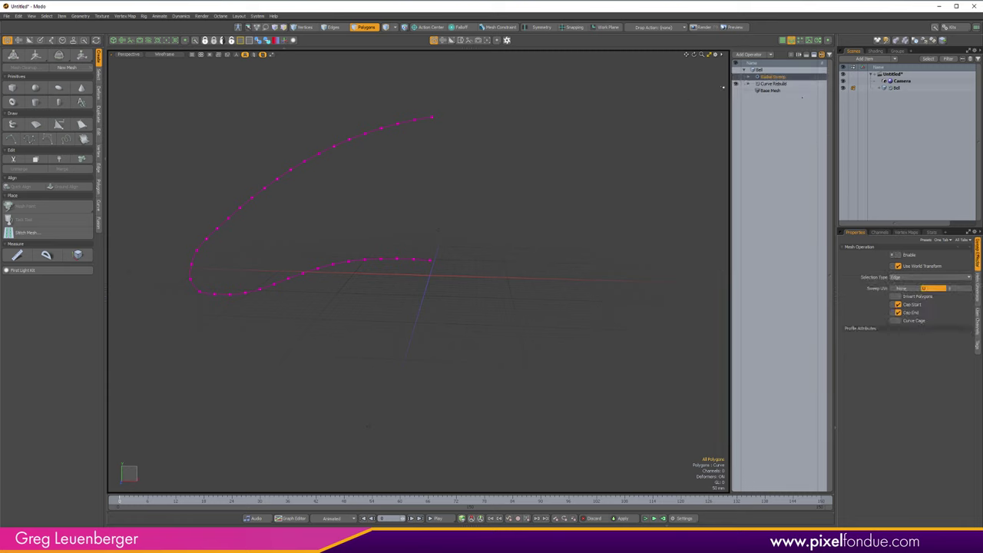
left_click(736, 77)
left_click_drag(486, 195, 549, 235, "alt")
Try the Radial Sweep's Polygon selection type, inspect the mesh density, and restore the type to Edge
left_click(905, 279)
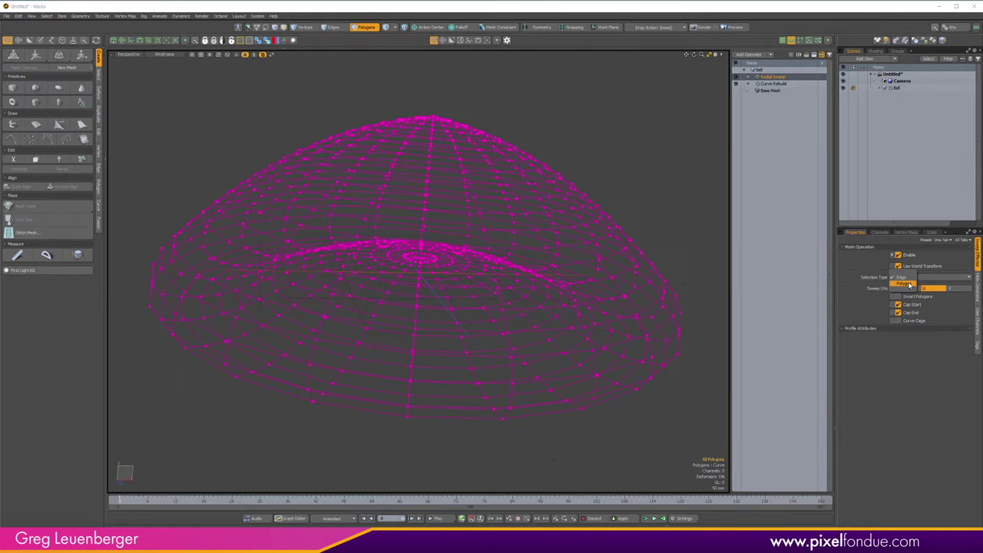
left_click(904, 284)
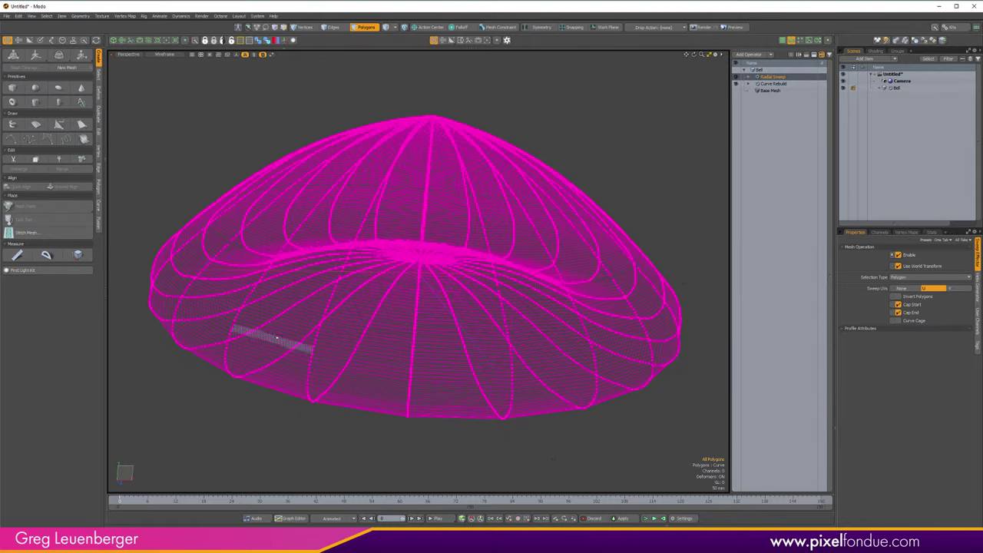
left_click_drag(285, 308, 234, 315, "alt")
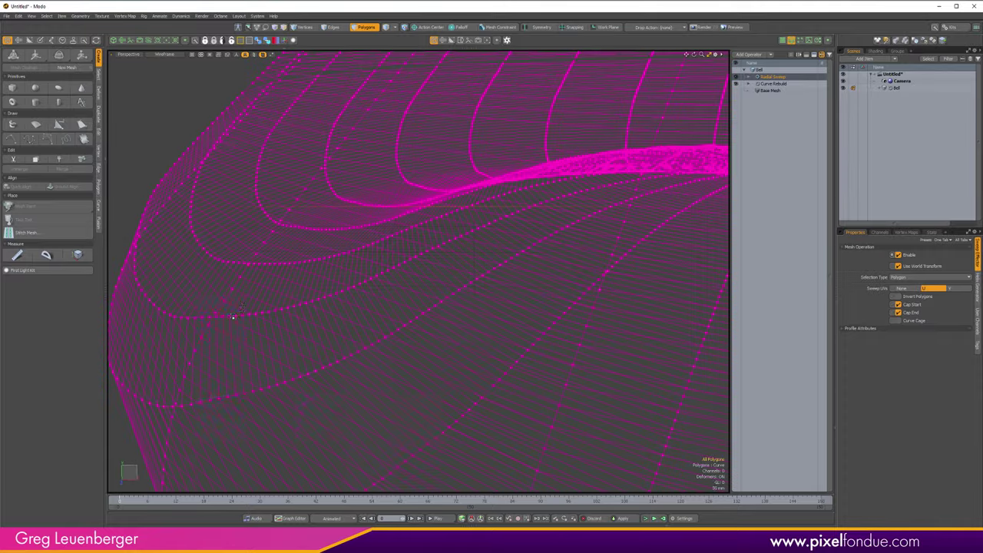
left_click_drag(371, 272, 302, 273, "ctrl+alt")
left_click_drag(489, 247, 396, 260, "alt+shift")
left_click_drag(692, 217, 698, 229, "alt")
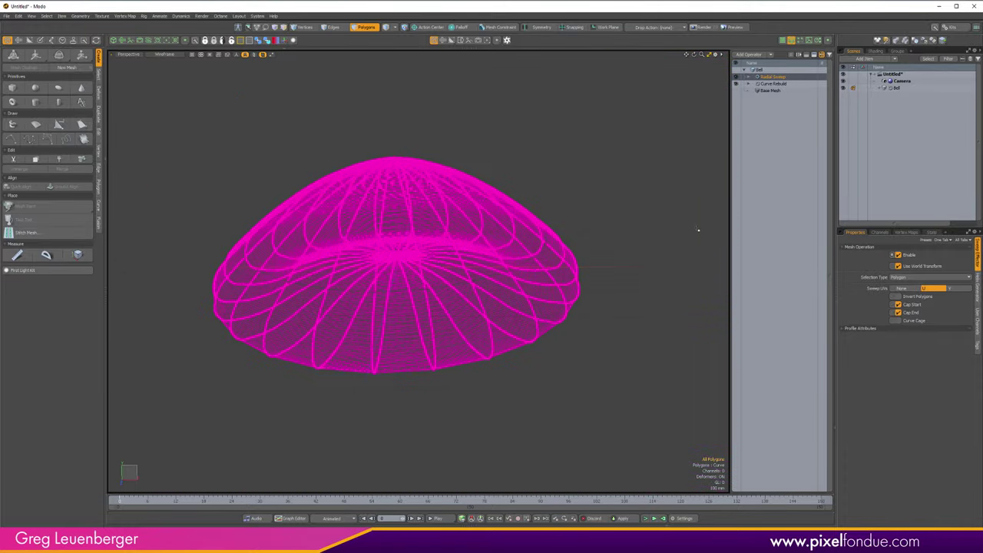
left_click(911, 278)
left_click(911, 274)
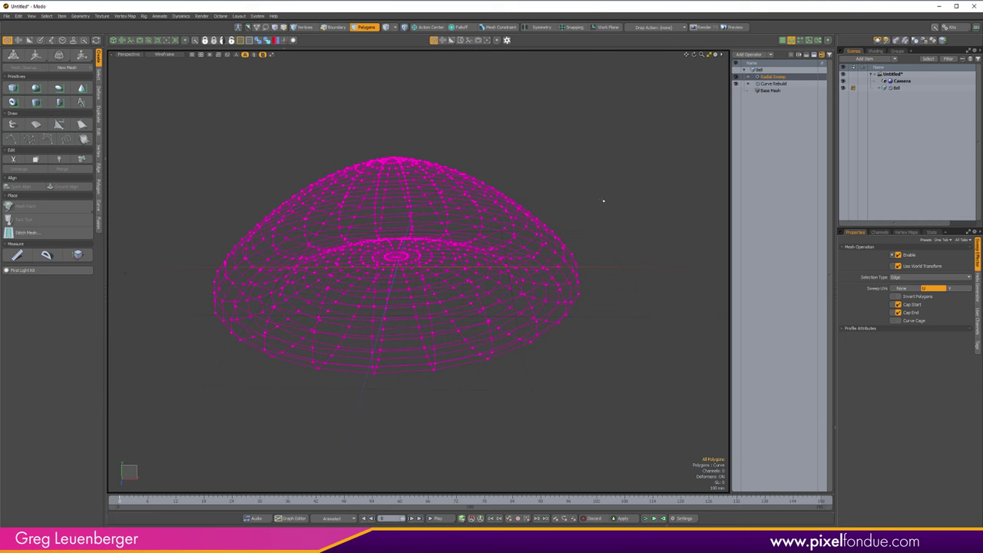
Switch the viewport to Advanced shading and test the Radial Sweep's Invert Polygons option, leaving it off
key("ctrl+2")
left_click(647, 202)
mouse_move(596, 217)
left_mouse_down("alt")
mouse_move(588, 228)
mouse_move(452, 232)
mouse_move(546, 254)
mouse_move(548, 269)
left_mouse_up("alt")
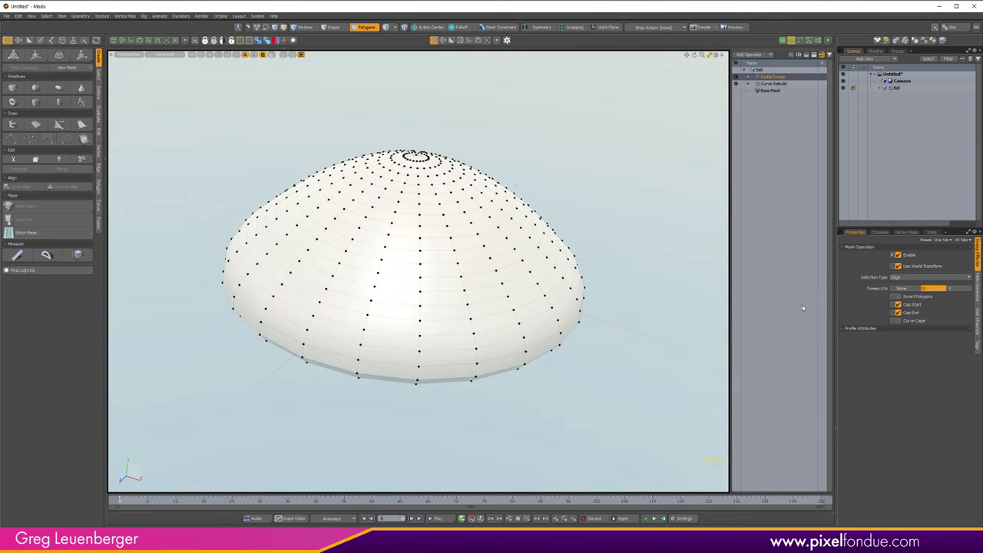
left_click(898, 296)
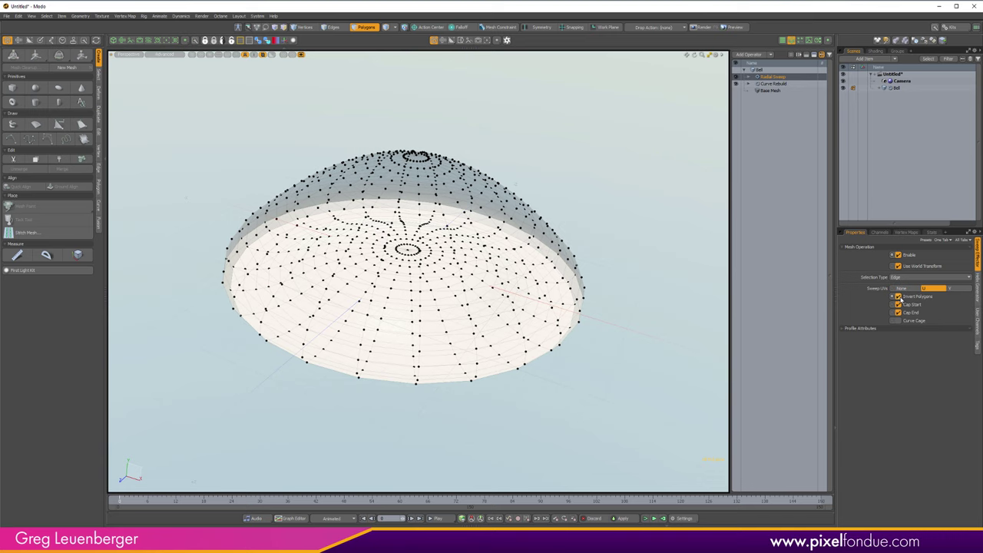
left_click(898, 297)
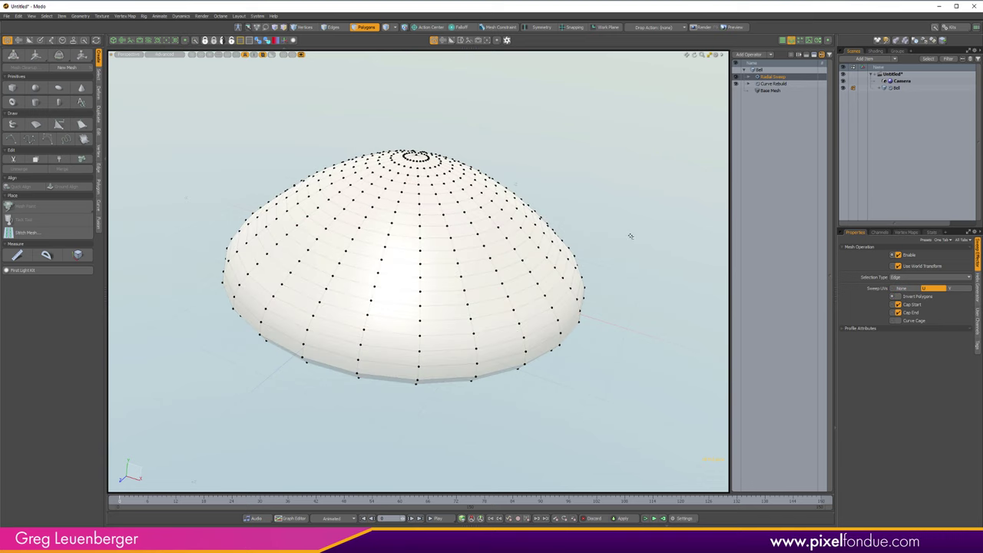
Disable Cap Start and Cap End on the Radial Sweep and check the bell's apex and underside
key("k")
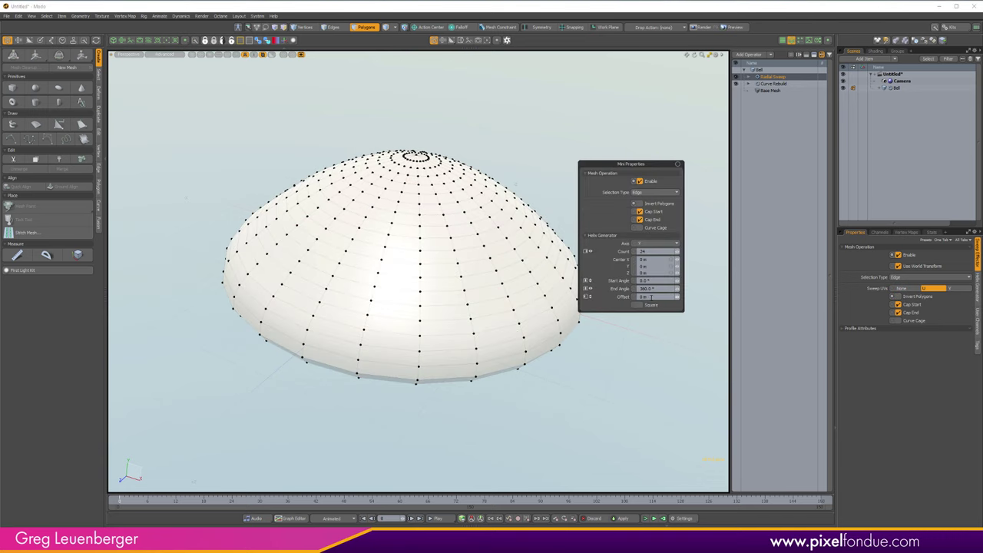
left_click(656, 213)
left_click(652, 221)
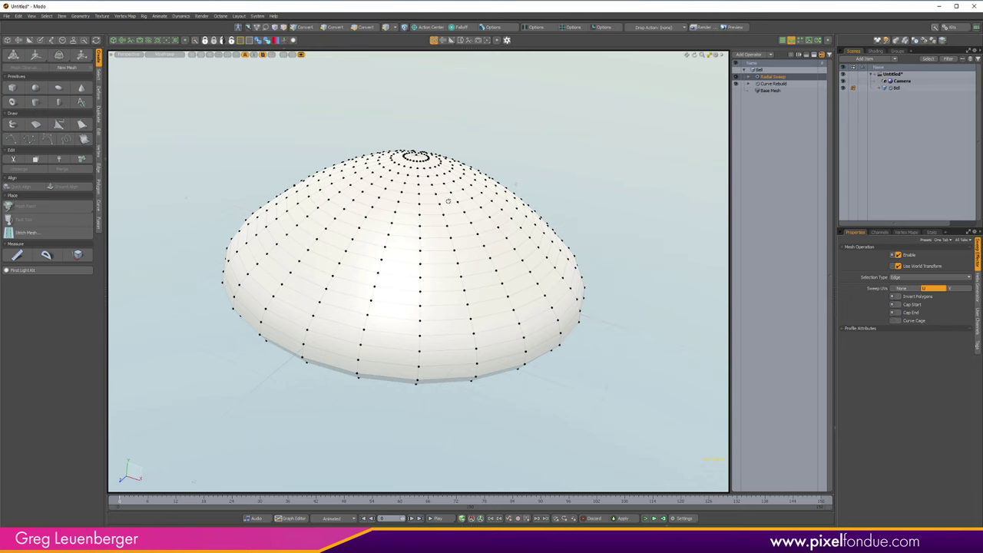
left_click_drag(409, 174, 409, 255, "alt")
left_click_drag(432, 202, 414, 69, "alt")
left_click_drag(400, 288, 388, 453, "ctrl+alt")
left_click_drag(510, 257, 498, 255, "ctrl+alt")
left_click_drag(498, 255, 498, 244, "alt")
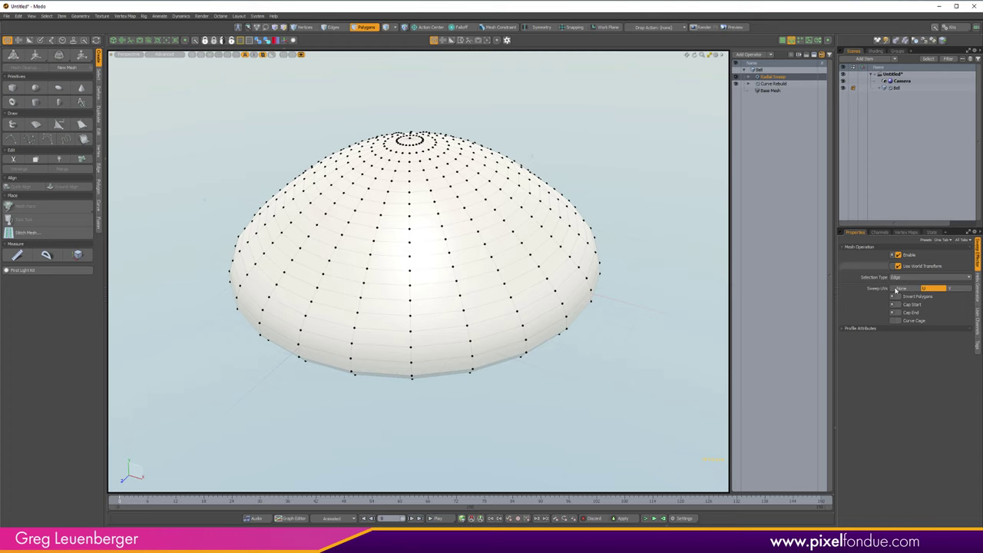
Raise the Radial Sweep's Count to 48
left_click(776, 84)
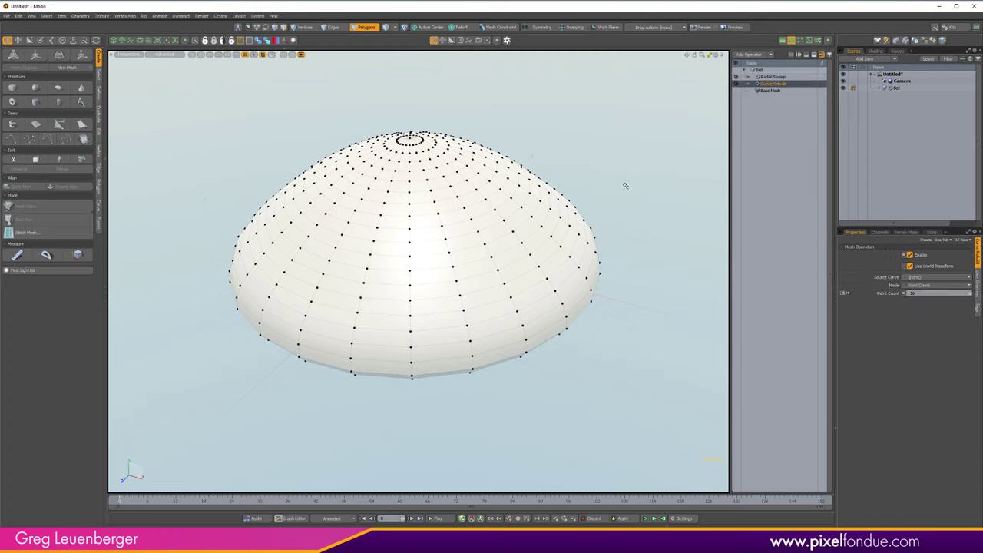
left_click(775, 77)
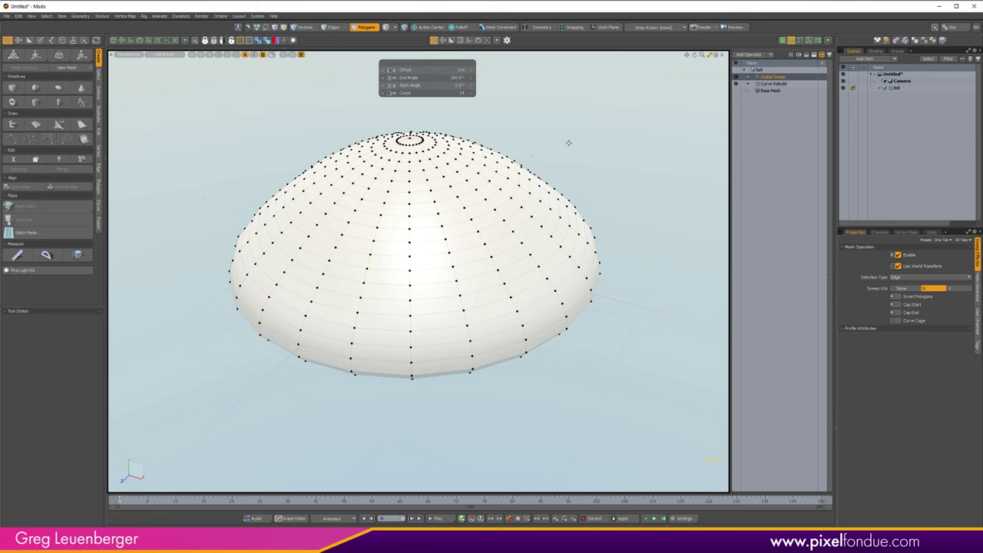
right_click_drag(568, 143, 653, 143)
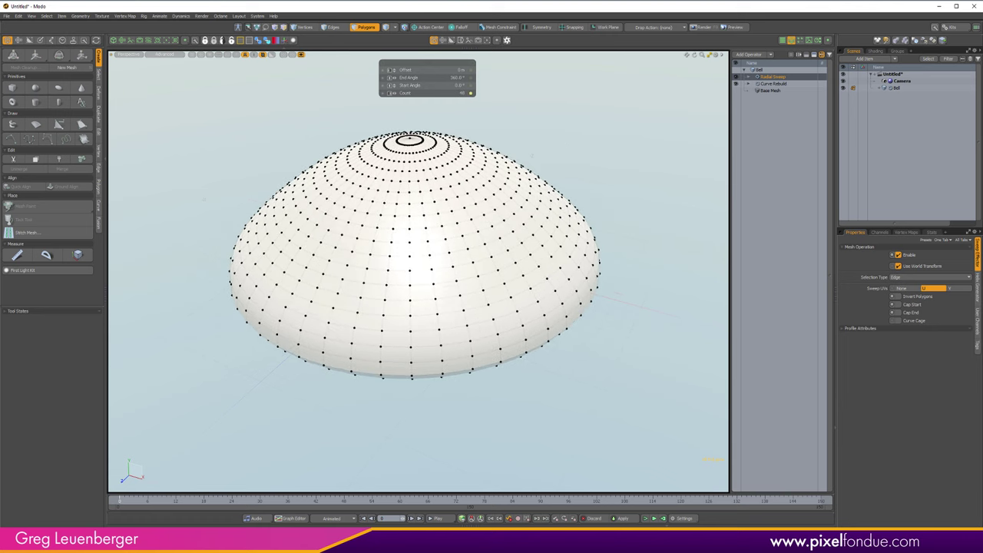
Adjust the Curve Rebuild's Point Count interactively, ending at 36
left_click(791, 85)
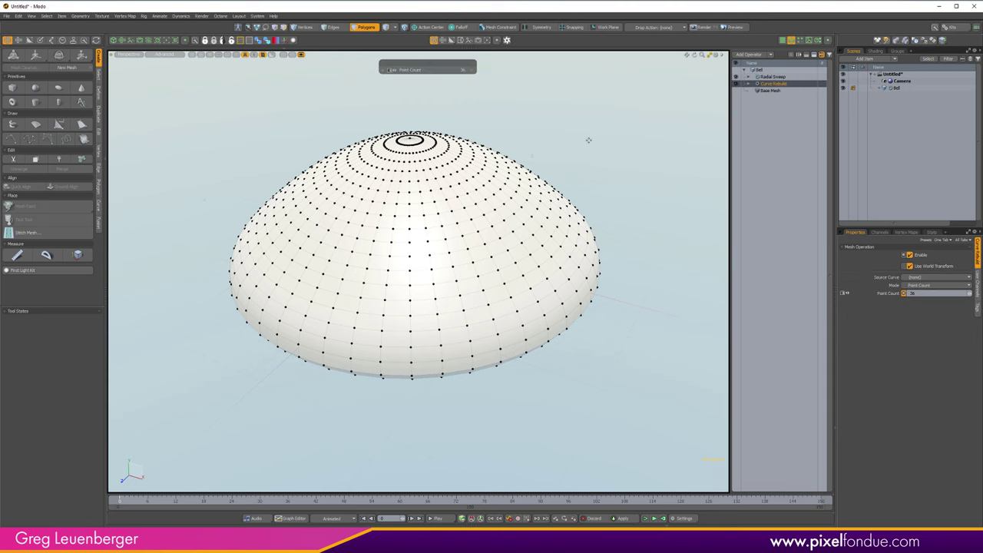
left_click_drag(589, 140, 614, 143)
key("space")
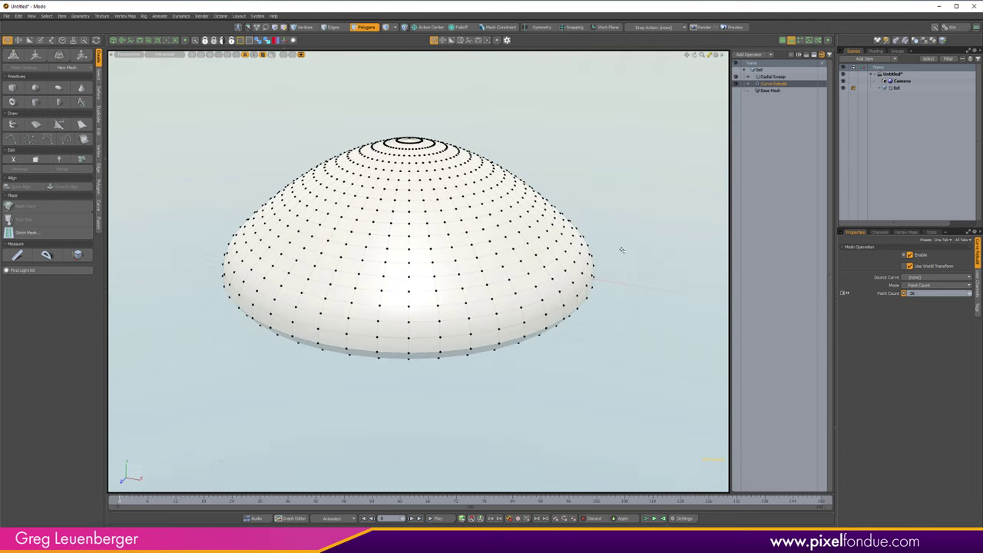
In edge mode, select the complete edge loop around the bell's lower rim
left_click_drag(397, 386, 380, 331, "alt")
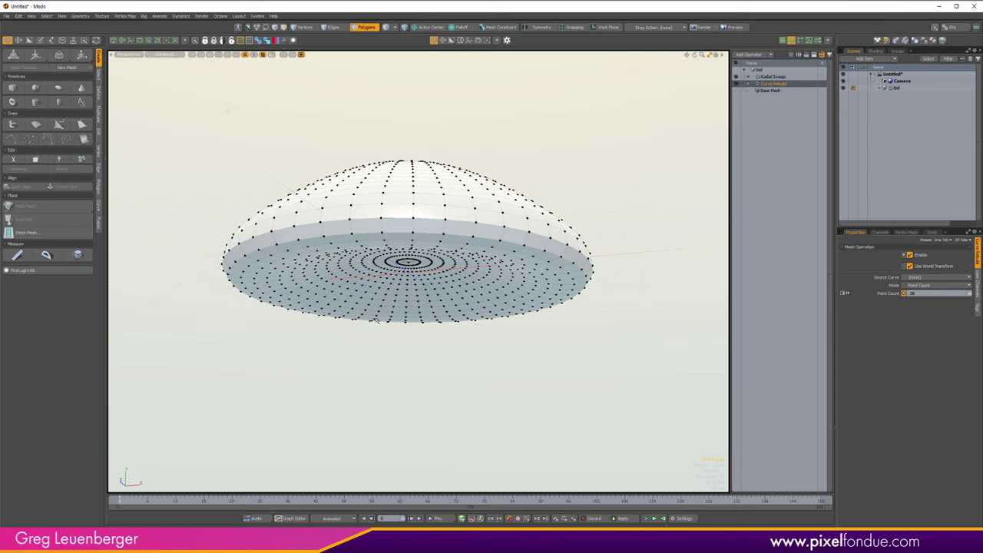
key("2")
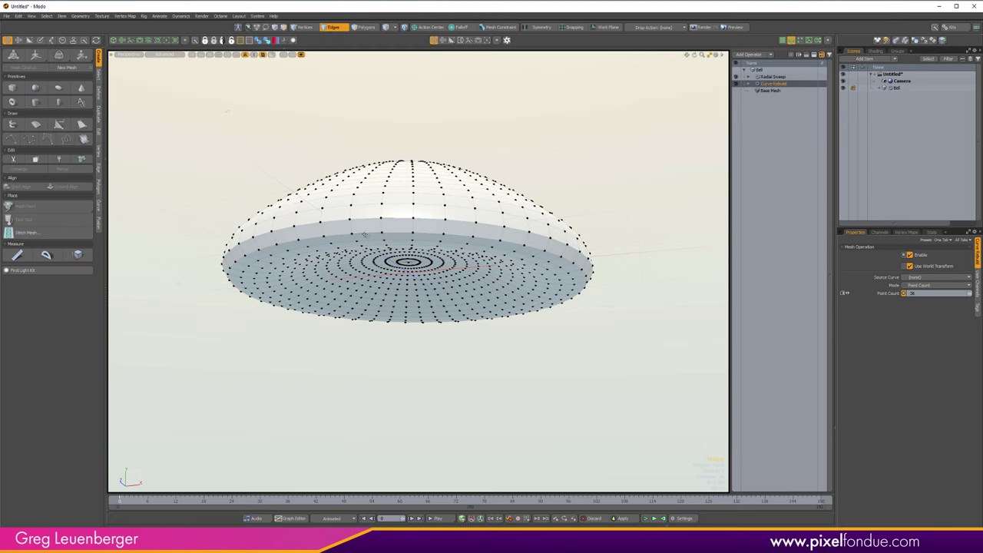
left_click_drag(372, 233, 566, 177, "alt")
left_click_drag(487, 175, 358, 254, "alt")
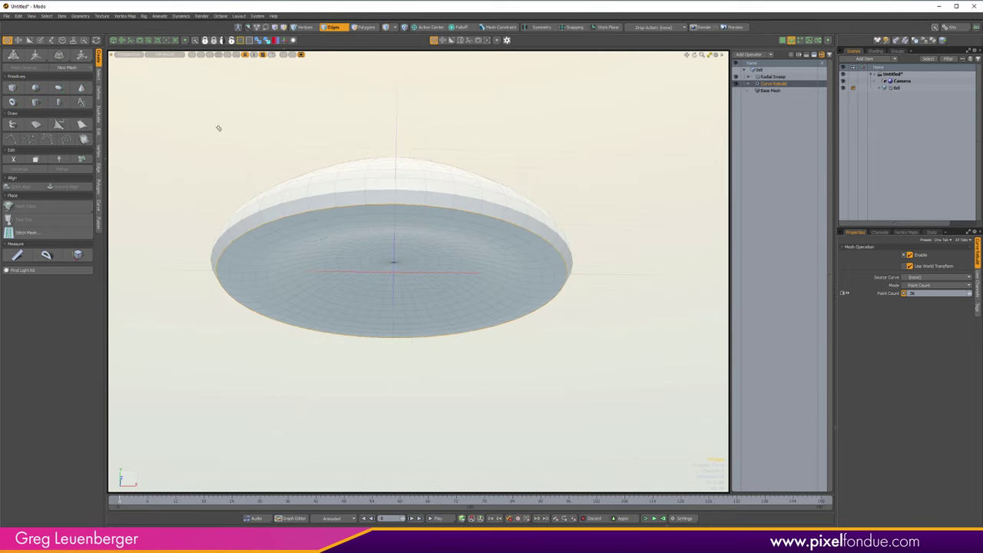
Convert the selected rim edges to a Spline Curve in a new mesh with Edges To Curves
left_click(99, 168)
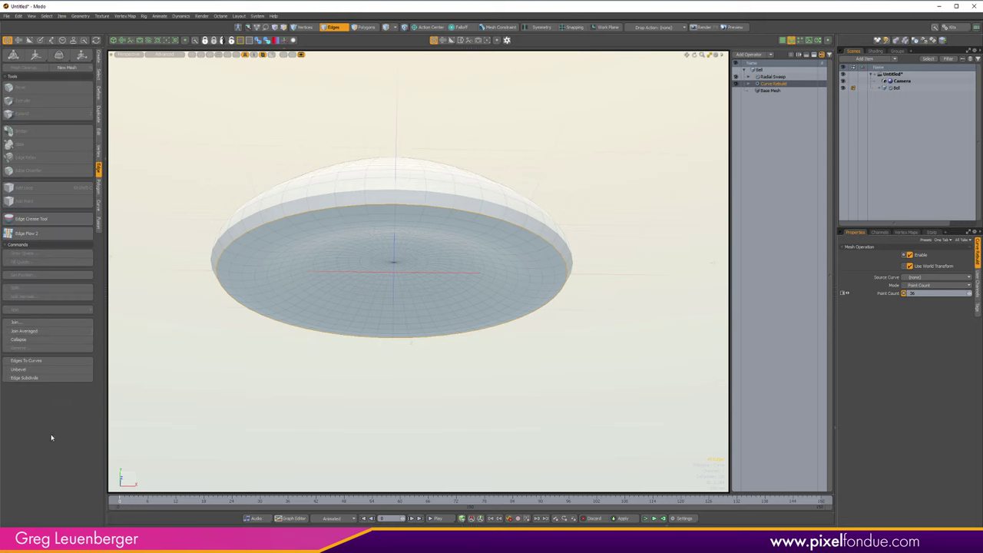
left_click(26, 361)
left_click(461, 280)
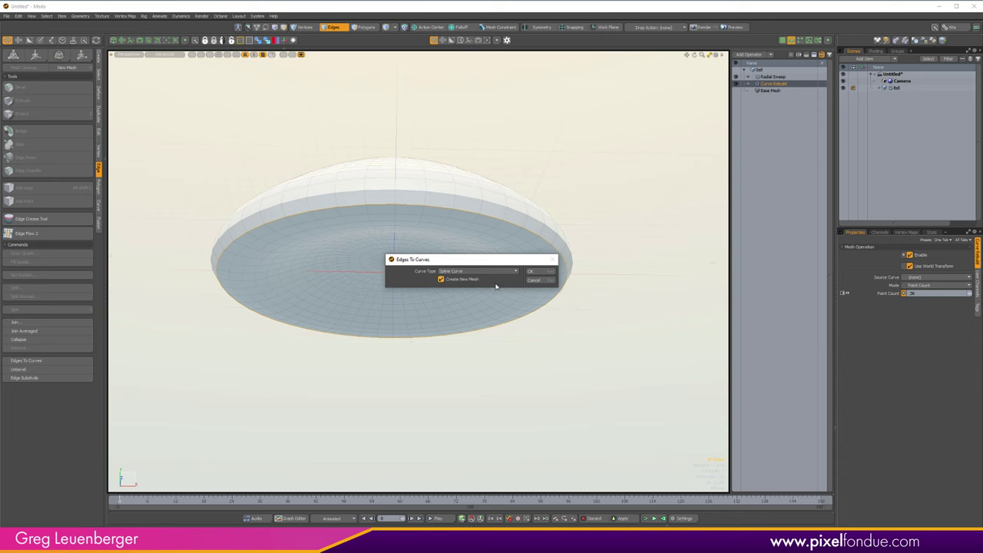
left_click(530, 272)
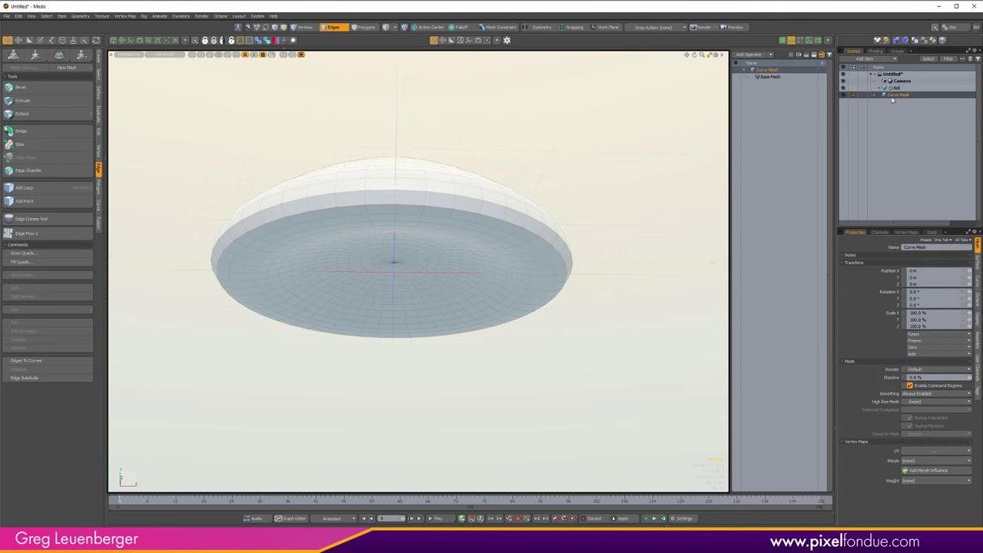
Hide the Bell mesh and select the closed rim curve in the Curve Mesh
left_click(843, 88)
left_click_drag(491, 277, 392, 408, "alt")
double_click(426, 363)
key("2")
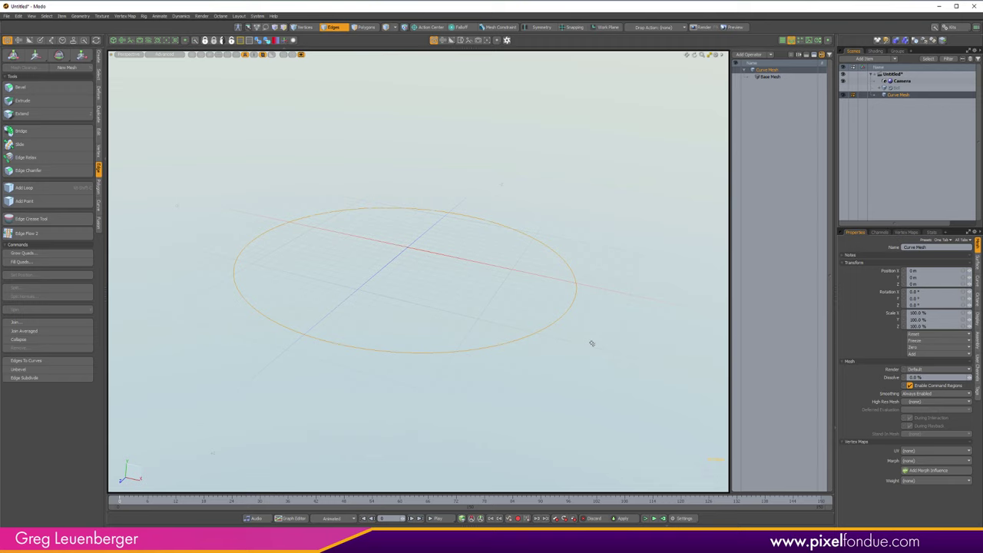
left_click_drag(411, 368, 372, 367, "ctrl+alt")
Add draw options to the Curve Mesh, with Draw Style set to Wireframe and the Wireframe option set to User
key("ctrl+p")
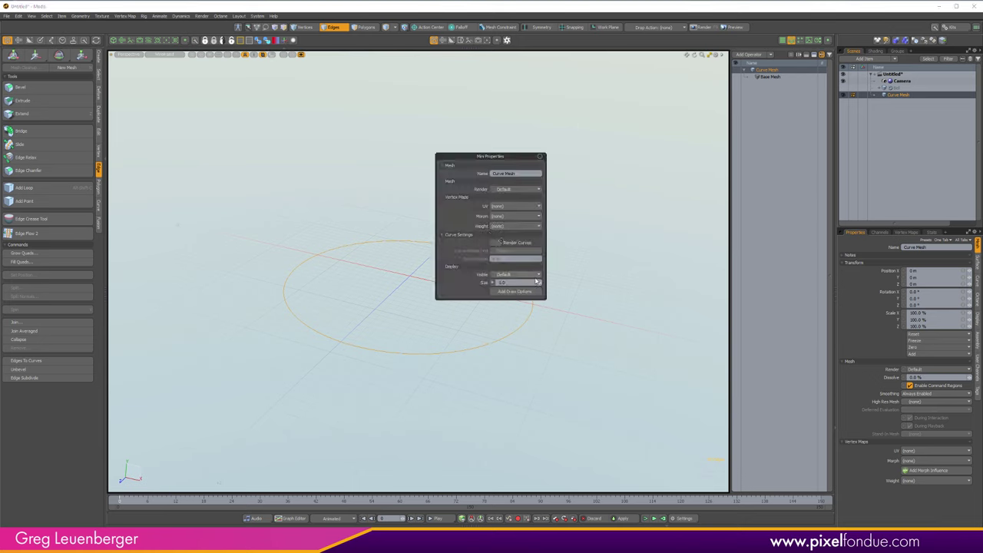
left_click(513, 291)
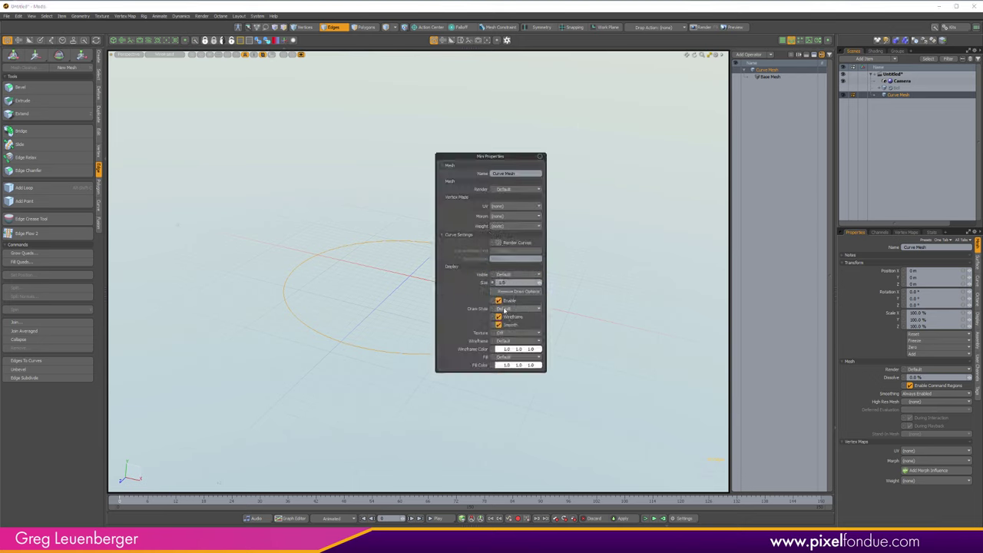
left_click(512, 308)
left_click(509, 313)
left_click(507, 340)
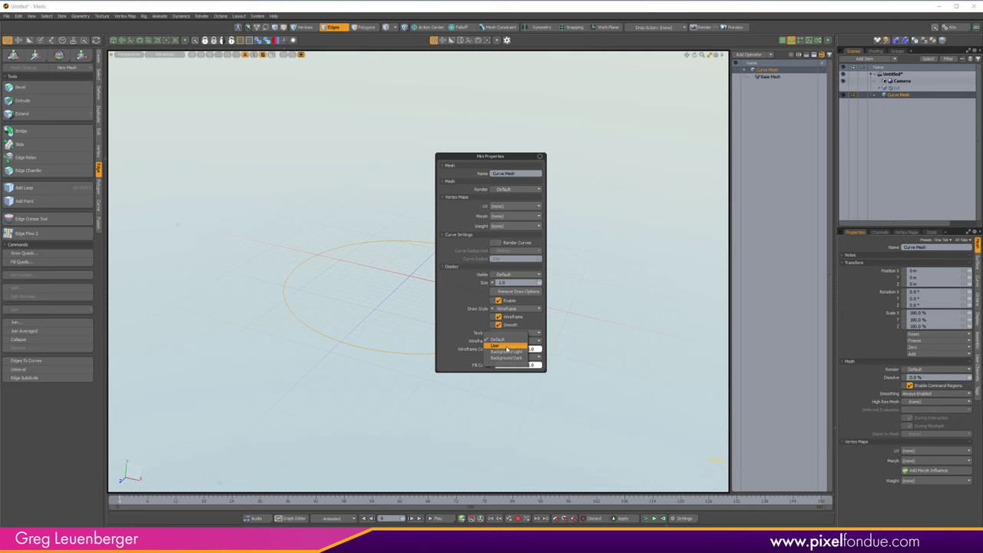
left_click(513, 348)
Set the Curve Mesh's wireframe color to magenta and inspect the deselected rim curve in the viewport
left_click(499, 350)
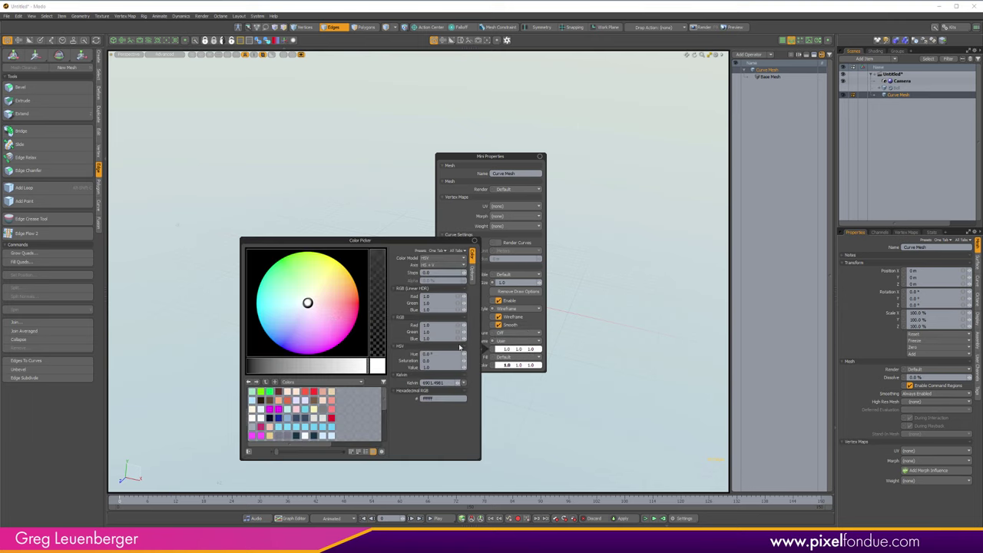
left_click_drag(322, 318, 341, 335)
left_click(654, 300)
left_click_drag(550, 361, 461, 340, "alt")
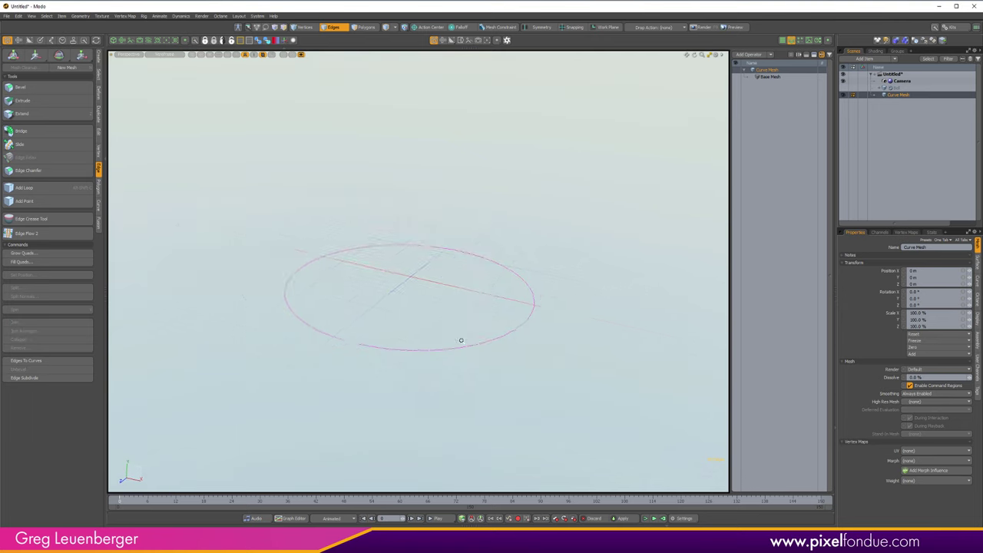
scroll(435, 347, "up", 1)
scroll(419, 353, "down", 3)
scroll(433, 349, "up", 2)
key("2")
left_click_drag(453, 382, 518, 395, "alt")
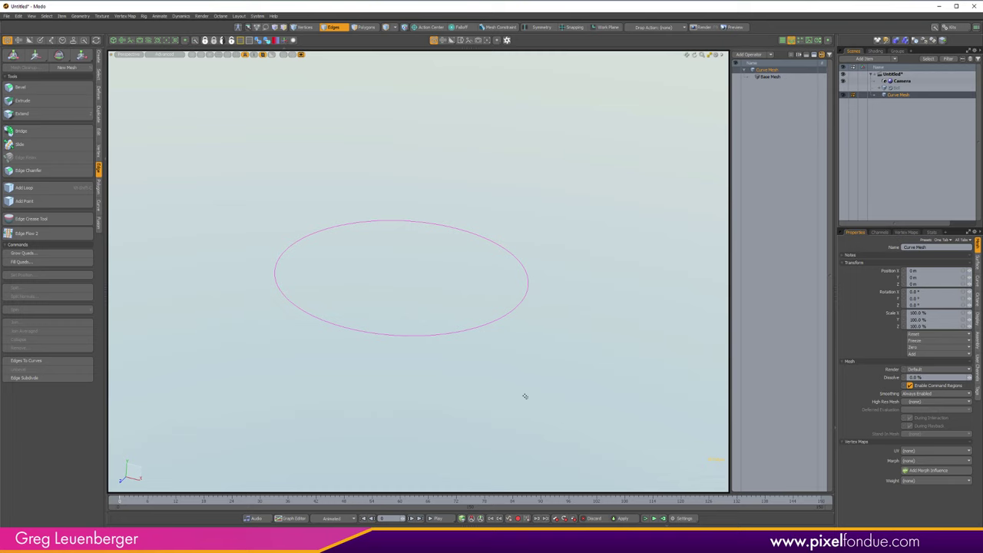
Show the Bell mesh again and check the rim curve against it from the side and below
left_click(844, 88)
left_click_drag(408, 316, 404, 318, "alt")
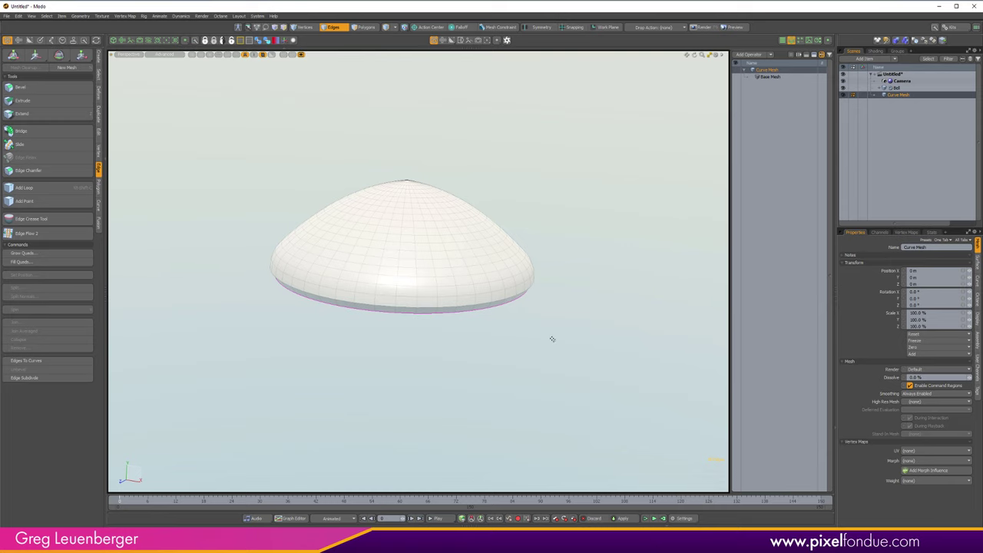
left_click_drag(551, 338, 377, 287, "alt")
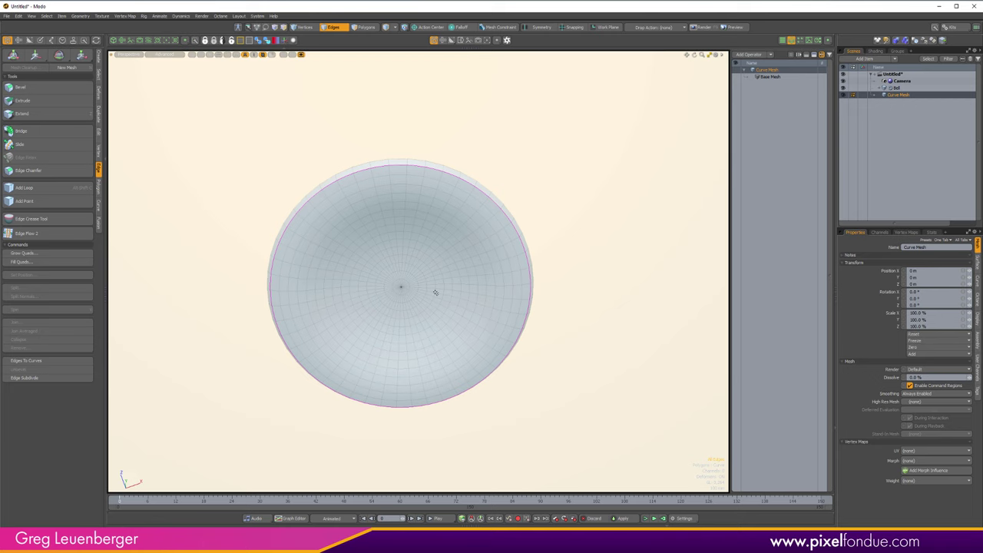
Make the Bell mesh active and select the polygons around the center of its underside in polygon mode
mouse_move(399, 284)
left_mouse_down("ctrl+alt")
mouse_move(434, 287)
mouse_move(388, 299)
mouse_move(403, 278)
mouse_move(418, 305)
mouse_move(410, 308)
left_mouse_up("ctrl+alt")
key("5")
left_click(415, 291)
key("3")
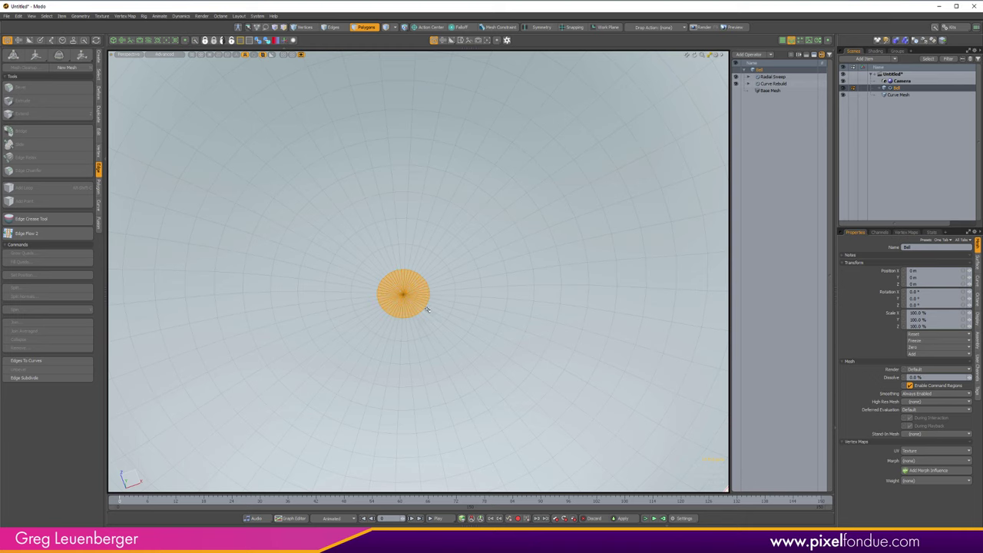
View the whole underside of the Bell mesh and clear the polygon selection around its center
key("shift+Up")
left_click_drag(483, 299, 417, 338, "ctrl+alt")
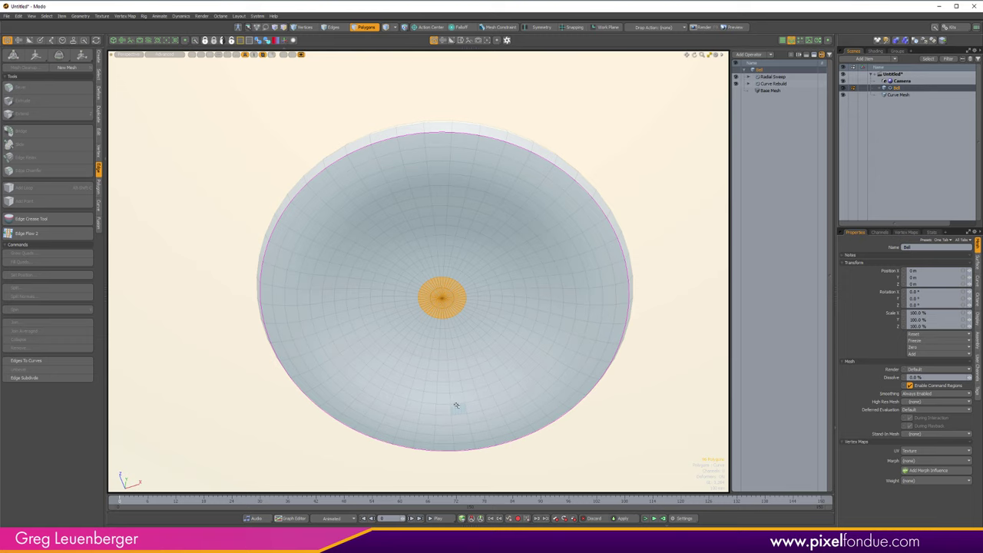
left_click(643, 402)
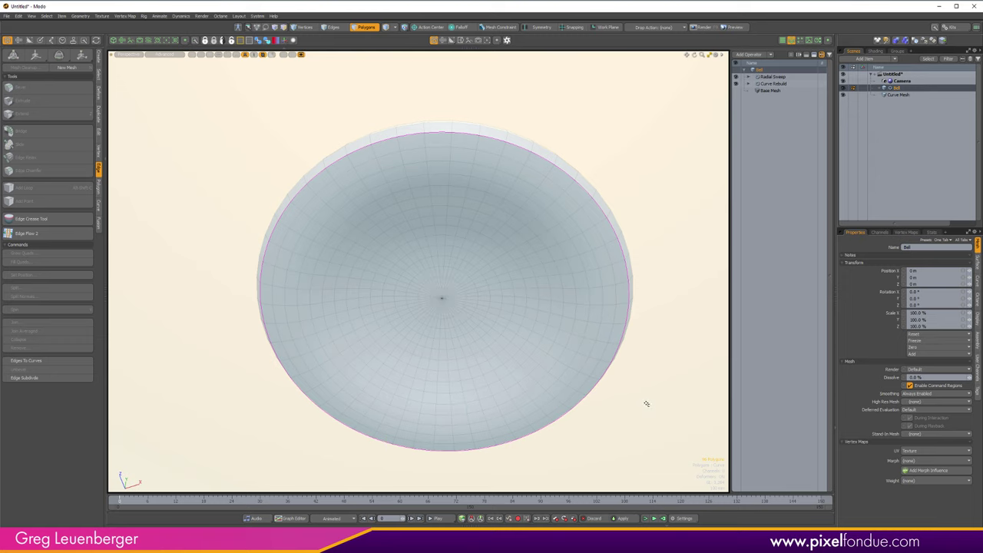
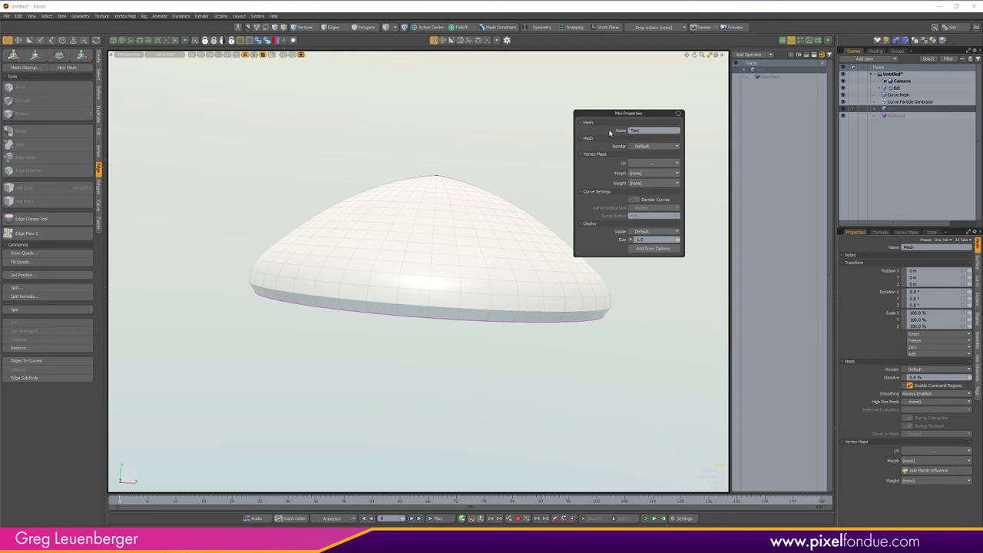
Rename the new mesh as Tentacle Proto
type("to")
key("Return")
left_click(439, 205)
Switch to a front wireframe view and hide the Bell mesh so only the rim curve shows
key("ctrl+space")
left_click(564, 294)
mouse_move(463, 283)
left_mouse_down("alt+shift")
mouse_move(466, 258)
mouse_move(433, 295)
mouse_move(466, 247)
left_mouse_up("alt+shift")
scroll(474, 264, "down", 3)
key("ctrl+2")
left_click(475, 280)
scroll(447, 293, "up", 3)
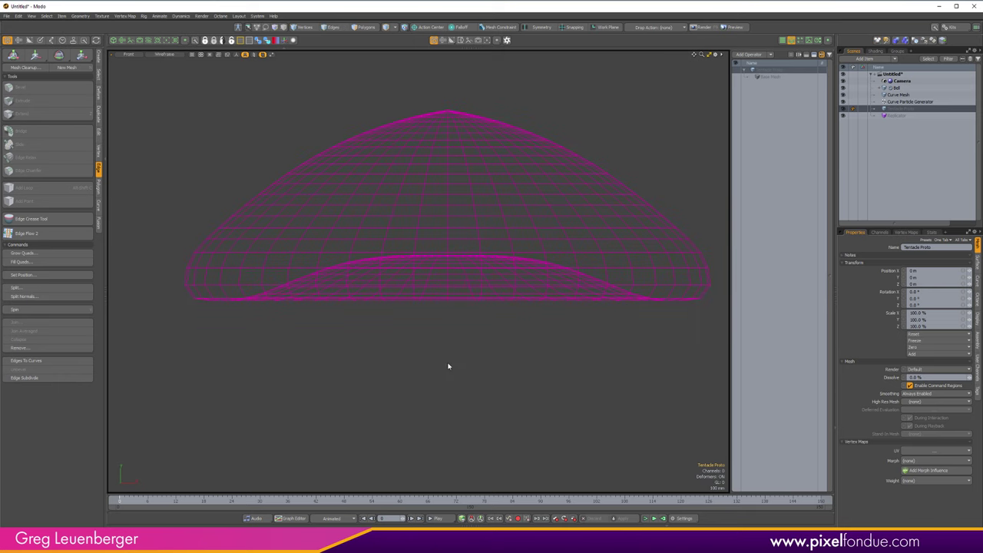
left_click(844, 88)
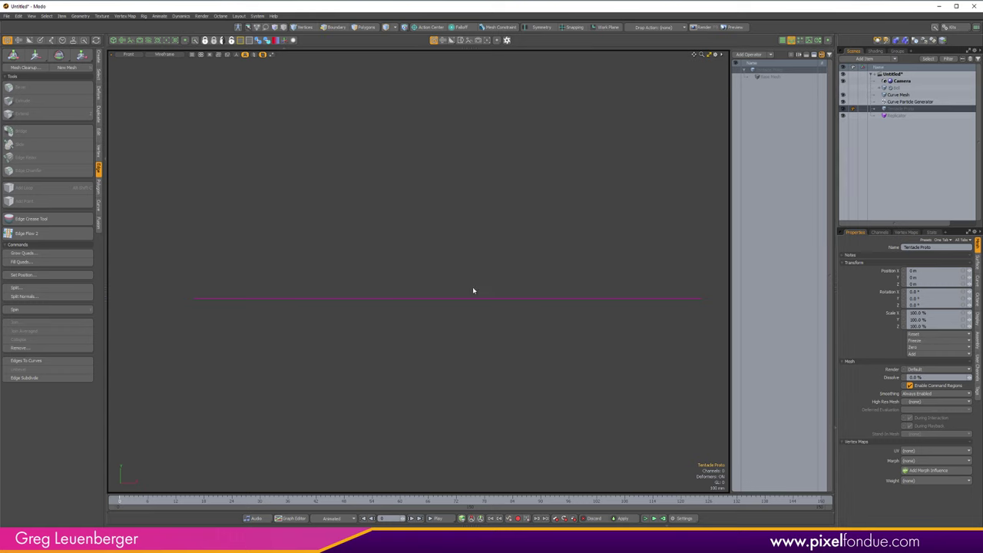
left_click_drag(464, 334, 467, 307, "alt+shift")
key("a")
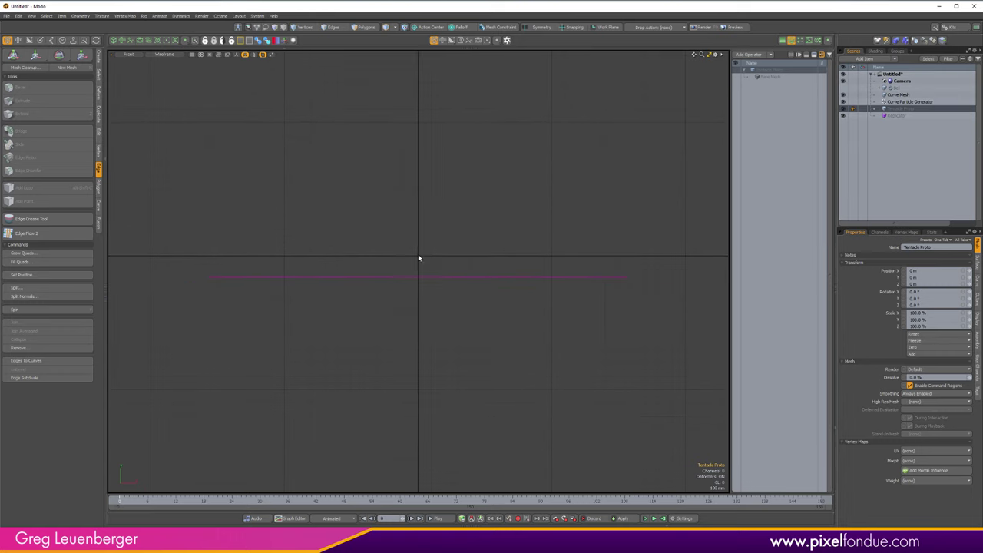
Start a Curve in Tentacle Proto with its first point snapped to the origin, turning snapping on only for that point
left_click(98, 57)
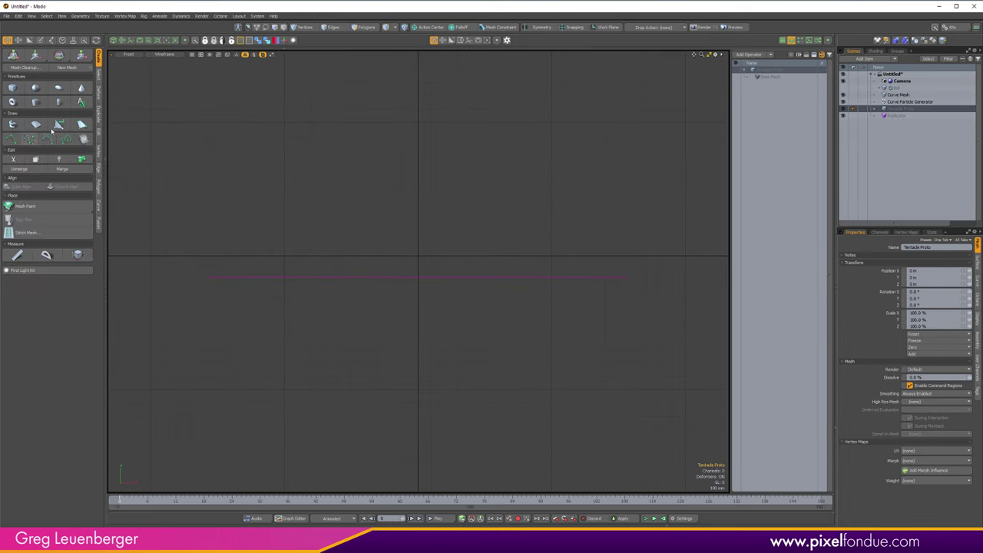
left_click(11, 139)
left_click_drag(426, 256, 442, 235, "alt+shift")
key("x")
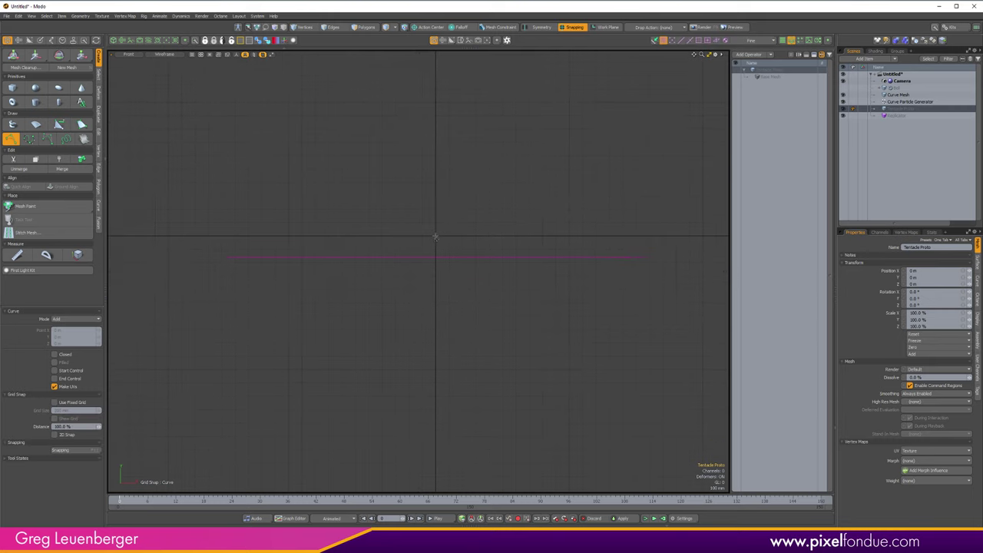
left_click(435, 236)
key("x")
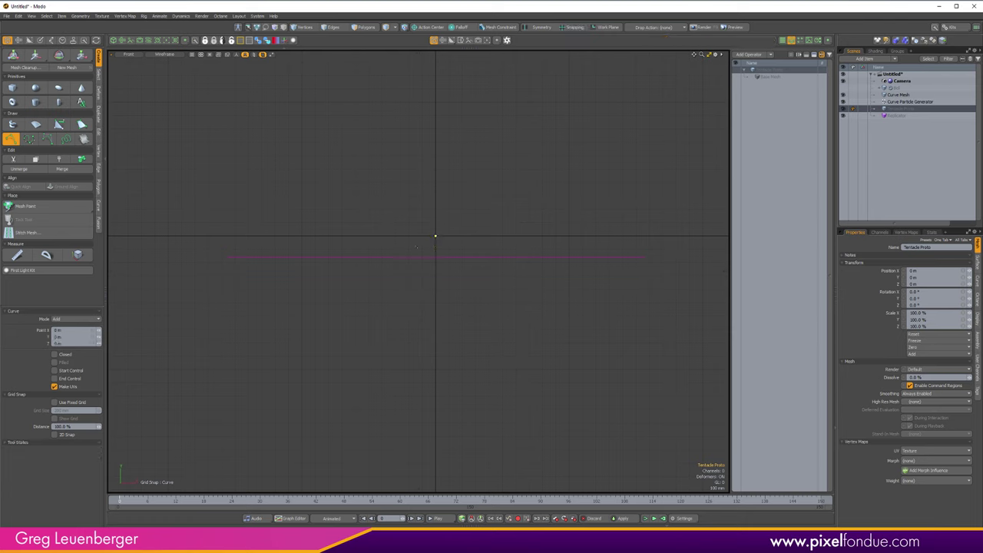
Draw eight more curve points descending in a gentle S-shape to about X -680 mm, Y -2.89 m, and finish in polygon mode
left_click(419, 253)
left_click(404, 292)
left_click(399, 334)
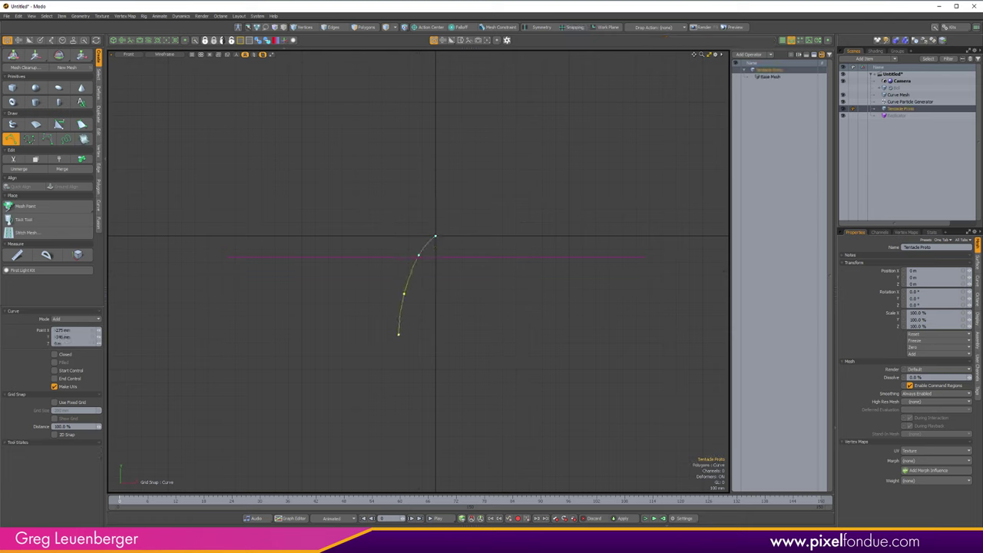
left_click_drag(399, 334, 401, 343)
mouse_move(406, 381)
left_mouse_down()
mouse_move(405, 394)
mouse_move(448, 250)
left_mouse_up()
left_click(405, 435)
left_click_drag(399, 359, 398, 369)
left_click_drag(387, 430, 381, 438)
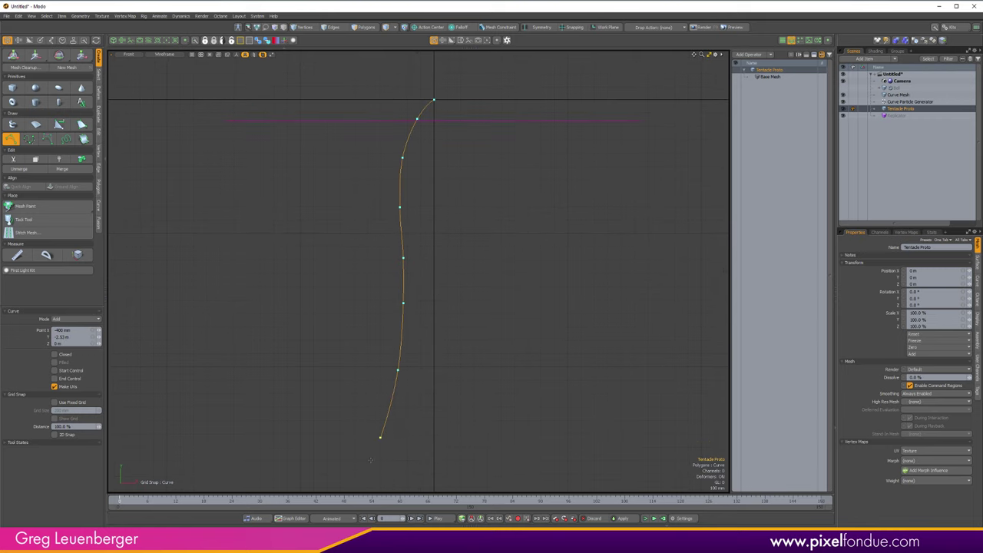
left_click(344, 484)
scroll(446, 315, "down", 3)
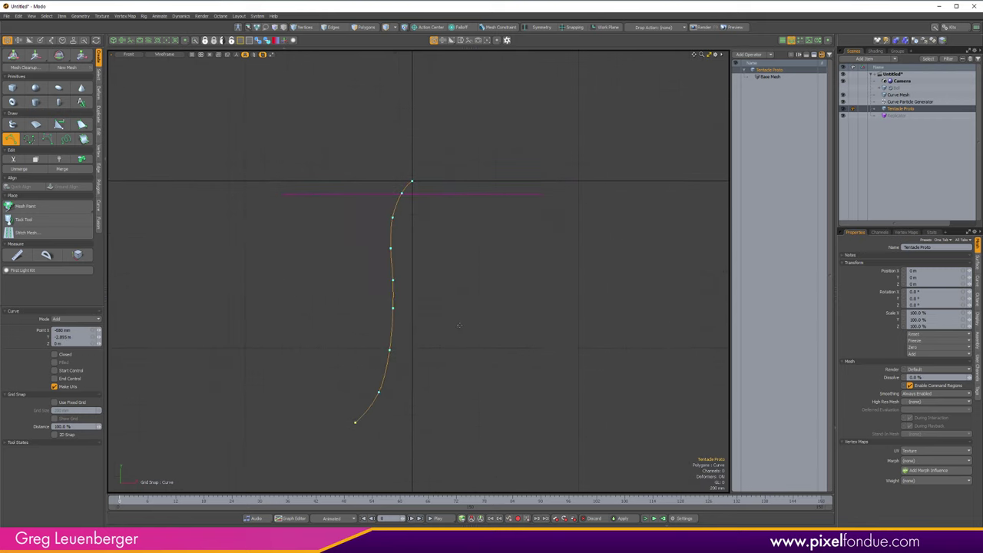
key("3")
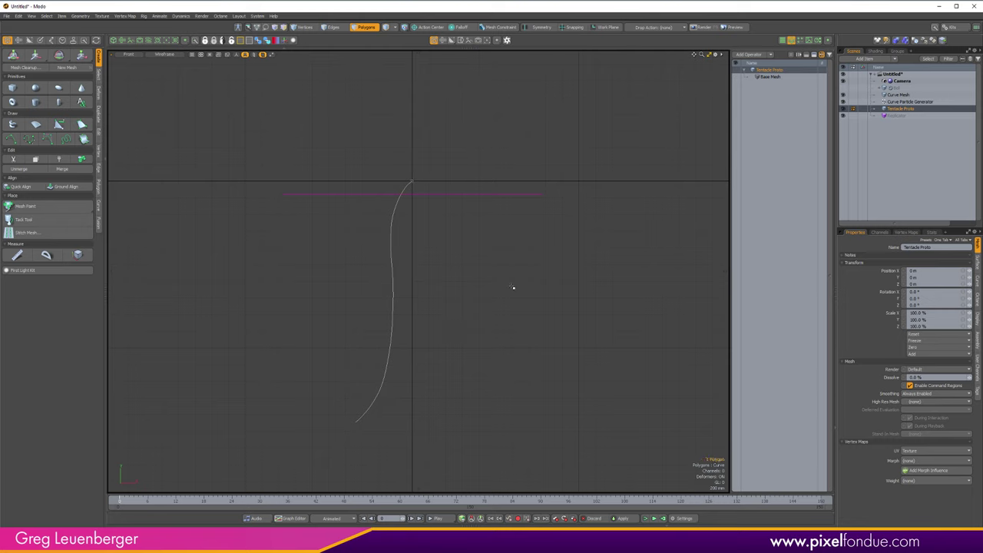
Add draw options to Tentacle Proto, with Draw Style set to Wireframe and the Wireframe option set to User
key("p")
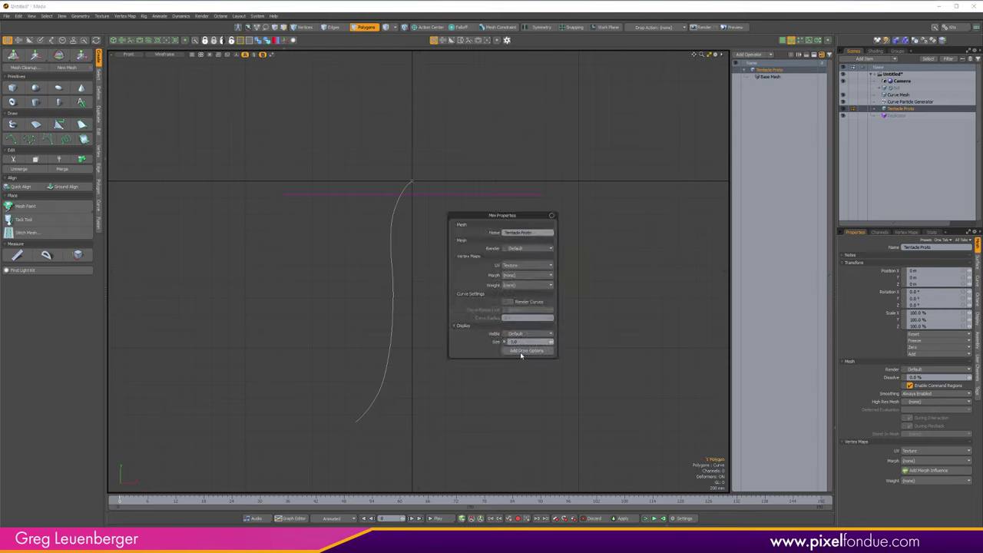
left_click(522, 351)
left_click(525, 371)
left_click(523, 378)
left_click(529, 401)
left_click(512, 412)
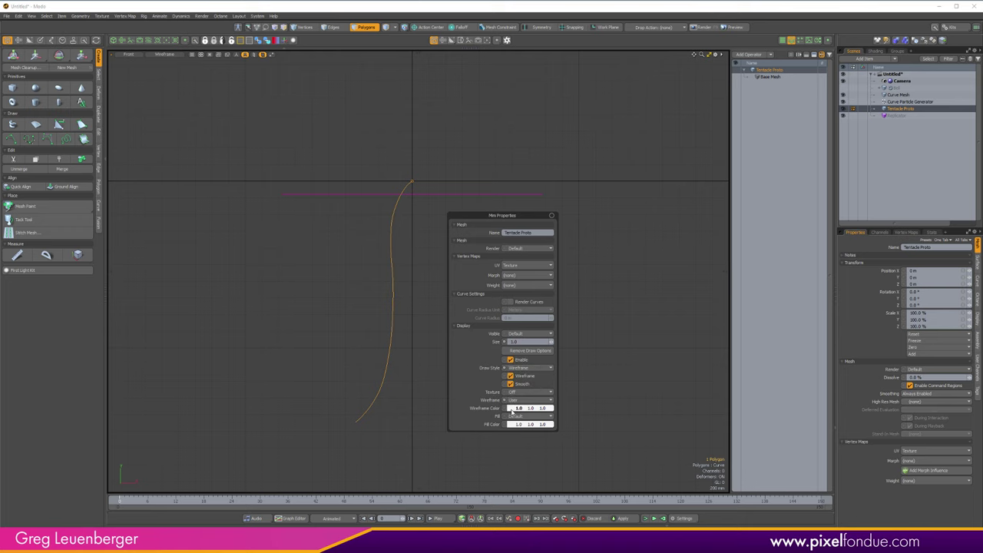
Set Tentacle Proto's wireframe color to teal green and deselect the curve
left_click(520, 408)
left_click_drag(310, 371, 280, 355)
left_click(630, 243)
mouse_move(562, 296)
left_mouse_down("alt+shift")
mouse_move(518, 294)
mouse_move(569, 298)
left_mouse_up("alt+shift")
left_click_drag(569, 298, 493, 289, "ctrl+alt")
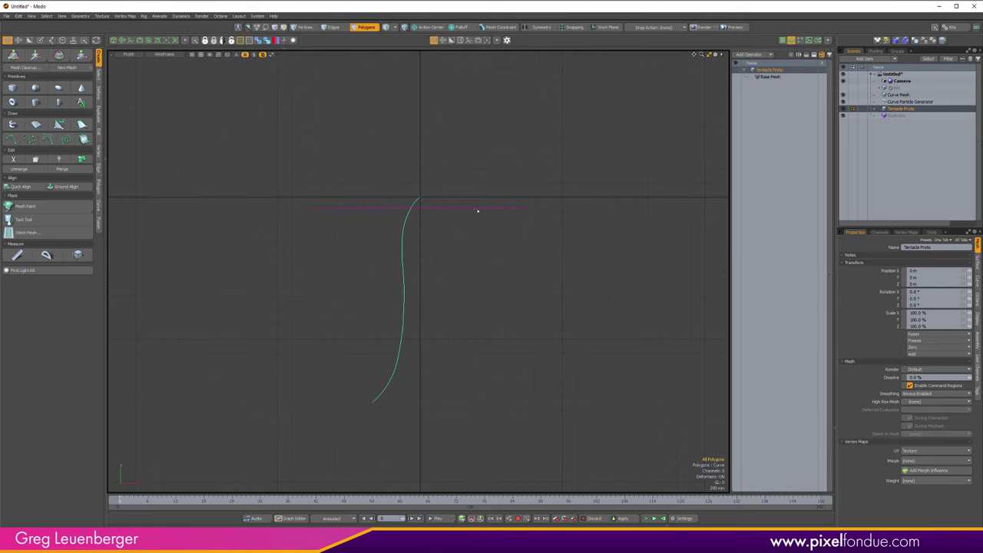
Switch to an orbited perspective view of the rim and tentacle curves and open the schematic workspace
key("ctrl+space")
left_click(485, 224)
left_click_drag(489, 211, 415, 270, "alt")
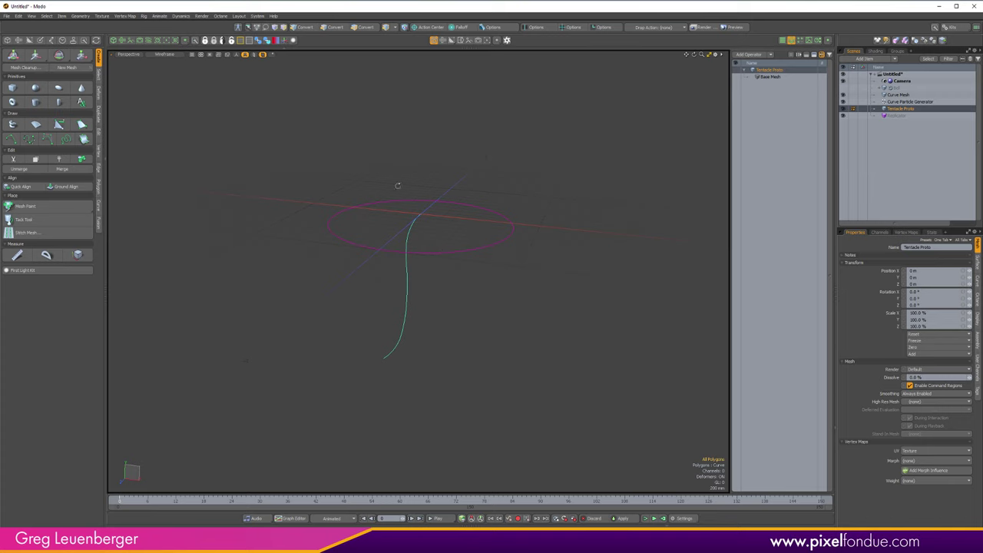
key("3")
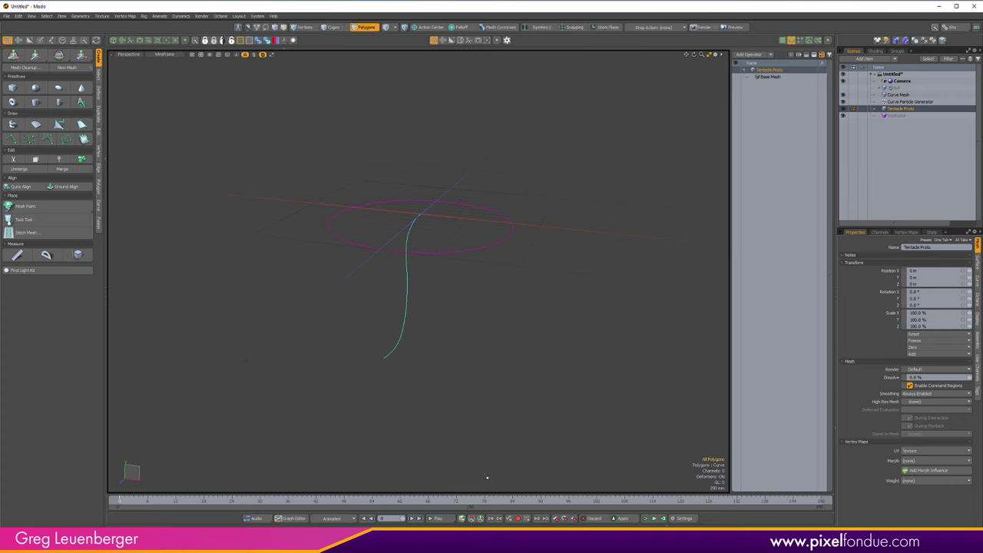
key("0")
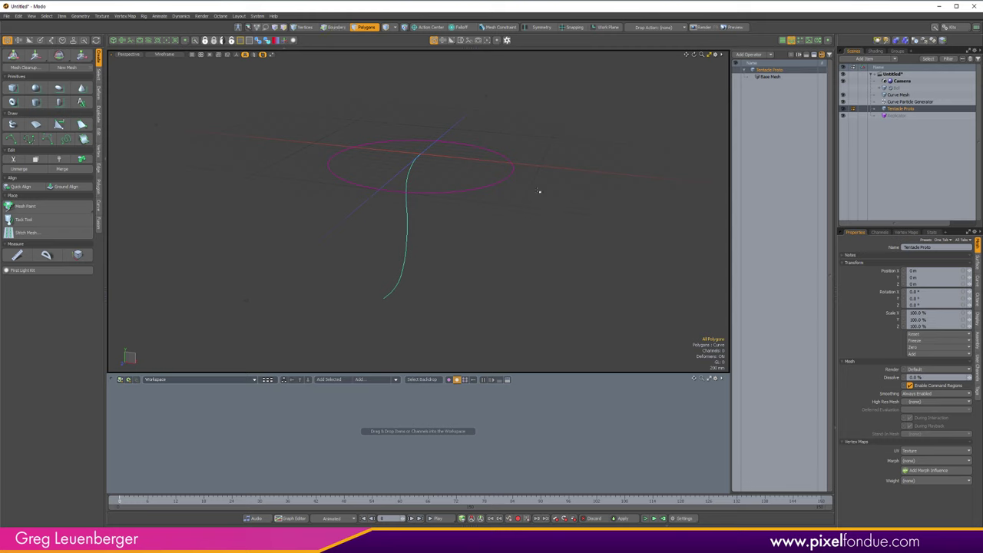
key("ctrl+3")
left_click(537, 190)
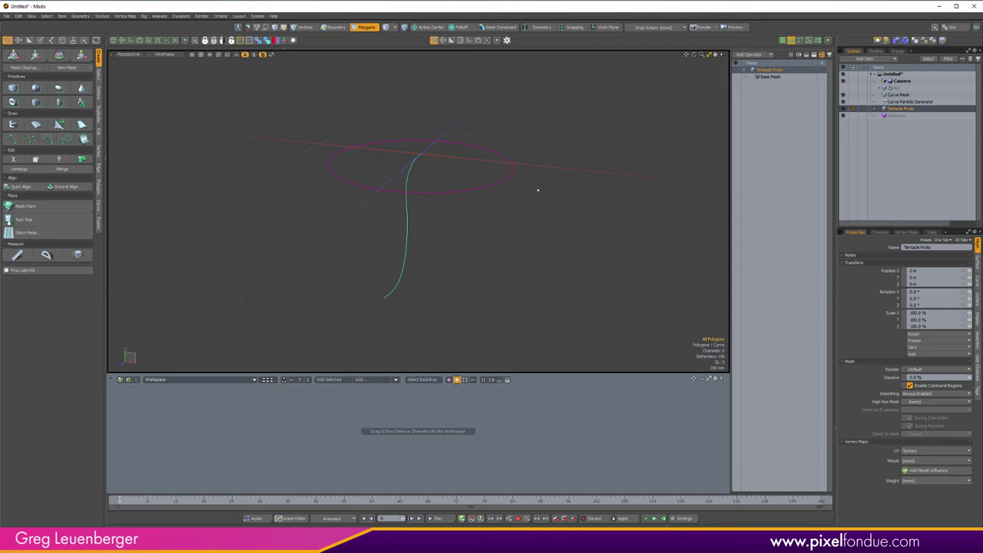
Set Tentacle Proto as the Replicator's prototype
left_click(892, 117)
left_click(912, 363)
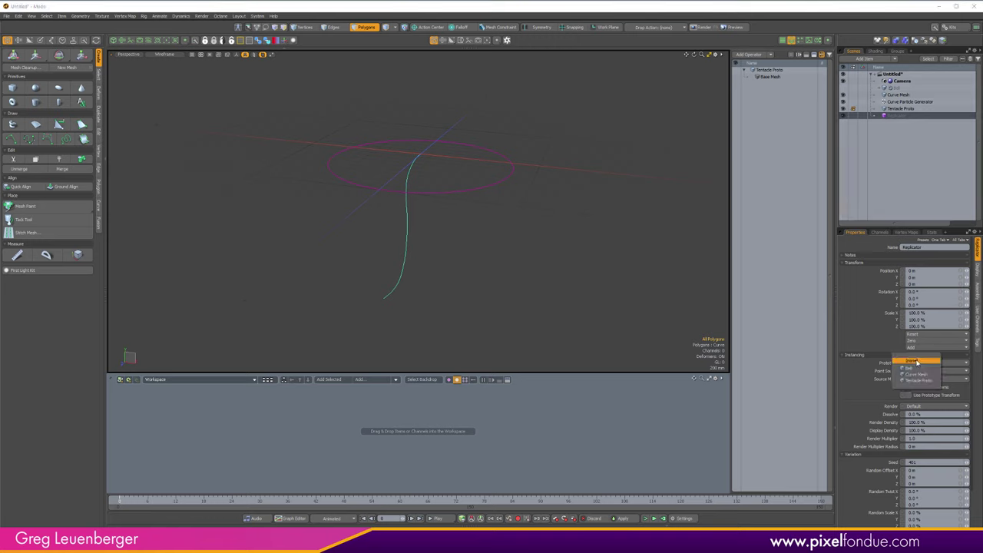
left_click(929, 382)
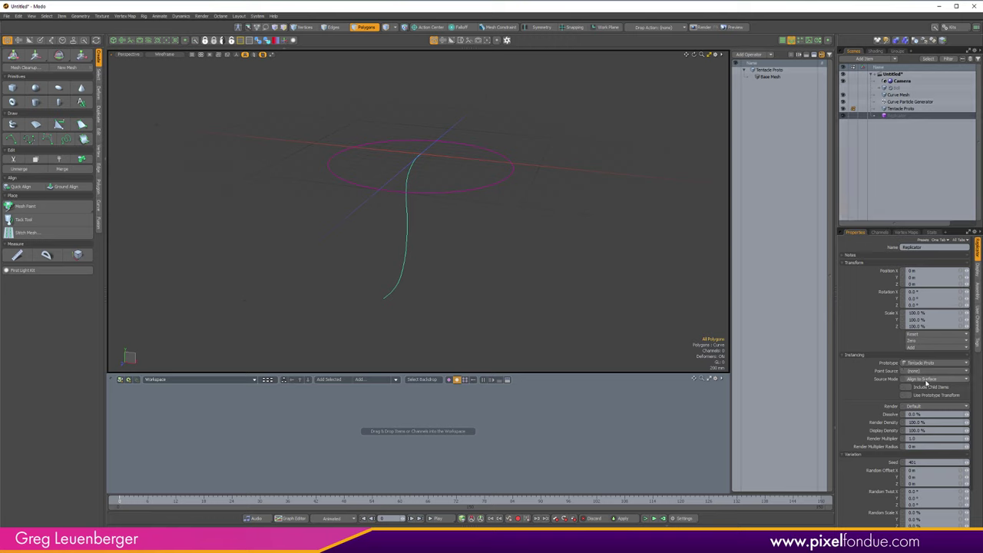
Try Curve Mesh as the Replicator's point source, view the replicated tentacles, and set the point source back to none
left_click(927, 372)
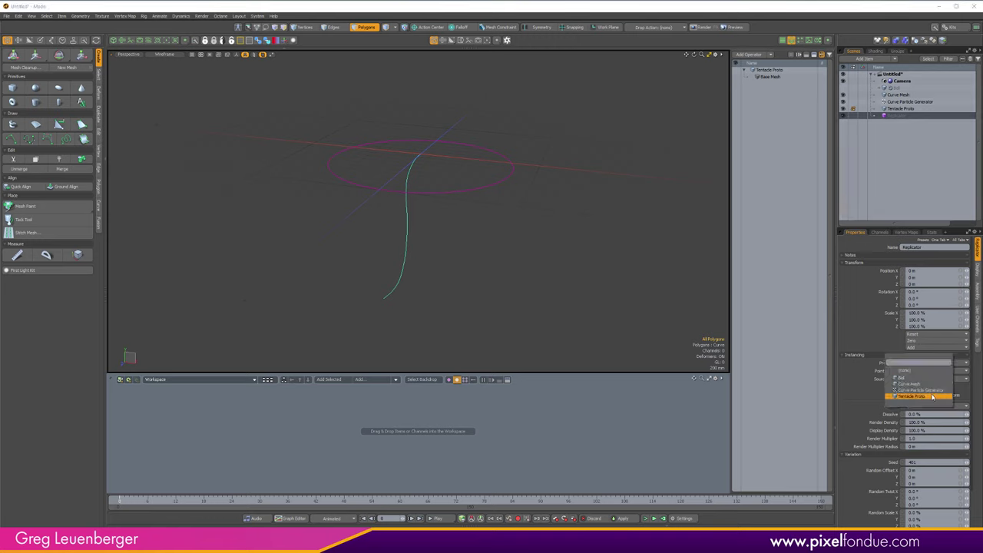
left_click(931, 395)
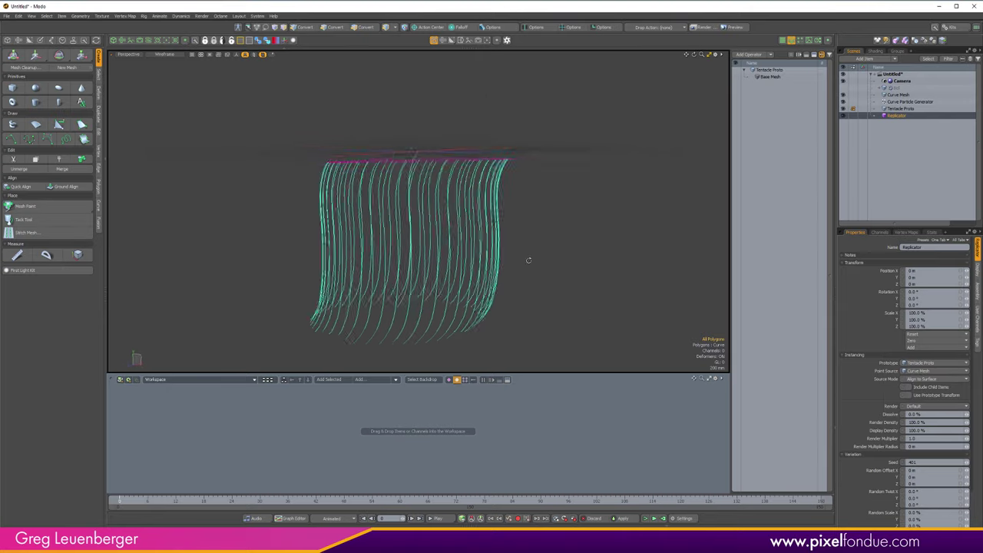
key("3")
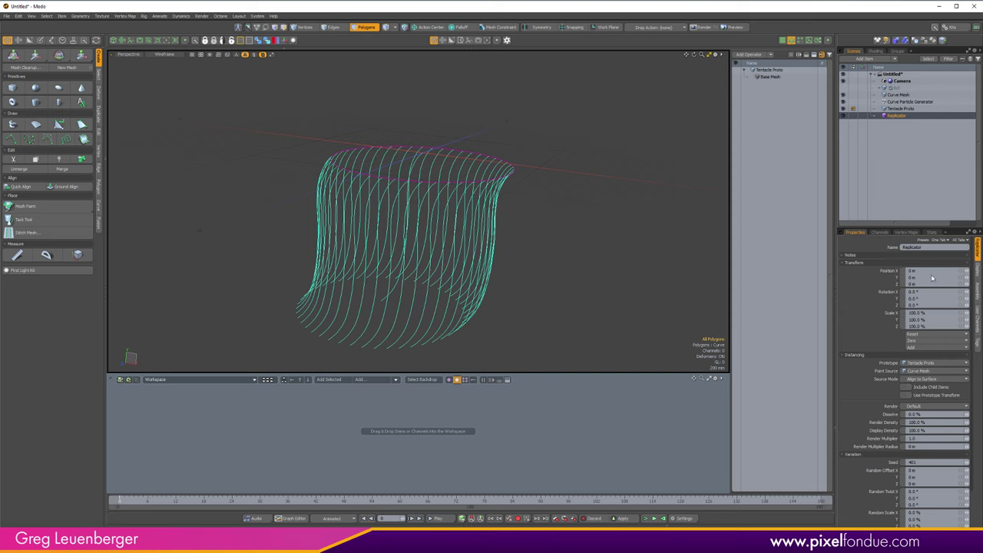
left_click(924, 373)
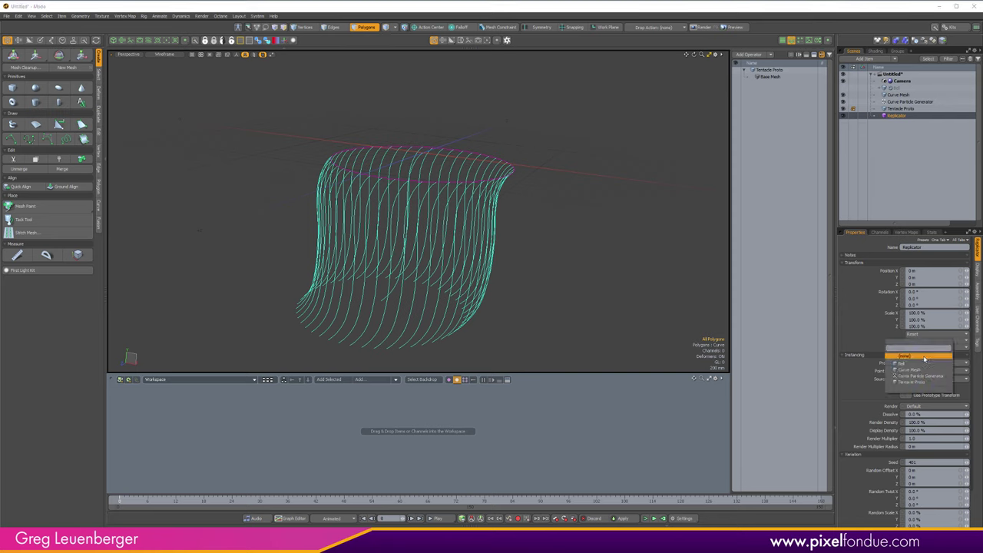
left_click(925, 360)
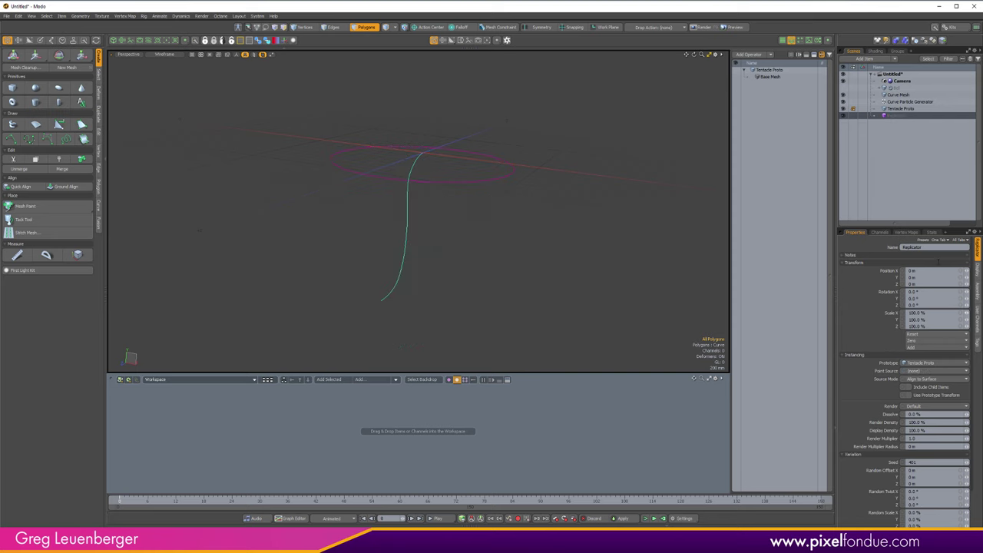
Set Curve Mesh as the source curve of the Curve Particle Generator
left_click(899, 103)
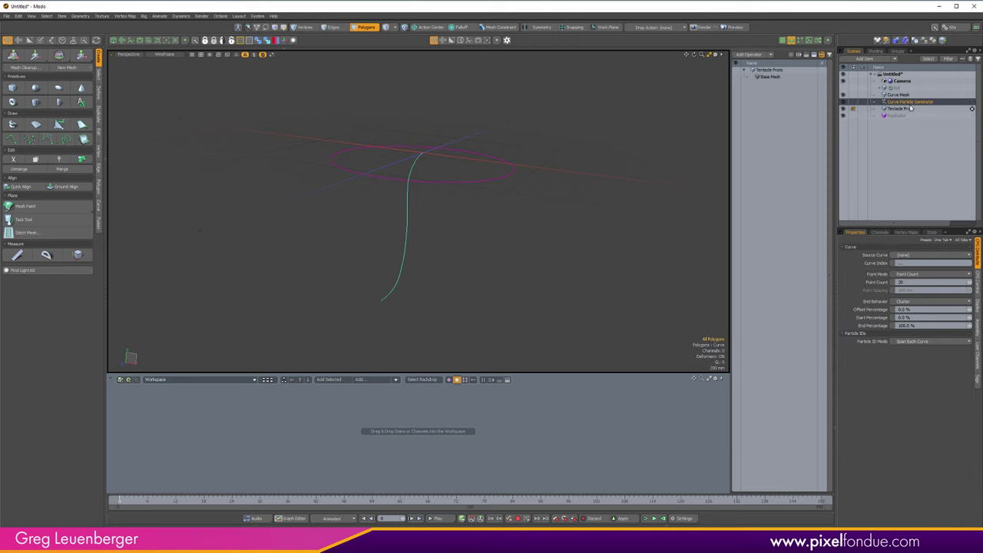
left_click(914, 257)
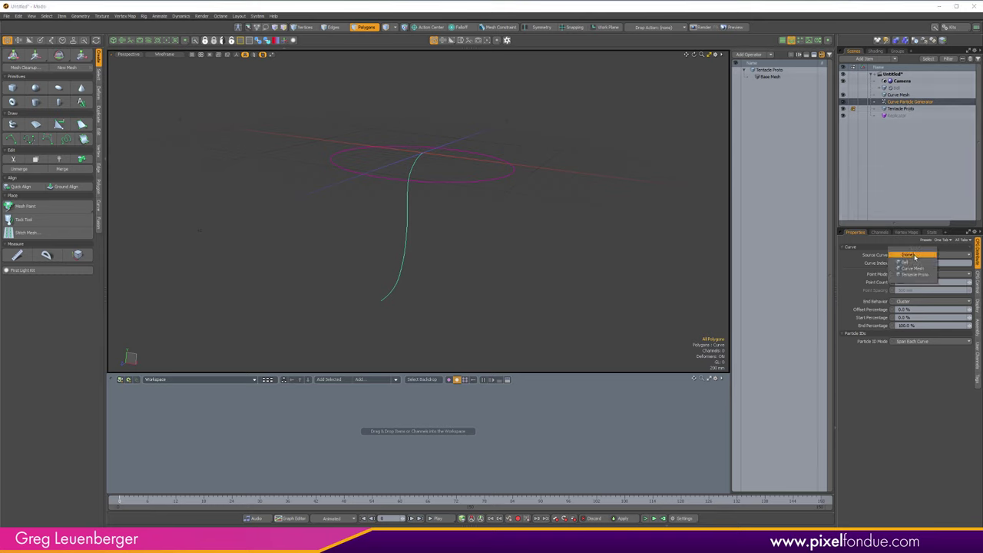
left_click(921, 271)
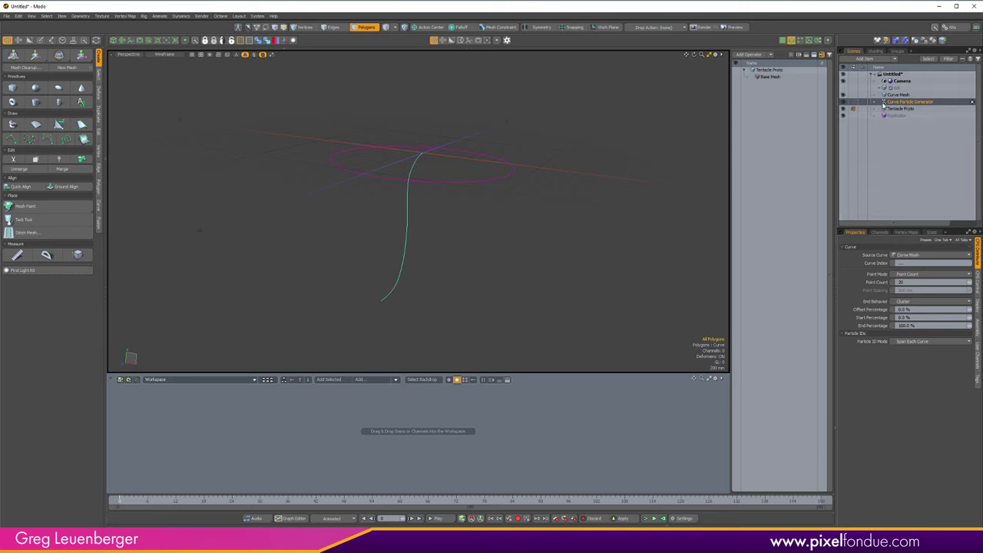
Add the Curve Particle Generator to the schematic and expand its node to show the Curve and Alignment Mesh inputs
left_click_drag(896, 103, 518, 439)
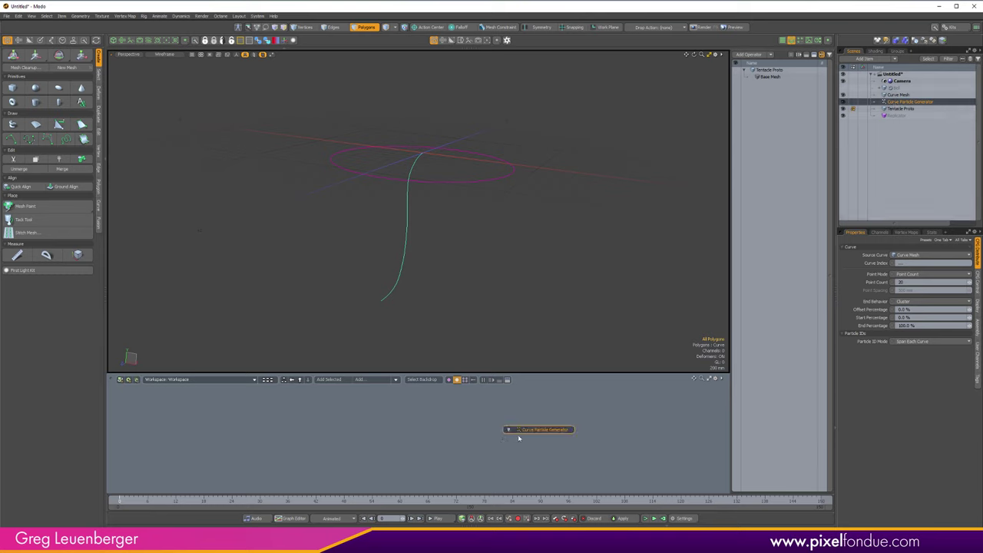
left_click(449, 381)
scroll(446, 388, "up", 5)
scroll(446, 388, "down", 6)
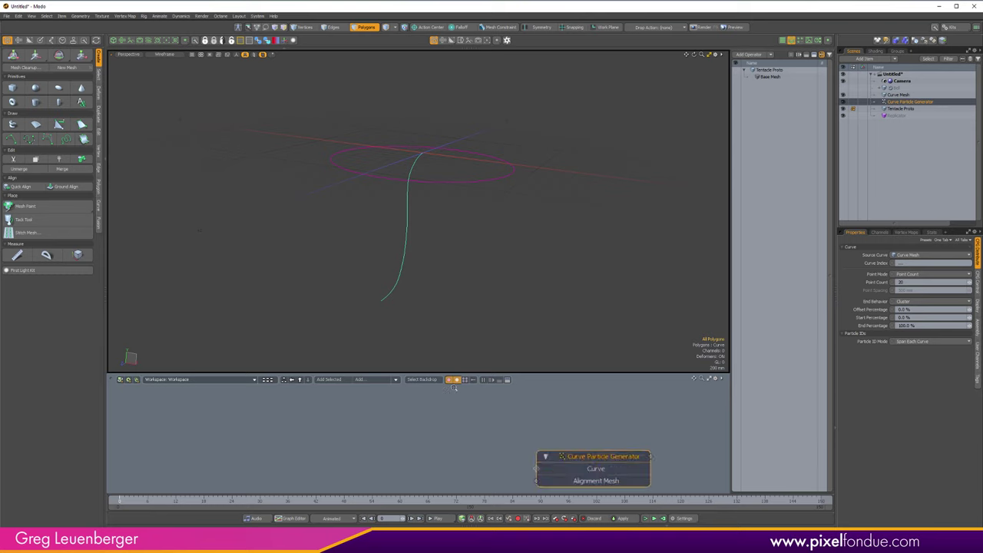
left_click(458, 380)
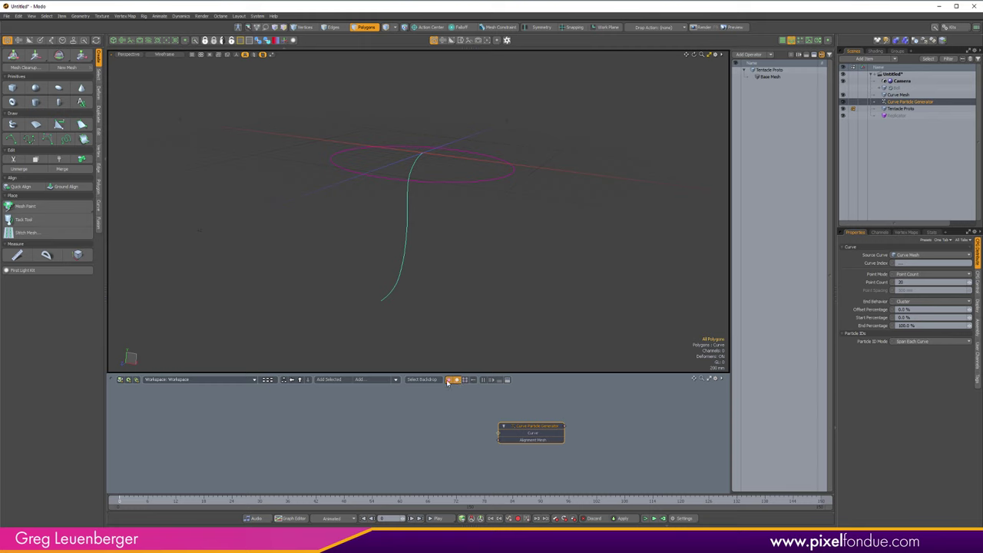
Reveal the Curve Mesh node linked to the generator's Curve input, place it beside the generator, and select the Curve Particle Generator
scroll(494, 437, "up", 4)
double_click(494, 433)
left_click_drag(392, 409, 316, 437)
scroll(315, 437, "down", 2)
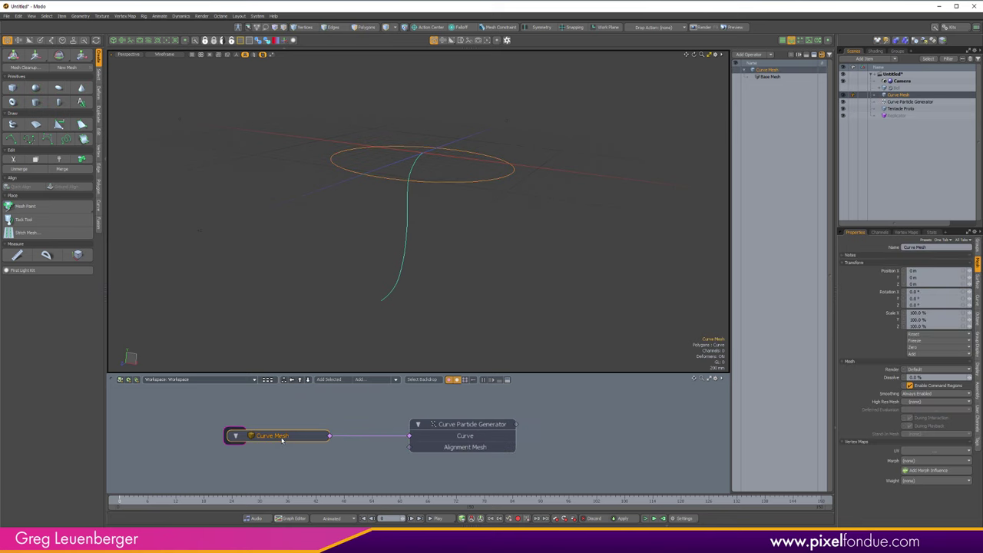
left_click(479, 430)
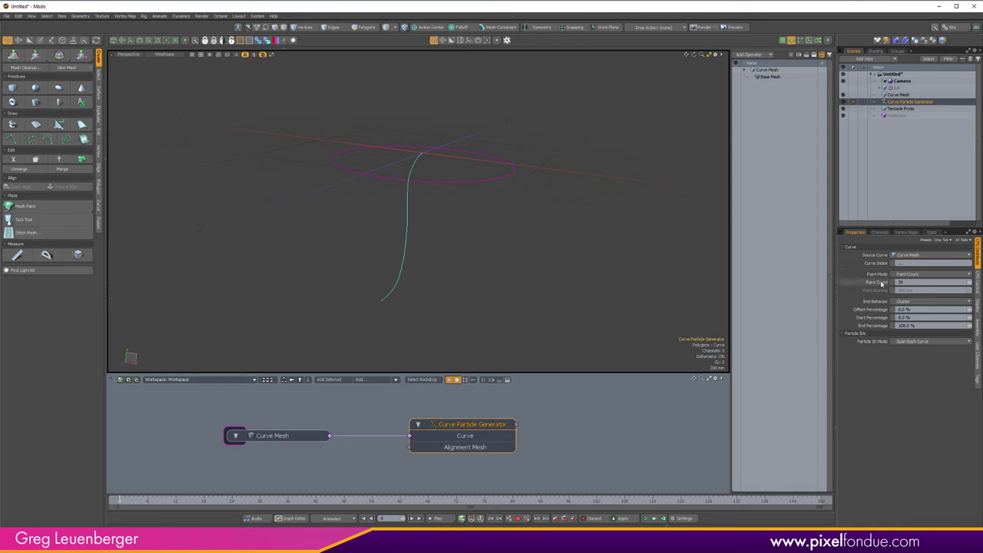
Confirm a point count of 20 for the Curve Particle Generator and review its alignment and randomize settings
left_click(903, 281)
key("Return")
left_click(979, 286)
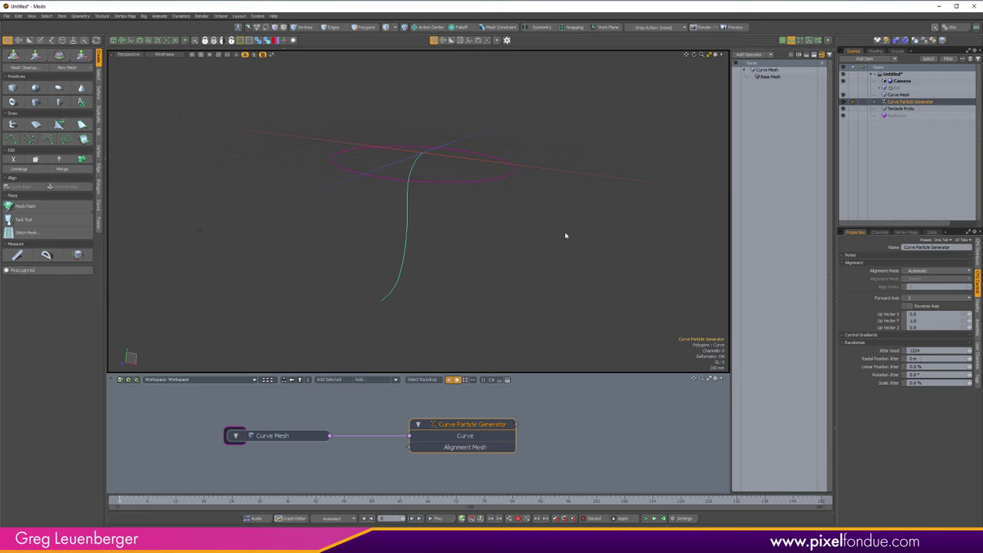
left_click_drag(456, 275, 527, 300, "alt")
left_click_drag(394, 270, 474, 300, "alt")
Set the Curve Particle Generator as the Replicator's point source and view the replicated tentacles from the side
left_click(898, 115)
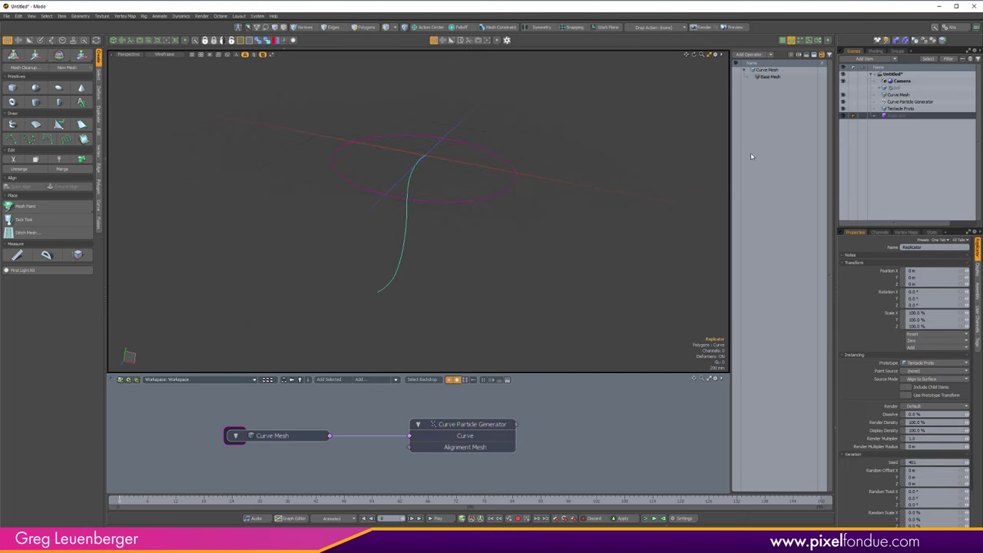
left_click(924, 370)
left_click(932, 391)
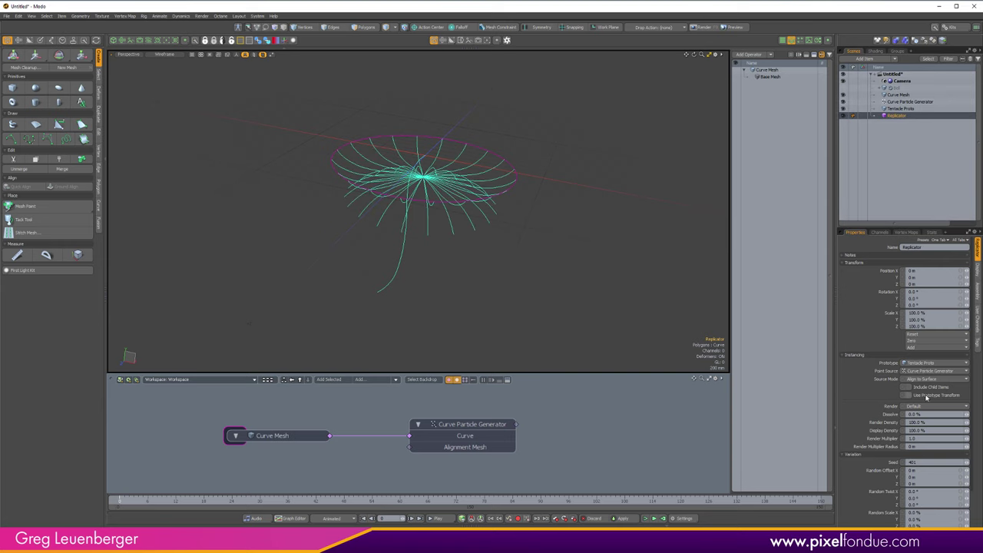
left_click_drag(433, 305, 498, 207, "alt")
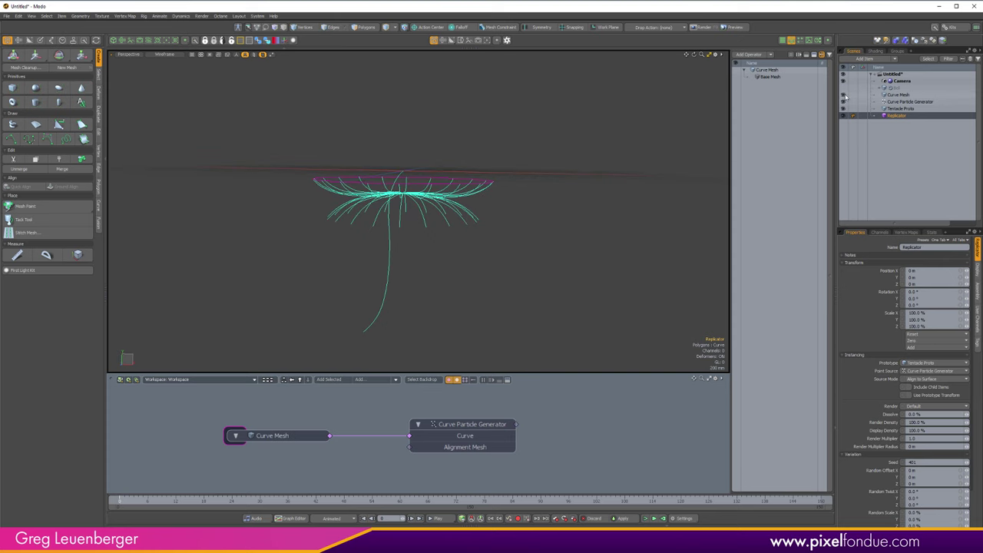
Hide the Curve Mesh and Tentacle Proto items so that only the replicated tentacles remain in the viewport
left_click(845, 95)
left_click_drag(561, 183, 435, 220, "alt")
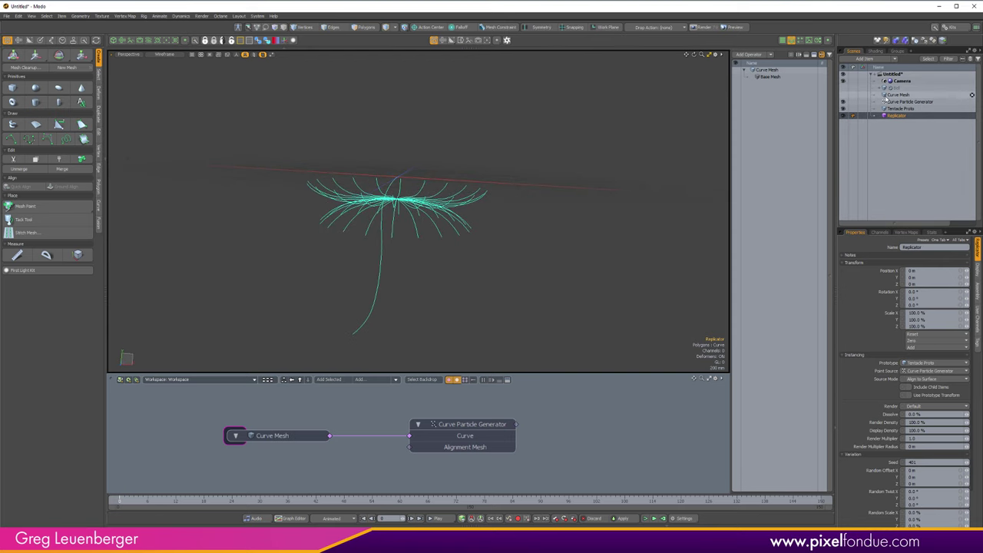
left_click(843, 109)
left_click_drag(531, 154, 470, 198, "alt")
key("space")
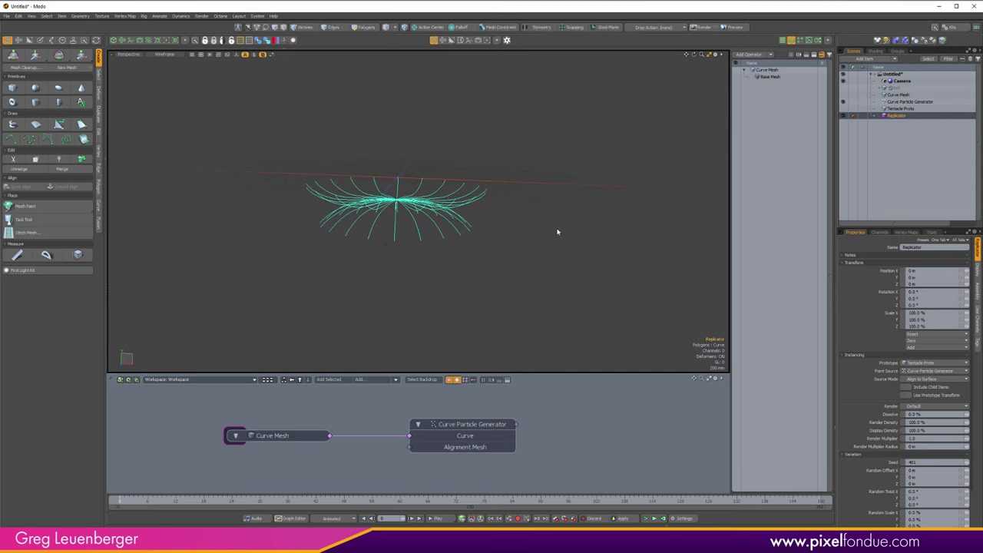
Show the Curve Particle Generator's alignment and randomize properties and examine the orientation of the replicated tentacles up close
left_click(908, 102)
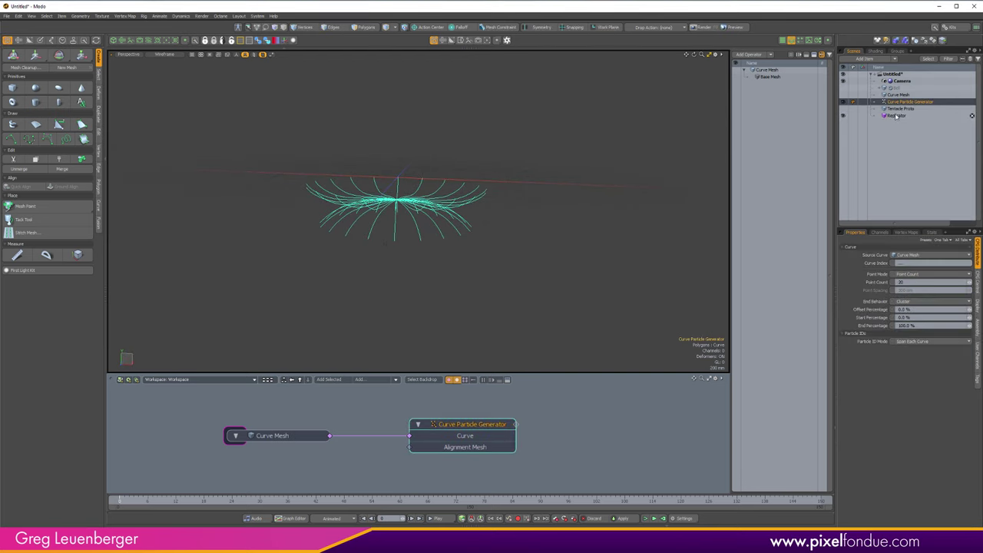
left_click(978, 288)
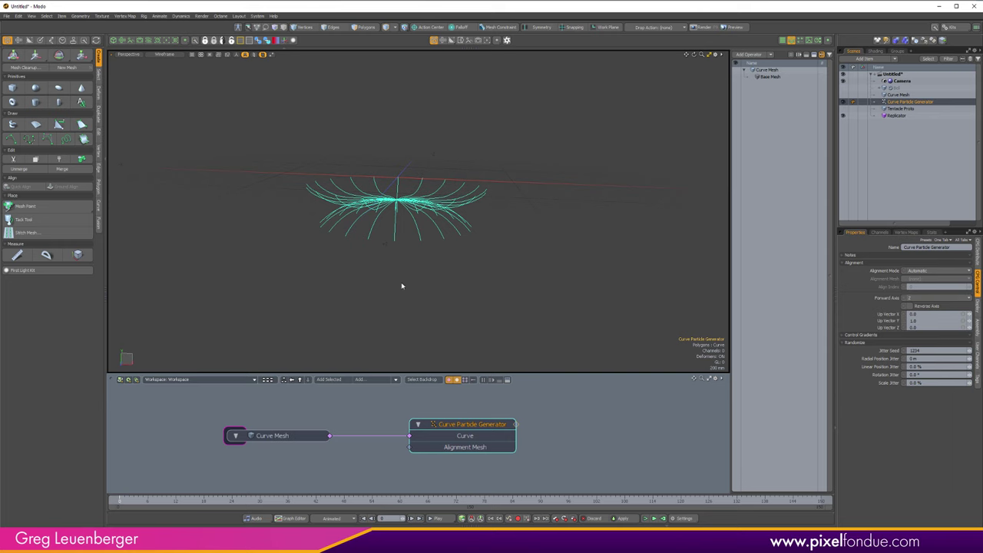
mouse_move(402, 285)
left_mouse_down("alt")
mouse_move(417, 246)
mouse_move(407, 292)
left_mouse_up("alt")
scroll(311, 197, "up", 3)
left_click_drag(311, 197, 329, 241, "alt")
left_click_drag(304, 189, 310, 181, "alt")
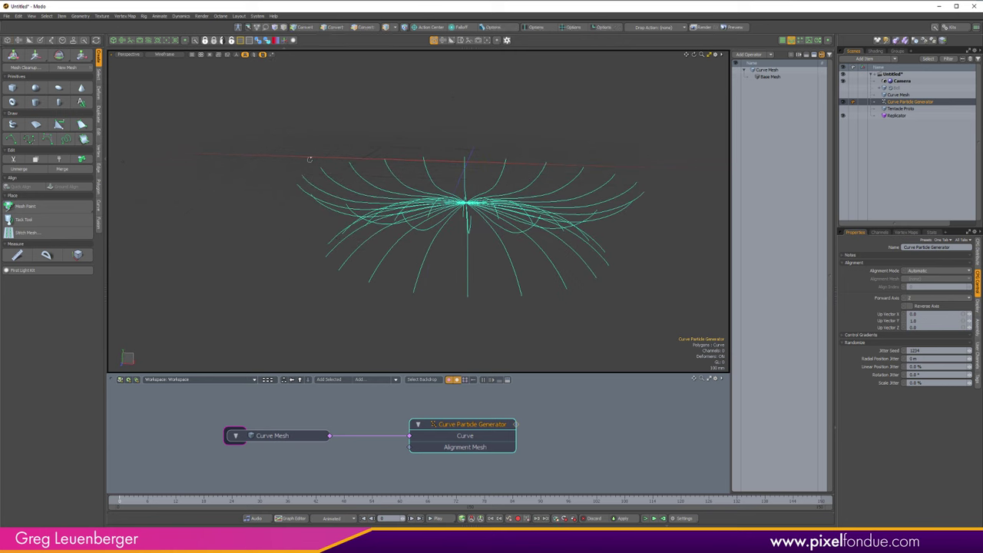
Show Tentacle Proto temporarily to compare its orientation with the replicas, and hide it again
left_click(843, 109)
mouse_move(523, 224)
left_mouse_down("alt")
mouse_move(518, 131)
mouse_move(523, 224)
left_mouse_up("alt")
left_click_drag(523, 223, 397, 162, "ctrl+alt")
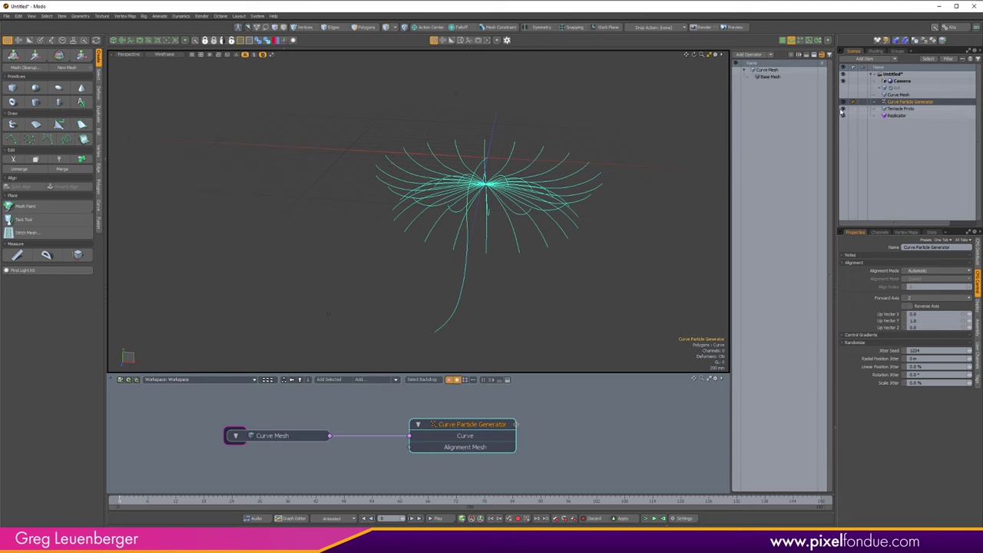
left_click(843, 109)
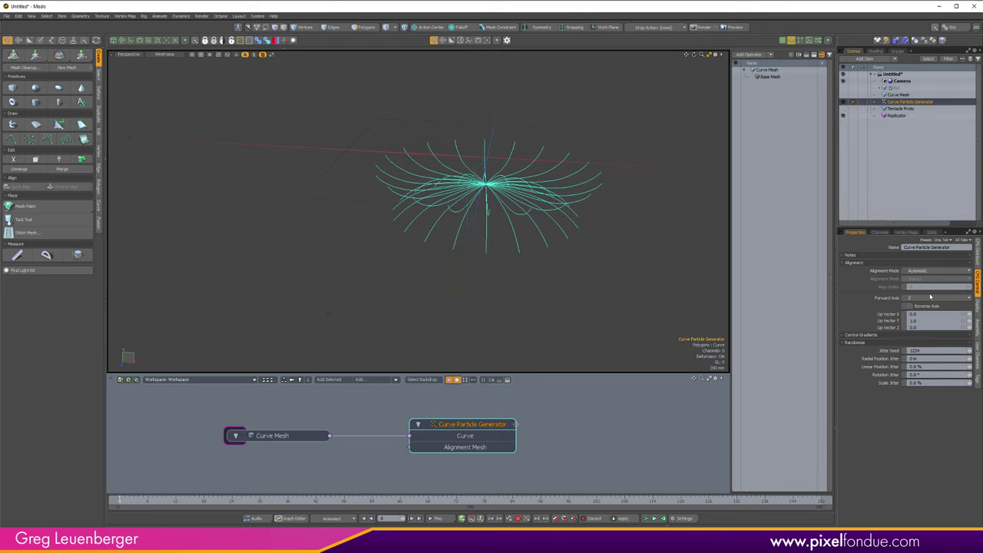
Open the generator's Particle Rotation control gradient in the Gradient Editor and select both of its keys
left_click(846, 338)
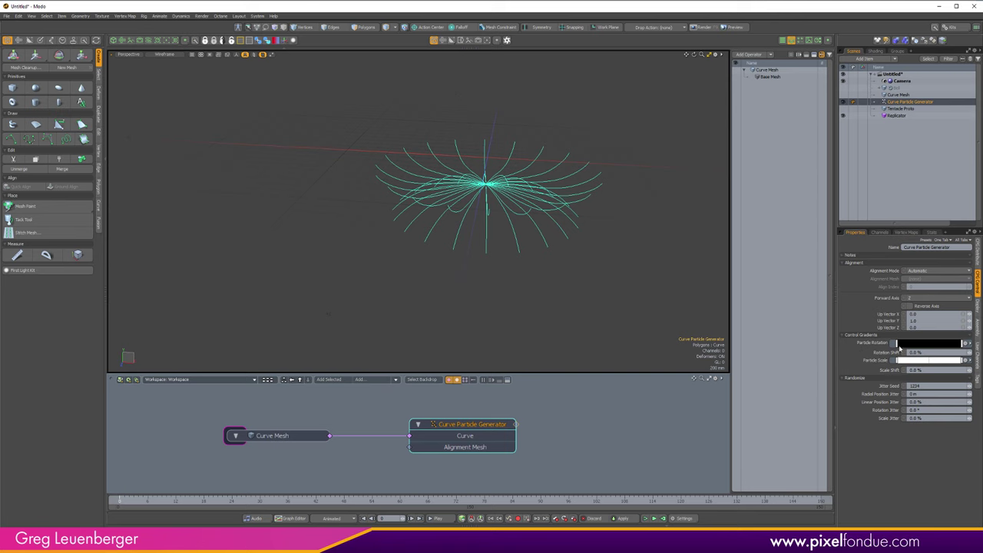
left_click(966, 344)
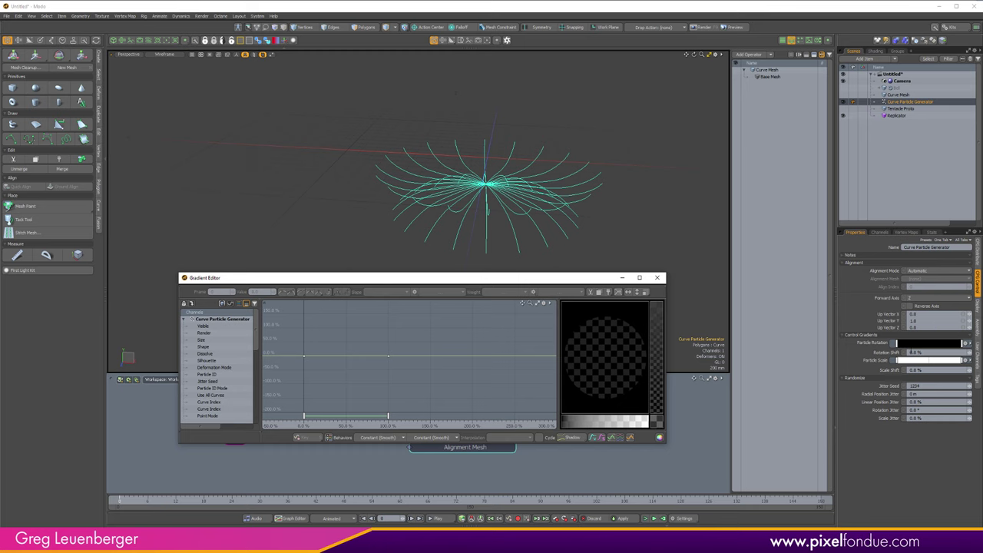
left_click_drag(290, 351, 449, 367)
left_click_drag(346, 345, 389, 345, "alt")
left_click_drag(347, 345, 515, 364, "ctrl+alt")
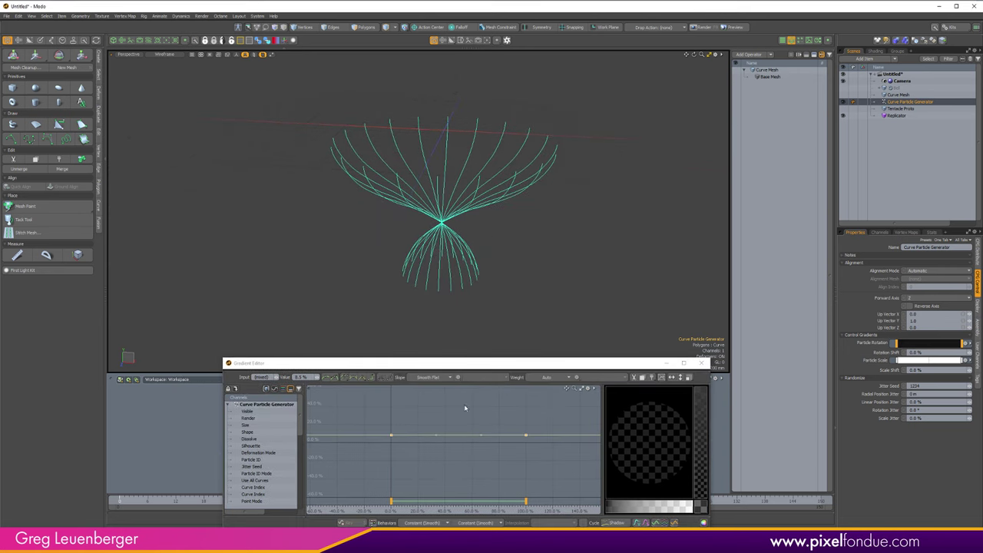
Set both Particle Rotation gradient keys to 25% so the tentacles hang downward, and close the Gradient Editor
left_click_drag(450, 453, 454, 448)
left_click(303, 377)
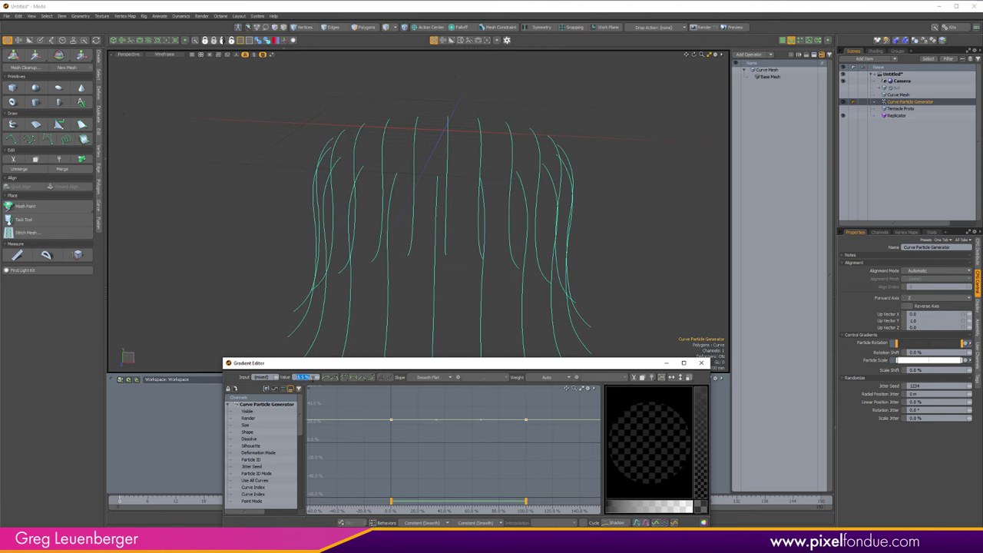
type("25")
key("Return")
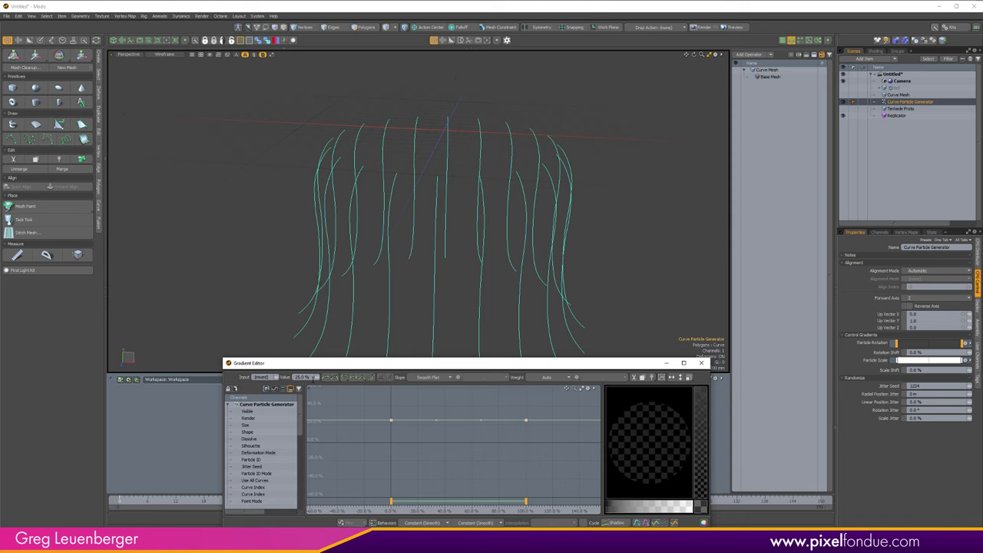
left_click(700, 362)
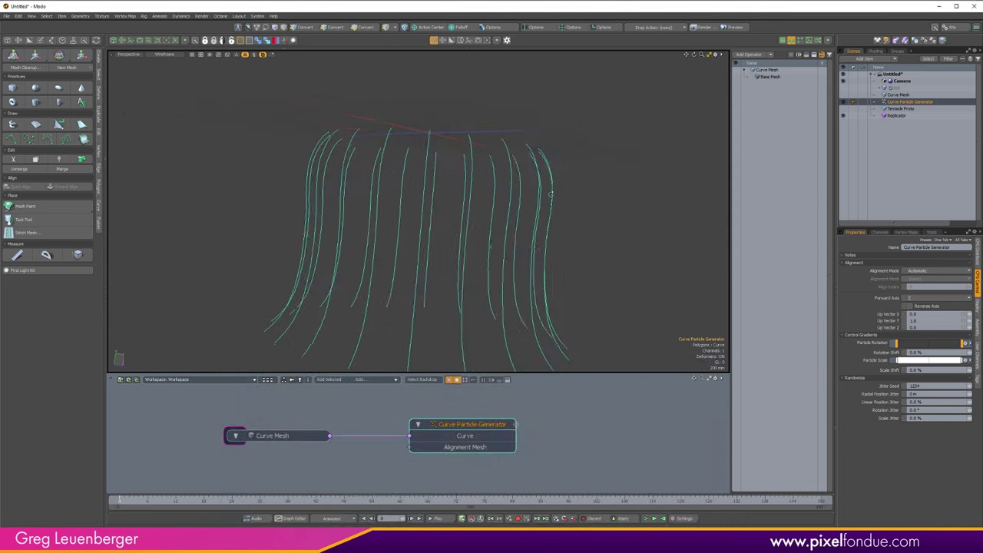
Show the Bell mesh again and view it together with the hanging tentacles
left_click(844, 87)
scroll(574, 208, "down", 3)
left_click_drag(574, 208, 361, 223, "alt")
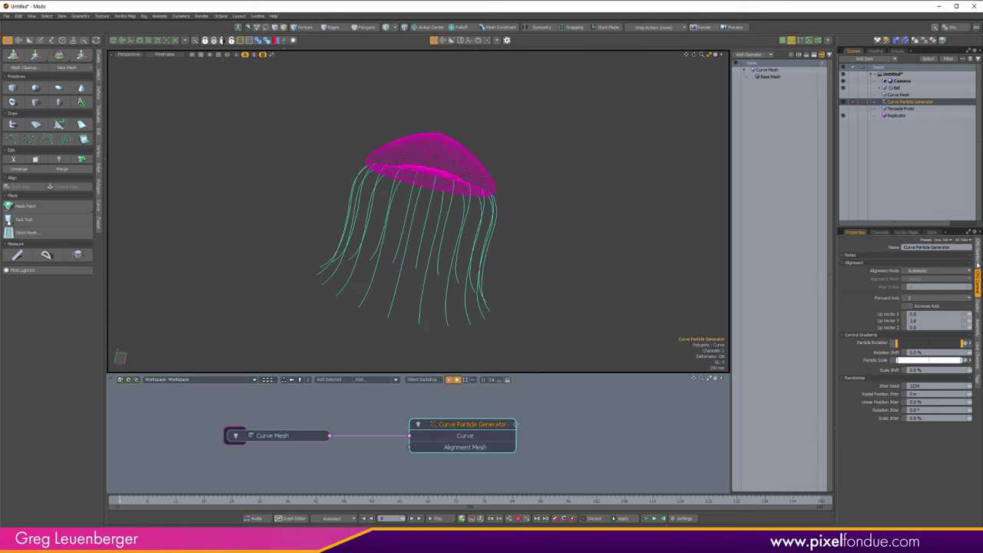
Use Channel Haul to raise the Curve Particle Generator's Point Count to 50
left_click(978, 252)
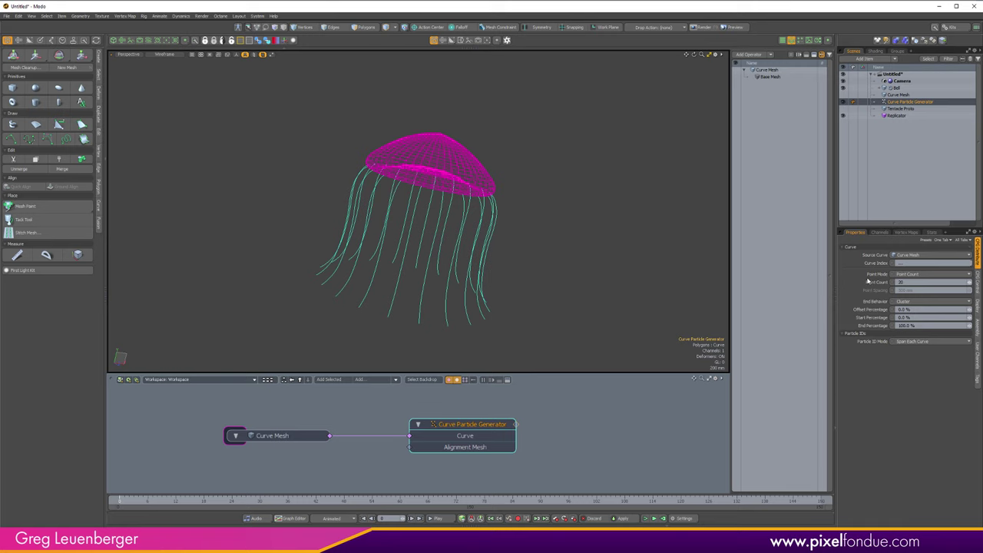
key("c")
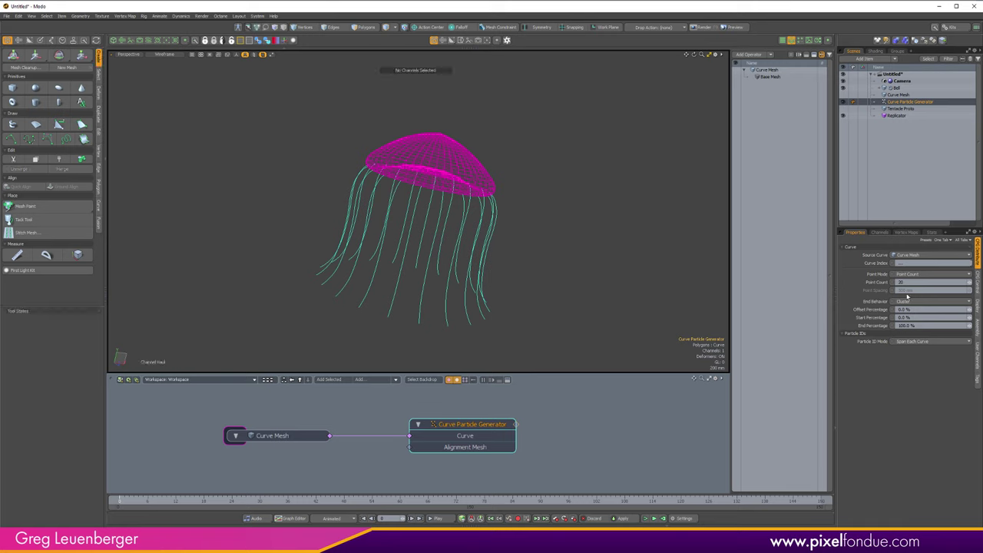
left_click(962, 242)
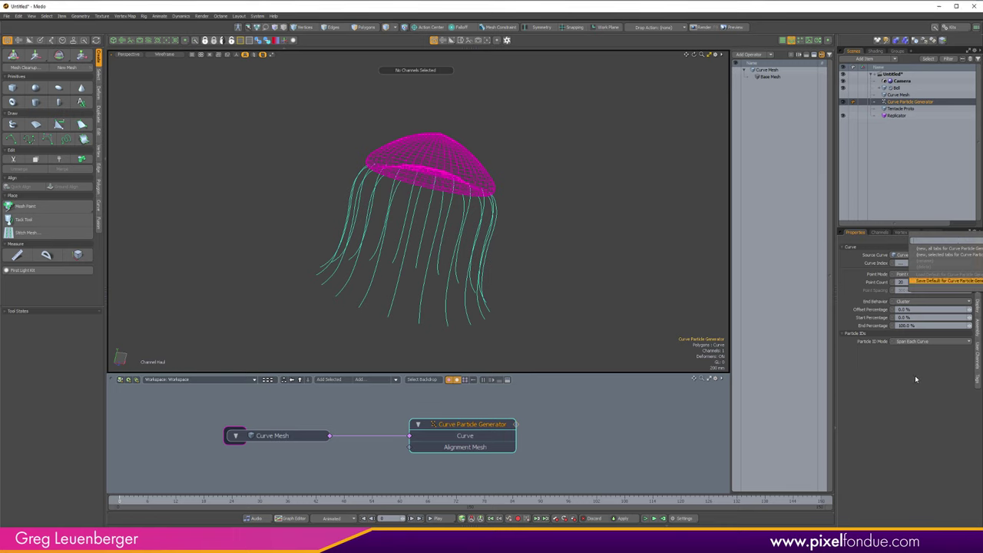
left_click(944, 282)
left_click(876, 283)
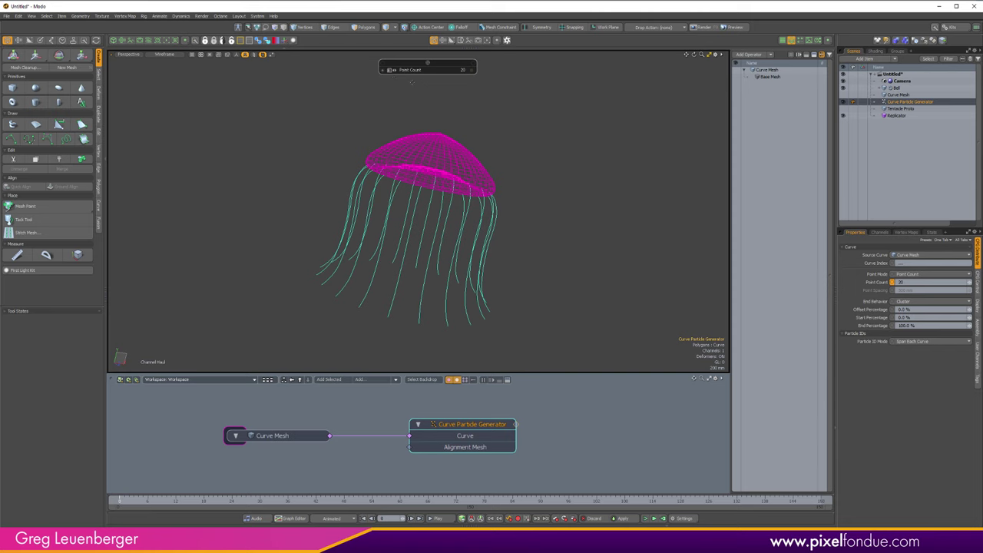
left_click_drag(570, 141, 491, 257)
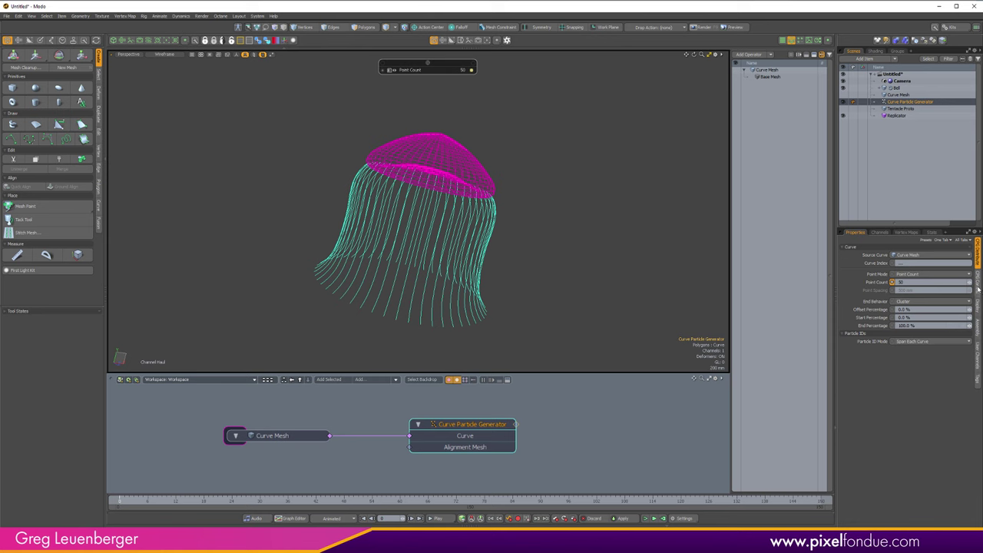
Show the generator's randomize properties and switch the viewport to Advanced shading for a closer look at the bell's rim
left_click(978, 289)
scroll(468, 267, "up", 5)
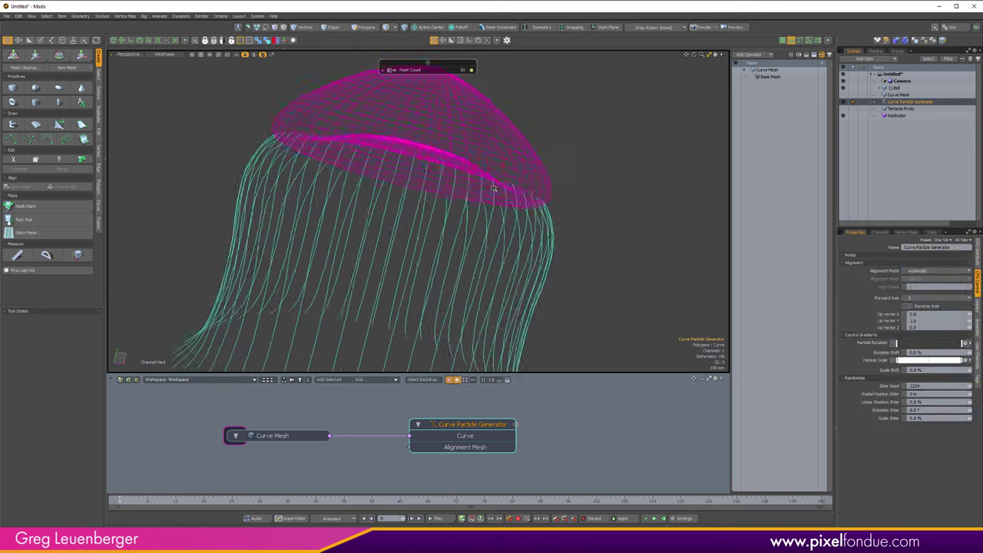
mouse_move(468, 268)
left_mouse_down("alt")
mouse_move(479, 208)
mouse_move(515, 175)
left_mouse_up("alt")
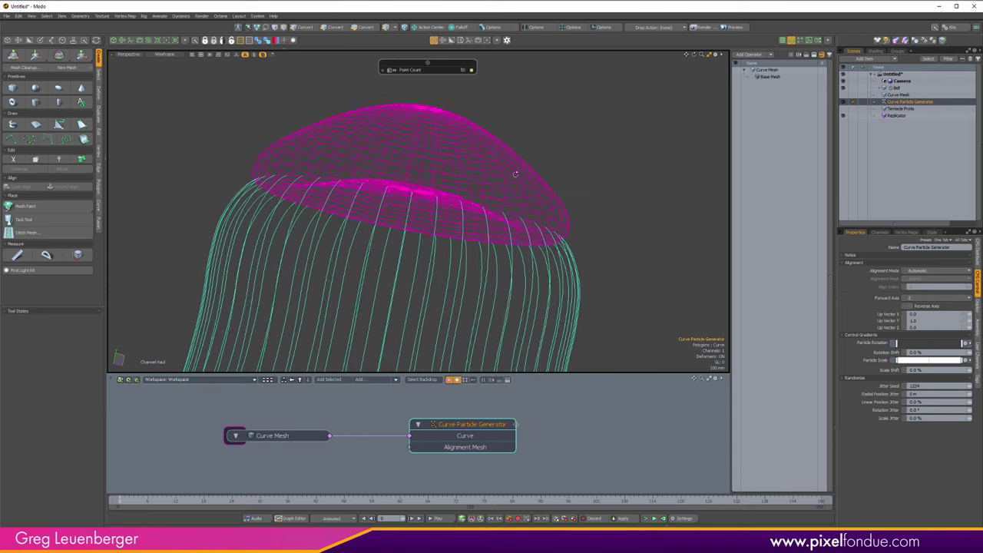
key("ctrl+2")
left_click(659, 182)
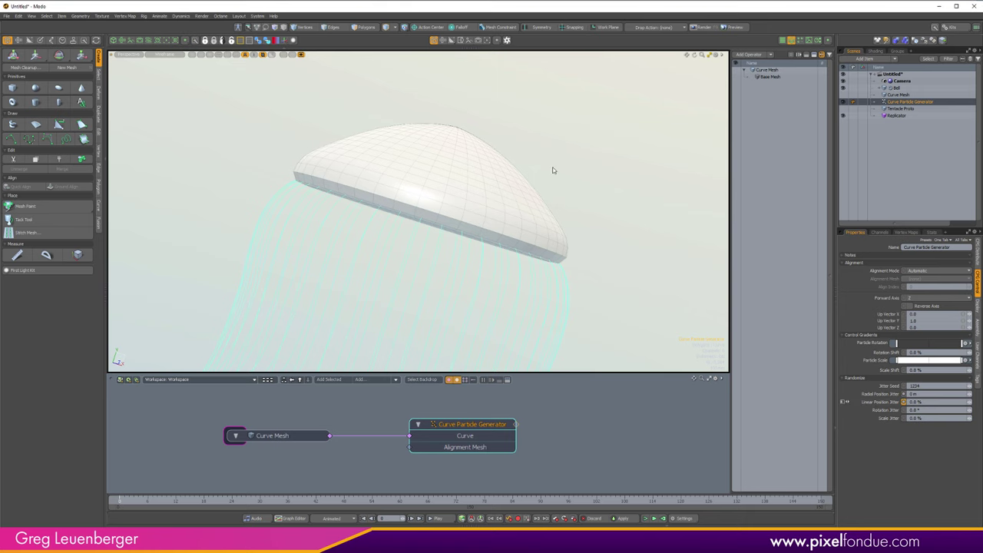
Haul the generator's Linear Position Jitter to 1.0% while viewing the tentacle roots along the bell's underside
key("c")
scroll(443, 207, "up", 5)
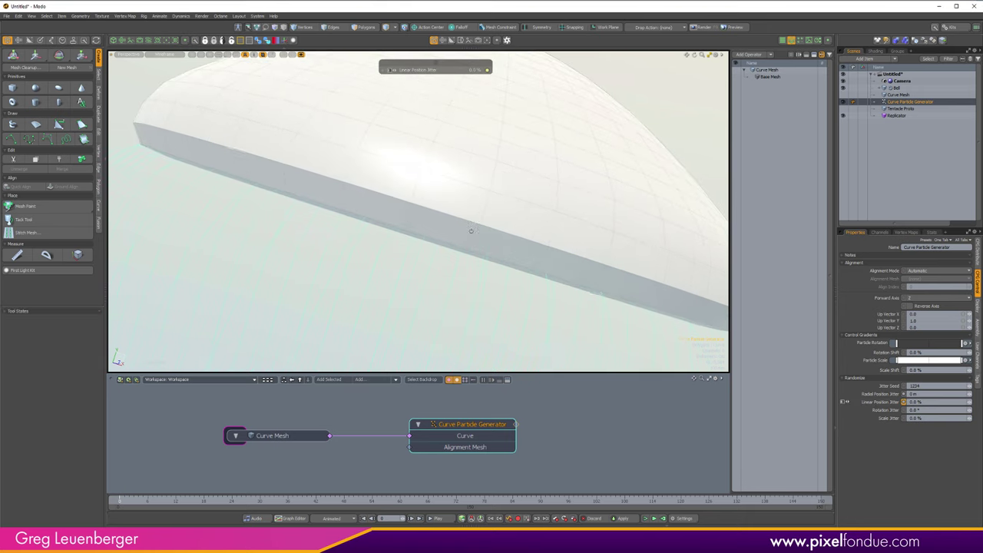
left_click_drag(469, 231, 447, 226, "alt")
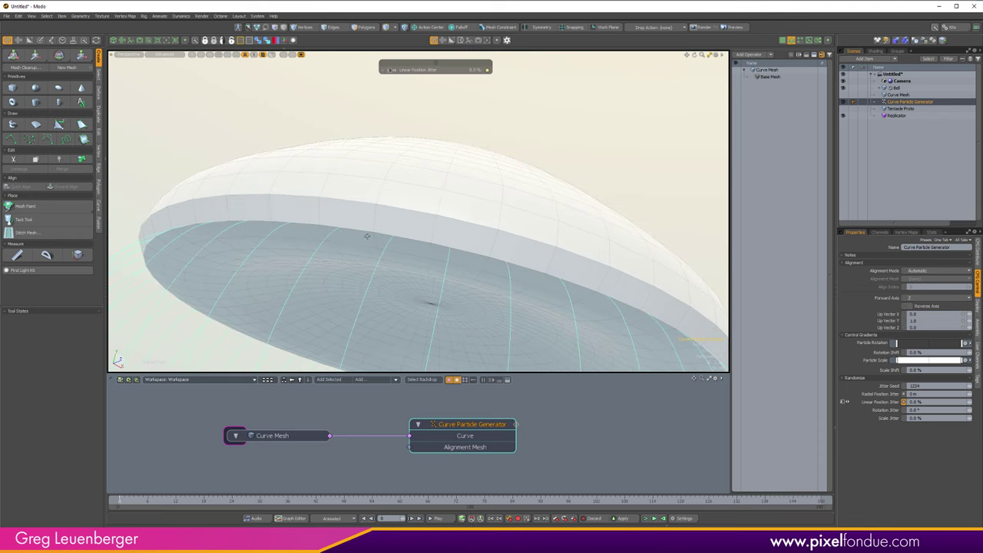
left_click_drag(462, 286, 288, 249, "alt")
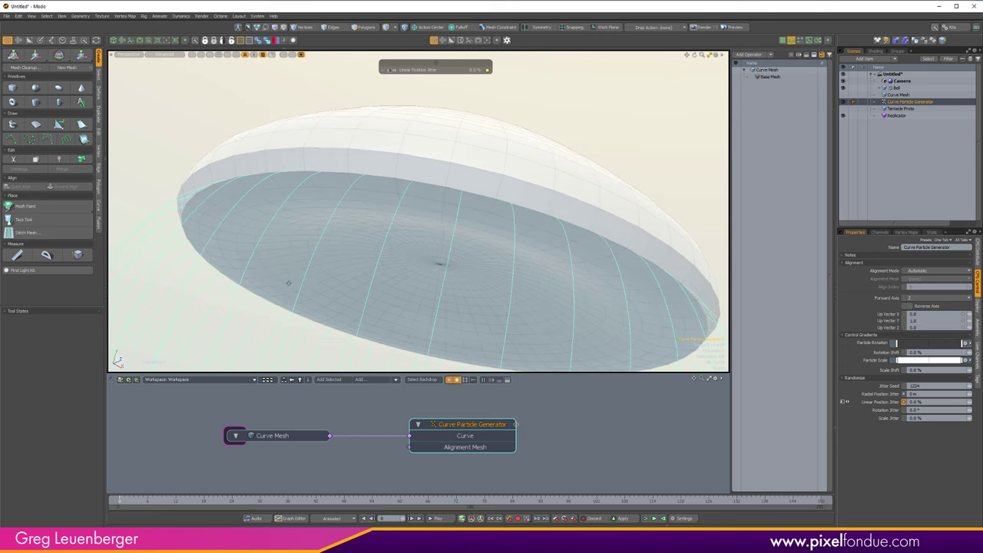
mouse_move(491, 175)
left_mouse_down("alt")
mouse_move(440, 215)
mouse_move(461, 169)
mouse_move(408, 217)
mouse_move(450, 204)
mouse_move(531, 206)
mouse_move(428, 207)
mouse_move(511, 208)
mouse_move(516, 219)
left_mouse_up("alt")
left_click_drag(517, 218, 435, 233, "ctrl+alt")
Return the viewport to wireframe shading and raise the generator's Linear Position Jitter to 6.0%
key("ctrl+2")
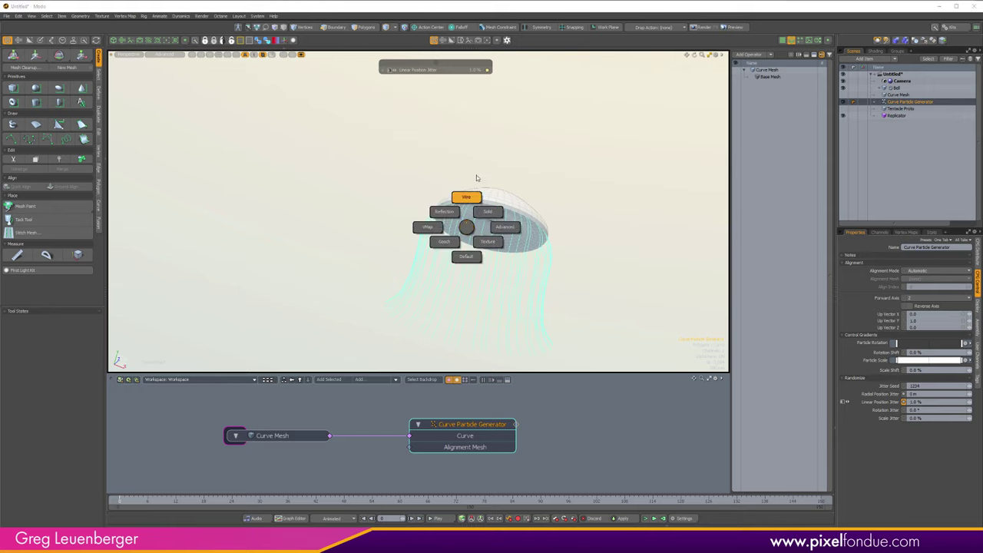
left_click(476, 179)
scroll(461, 174, "up", 5)
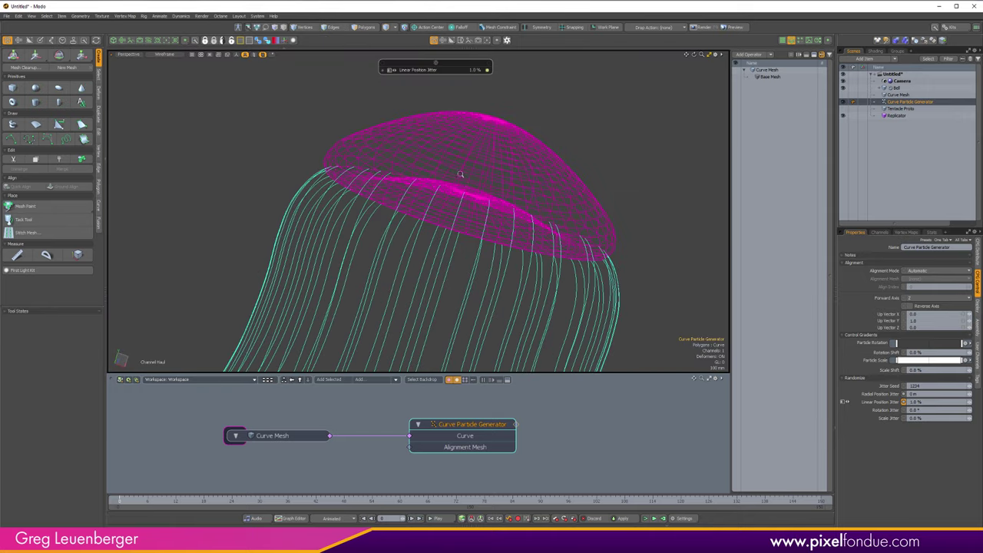
left_click_drag(461, 174, 519, 160, "ctrl+alt")
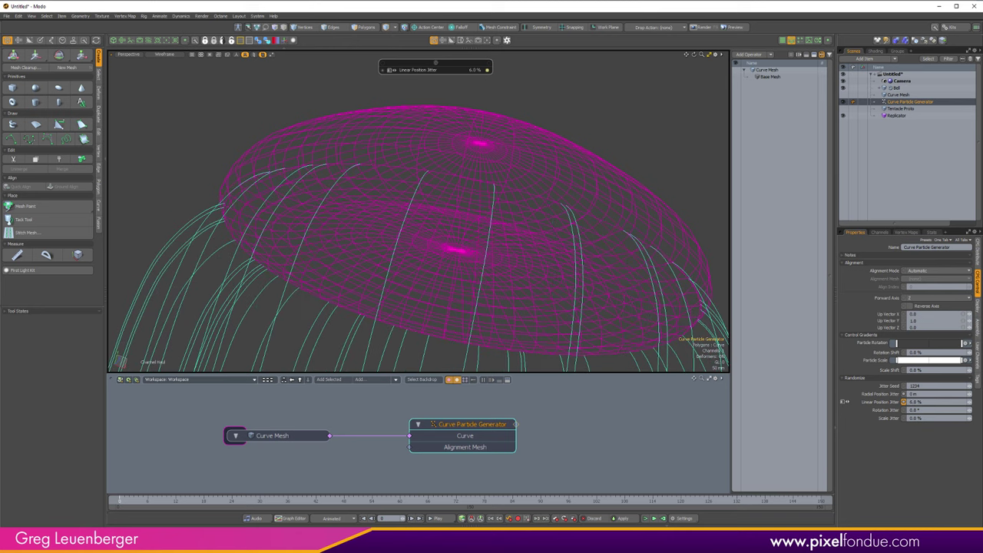
scroll(443, 236, "down", 4)
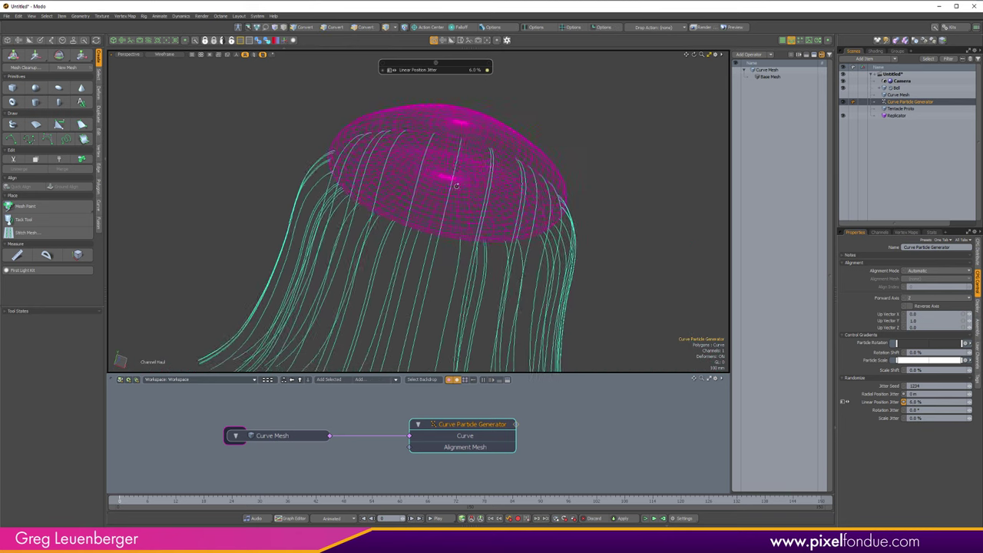
left_click_drag(443, 235, 444, 239, "alt")
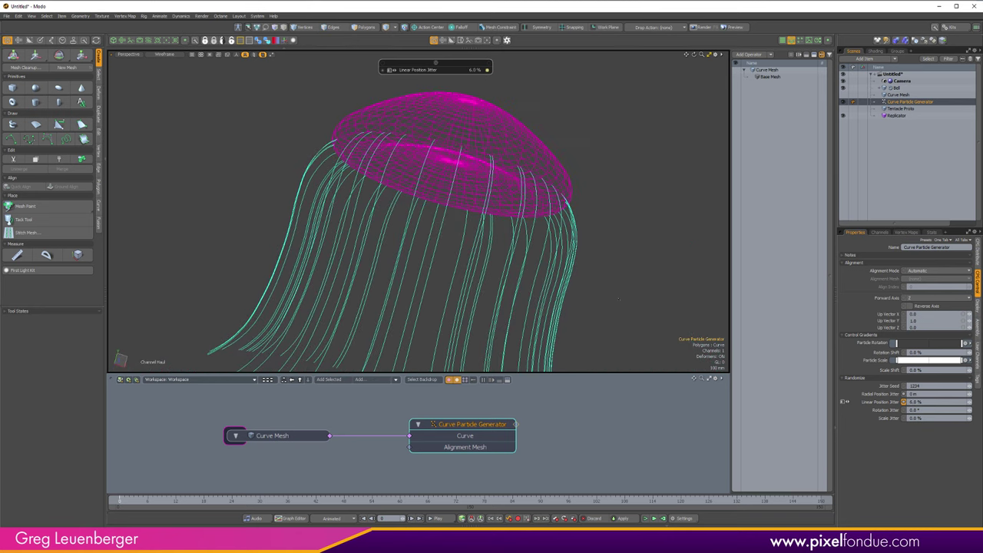
Set the Curve Particle Generator's Scale Jitter to 10.0% to vary the tentacle lengths
left_click(880, 418)
scroll(499, 172, "down", 3)
key("1")
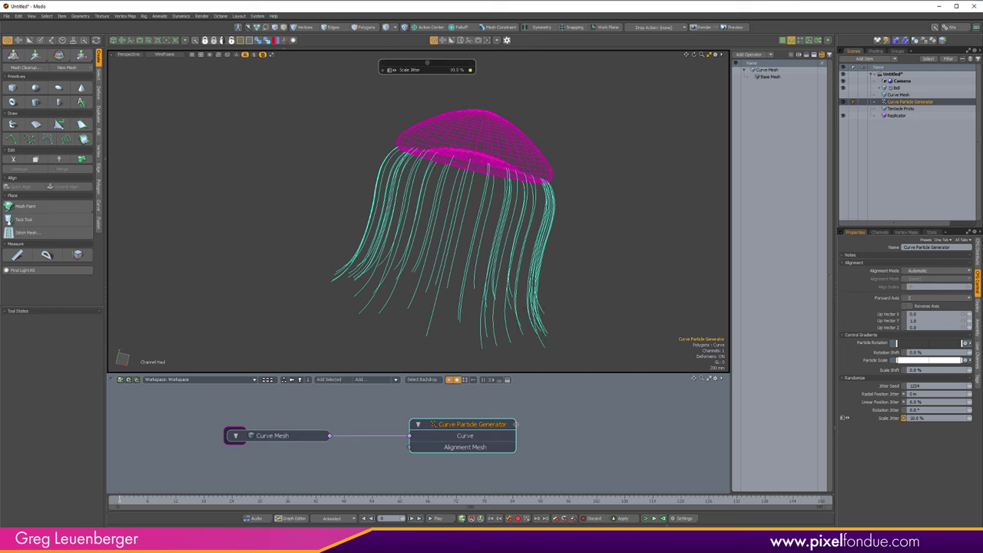
Raise the generator's Scale Jitter to 15.0% for more variation in the tentacle lengths
left_click_drag(579, 236, 486, 269, "alt")
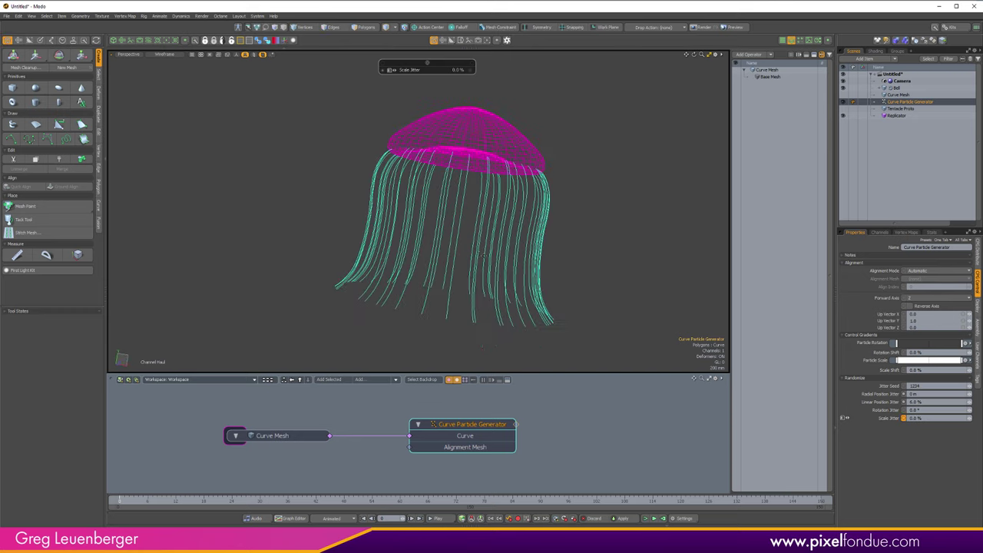
left_click_drag(544, 252, 565, 267, "alt")
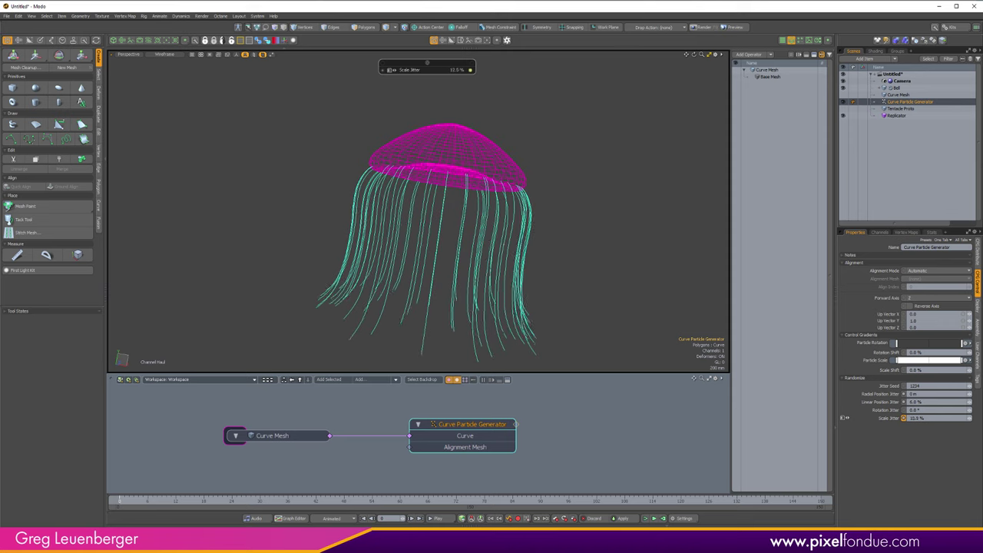
key("5")
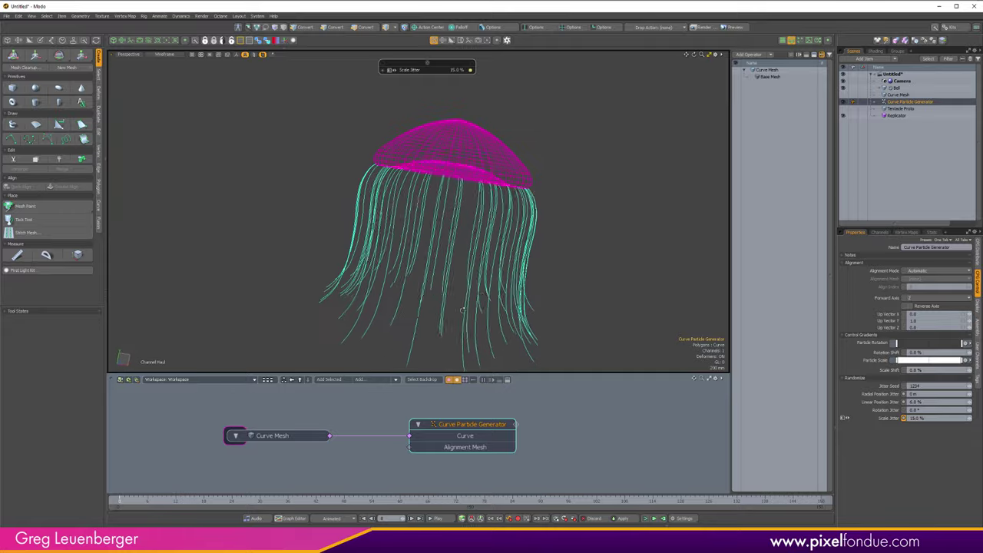
key("3")
Set the Curve Particle Generator's Rotation Jitter to 10.0° to vary the tentacles' directions
left_click(890, 411)
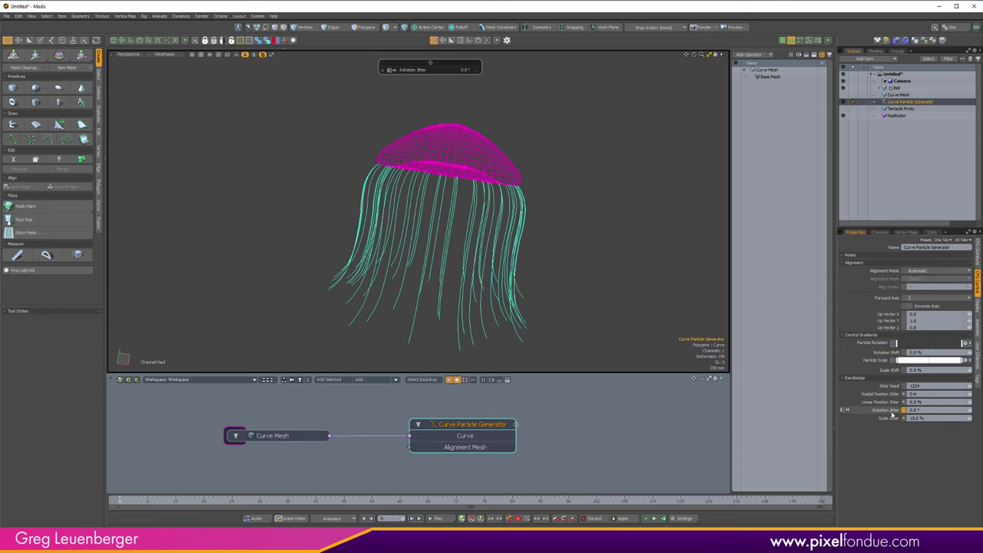
scroll(444, 182, "up", 3)
left_click_drag(444, 182, 362, 162, "alt")
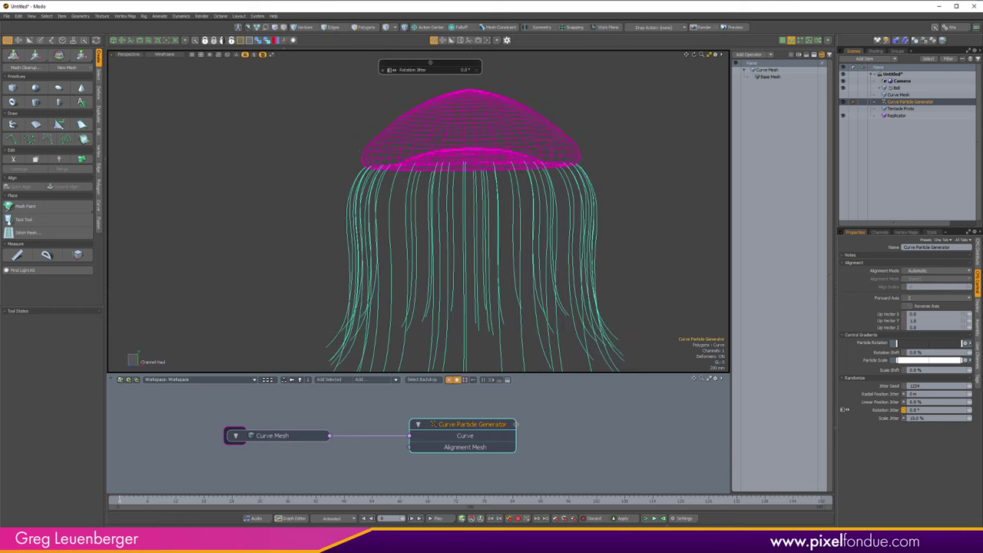
mouse_move(249, 230)
left_mouse_down()
mouse_move(384, 229)
mouse_move(252, 229)
mouse_move(260, 229)
left_mouse_up()
left_click_drag(361, 231, 517, 201, "alt+shift")
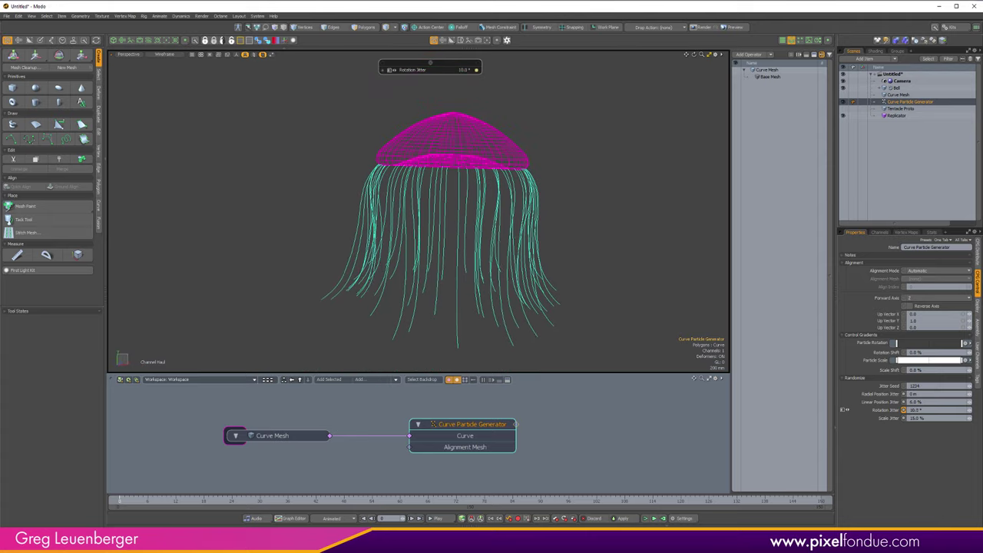
mouse_move(563, 236)
left_mouse_down("alt")
mouse_move(559, 246)
mouse_move(551, 235)
left_mouse_up("alt")
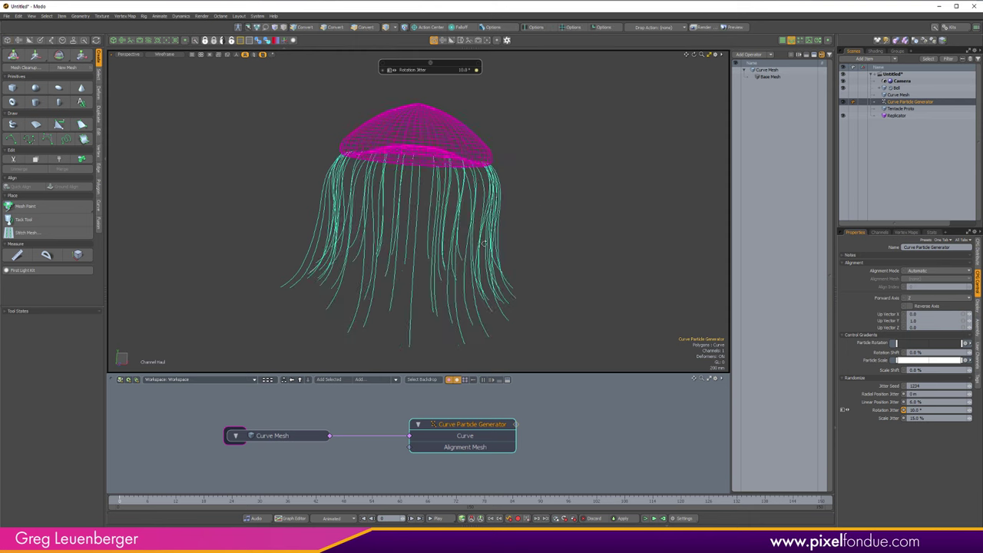
left_click_drag(461, 253, 487, 215, "alt")
Examine the bell's profile and tentacle roots in the Right view
key("ctrl+space")
left_click(572, 166)
scroll(396, 191, "up", 3)
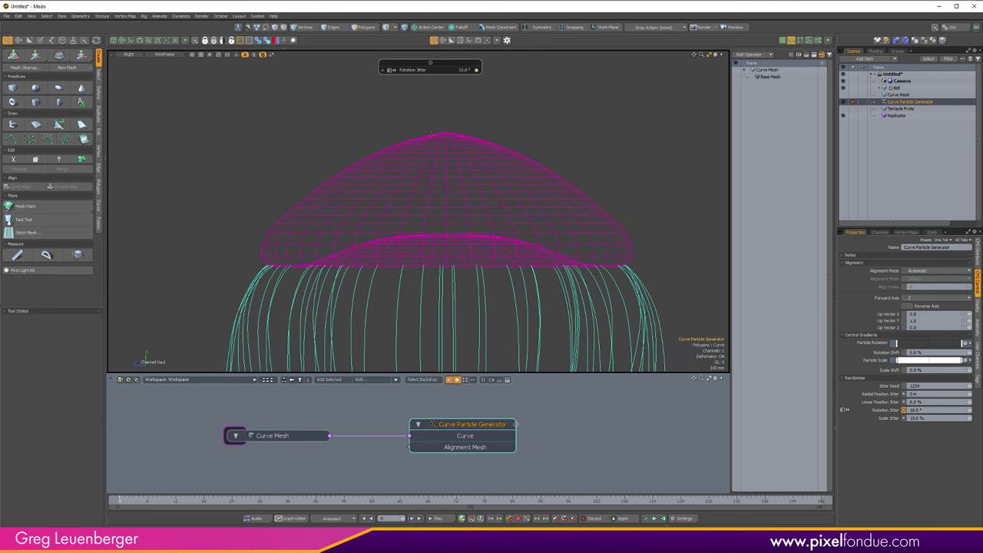
scroll(486, 131, "up", 3)
scroll(500, 127, "down", 2)
scroll(524, 121, "up", 2)
scroll(442, 159, "down", 4)
left_click_drag(443, 159, 413, 176, "alt+shift")
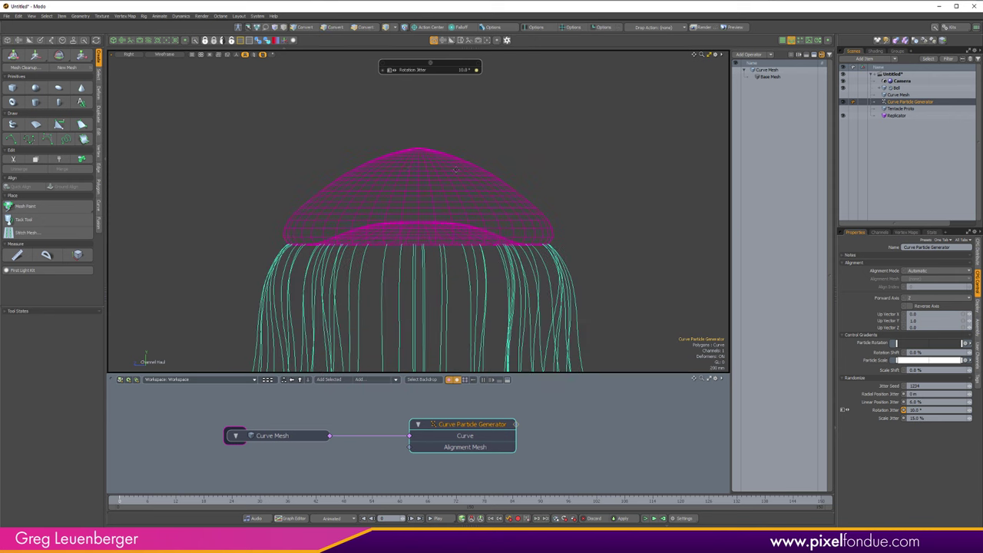
Select the Bell's Base Mesh in its operator stack and disable the Radial Sweep operation
left_click(896, 89)
left_click(774, 84)
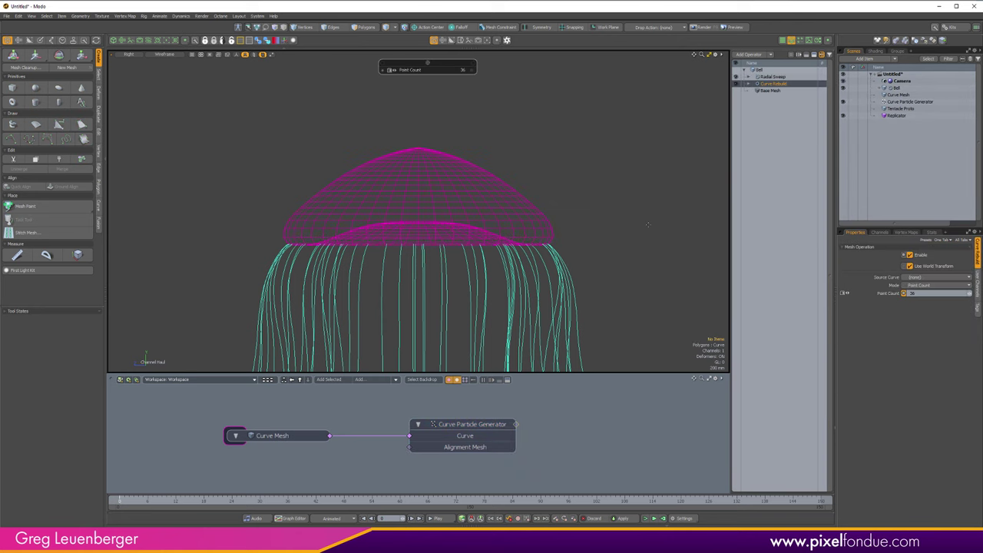
left_click(774, 92)
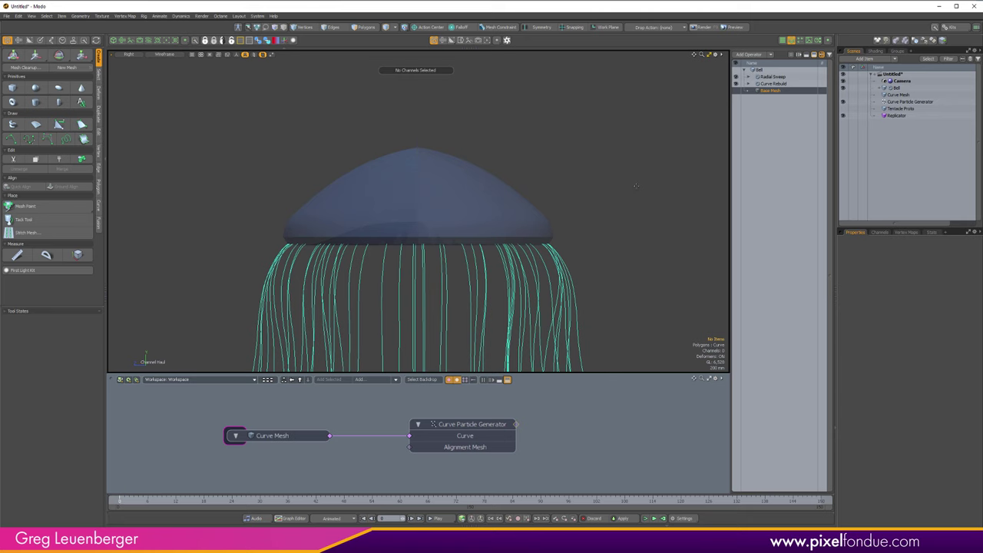
left_click_drag(379, 174, 419, 170, "ctrl+alt")
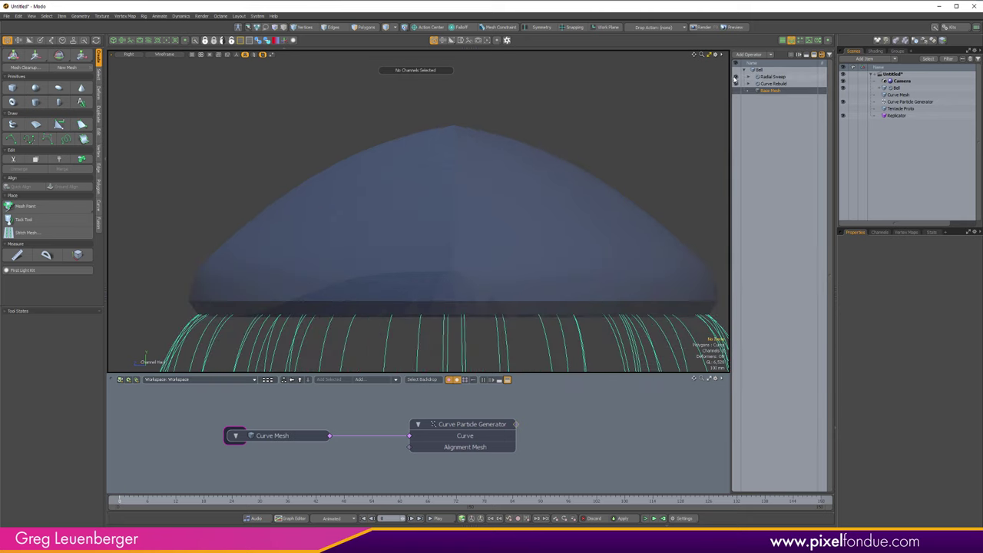
left_click(736, 77)
Switch to the Front view in wireframe shading and disable Curve Rebuild to expose the bell's original profile curve
left_click_drag(545, 248, 486, 222, "alt")
key("KP_2")
key("ctrl+2")
left_click(554, 171)
left_click_drag(479, 177, 482, 180, "alt")
key("ctrl+2")
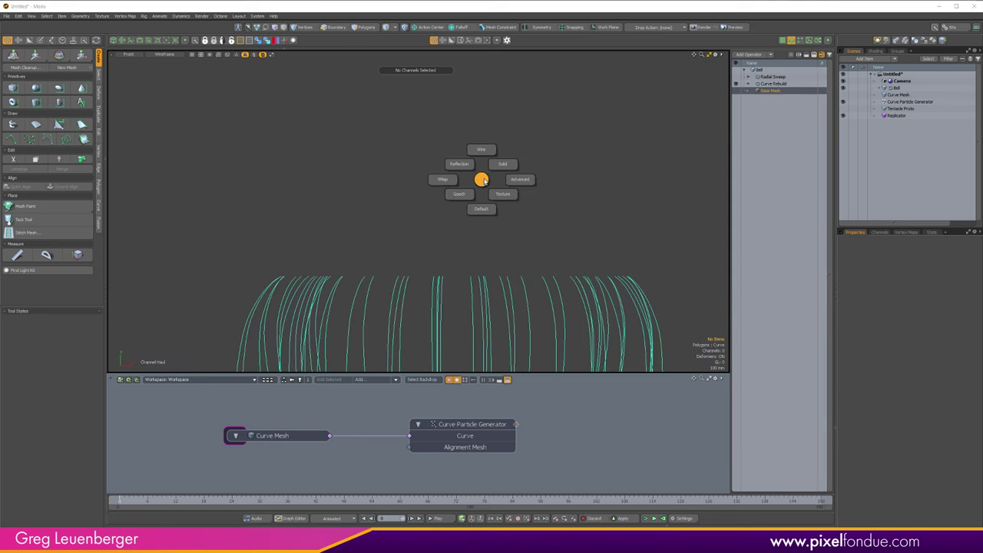
left_click(482, 149)
scroll(488, 132, "up", 2)
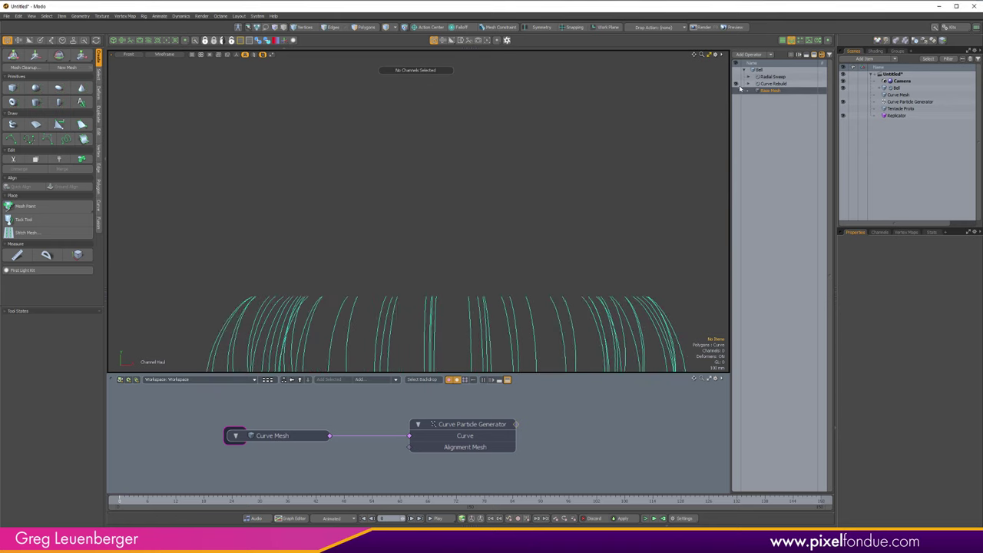
left_click(740, 89)
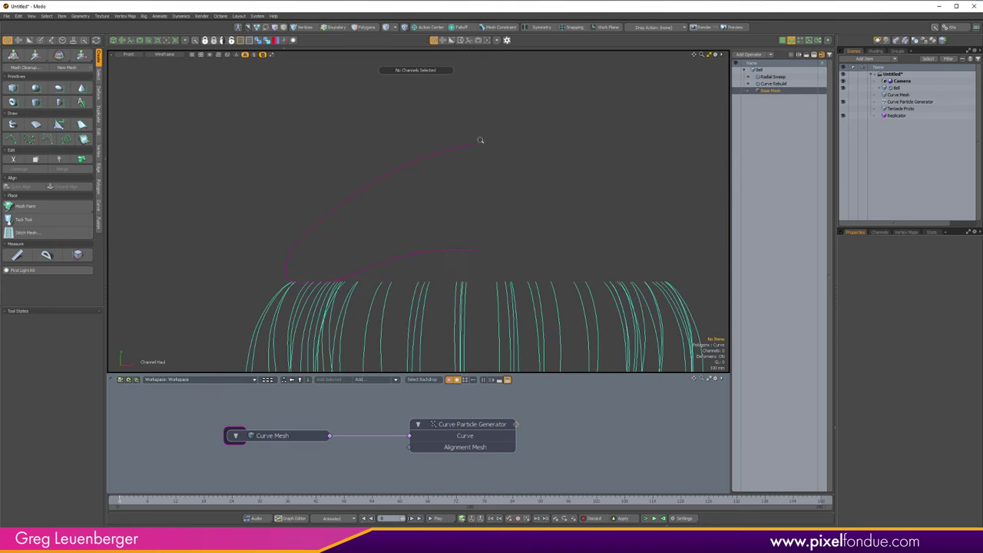
Display the profile curve's vertices and raise the vertex next to the bell's apex by about 46 mm
left_click_drag(480, 140, 517, 146, "ctrl+alt")
key("ctrl+3")
left_click(460, 182)
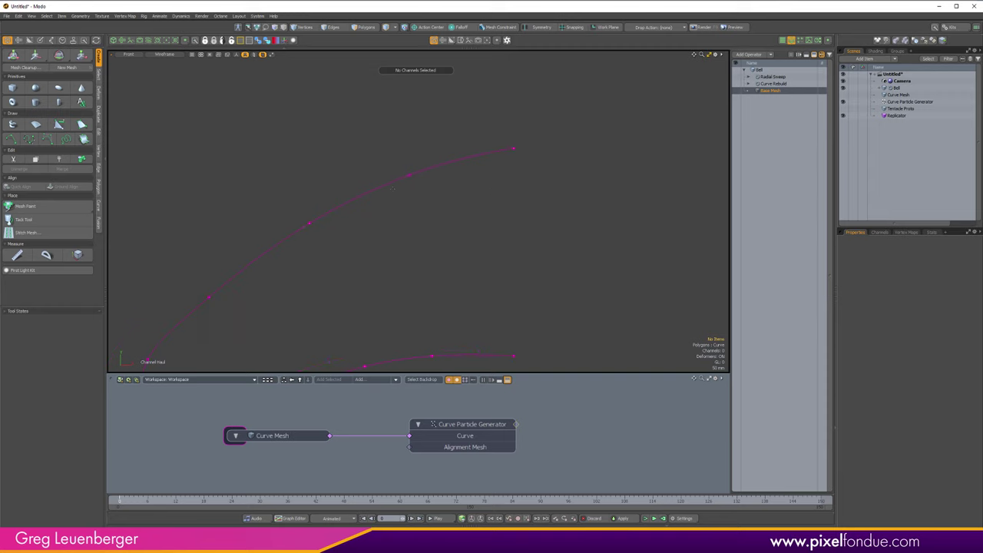
key("1")
left_click(409, 176)
key("w")
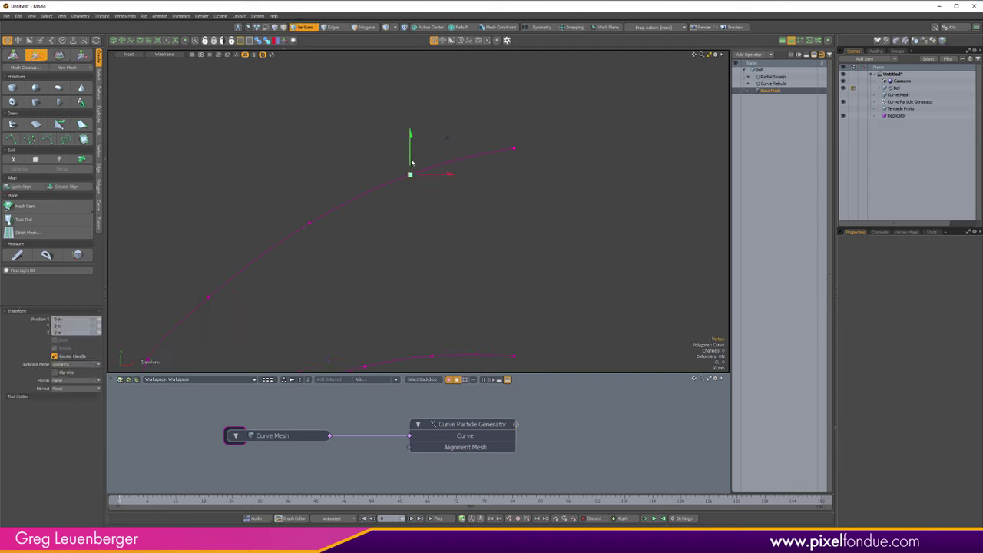
left_click_drag(410, 159, 409, 148)
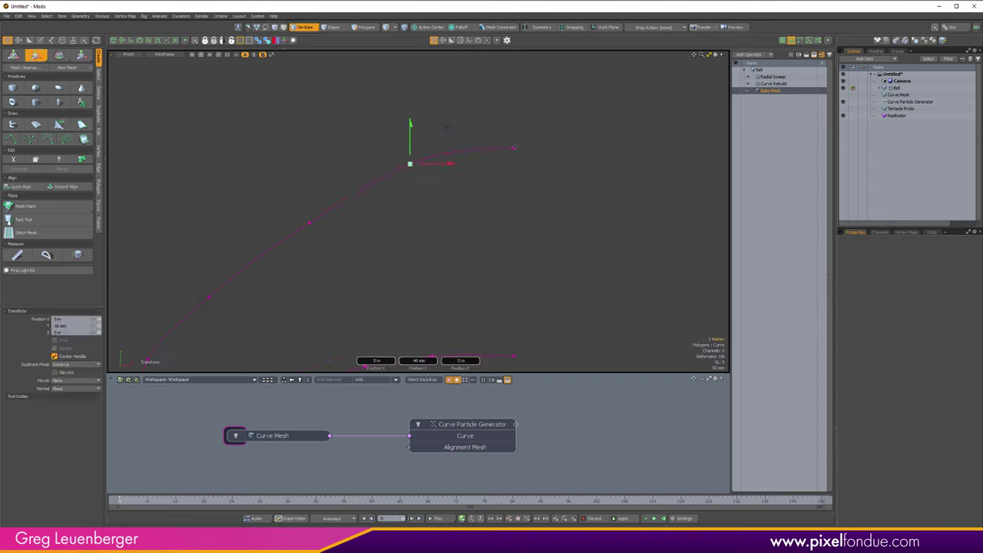
left_click_drag(440, 198, 455, 182, "ctrl+alt")
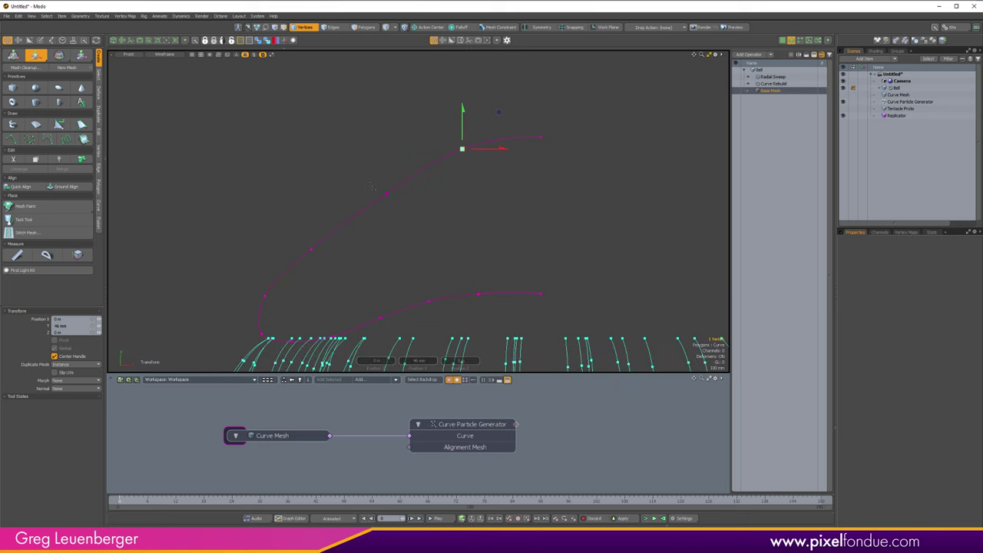
Move the next two vertices down the bell's upper profile up and outward to round its shoulder
key("space")
left_click(386, 194)
key("w")
left_click_drag(398, 217, 382, 205)
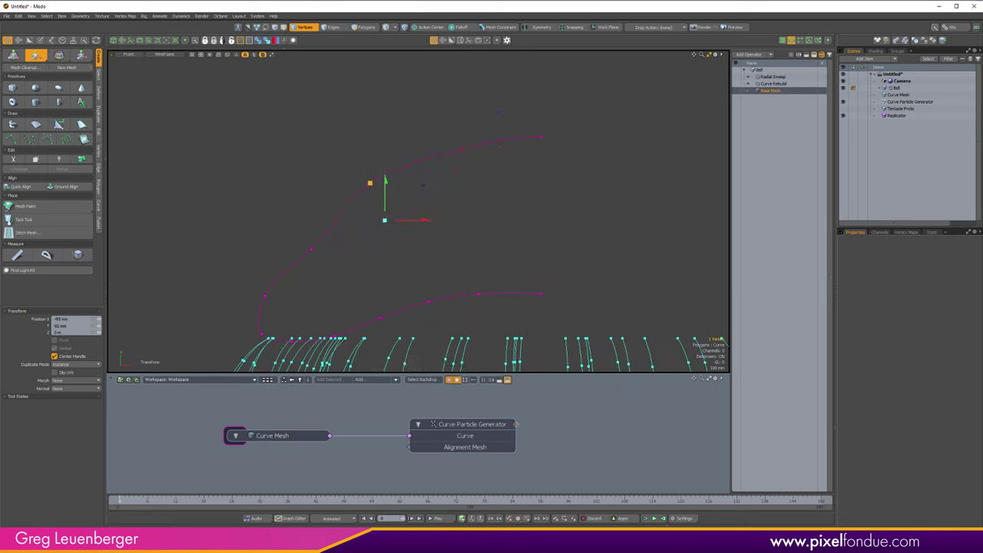
key("space")
left_click(310, 249)
key("w")
left_click_drag(338, 266, 325, 256)
Refine the positions of the bell's upper profile vertices to give the dome a rounder shape
key("space")
key("w")
left_click_drag(384, 212, 382, 208)
key("space")
right_click_drag(436, 129, 489, 176)
key("w")
left_click_drag(460, 184, 402, 190)
key("space")
left_click(439, 216)
Re-enable the Curve Rebuild and Radial Sweep operations and view the reshaped bell in perspective
scroll(445, 218, "down", 4)
left_click(736, 83)
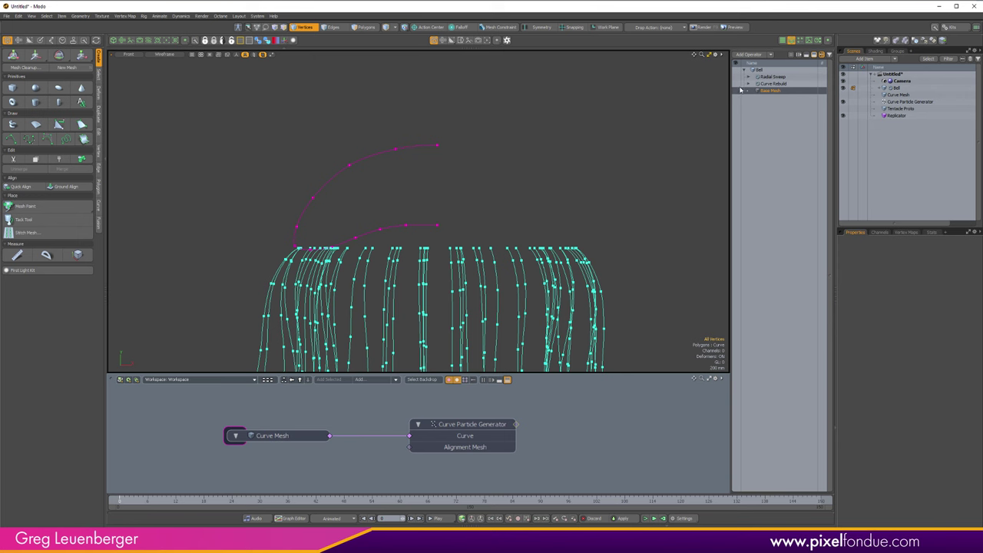
left_click(735, 76)
left_click_drag(455, 223, 574, 131, "alt")
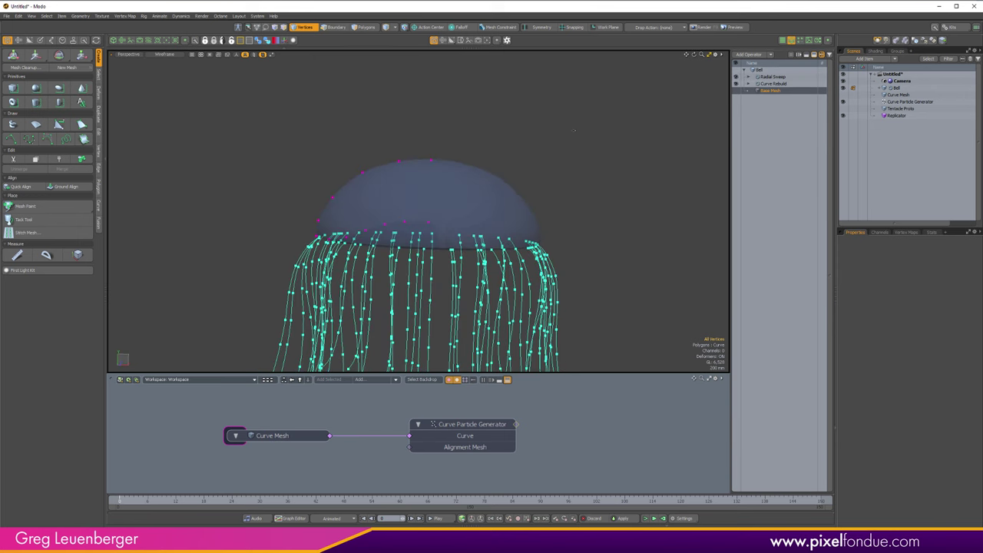
Select the Bell item and display it in Advanced shading with its vertices hidden
left_click(765, 70)
left_click_drag(499, 166, 498, 176, "alt")
key("ctrl+2")
left_click(499, 204)
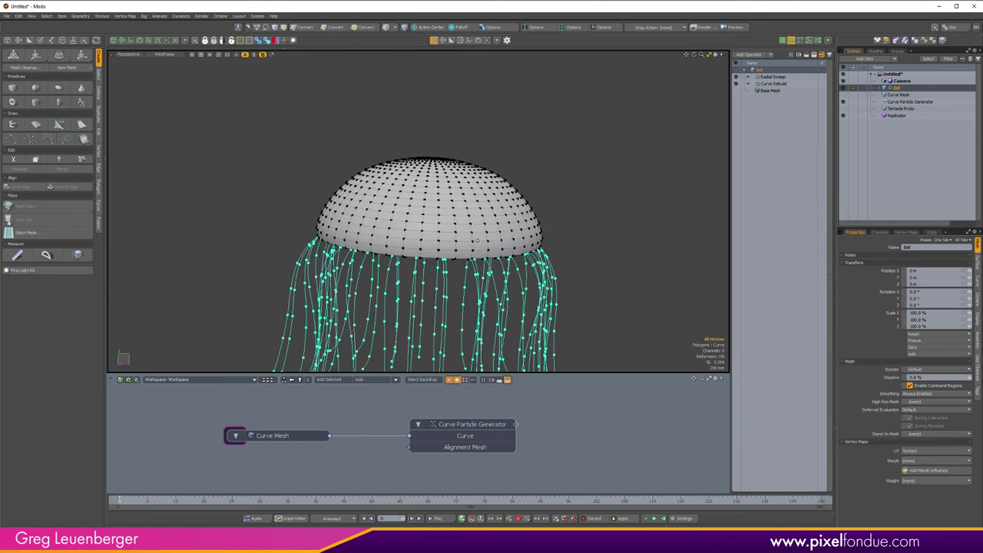
key("ctrl+2")
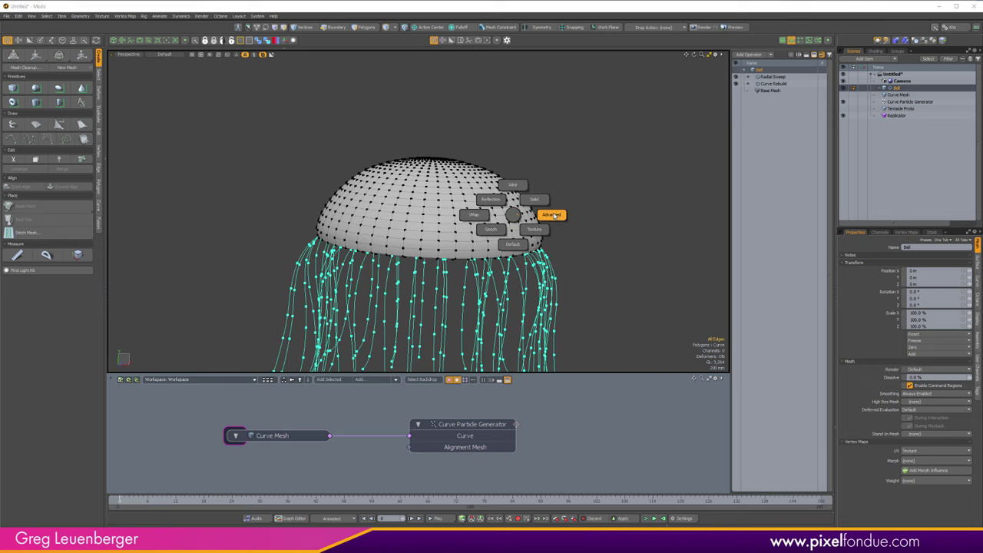
left_click(556, 216)
key("ctrl+3")
left_click(586, 215)
scroll(586, 215, "down", 3)
mouse_move(576, 208)
left_mouse_down("alt")
mouse_move(531, 162)
mouse_move(655, 177)
mouse_move(557, 242)
mouse_move(573, 184)
mouse_move(579, 203)
mouse_move(478, 237)
mouse_move(376, 233)
mouse_move(419, 238)
mouse_move(536, 205)
left_mouse_up("alt")
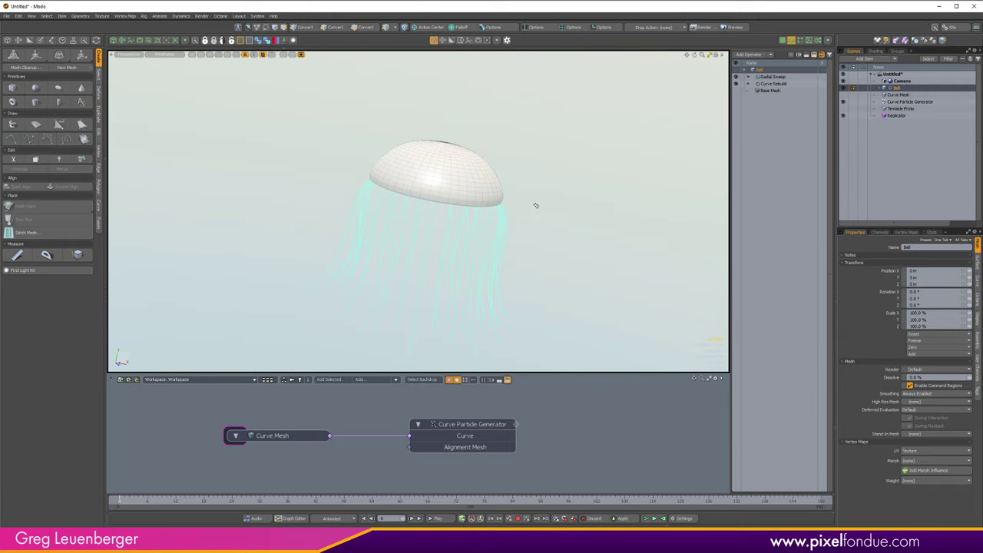
Turn off the wireframe overlay and return the viewport to wireframe shading
key("ctrl+3")
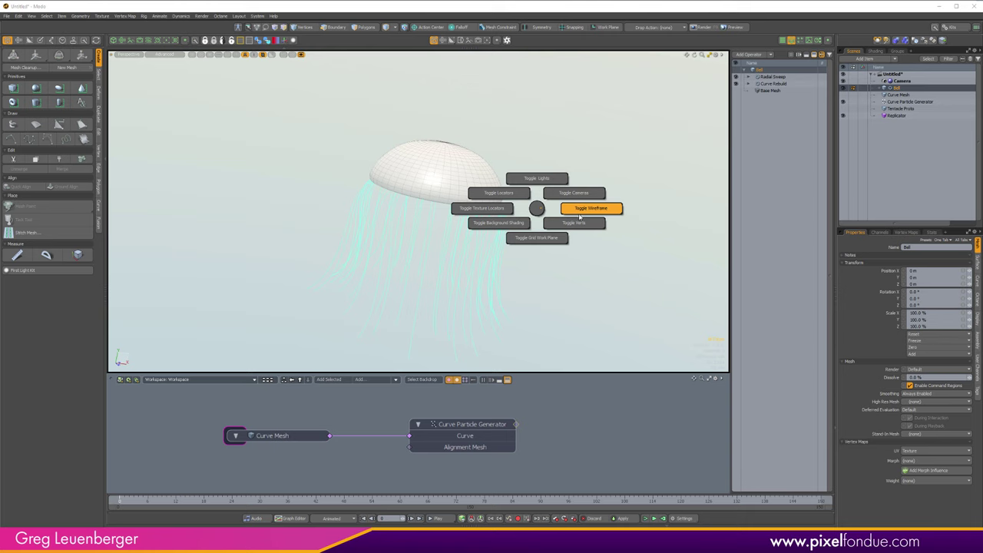
left_click(580, 215)
key("ctrl+2")
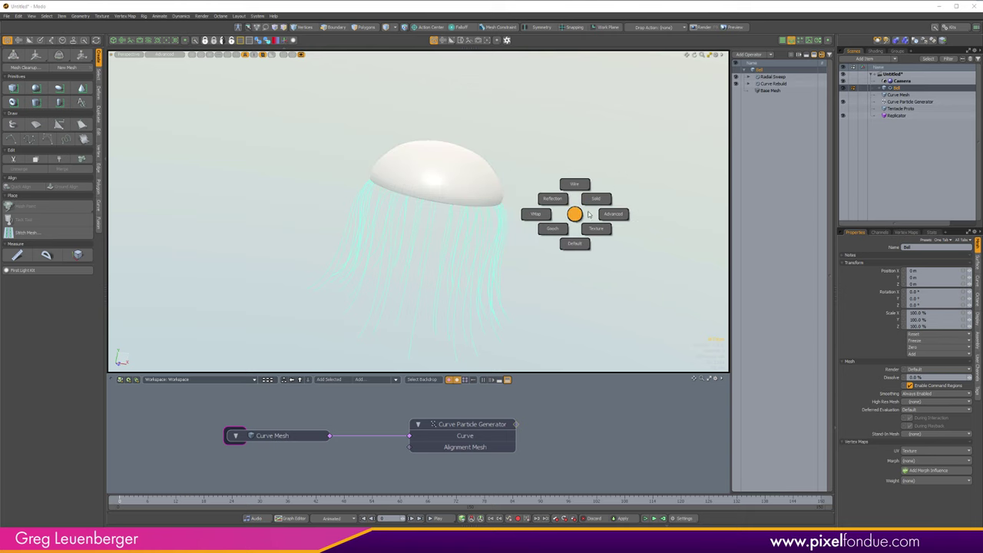
left_click(573, 176)
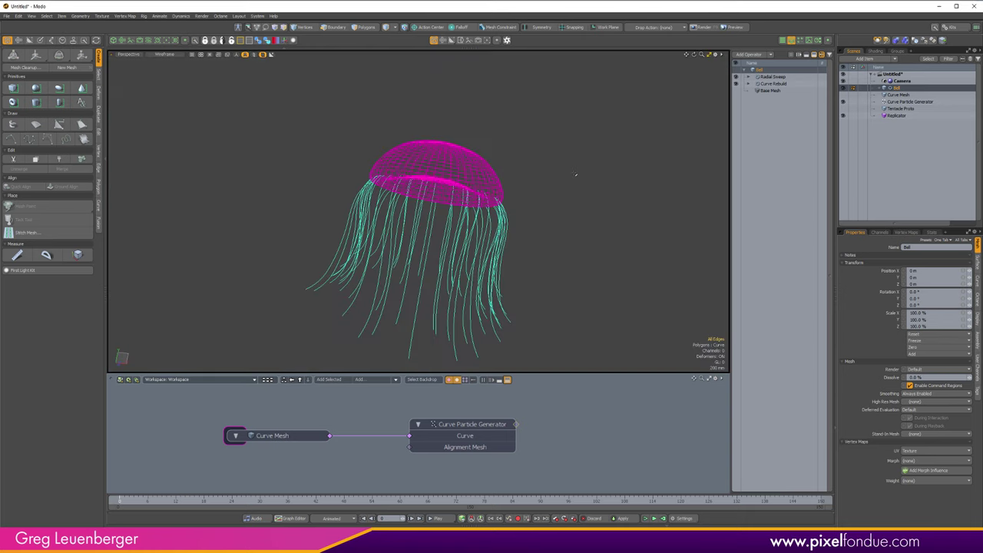
Switch the perspective viewport back to Advanced shading with the wireframe overlay shown on the bell
key("grave")
left_click(622, 176)
key("ctrl+space")
left_click(626, 238)
key("ctrl+space")
left_click(633, 188)
left_click_drag(584, 187, 556, 186, "ctrl+alt")
key("ctrl+2")
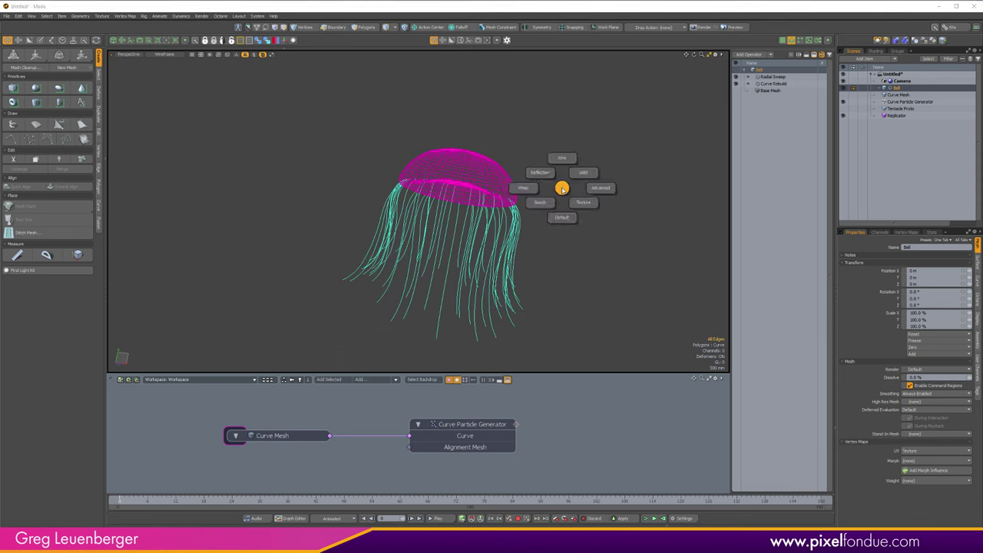
left_click(597, 187)
left_click_drag(525, 180, 457, 232, "alt")
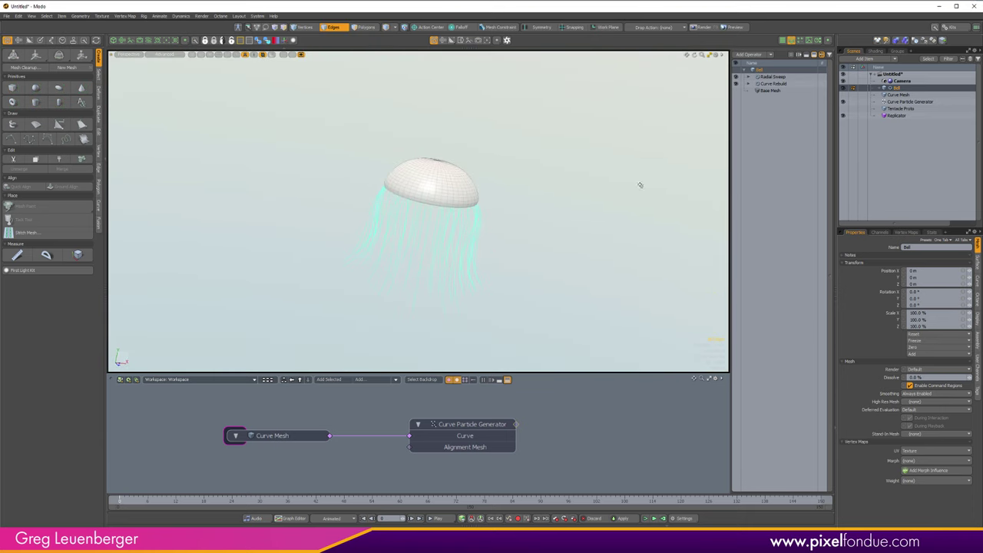
Change the Tentacle Proto's wireframe color to a saturated blue with saturation 1.0 and value 0.93
left_click(898, 109)
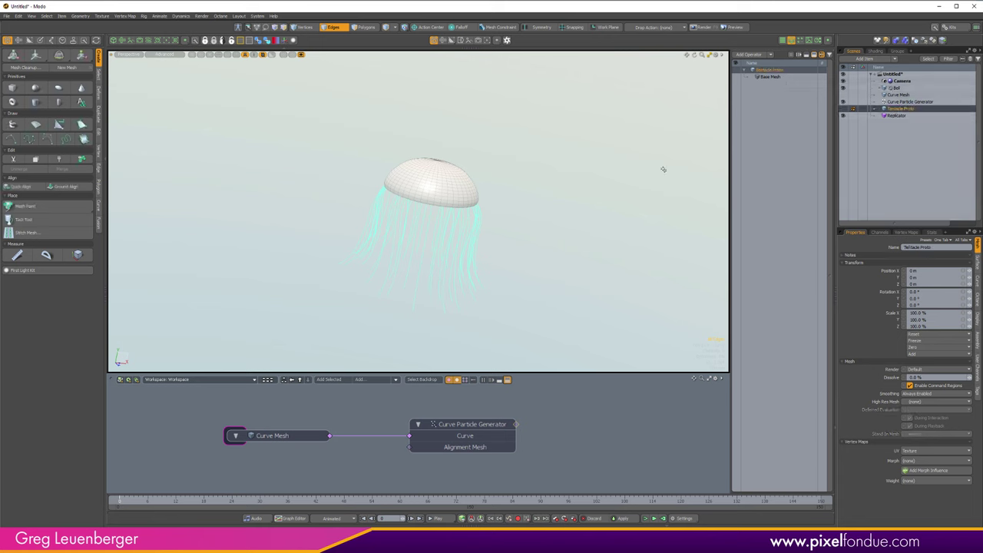
key("F3")
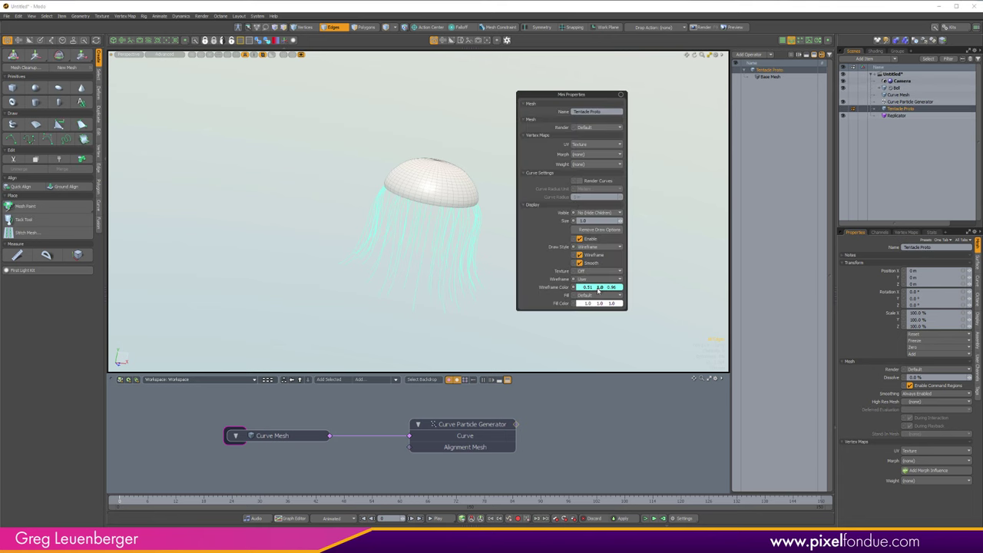
left_click(598, 290)
left_click_drag(443, 180, 227, 171)
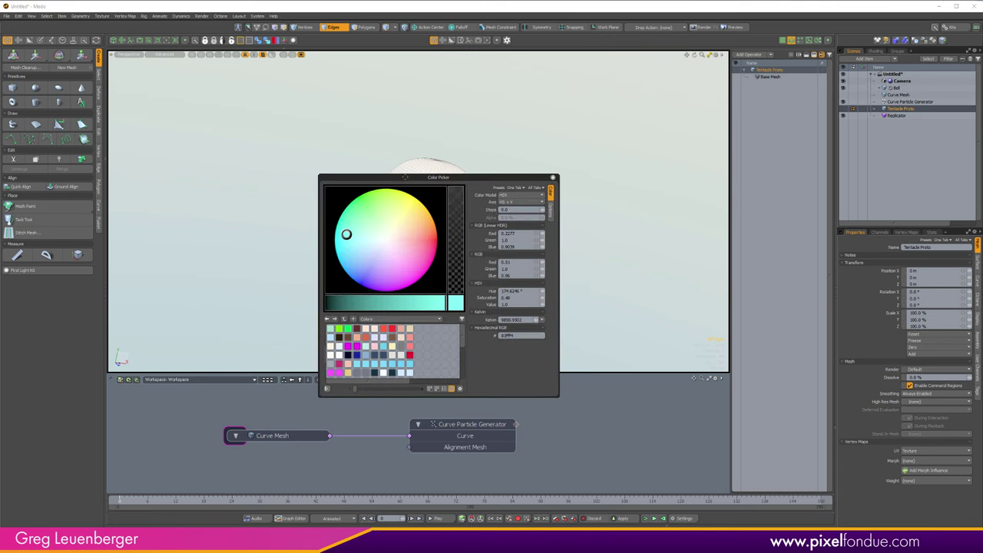
left_click_drag(405, 177, 169, 137)
left_click(191, 263)
left_click_drag(109, 193, 104, 226)
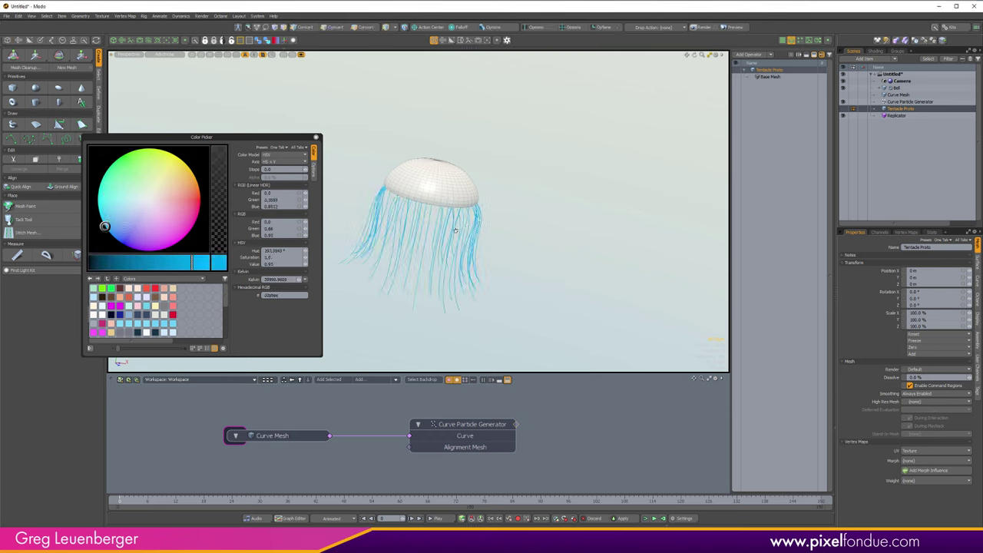
key("2")
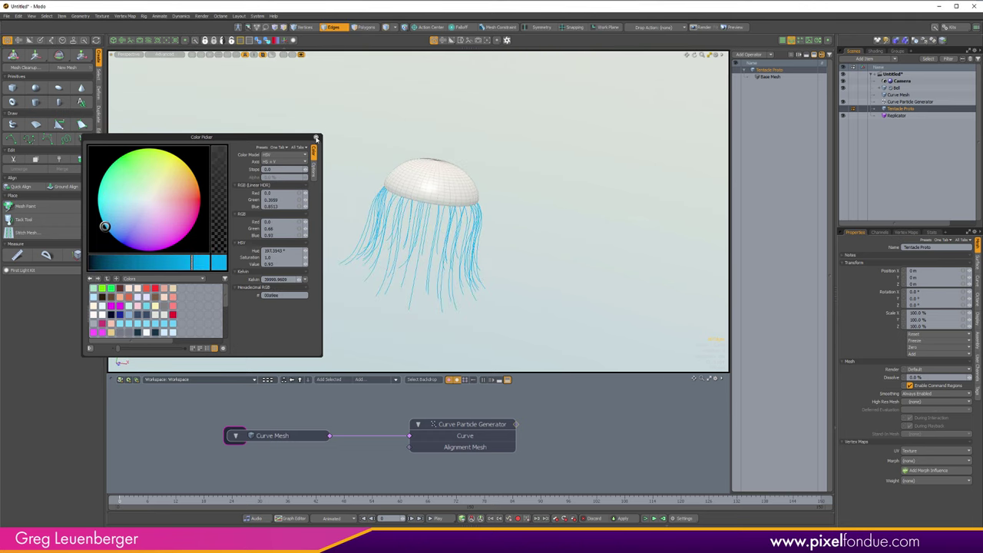
Close the color picker and toggle the Replicator's visibility off and back on to check the tentacles
left_click(315, 138)
left_click_drag(346, 149, 598, 223, "alt")
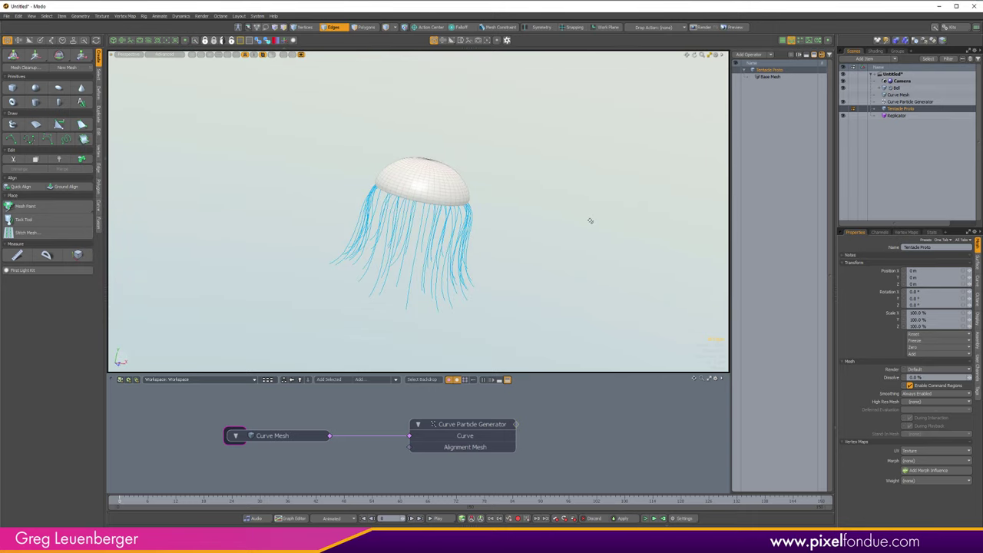
left_click_drag(489, 226, 599, 201, "alt")
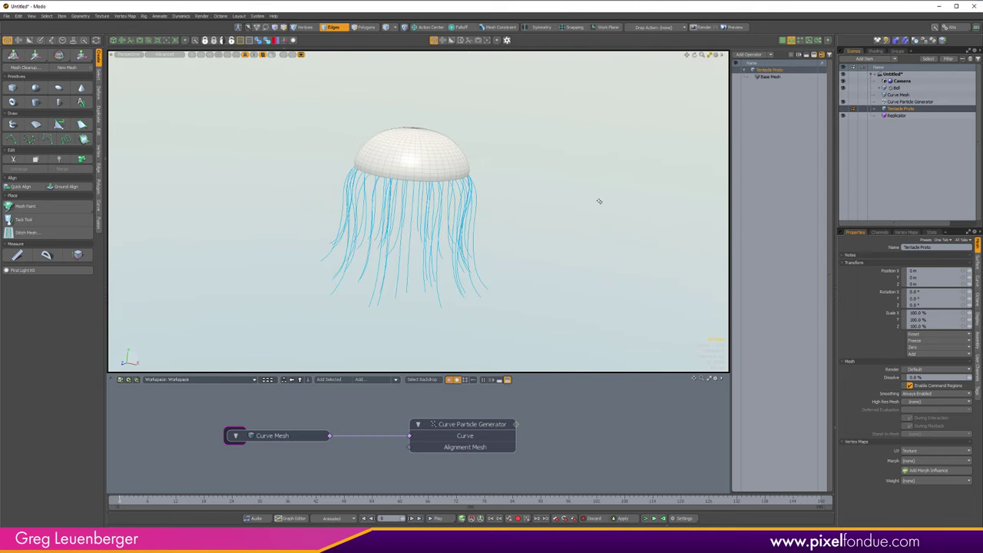
left_click(893, 115)
left_click(843, 115)
left_click(843, 116)
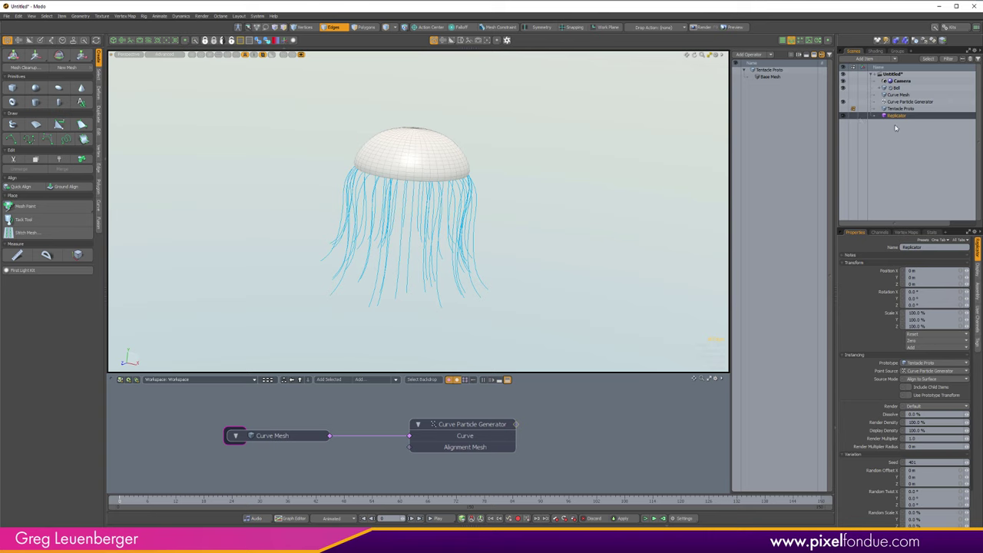
Add a Merge Meshes operation to the top of the Bell's mesh operation stack
left_click(896, 88)
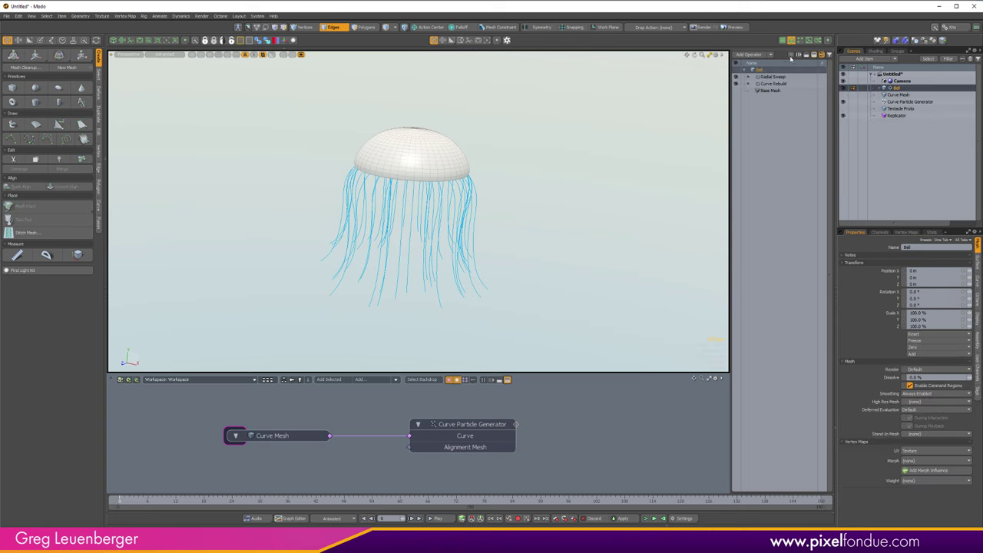
left_click(749, 55)
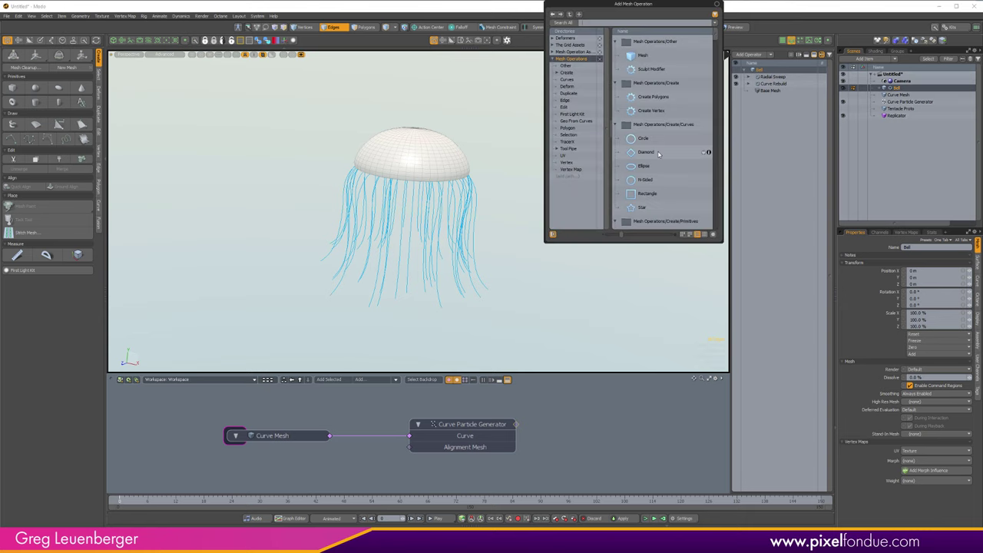
type("merge")
key("Return")
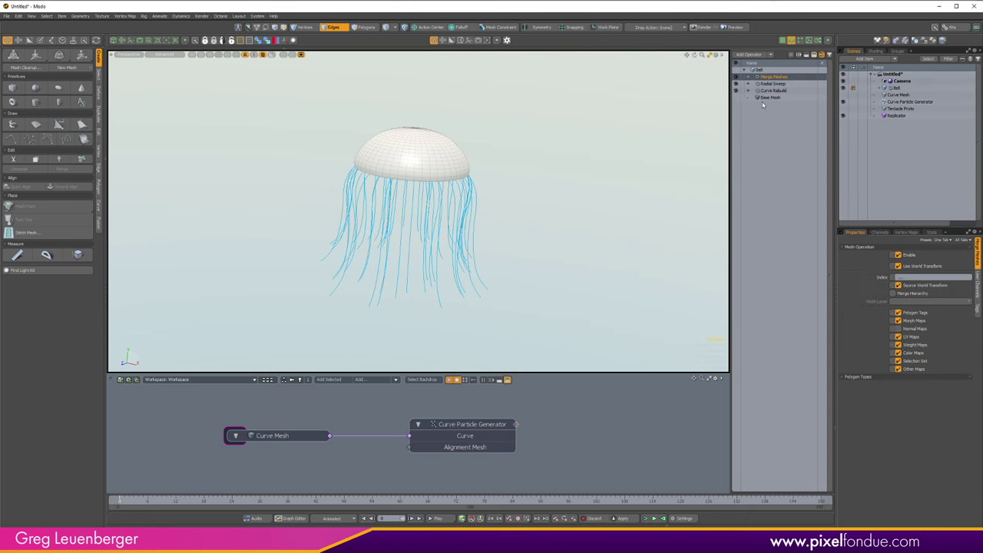
Expand Merge Meshes and add the existing Replicator as its source
left_click(752, 78)
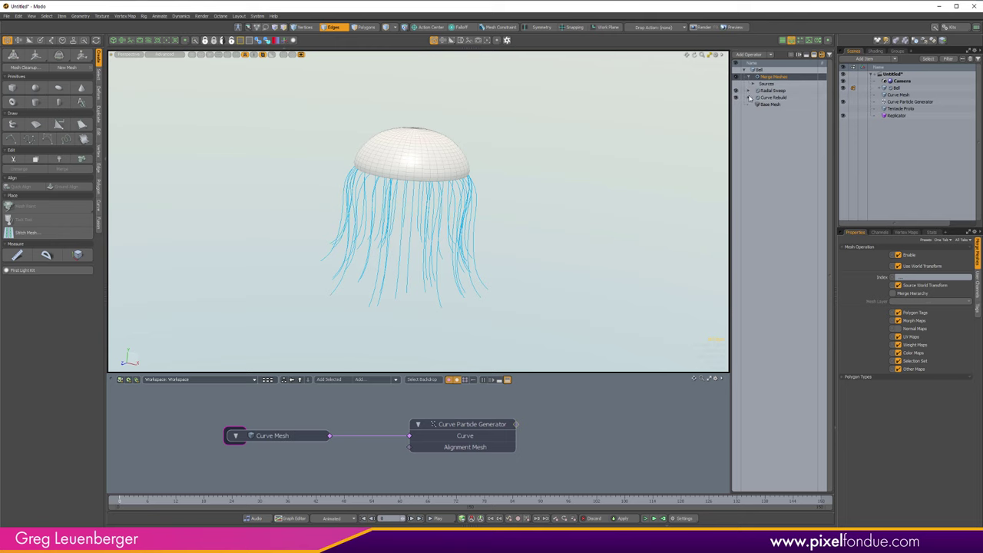
left_click(749, 91)
left_click(748, 91)
left_click(754, 84)
left_click(774, 90)
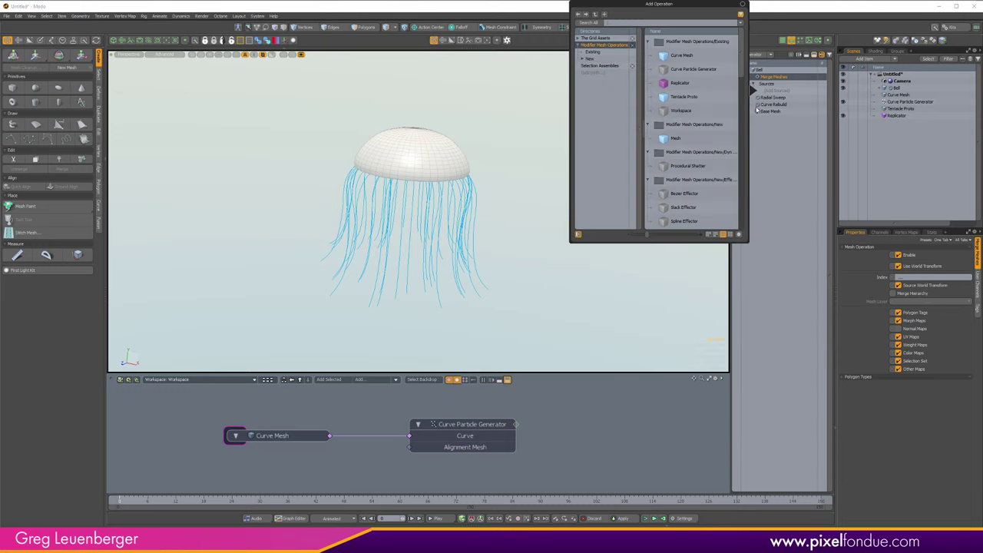
left_click(592, 51)
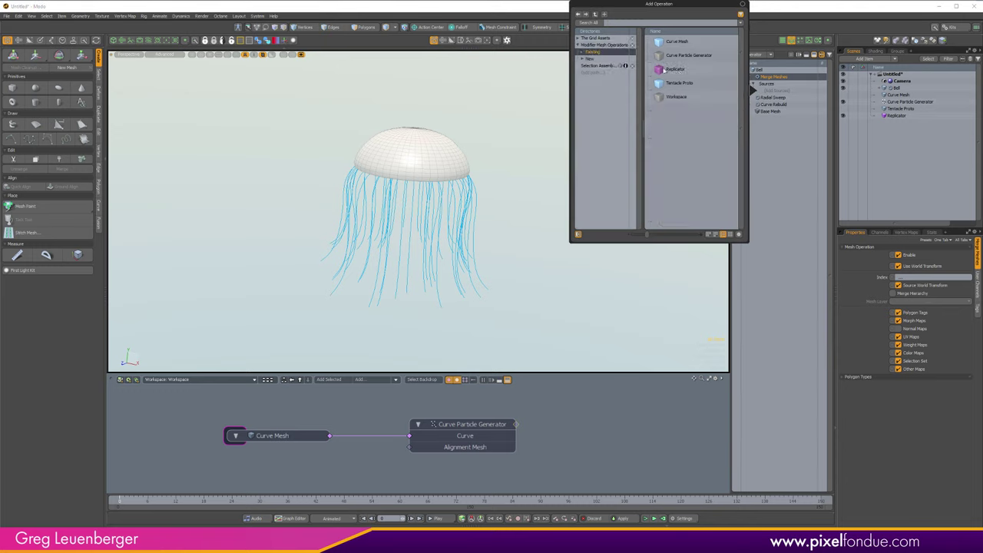
double_click(667, 70)
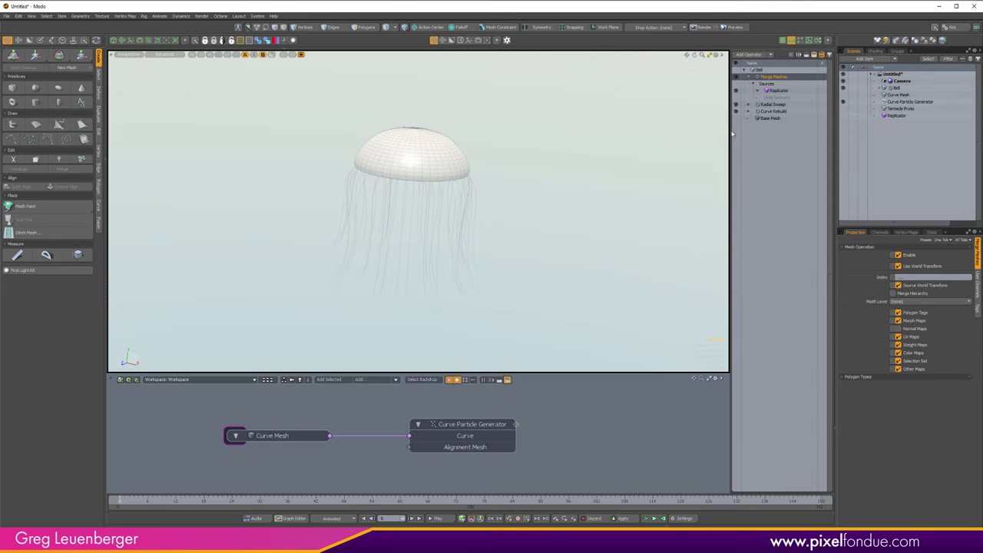
Select the Bell's merged tentacle vertices in vertex mode to check the merge, and clear the selection
left_click(427, 212)
key("1")
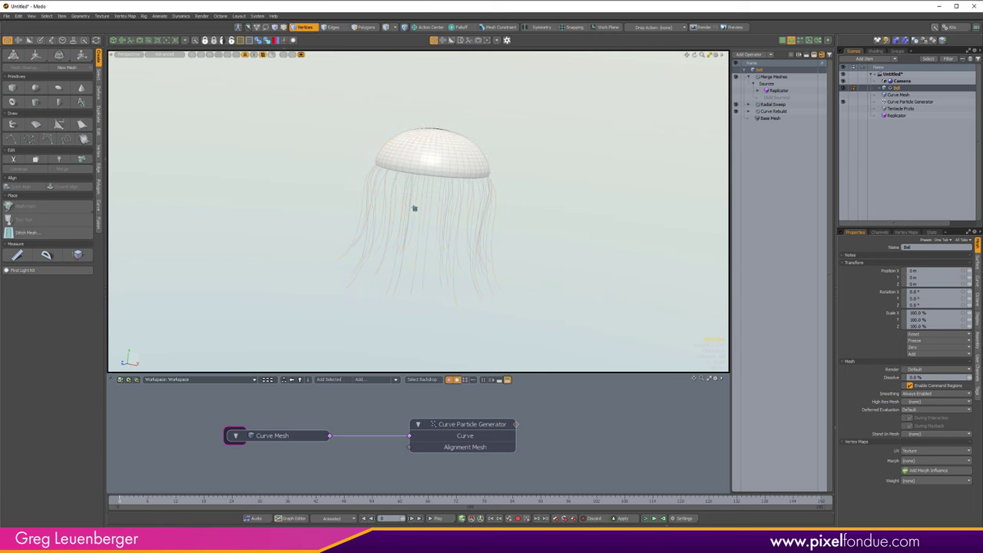
right_click_drag(320, 201, 513, 296)
left_click_drag(553, 288, 543, 253, "alt")
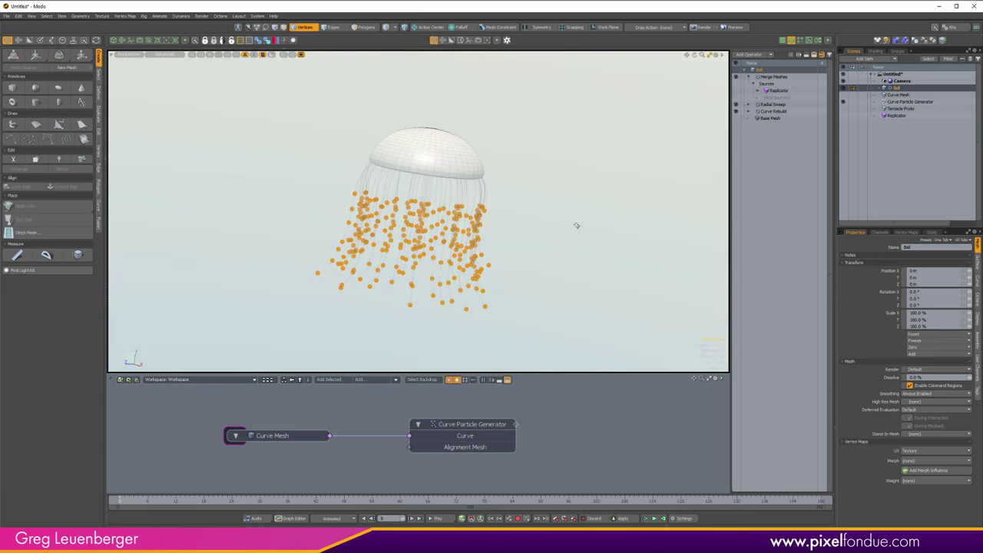
key("Escape")
Switch the perspective viewport to wireframe shading
key("ctrl+2")
left_click(571, 197)
mouse_move(484, 198)
left_mouse_down("alt")
mouse_move(458, 199)
mouse_move(658, 254)
mouse_move(427, 195)
mouse_move(548, 177)
left_mouse_up("alt")
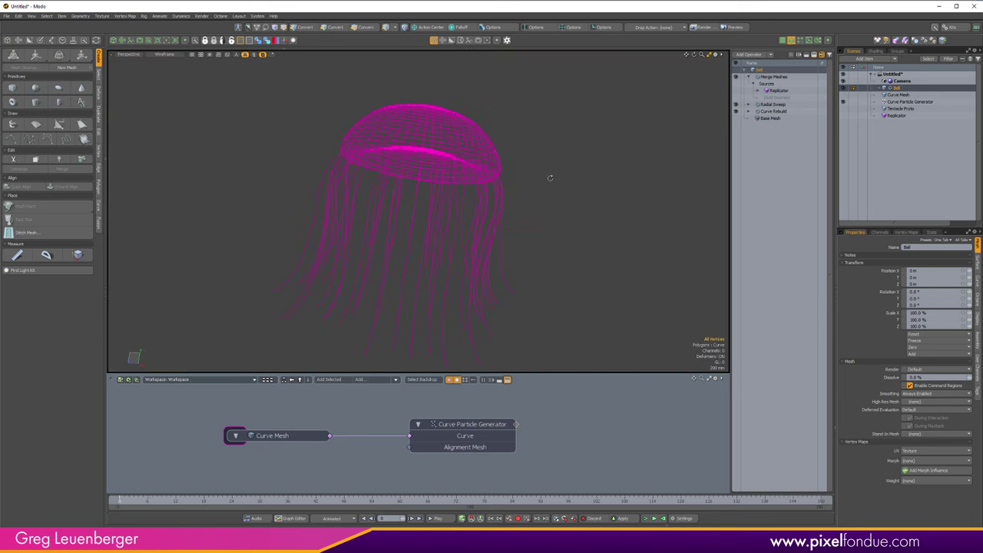
Collapse Merge Meshes and add a Transform Effector above it in the Bell's operation stack
left_click(749, 77)
left_click_drag(648, 131, 525, 189, "alt")
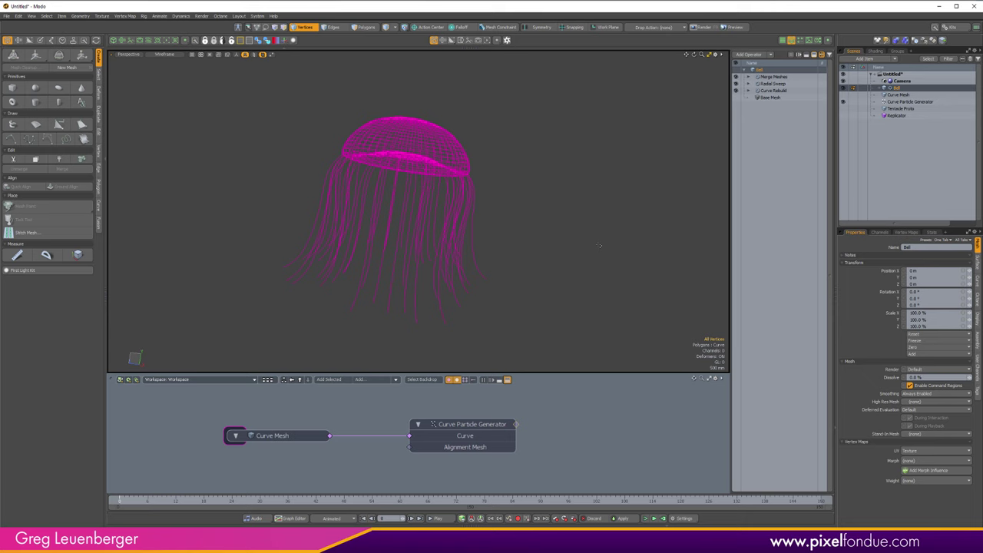
left_click(749, 54)
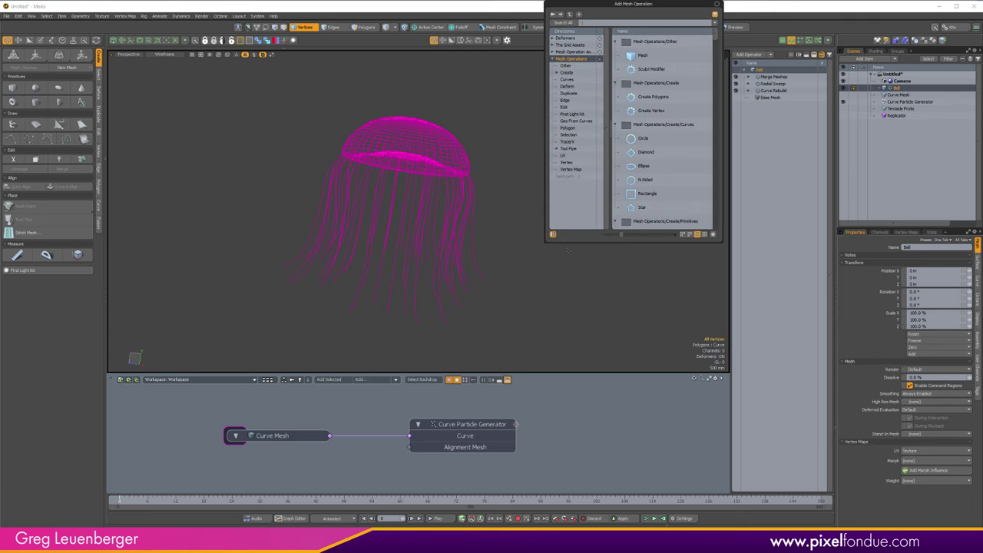
type("transform")
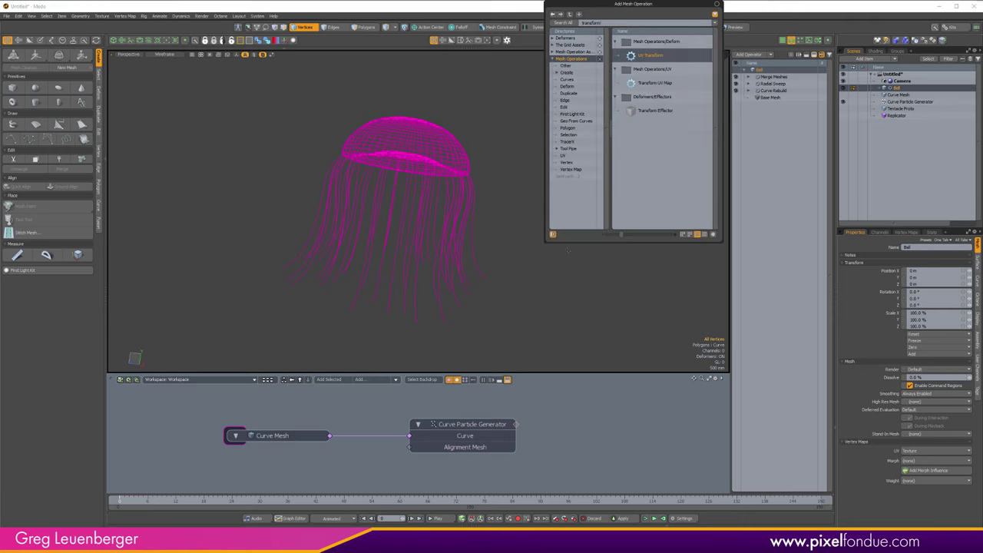
double_click(665, 111)
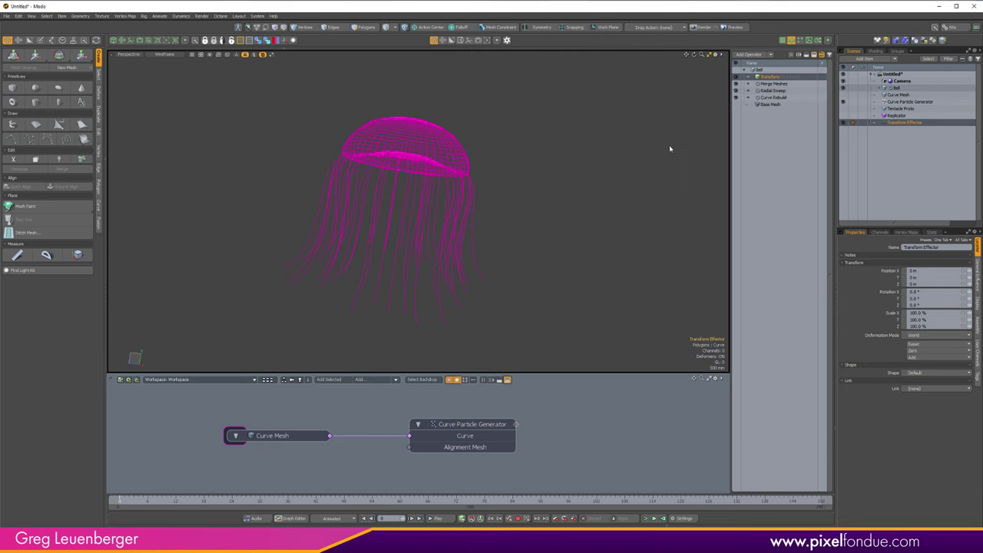
Look through the Deform operations and the Deformers' Effectors category, and close the list without adding anything
left_click(756, 55)
left_click(568, 86)
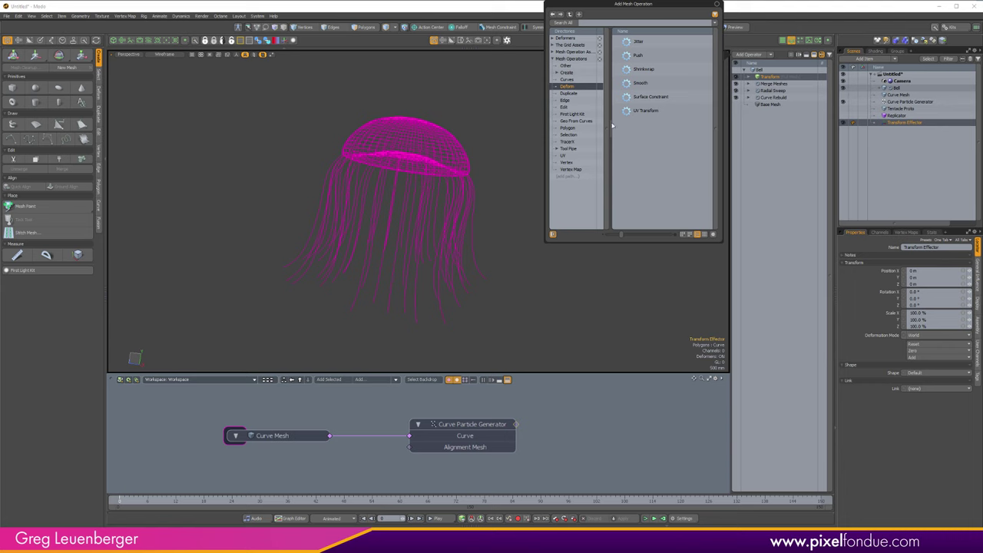
left_click(553, 37)
left_click(570, 44)
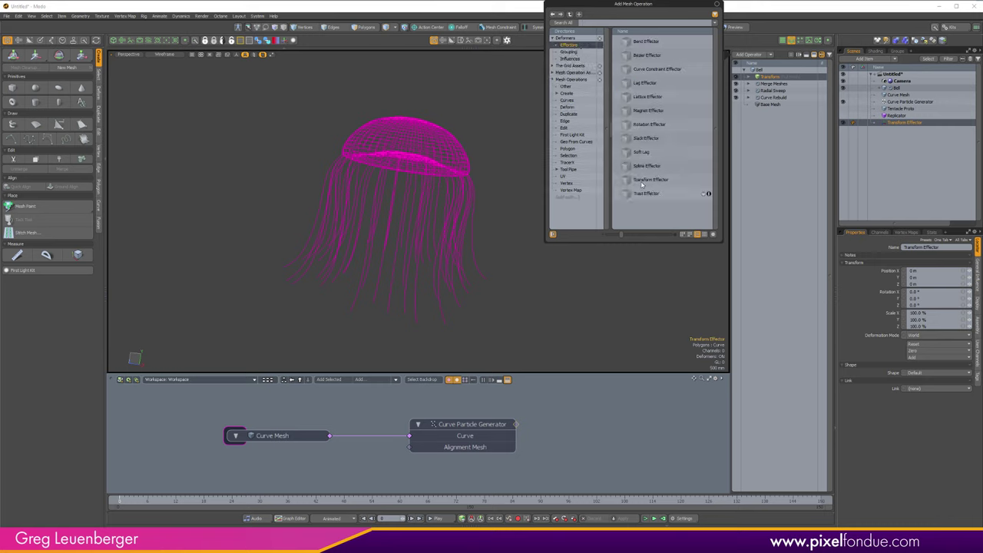
left_click(598, 306)
left_click(598, 306)
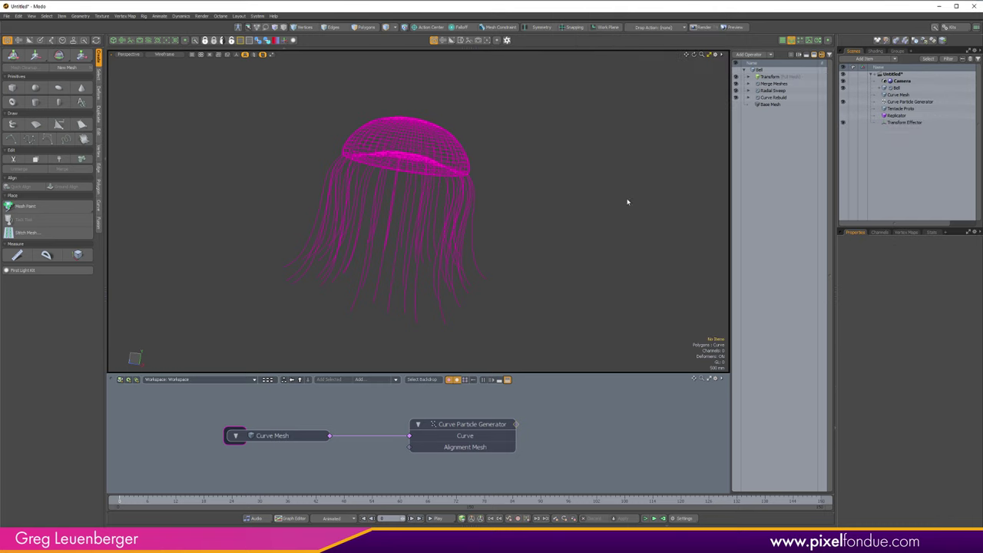
Show locators in the perspective viewport so the Transform Effector is drawn on the jellyfish
key("ctrl+2")
left_click(581, 213)
left_click_drag(546, 213, 592, 259, "alt")
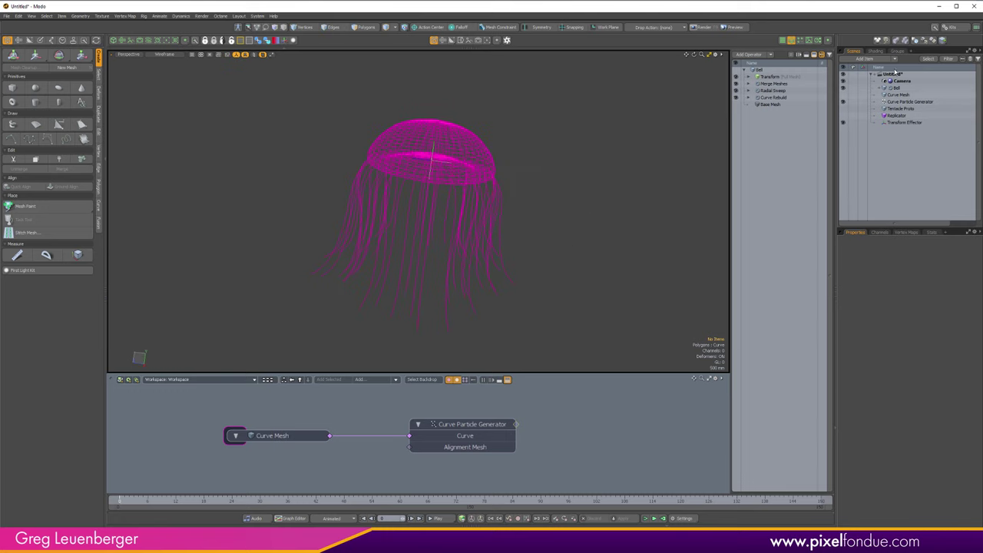
Review the Transform influence's Type setting and expand its Effector and Falloffs groups
left_click(772, 78)
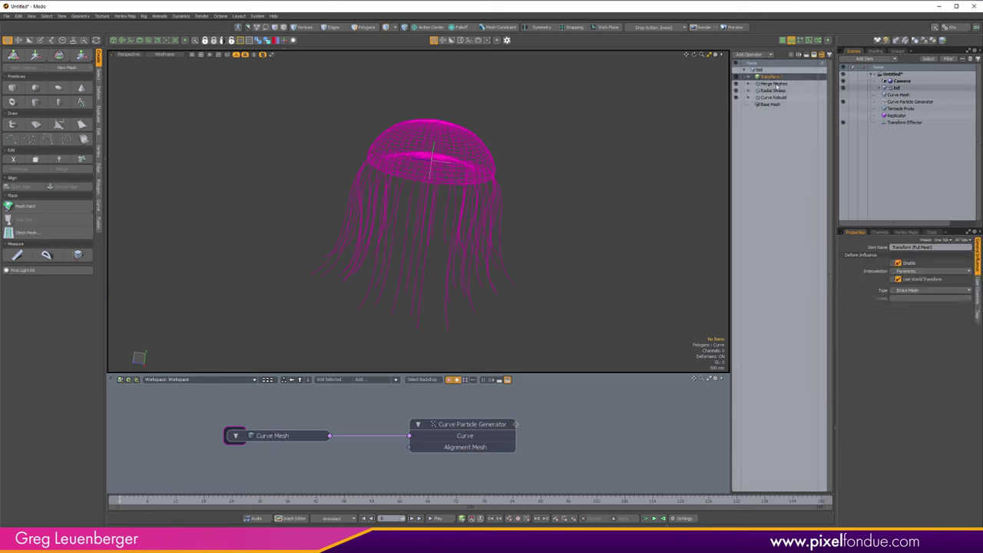
left_click(922, 292)
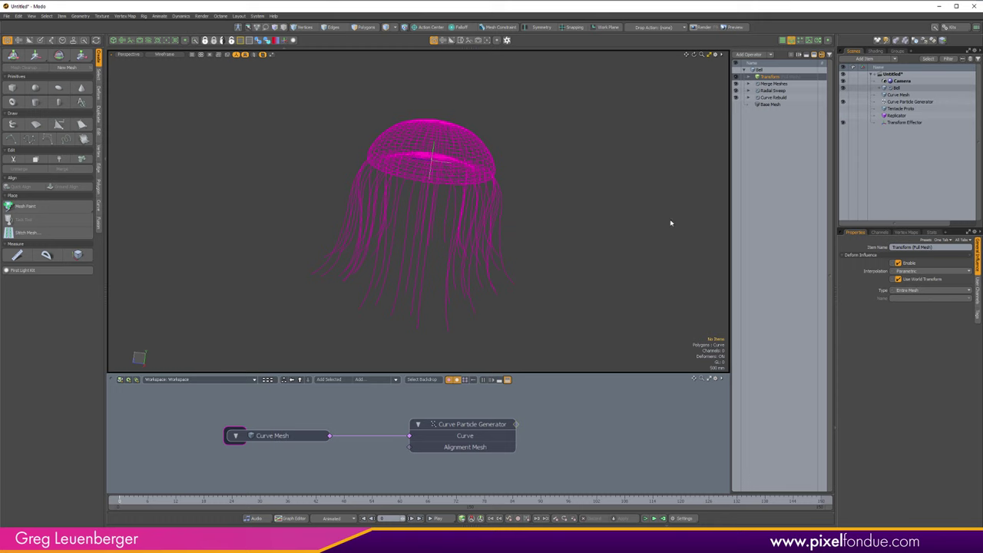
left_click(749, 77)
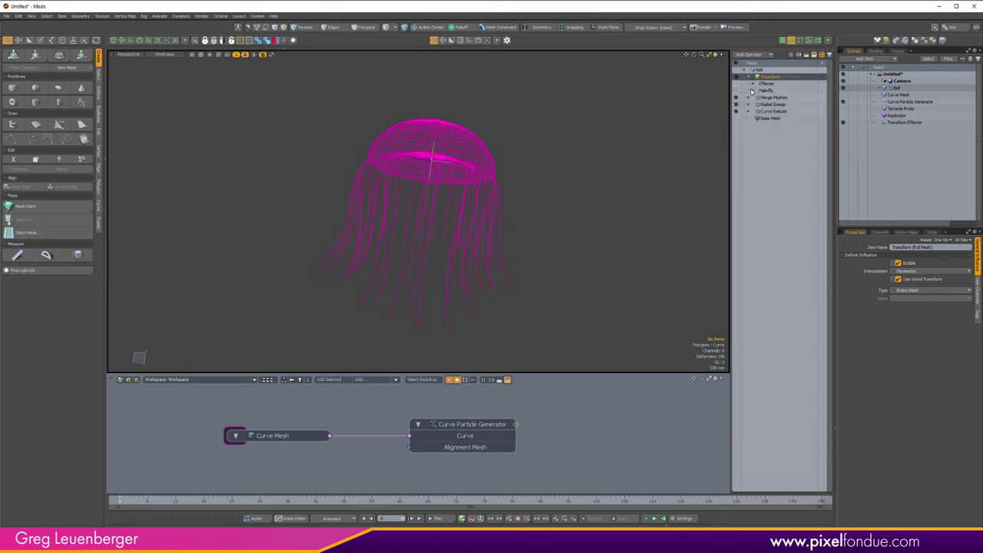
left_click(754, 91)
left_click(752, 83)
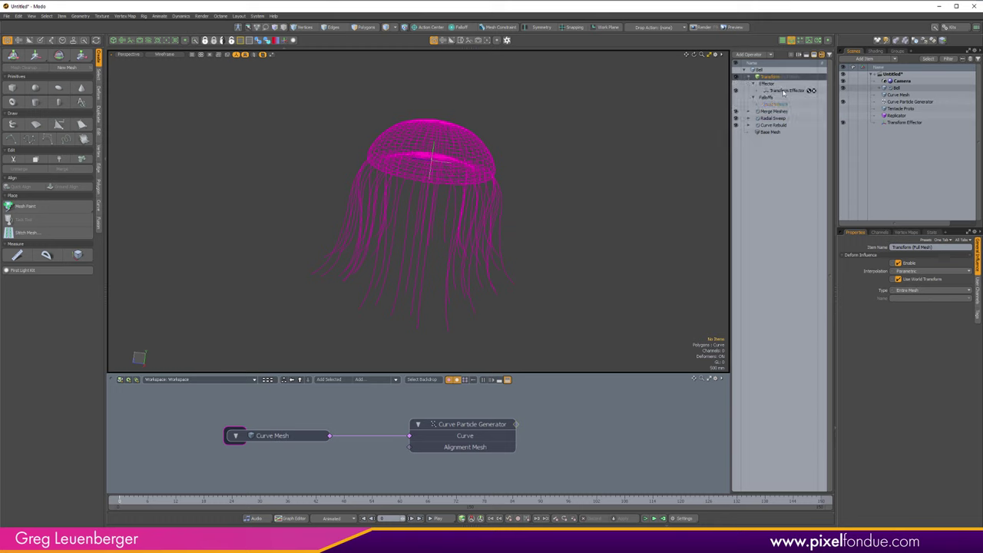
Select the Transform Effector and scale it to about 139.5% in X and Z and 84% in Y
left_click(782, 91)
left_click_drag(530, 199, 589, 227, "alt")
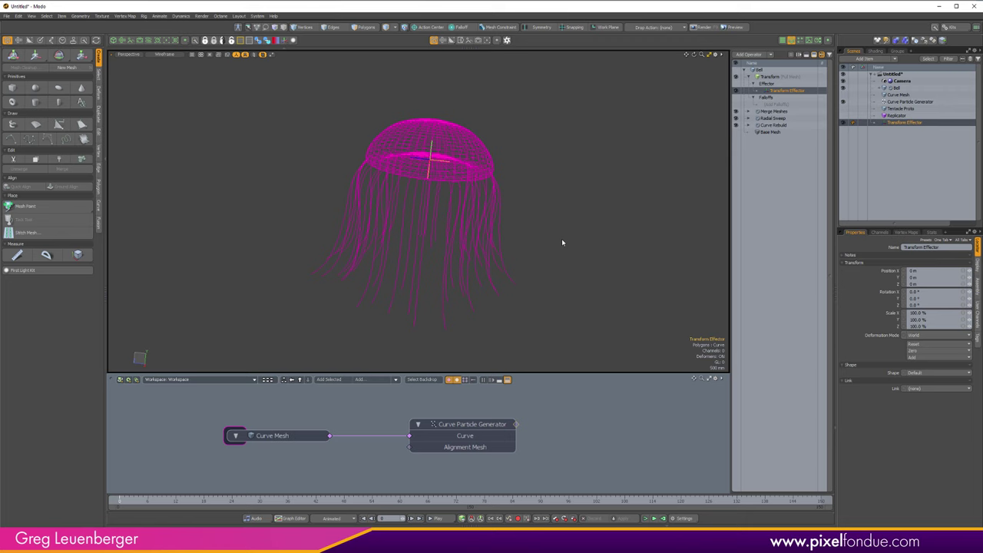
left_click_drag(500, 200, 572, 214, "alt")
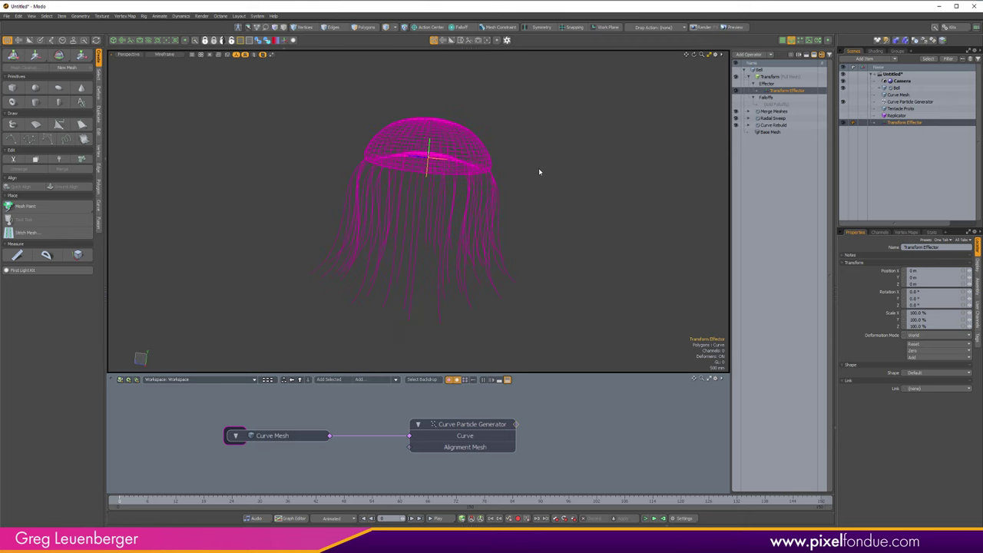
key("r")
left_click_drag(428, 225, 490, 107, "alt")
middle_click_drag(490, 107, 394, 164)
left_click_drag(393, 155, 443, 125)
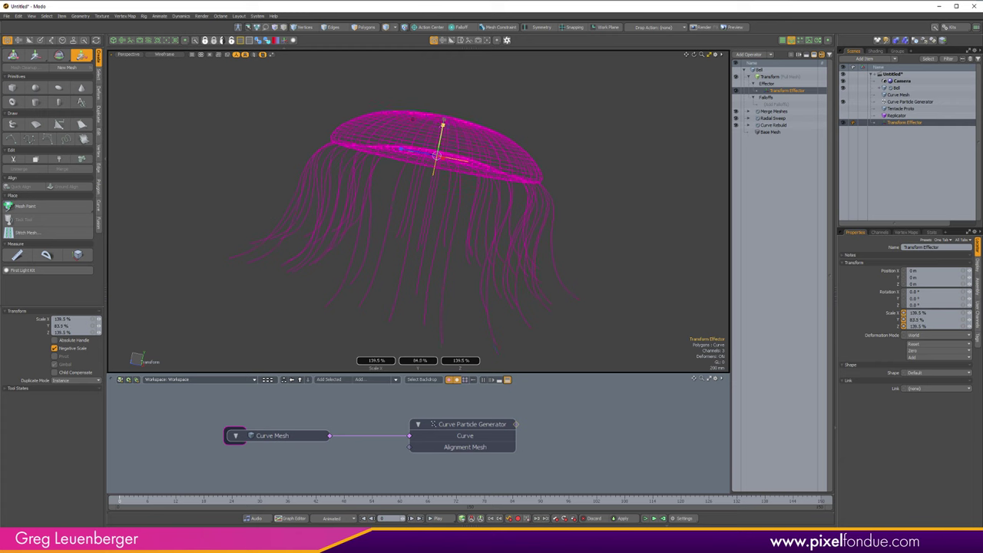
mouse_move(409, 157)
left_mouse_down("alt")
mouse_move(378, 189)
mouse_move(404, 159)
left_mouse_up("alt")
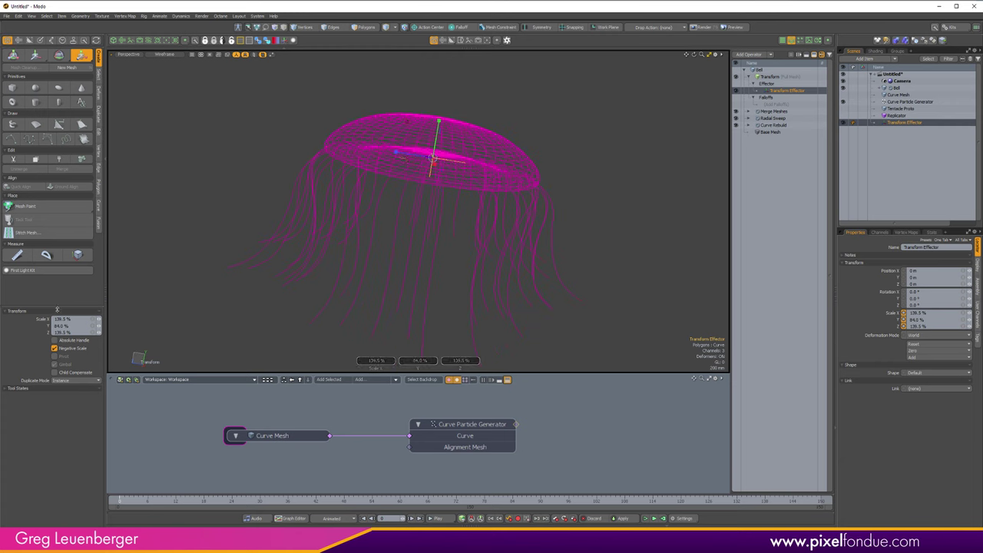
Set the Transform Effector's scale to 140% in X, 80% in Y and 140% in Z, and leave the scale tool
left_click(83, 318)
type("1")
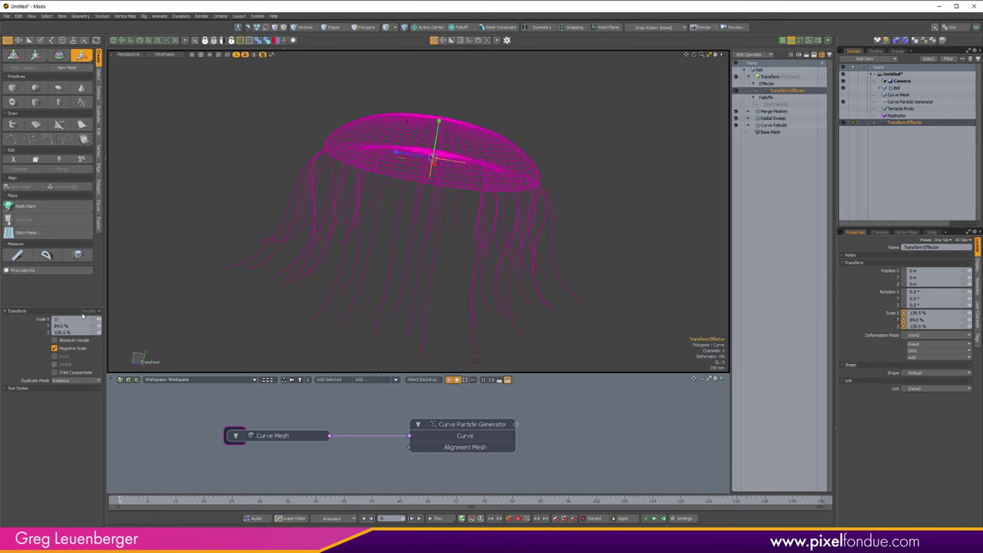
type("40")
key("Tab")
type("80")
key("Tab")
type("140")
key("Return")
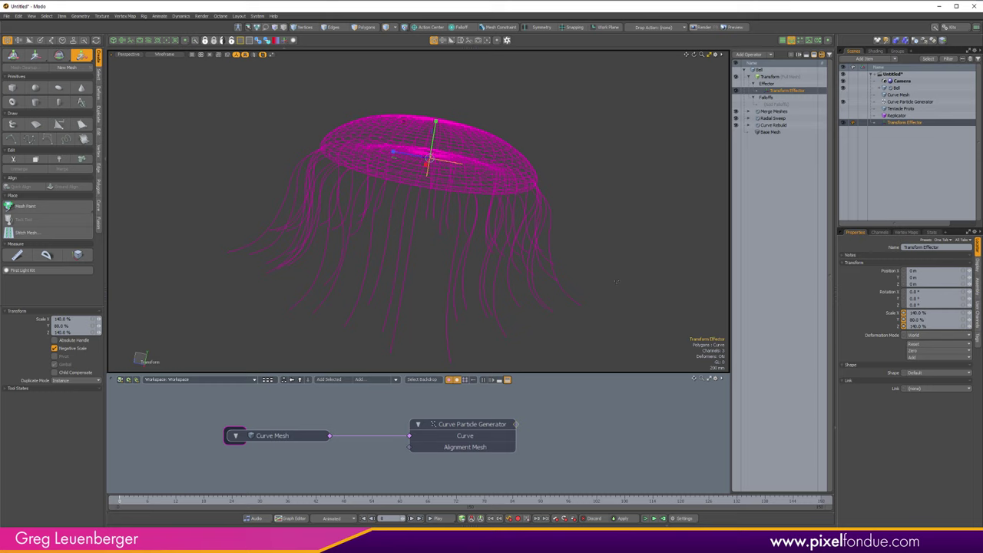
left_click_drag(536, 229, 593, 258, "alt")
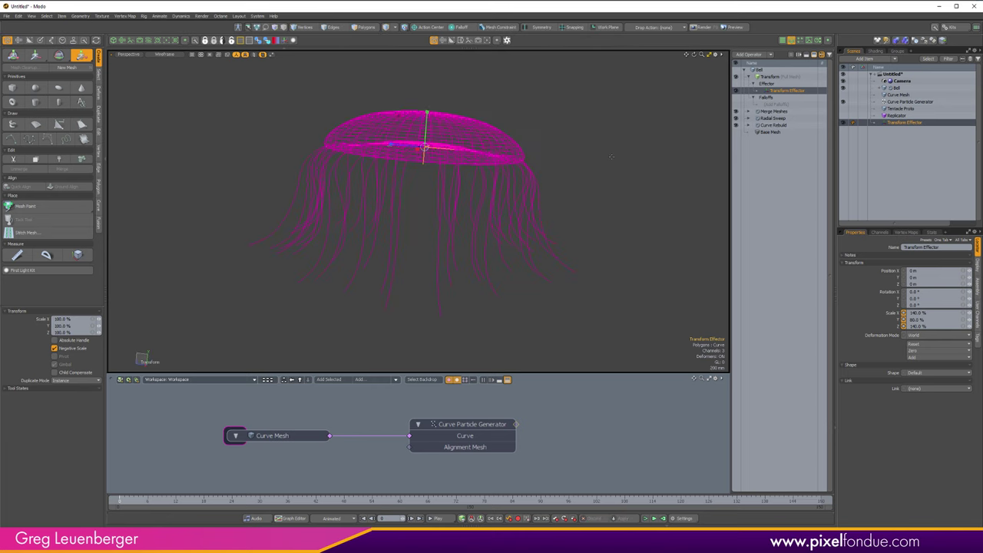
key("space")
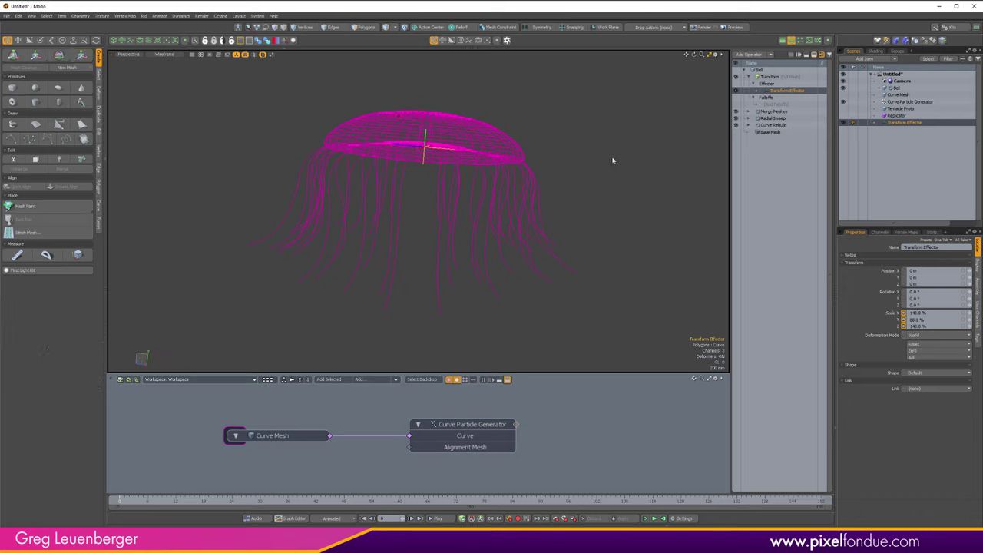
Add a Linear Falloff to the Falloffs of the bell's Transform influence
left_click(772, 105)
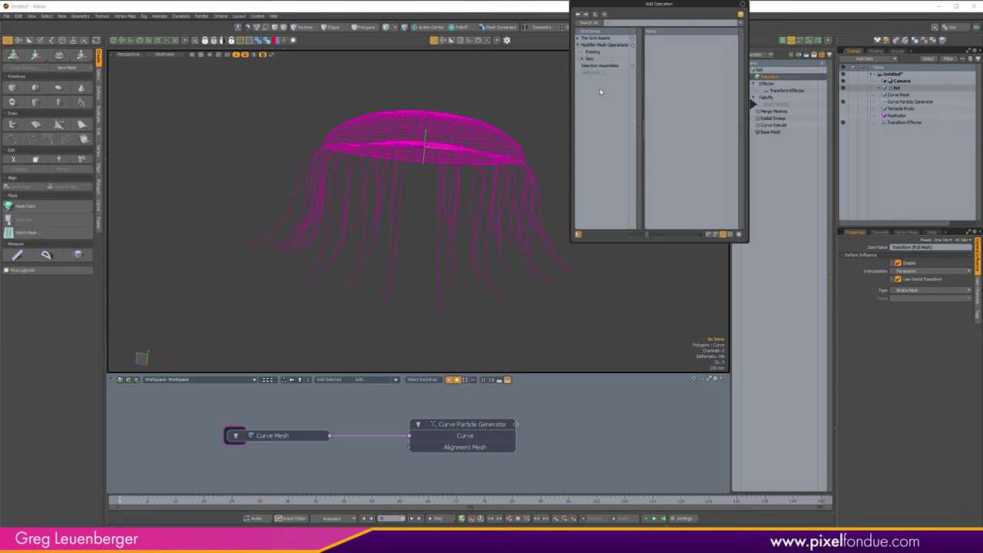
type("lin")
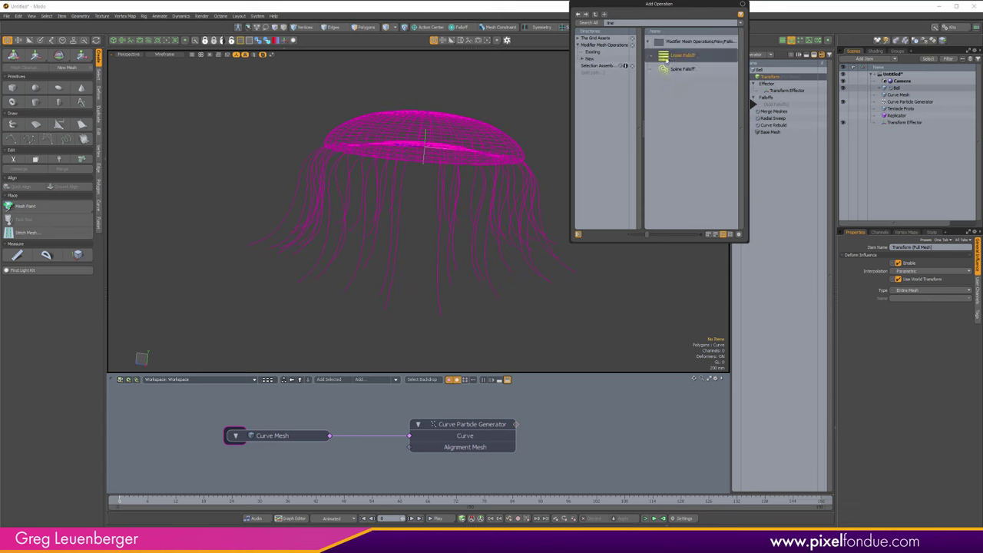
double_click(678, 55)
Set the Linear Falloff's axis to Y and enable Invert
left_click_drag(450, 178, 586, 209, "alt")
key("k")
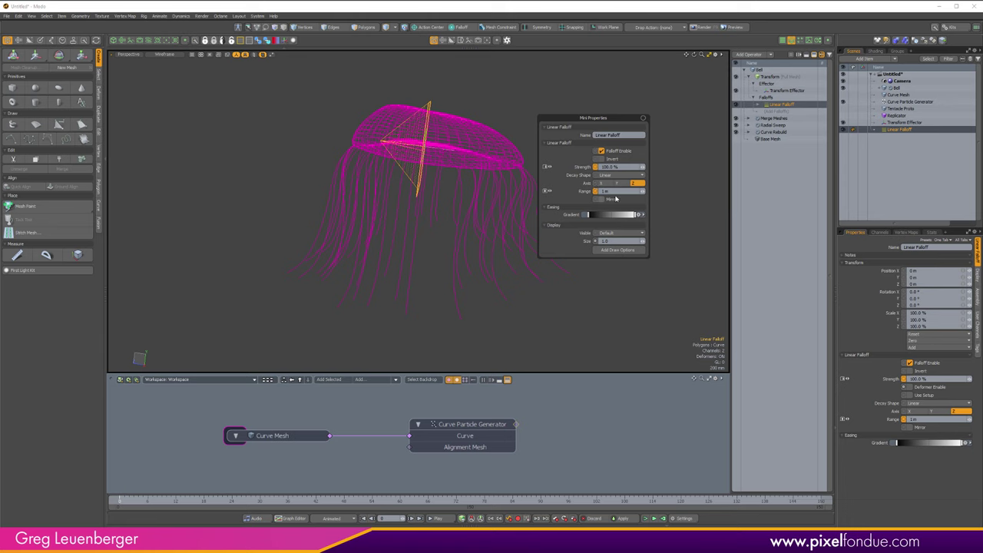
left_click(621, 184)
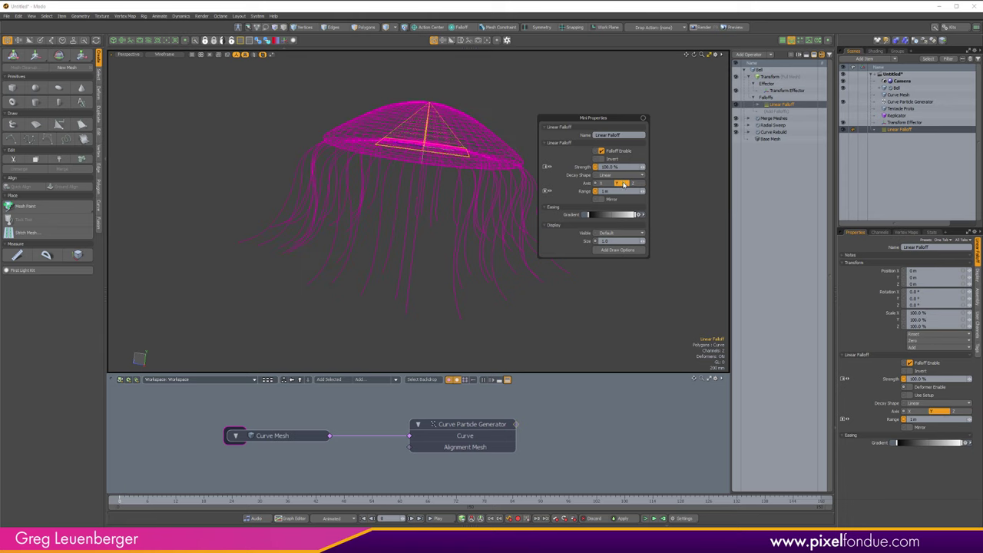
left_click(602, 158)
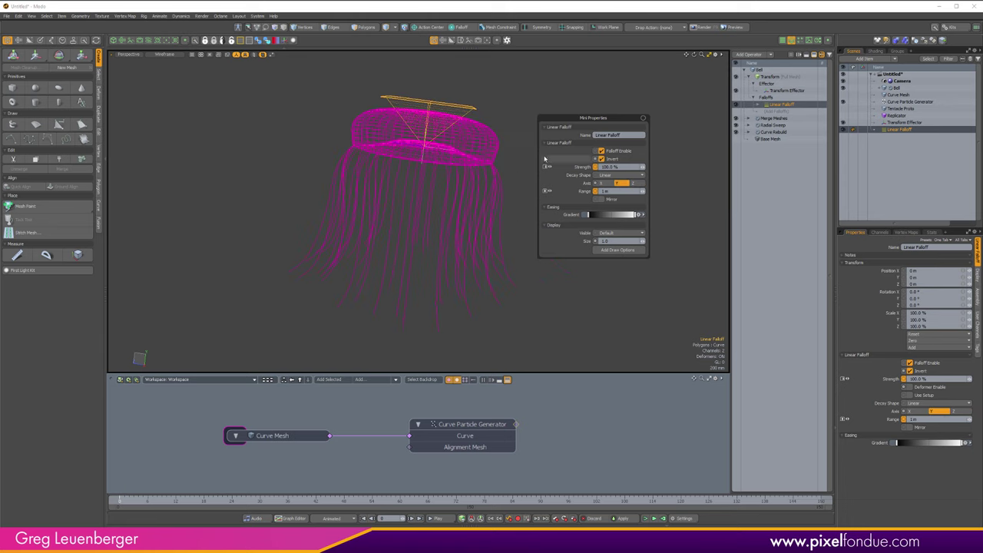
In the front view, move the Linear Falloff along Y to test the deformation and leave it at about -3.46 m, near the tentacle tips
key("ctrl+space")
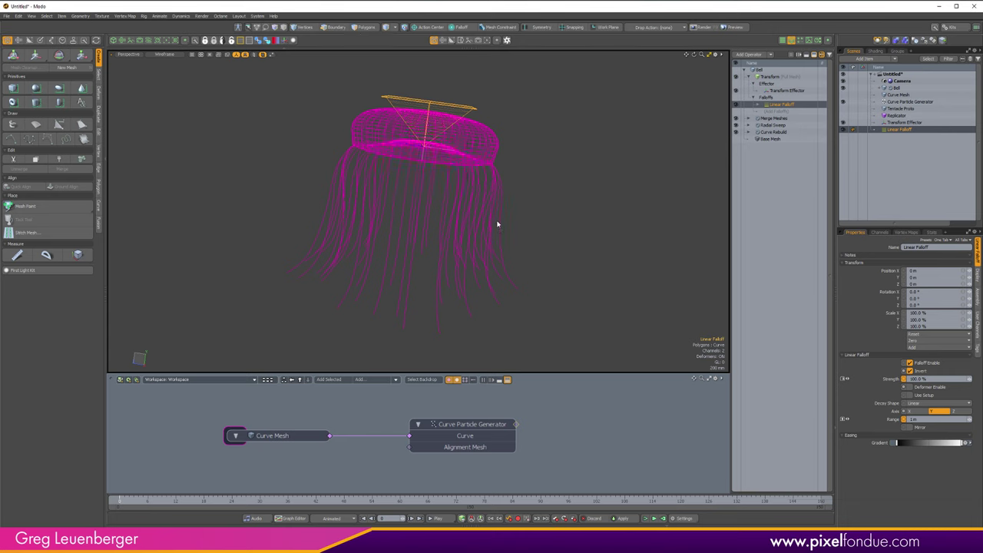
left_click_drag(477, 209, 462, 190, "alt")
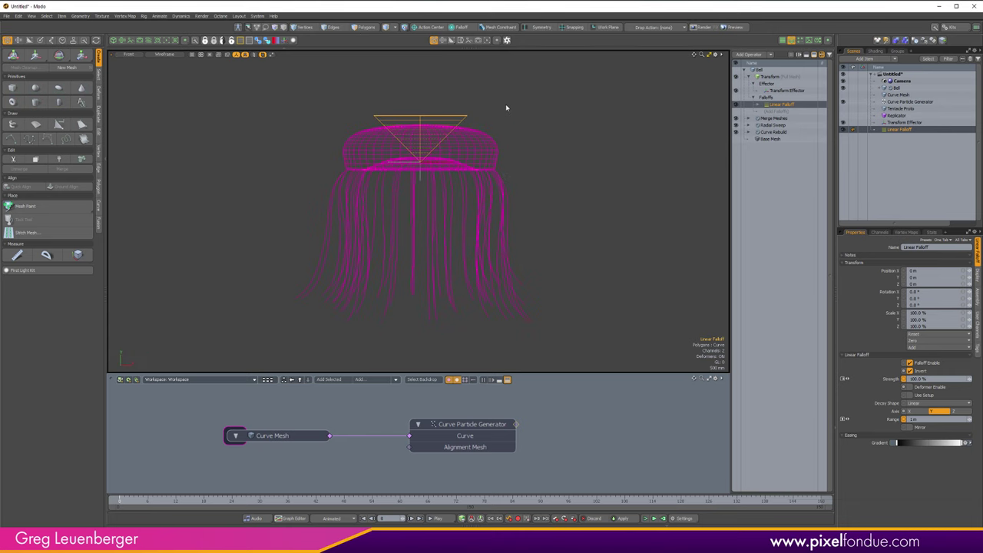
scroll(418, 104, "up", 5)
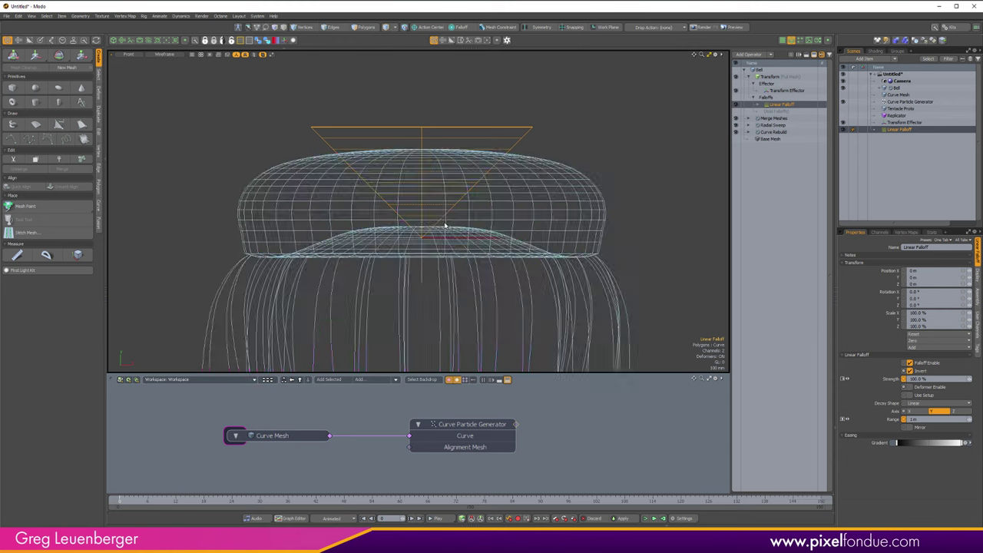
scroll(468, 127, "down", 4)
key("w")
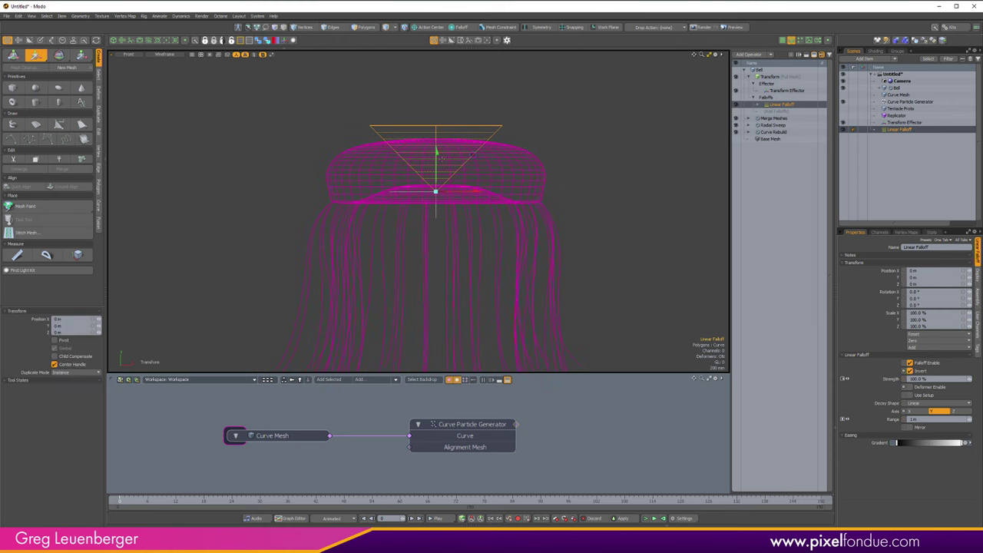
scroll(570, 157, "down", 2)
left_click_drag(470, 143, 457, 341, "alt")
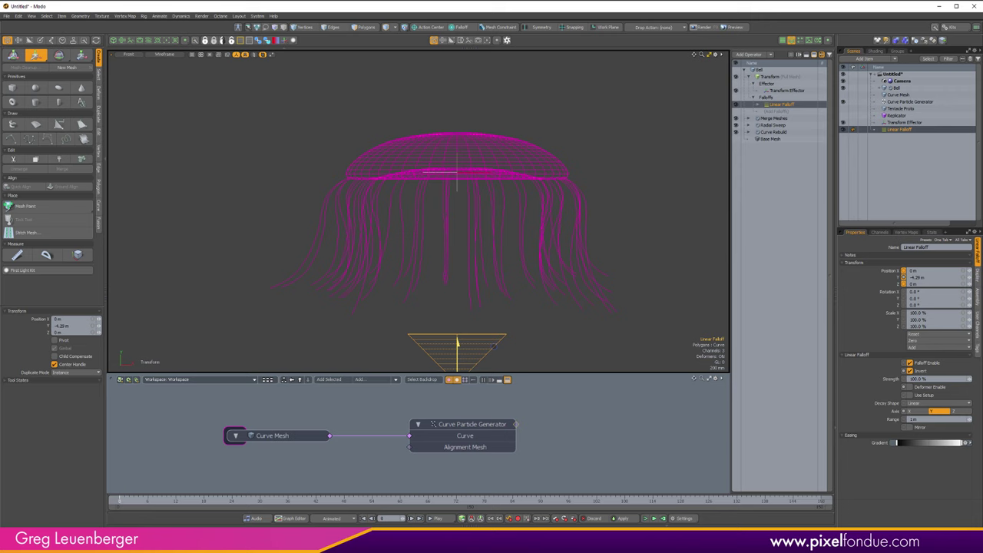
left_click_drag(457, 342, 457, 74)
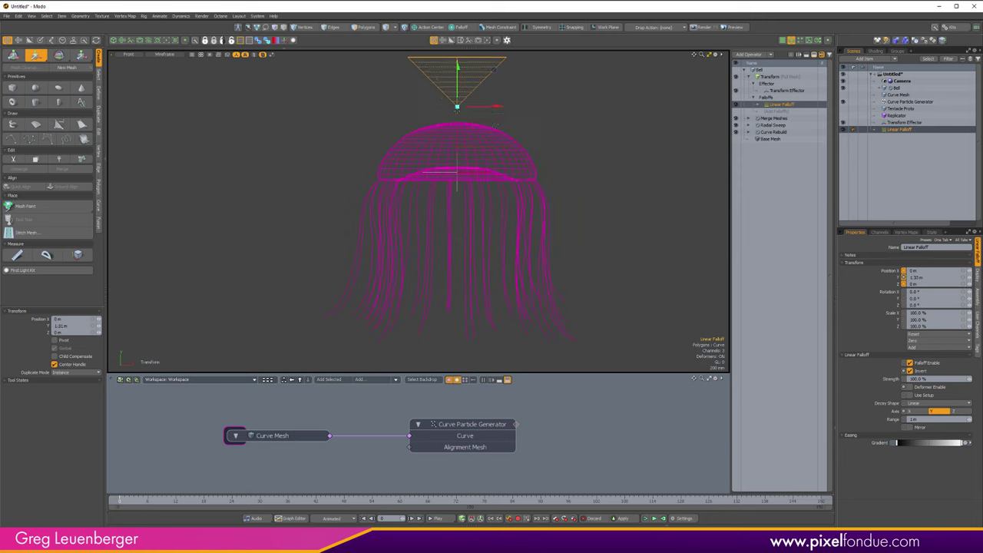
left_click_drag(533, 127, 534, 130, "alt")
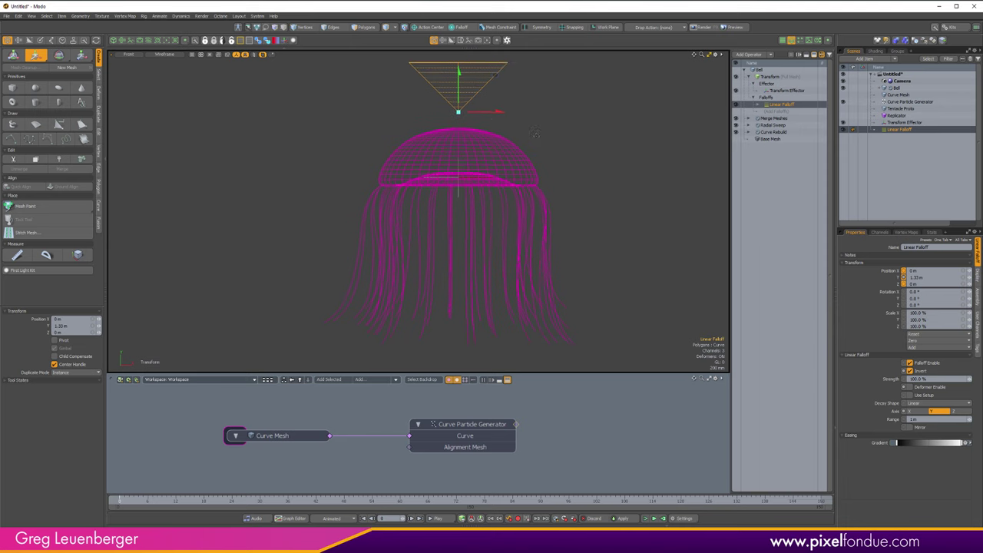
left_click_drag(461, 73, 467, 254)
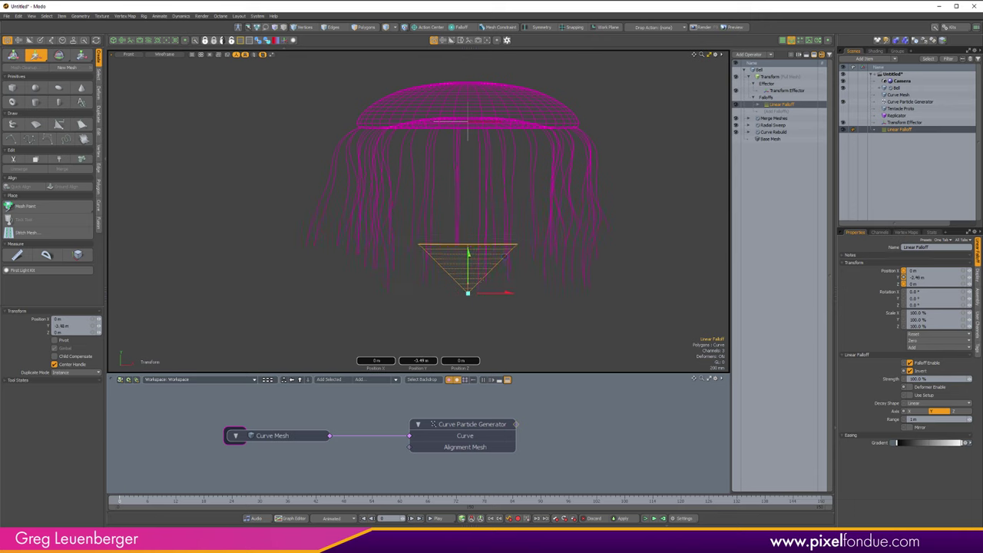
key("space")
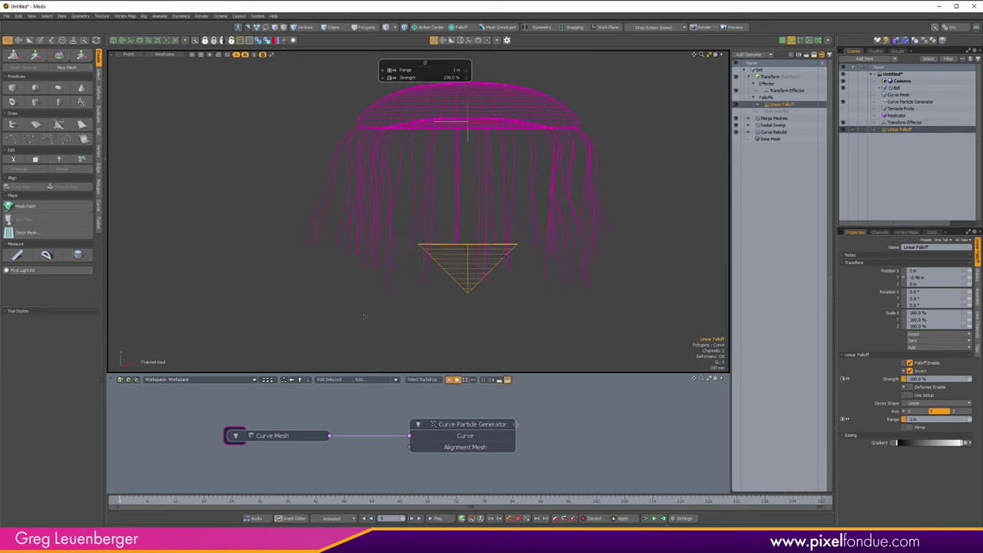
Haul the Linear Falloff's Range to about 4.375 m so it spans from the tentacle tips to above the bell
left_click_drag(409, 70, 559, 70)
left_click_drag(559, 271, 511, 310, "alt")
scroll(511, 310, "down", 1)
left_click_drag(478, 179, 502, 189)
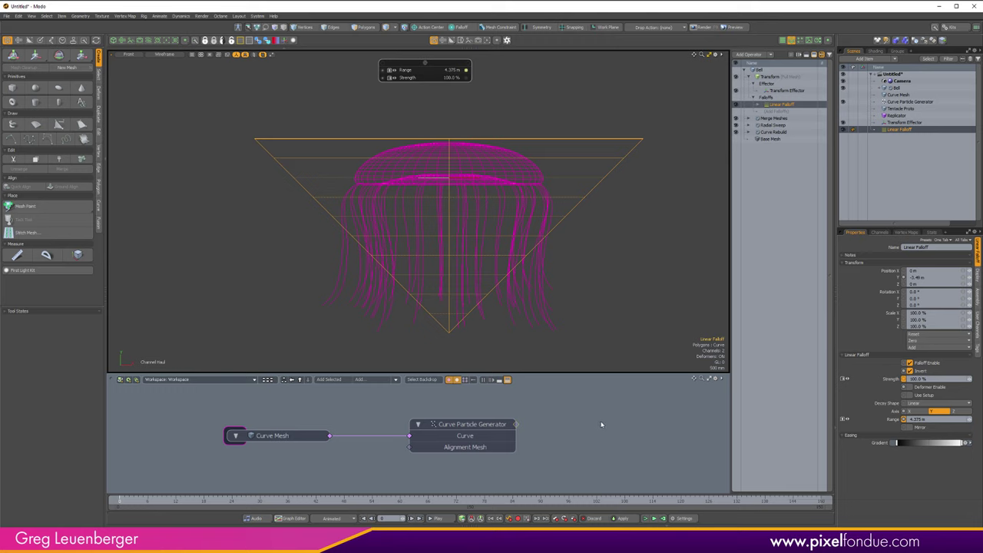
Add the Linear Falloff item to the schematic in the empty area near the Curve Particle Generator node
scroll(594, 425, "down", 3)
left_click_drag(601, 433, 511, 410, "alt")
scroll(513, 410, "down", 1)
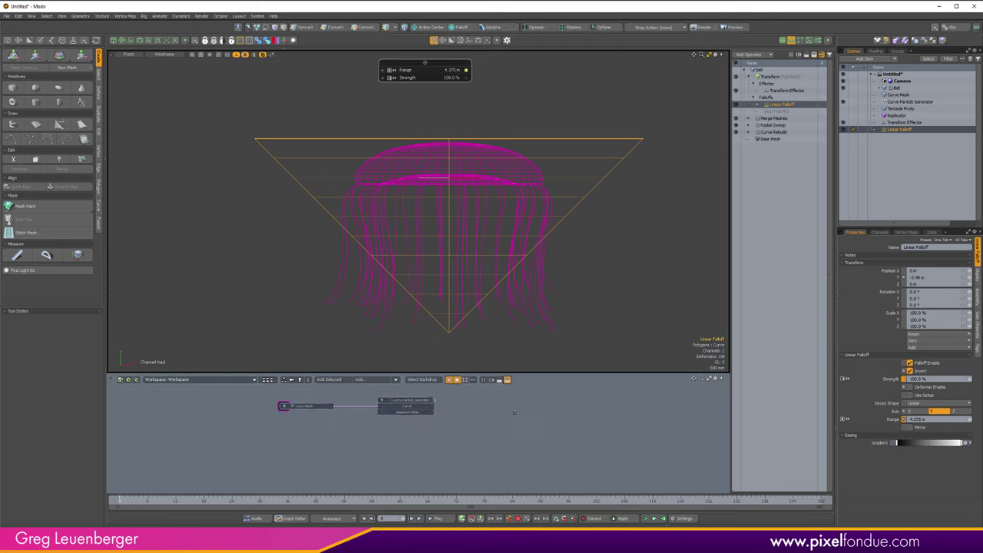
left_click_drag(783, 104, 523, 440)
scroll(522, 439, "up", 3)
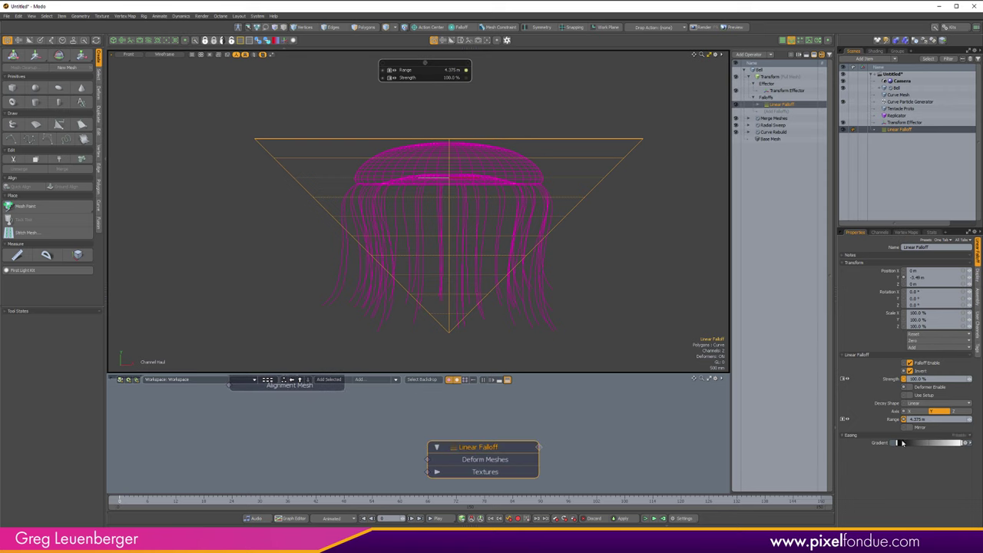
left_click_drag(547, 433, 567, 408, "alt")
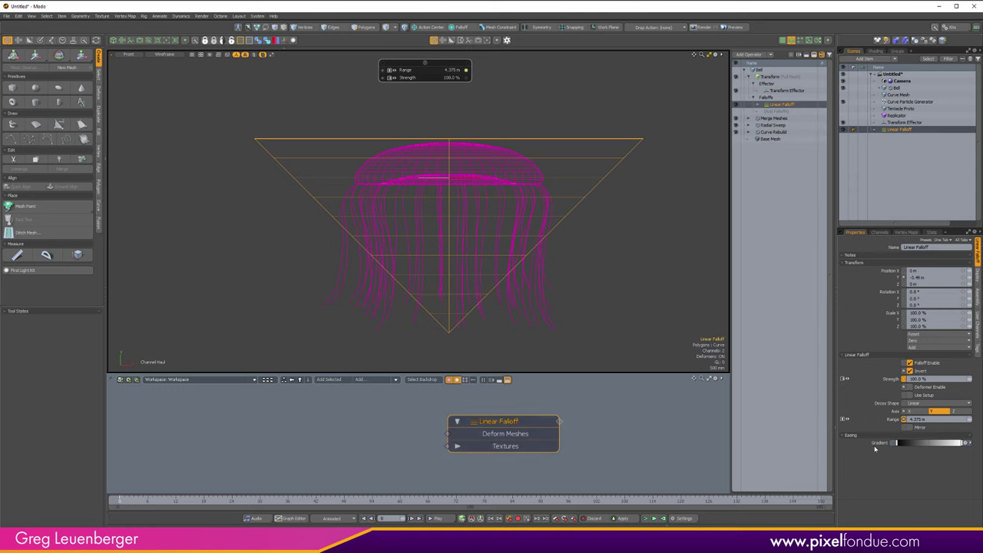
Show the Linear Falloff's easing gradient in Medium Height View
left_click(970, 443)
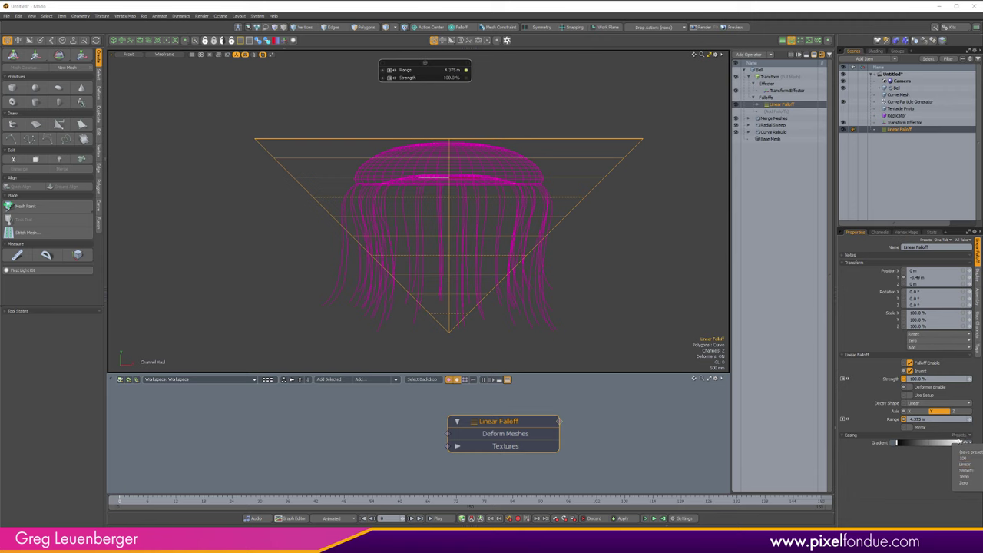
left_click(963, 444)
left_click(966, 443)
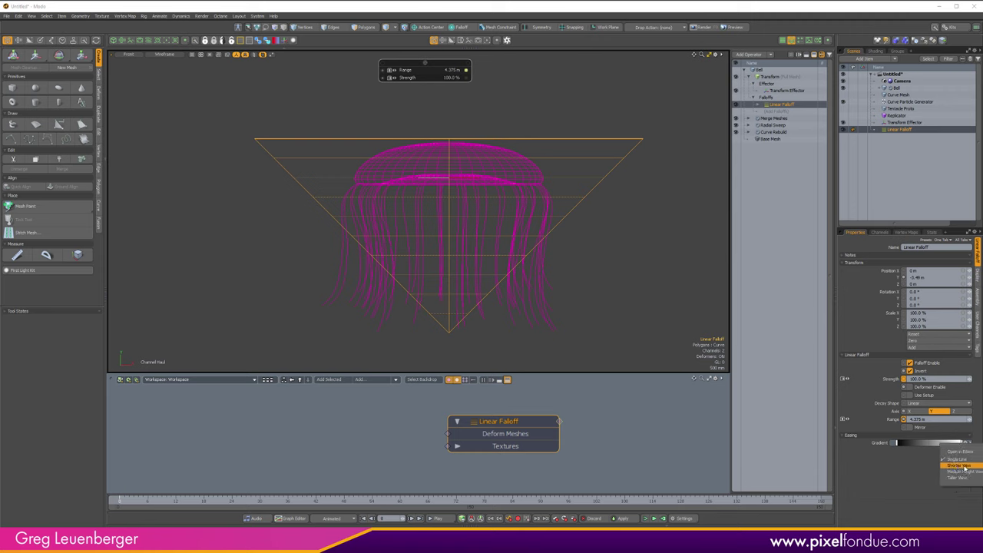
left_click(958, 473)
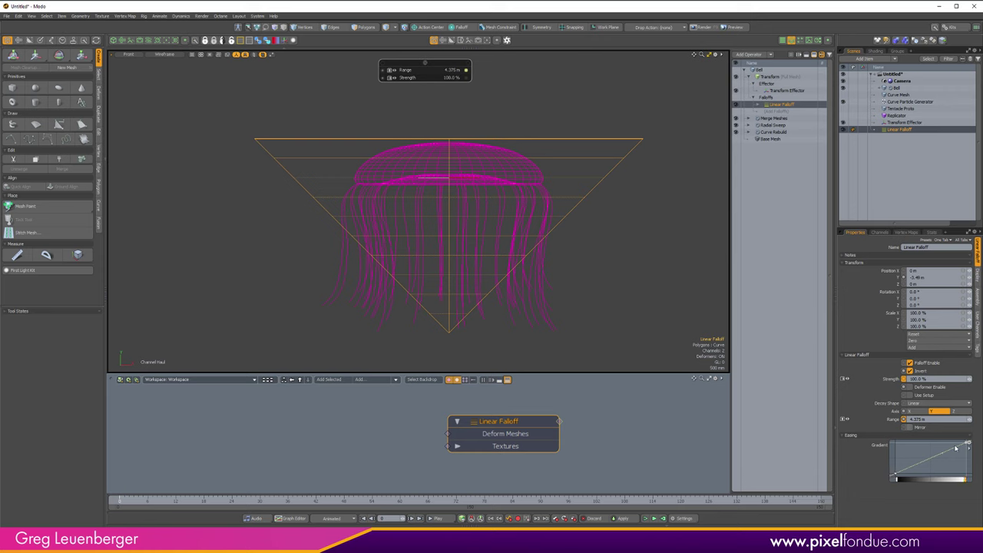
Try raising the start key of the falloff's easing gradient to full value, and restore the linear ramp
mouse_move(966, 444)
left_mouse_down()
mouse_move(956, 489)
mouse_move(966, 426)
left_mouse_up()
left_click_drag(896, 478, 896, 443)
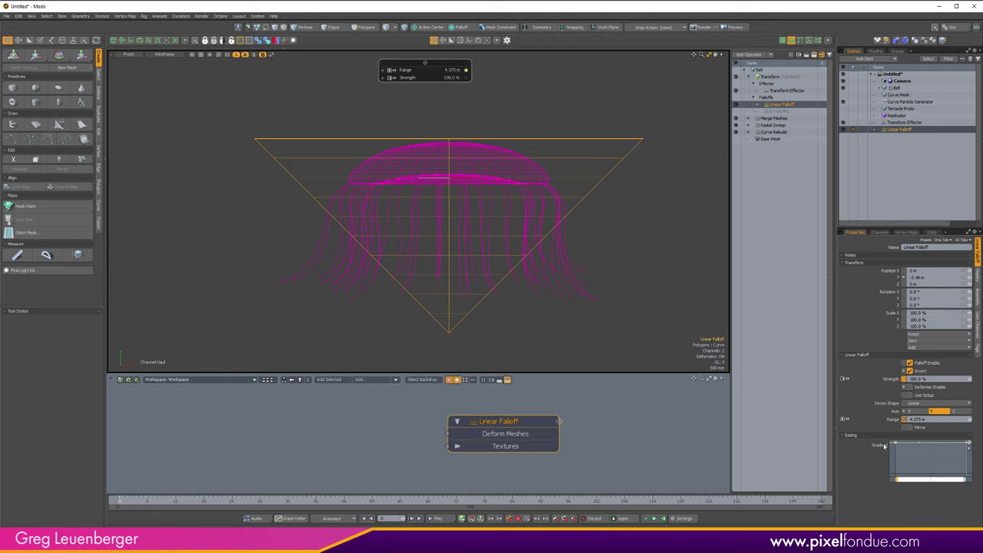
left_click_drag(911, 461, 908, 491)
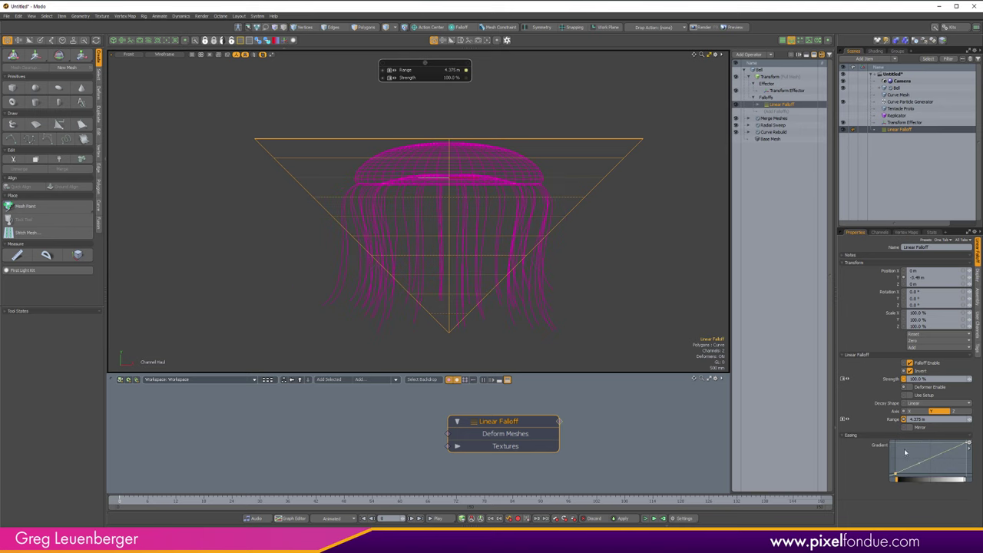
Add the Gradient channel of the Linear Falloff to its schematic node and return to the falloff's properties
left_click(880, 231)
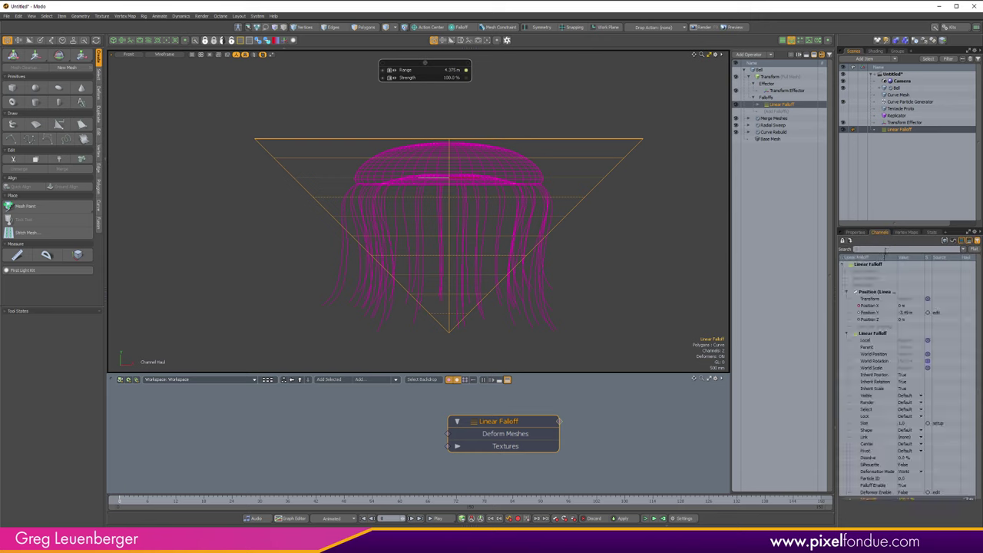
scroll(856, 460, "down", 1)
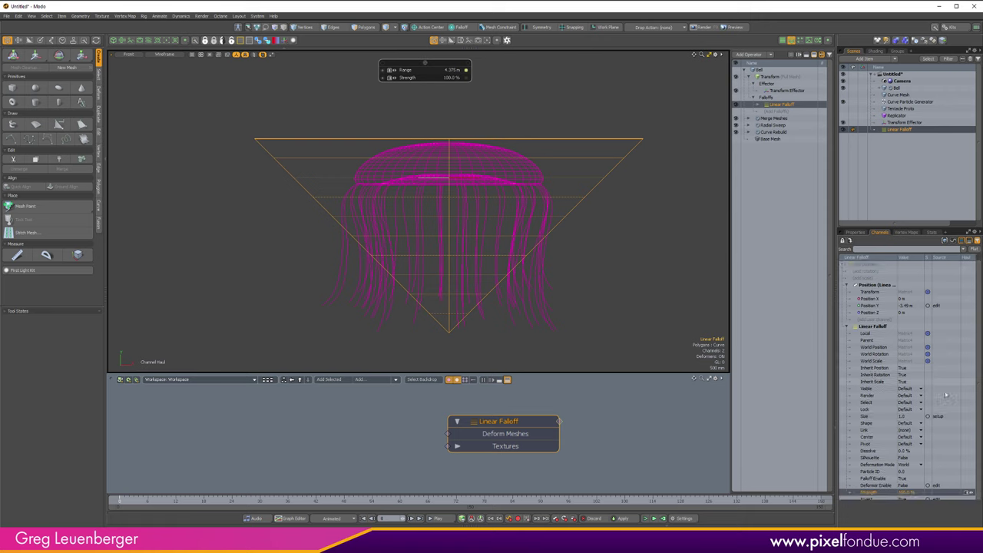
scroll(966, 446, "down", 3)
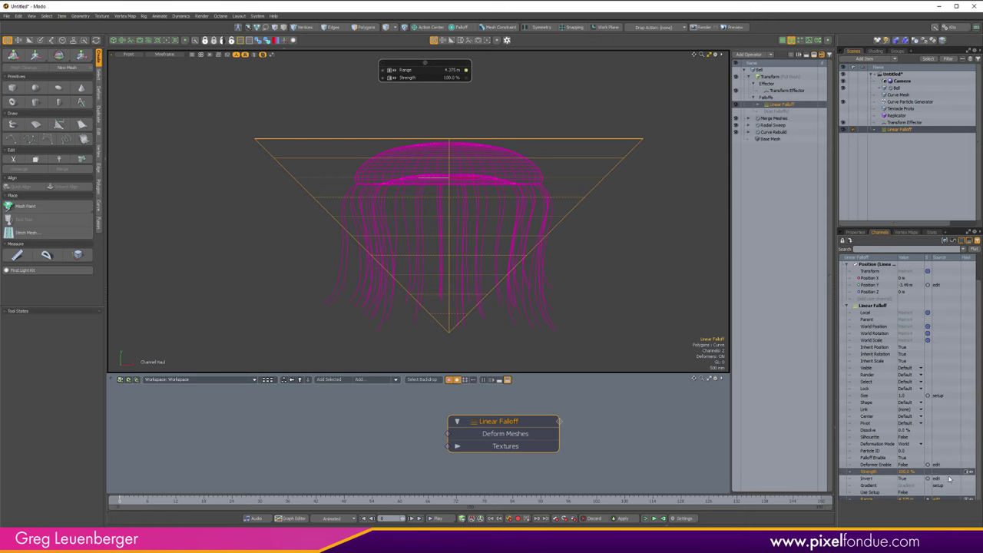
left_click(871, 486)
left_click_drag(871, 487, 313, 439)
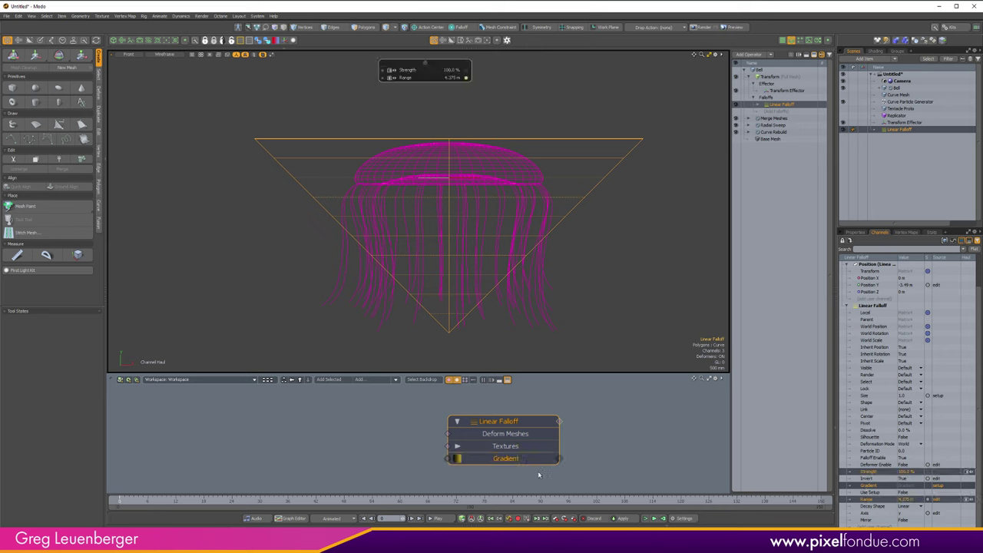
left_click(855, 233)
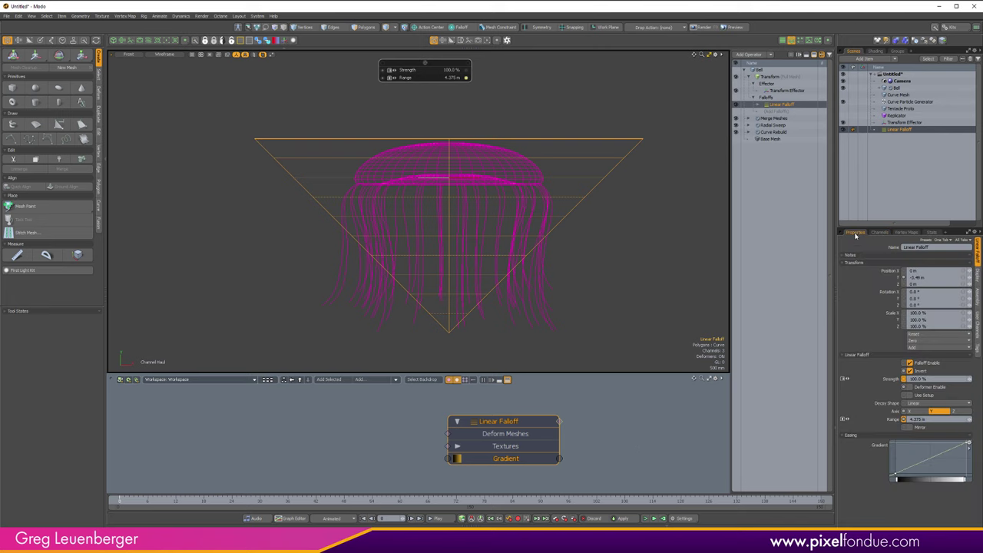
Add a Gradient Waveform modifier to the schematic and place its node beside the Linear Falloff node
left_click(778, 109)
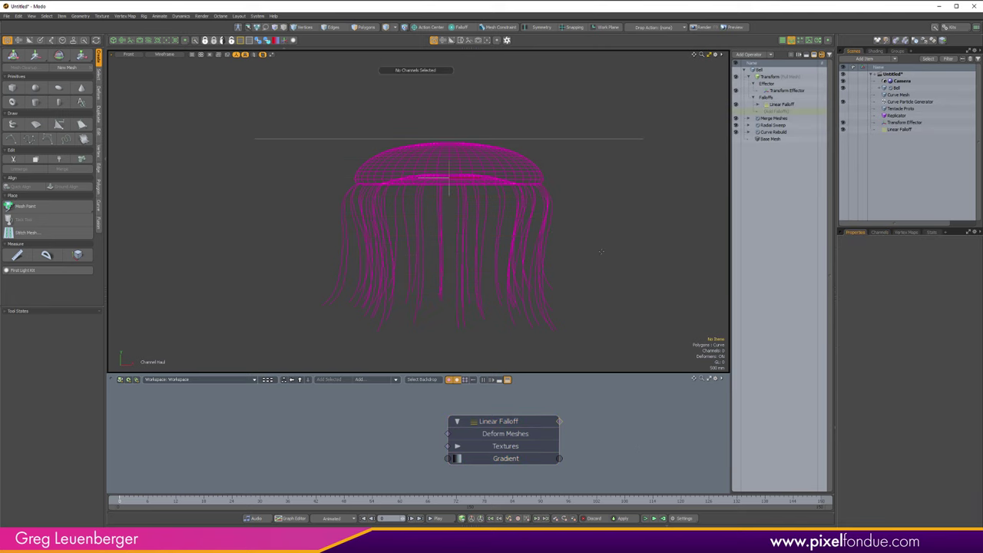
left_click(368, 380)
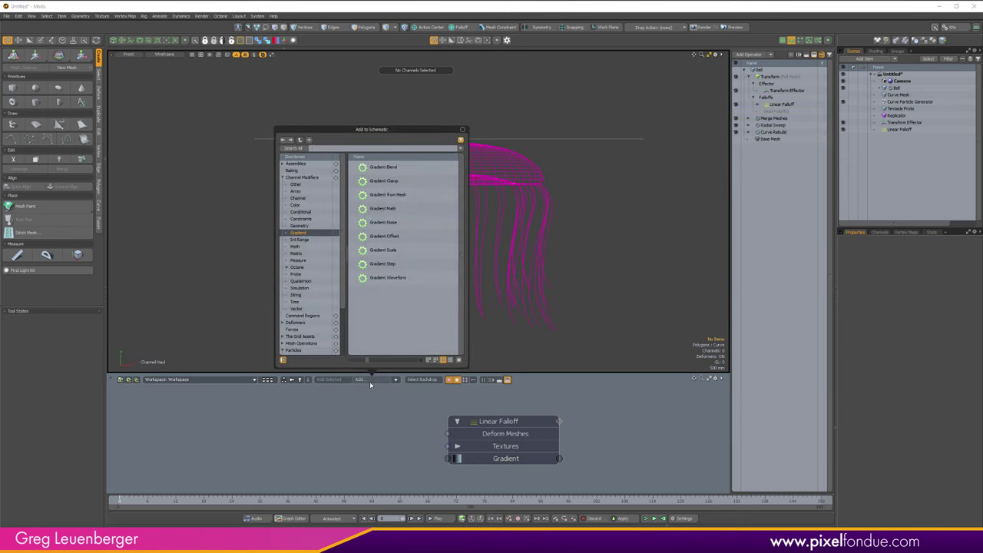
left_click(301, 226)
left_click(302, 233)
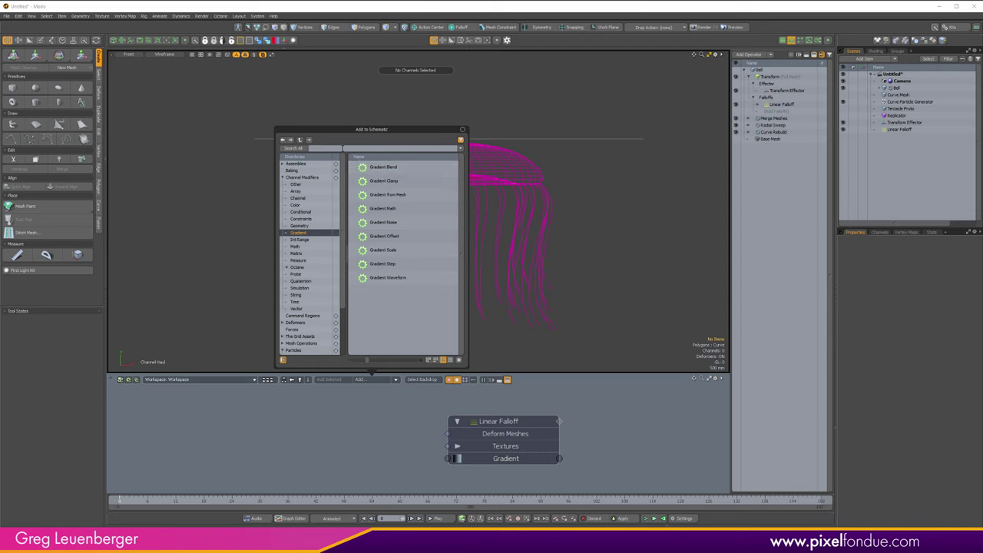
left_click(345, 148)
type("gradient wave")
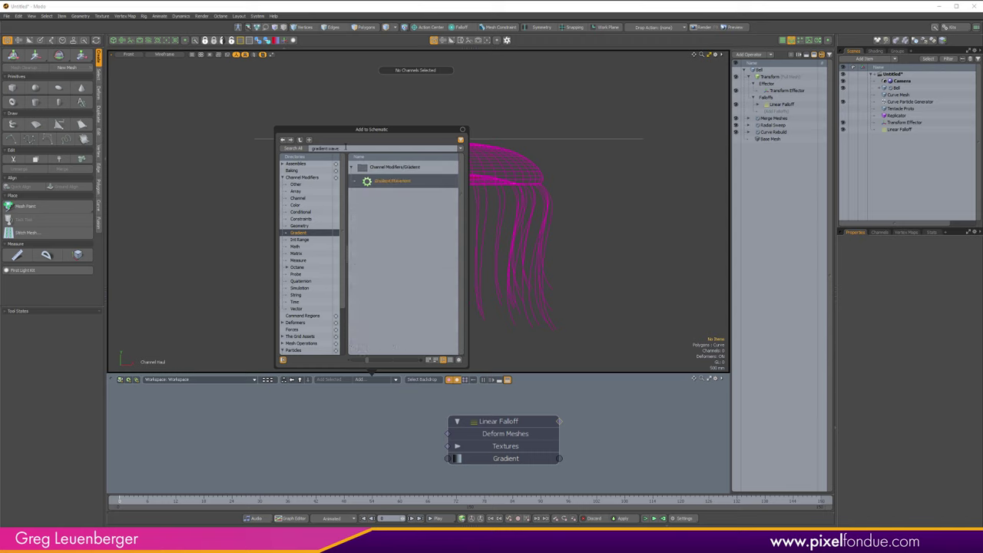
key("Return")
left_click_drag(480, 458, 294, 446)
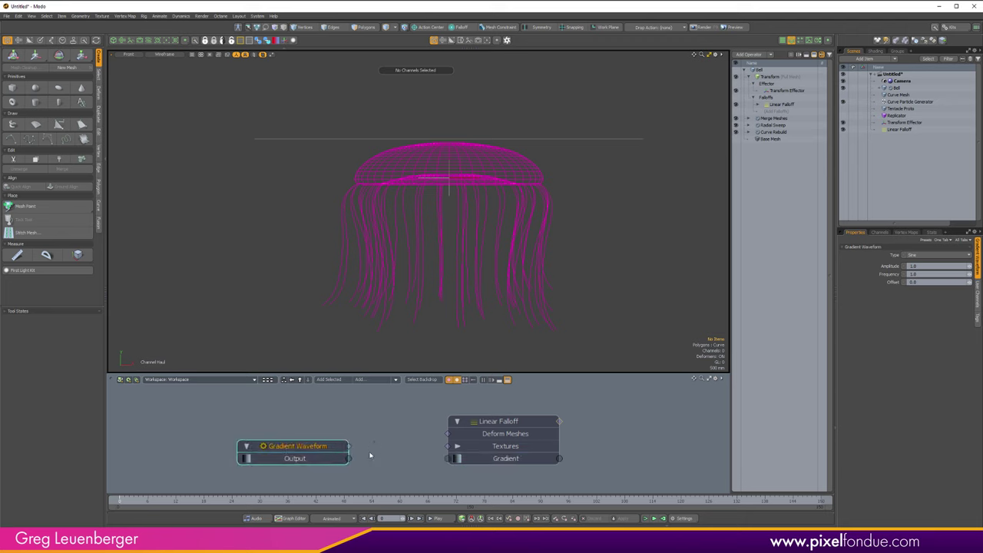
Keep the waveform type at Sine and connect the Gradient Waveform's Output to the Linear Falloff's Gradient input
left_click(942, 255)
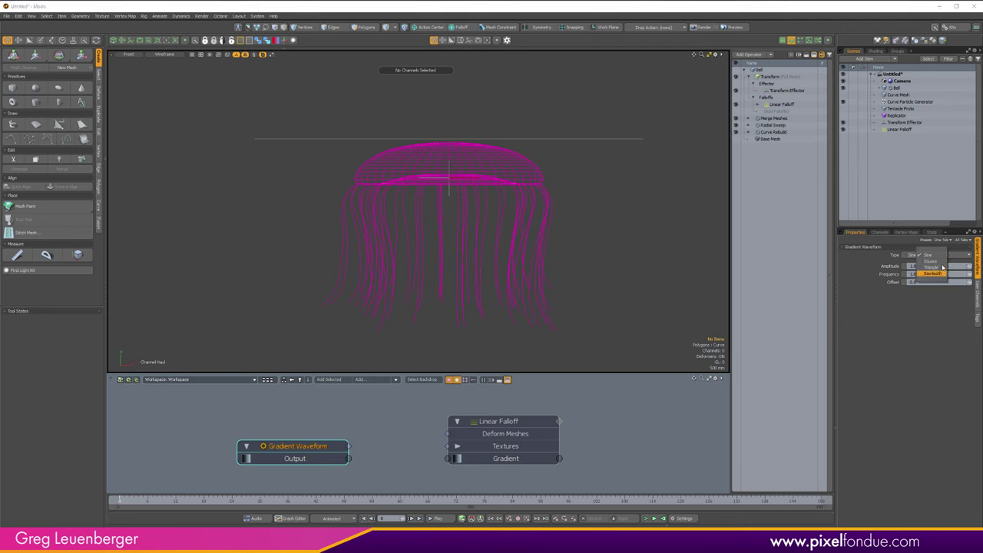
left_click(941, 255)
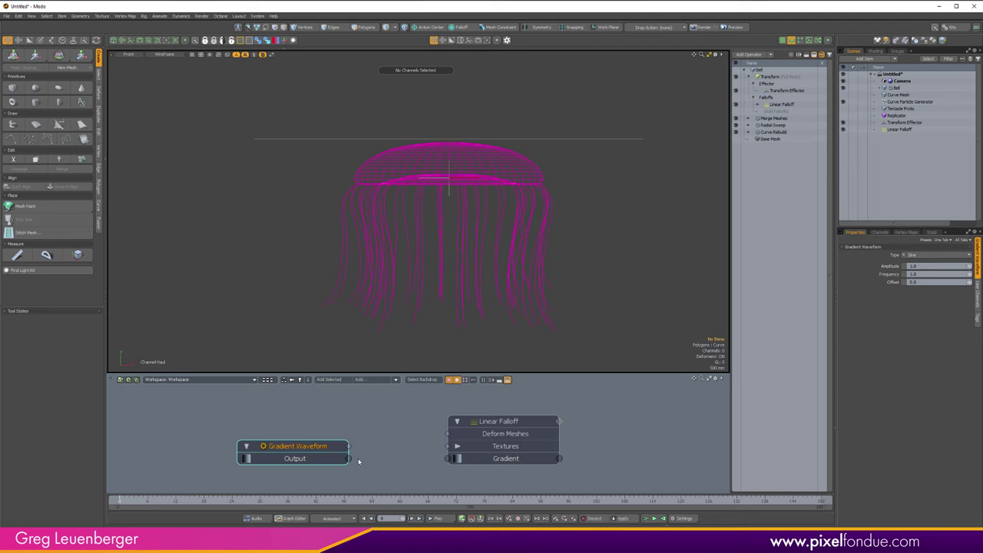
left_click_drag(349, 459, 448, 459)
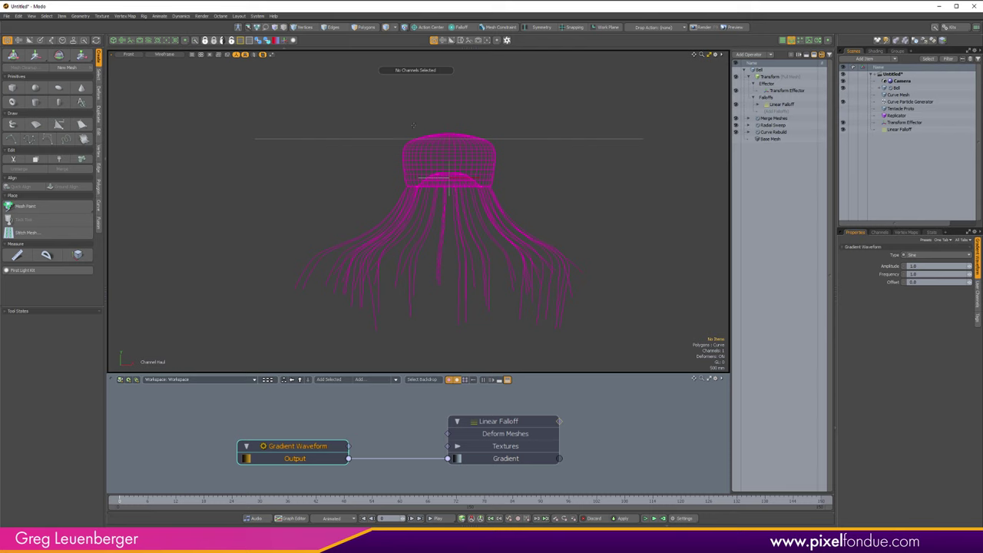
Test the deformation by hauling the Gradient Waveform's Offset channel through values up to about 6.19
left_click(888, 274)
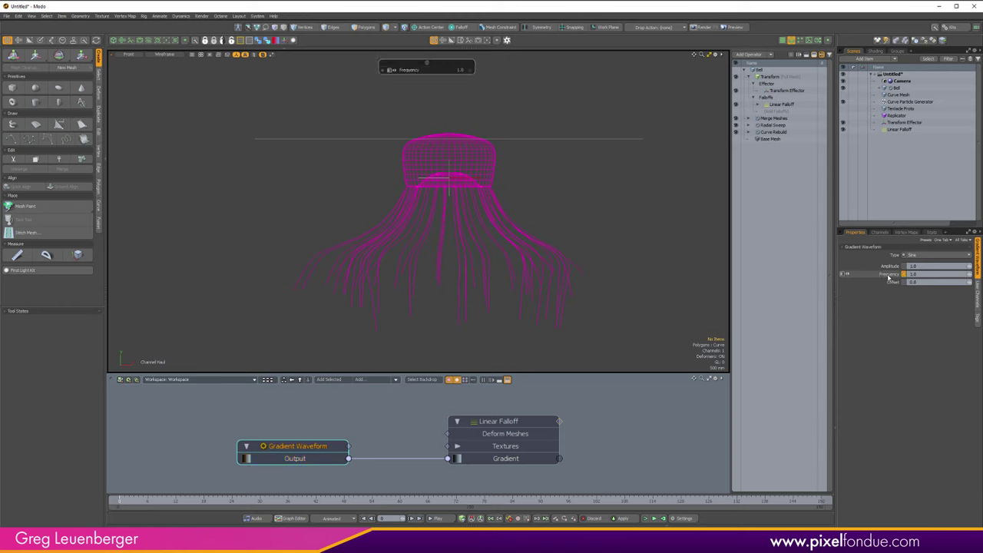
left_click(897, 282)
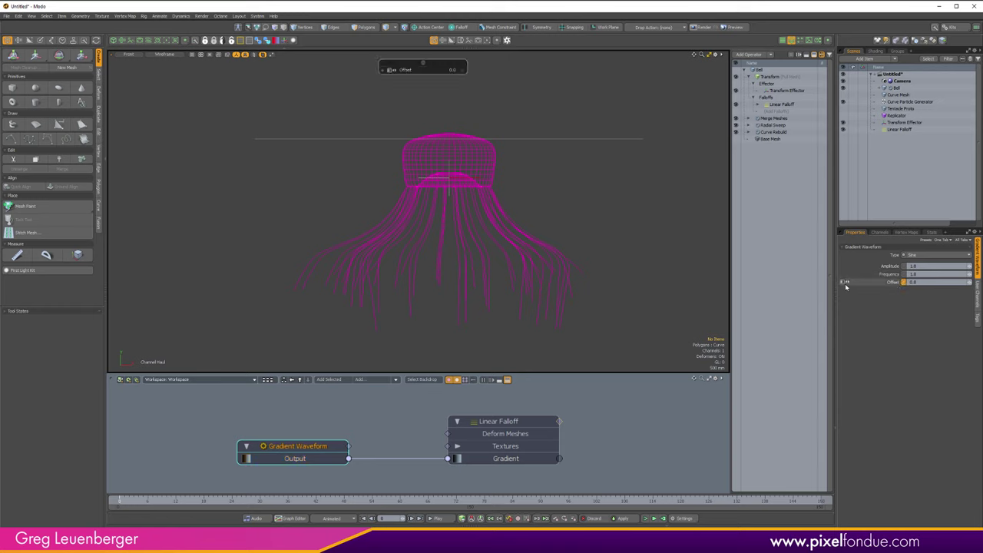
key("space")
key("c")
left_click_drag(322, 101, 327, 101)
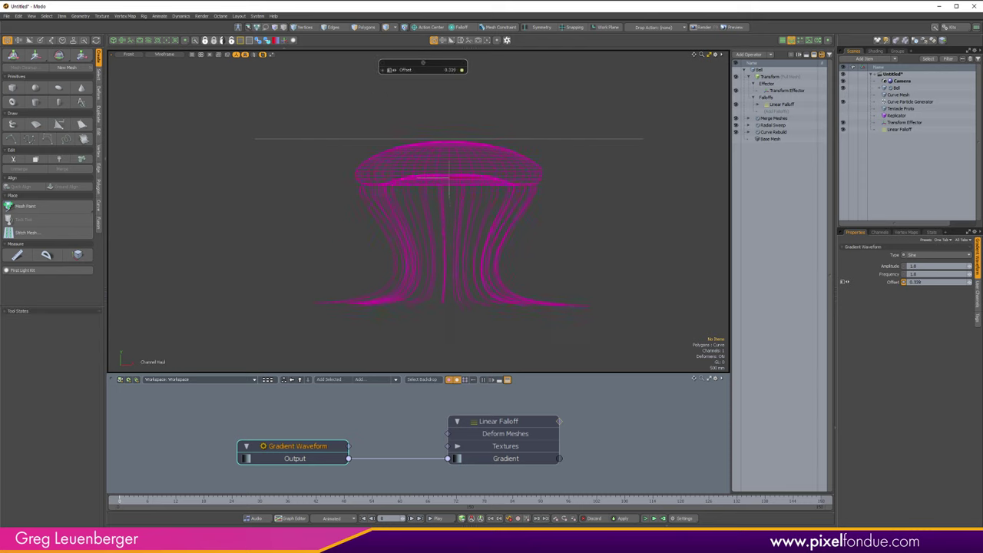
left_click_drag(449, 183, 449, 183)
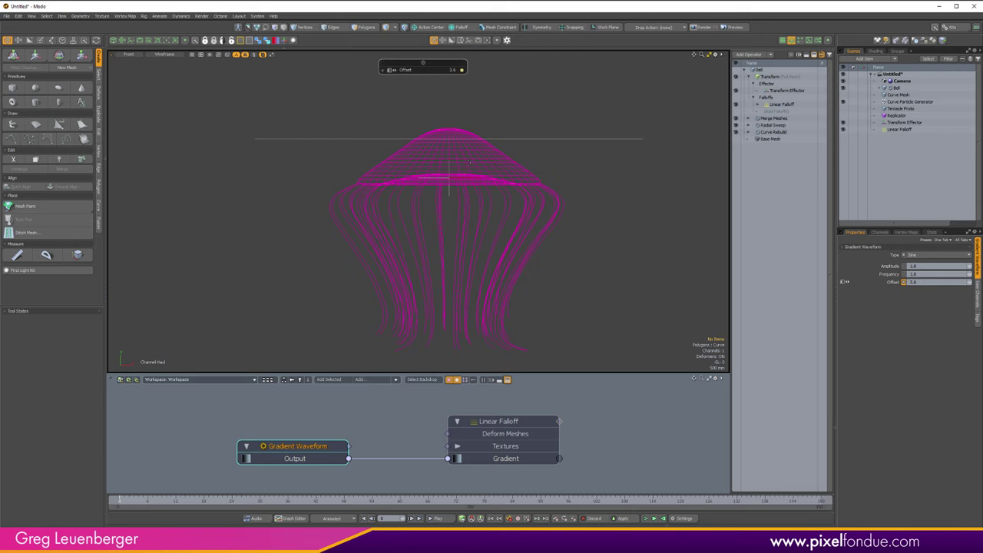
left_click_drag(448, 183, 449, 183)
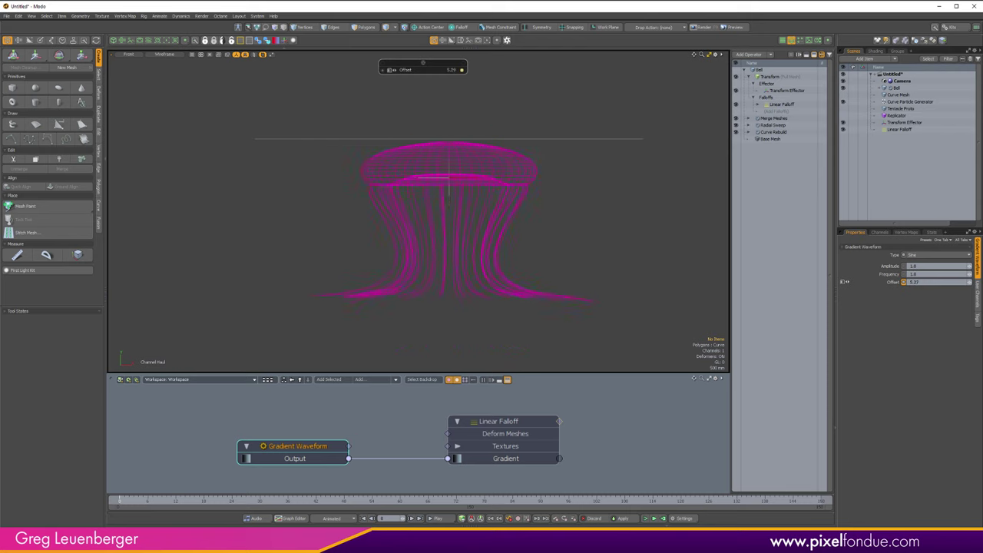
left_click_drag(626, 264, 658, 264)
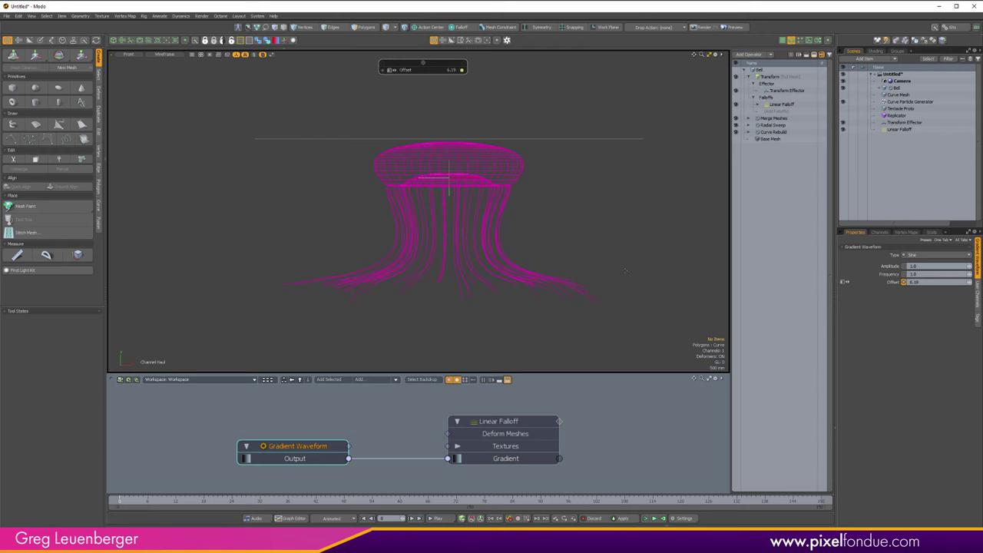
Animate the Gradient Waveform's Offset from 0 at frame 0 to 3.0 at frame 100
left_click(929, 282)
type("0")
left_click(820, 501)
left_click(922, 282)
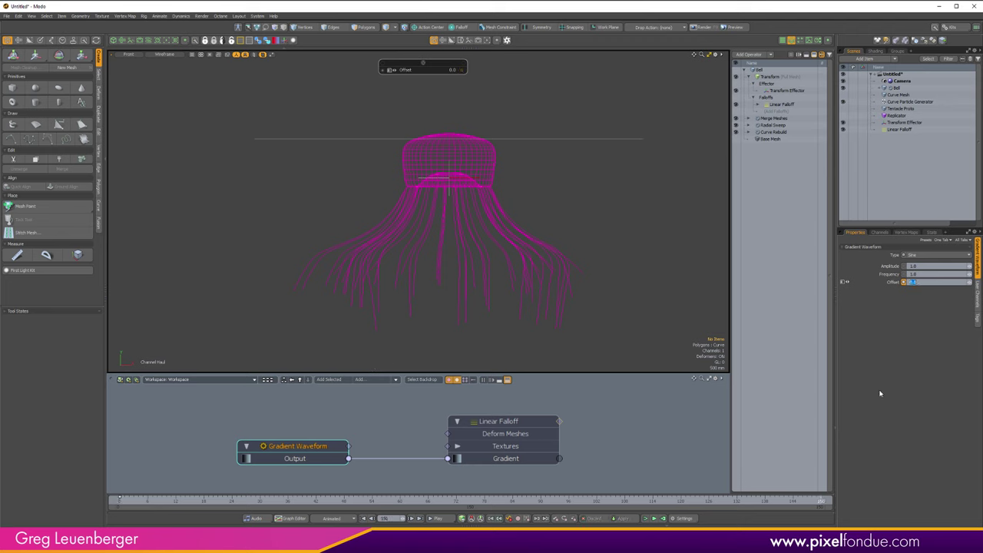
mouse_move(545, 504)
left_mouse_down()
mouse_move(531, 503)
mouse_move(597, 503)
mouse_move(578, 504)
mouse_move(588, 503)
left_mouse_up()
type("3")
key("Return")
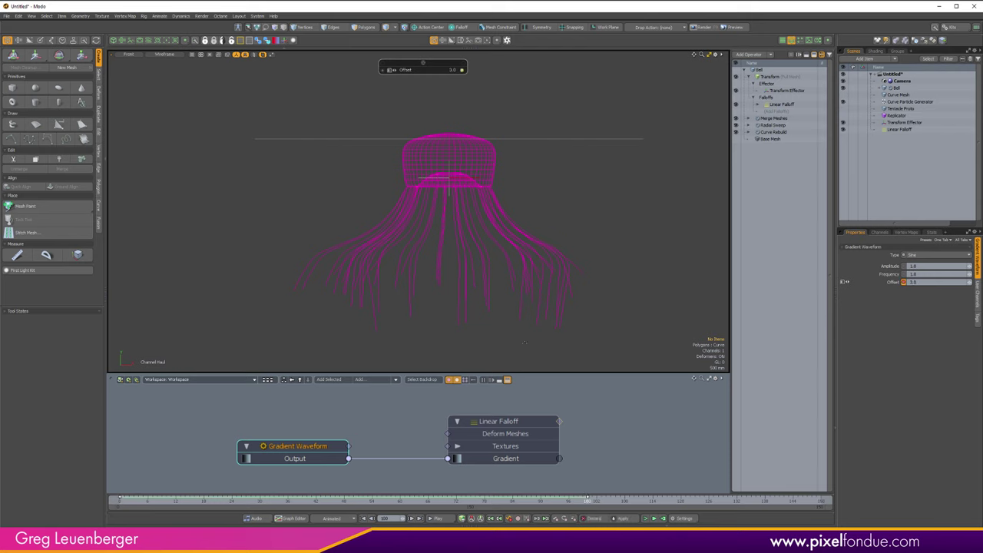
In the Offset channel's graph, set the interpolation and the outgoing behavior after the last key to Linear
key("ctrl+Tab")
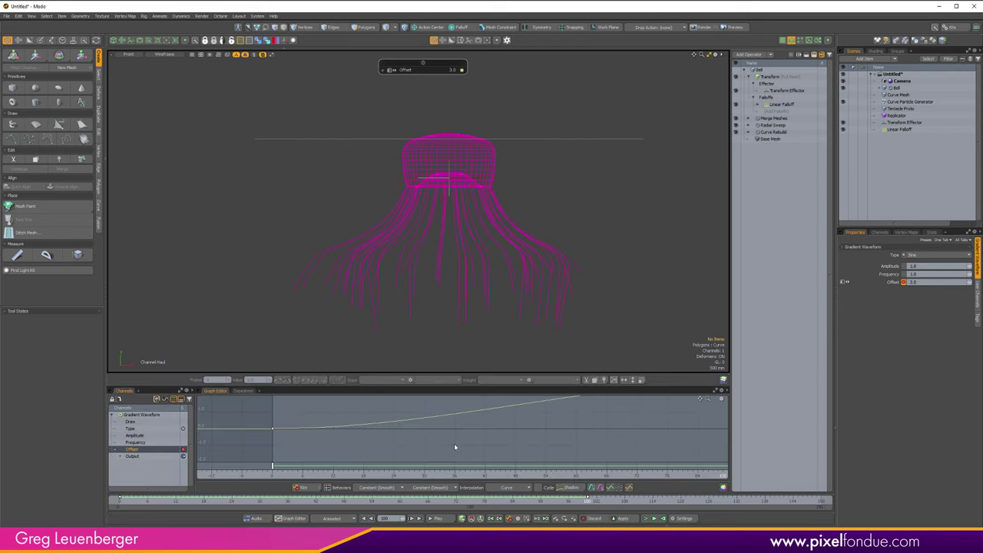
left_click_drag(454, 445, 465, 426, "alt")
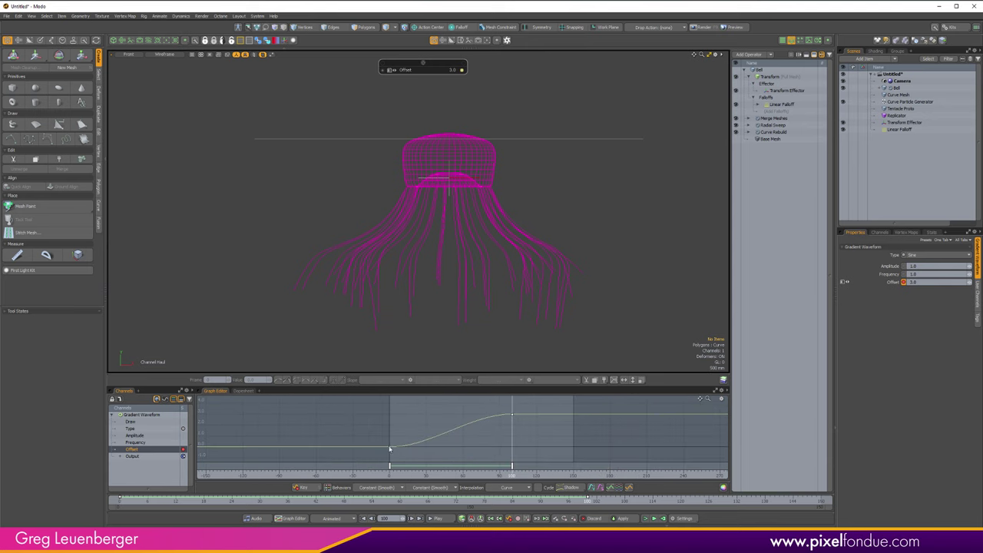
left_click(510, 487)
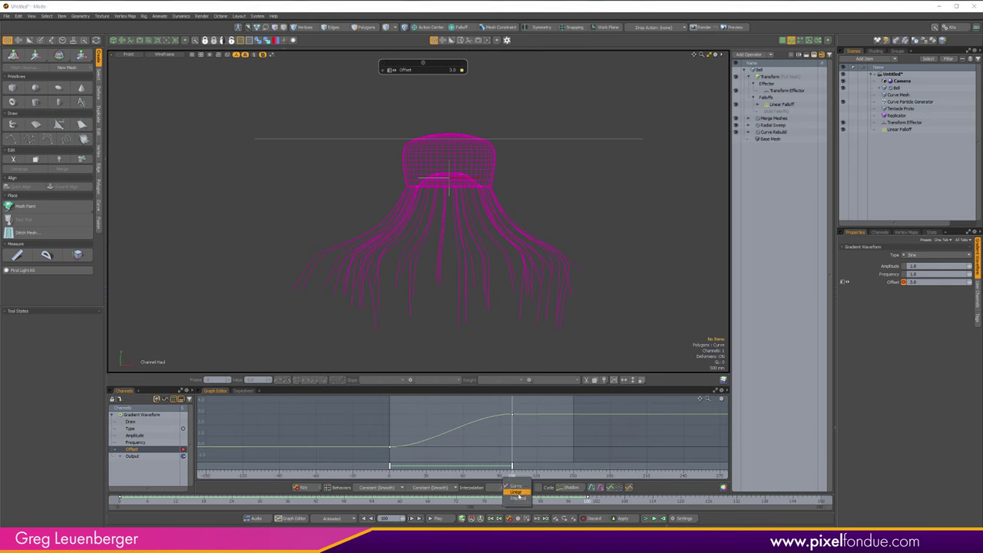
left_click(519, 494)
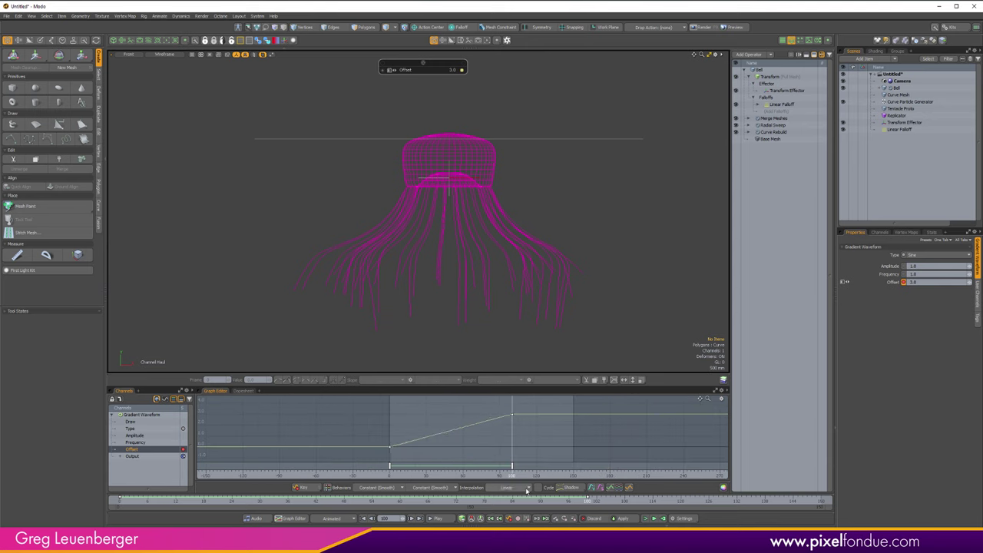
left_click(417, 486)
left_click(438, 434)
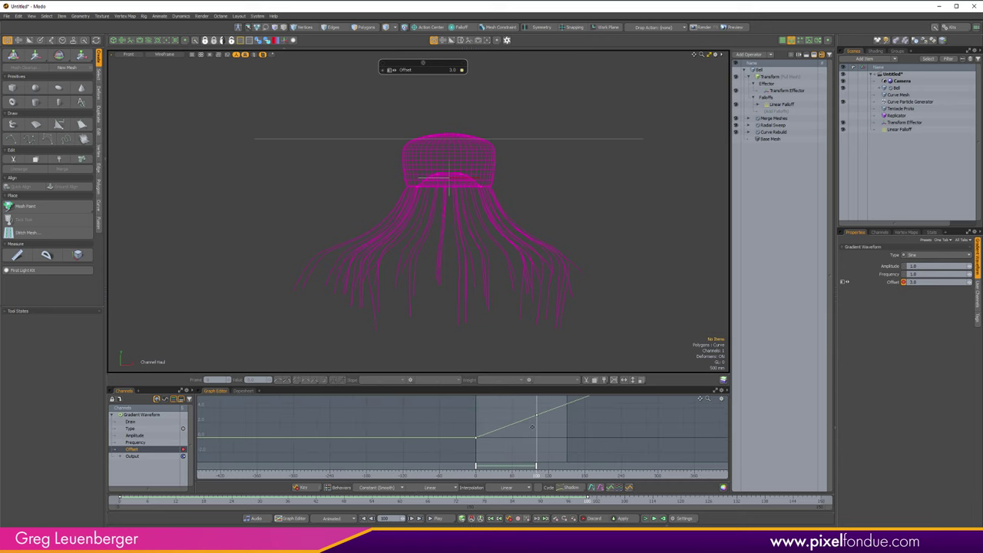
left_click_drag(532, 427, 441, 447, "alt")
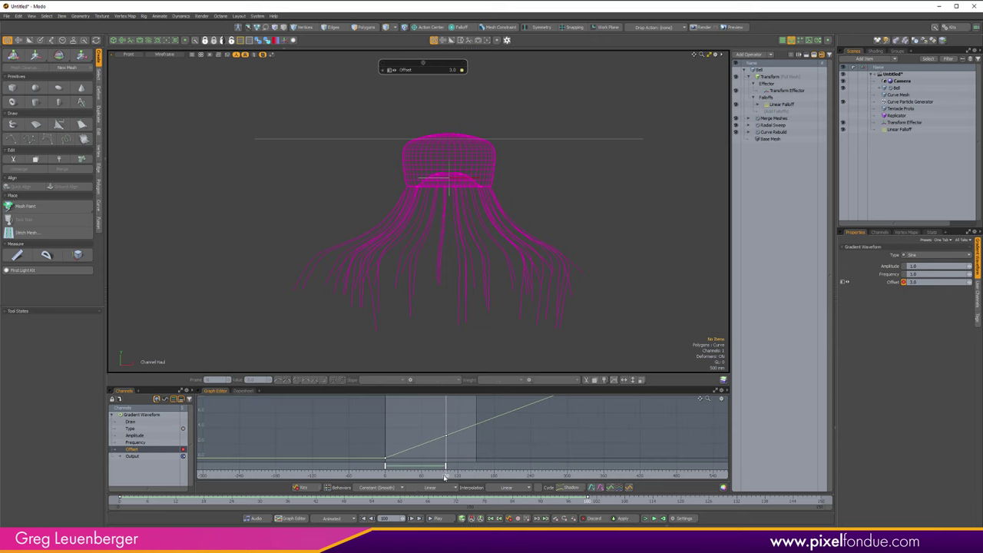
Scrub through the animation in the front view, and set the Gradient Waveform's Amplitude to 0.7
left_click_drag(134, 505, 363, 503)
scroll(568, 241, "down", 1)
left_click_drag(568, 241, 533, 218, "alt+shift")
scroll(511, 228, "up", 1)
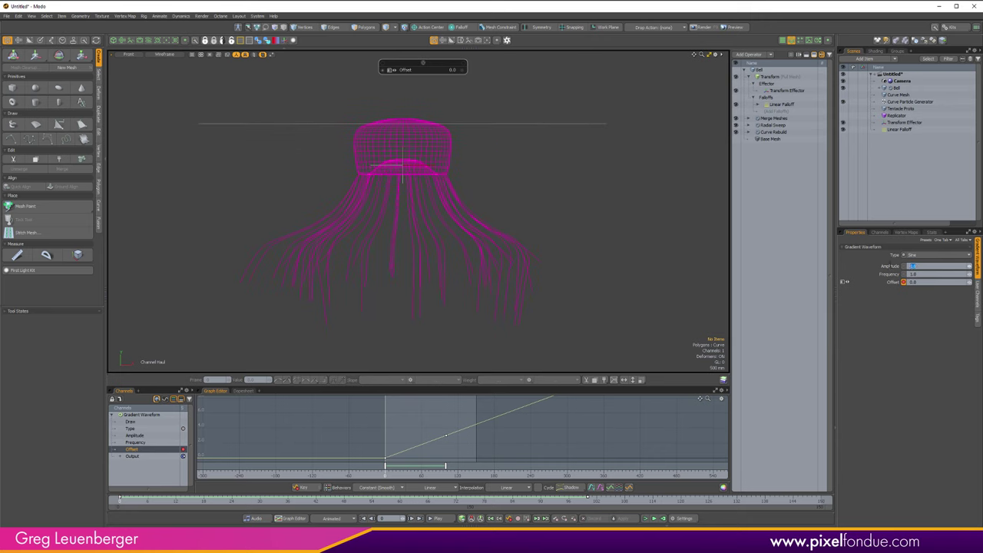
key("Return")
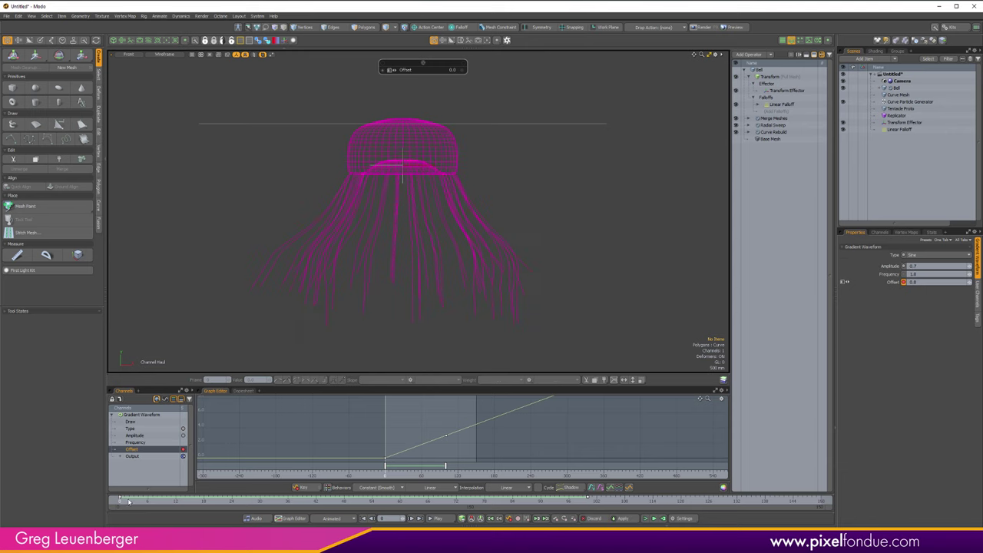
Scrub and play back the jellyfish animation, examining the pulsing bell and tentacles in an orbited perspective view
left_click_drag(119, 503, 193, 502)
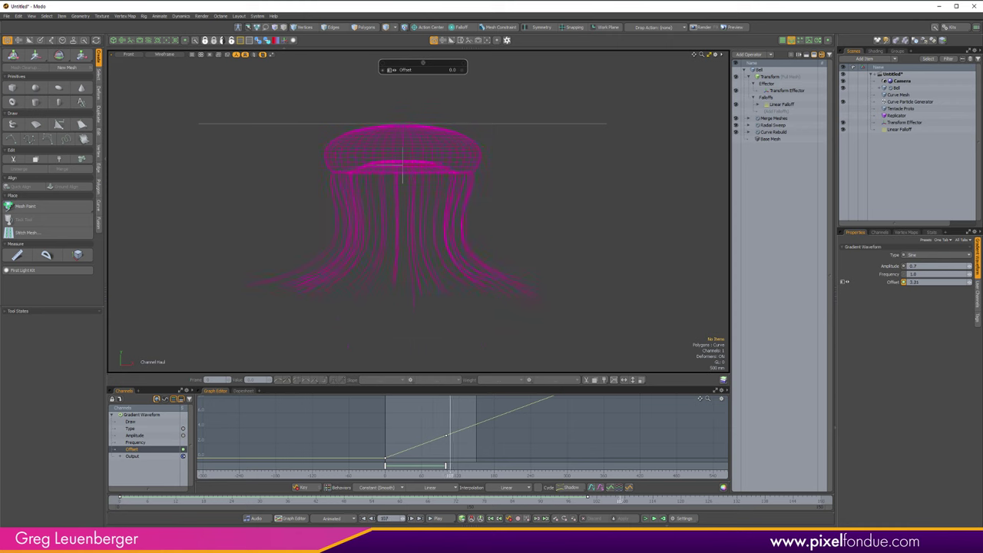
key("ctrl+space")
left_click(521, 225)
left_click_drag(520, 225, 592, 286, "alt")
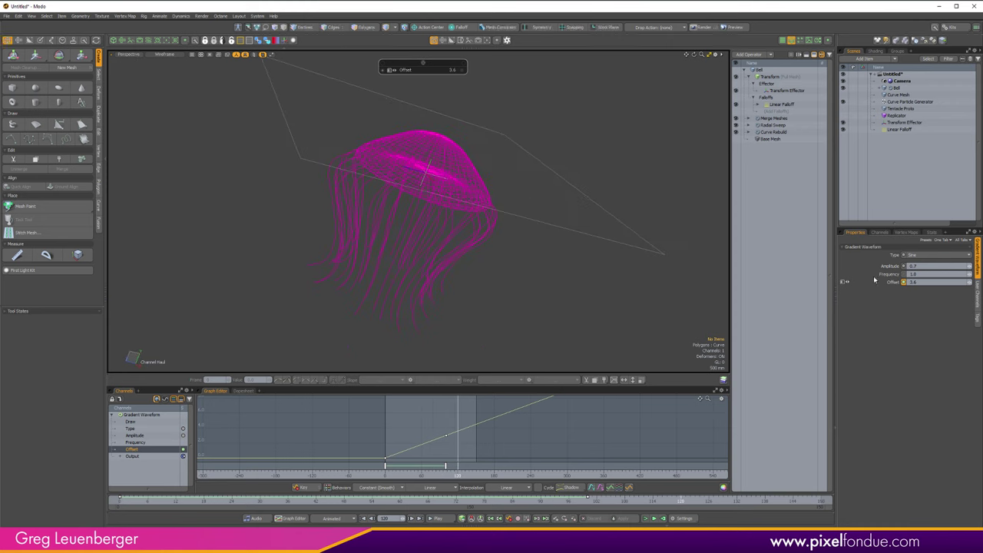
left_click(450, 520)
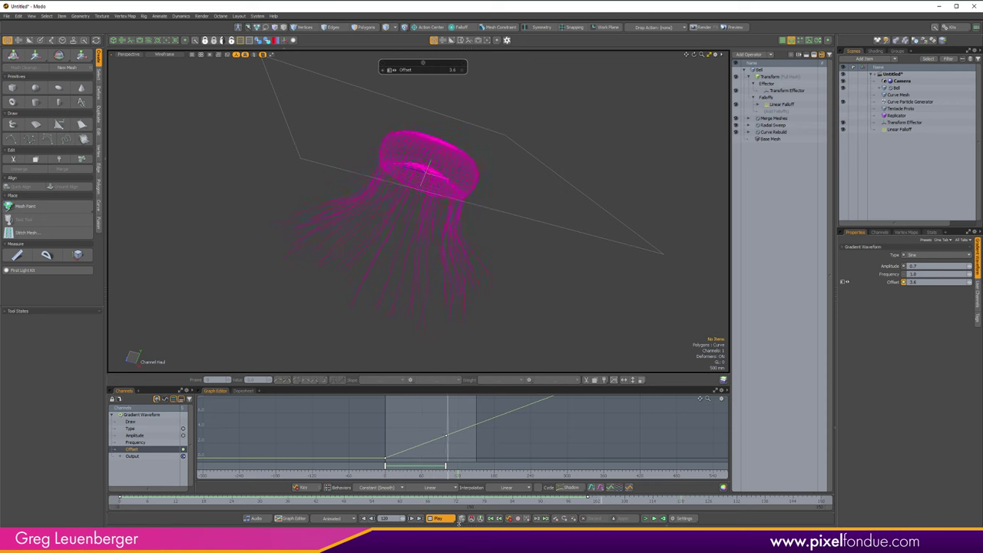
left_click(452, 519)
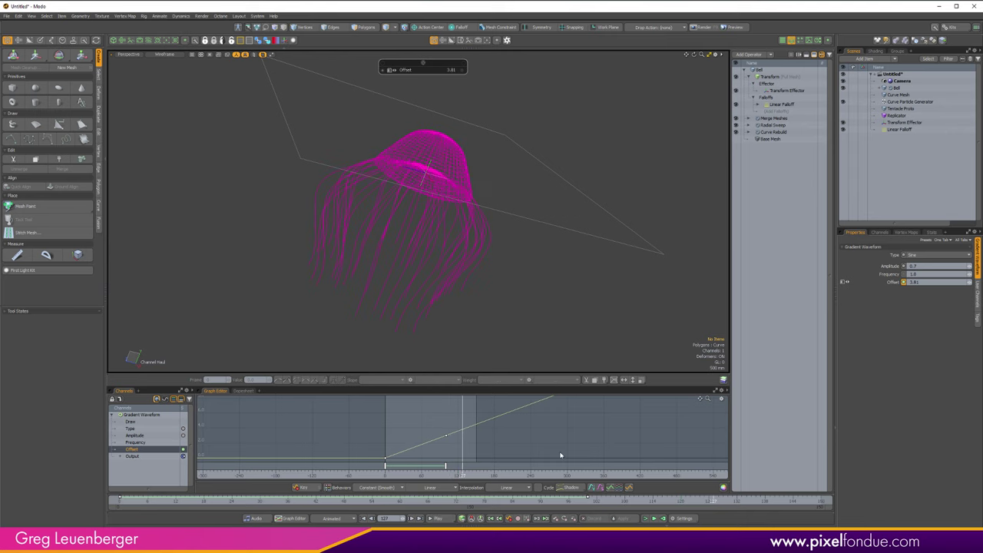
Set the Offset channel's key at frame 100 to a value of 2.0
left_click(502, 520)
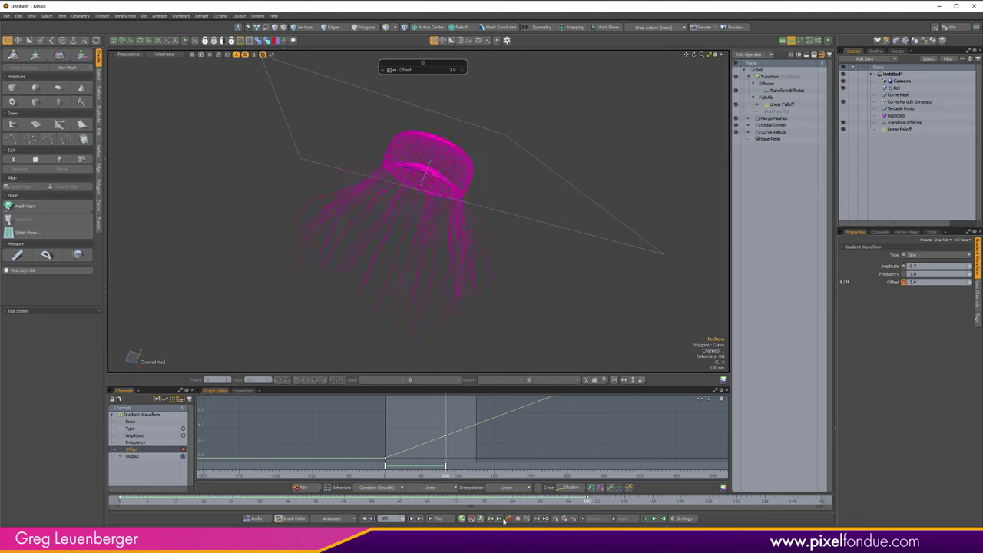
left_click(447, 437)
left_click(253, 380)
type("2")
key("Return")
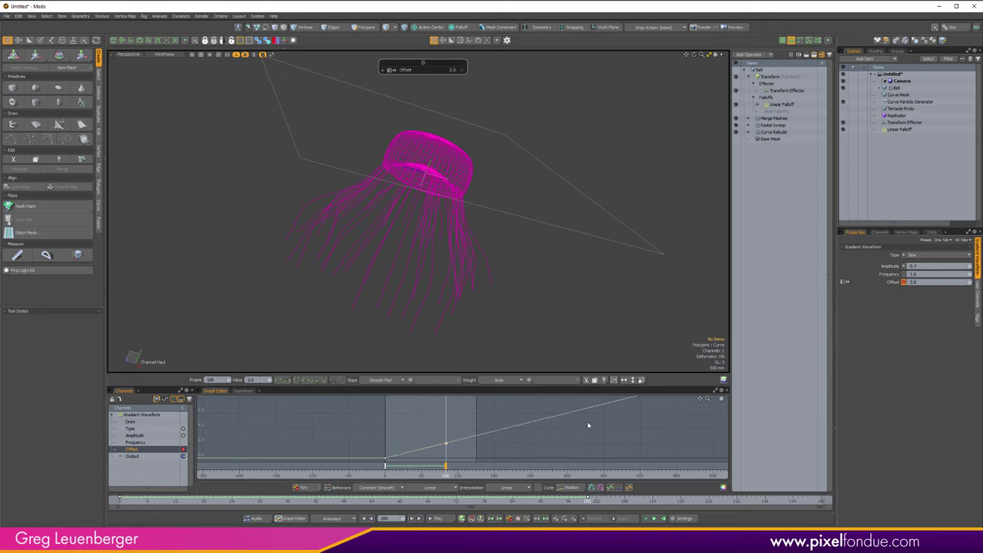
Set the Gradient Waveform's Amplitude to 0.65
left_click(938, 265)
type(".65")
key("Return")
Play the slower animation several times, checking the pulse motion and the loop, and return to frame 0
left_click(440, 519)
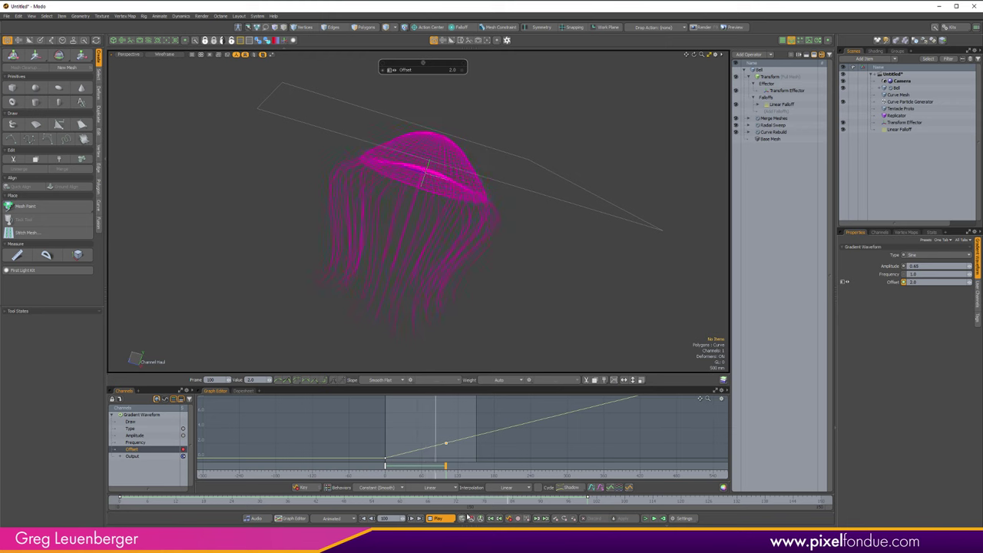
left_click(440, 519)
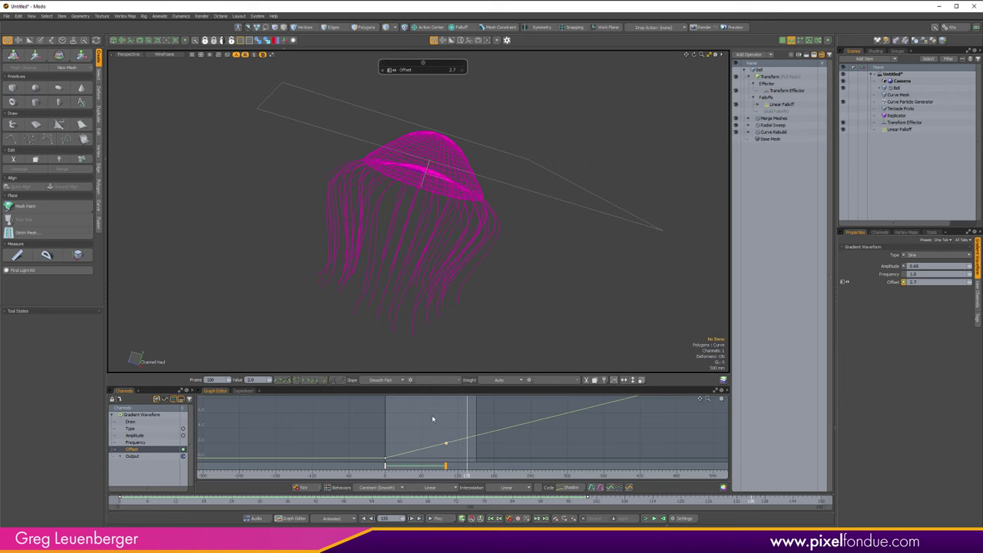
key("space")
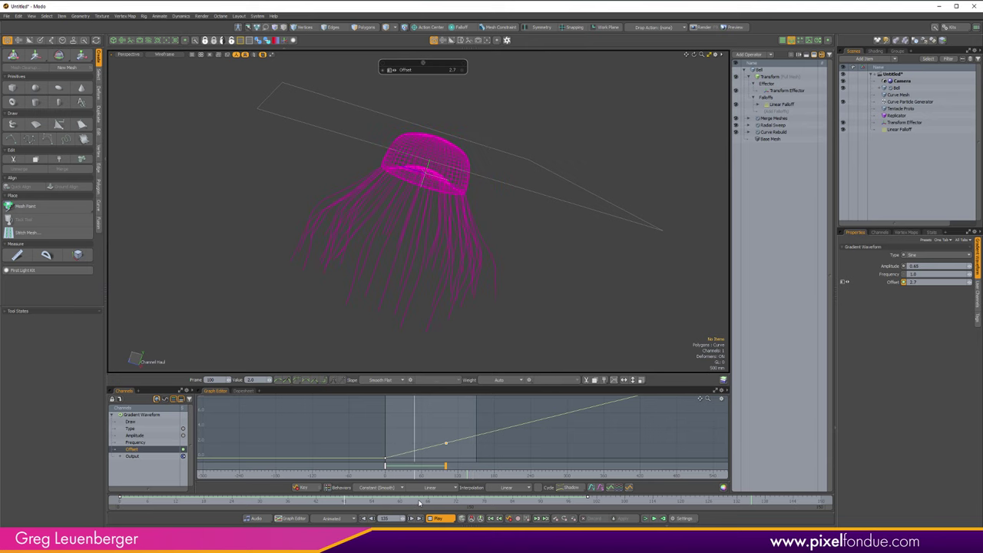
key("space")
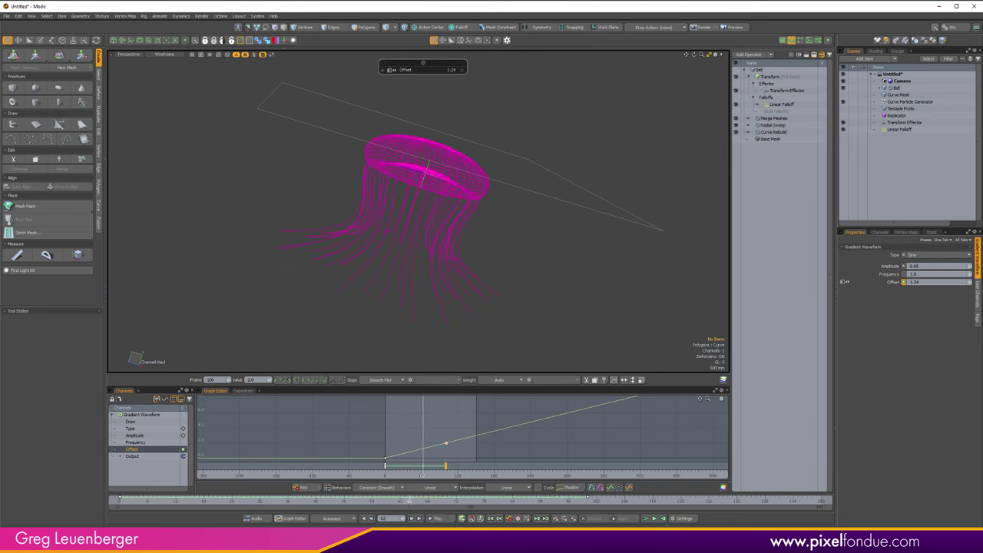
left_click_drag(410, 500, 119, 501)
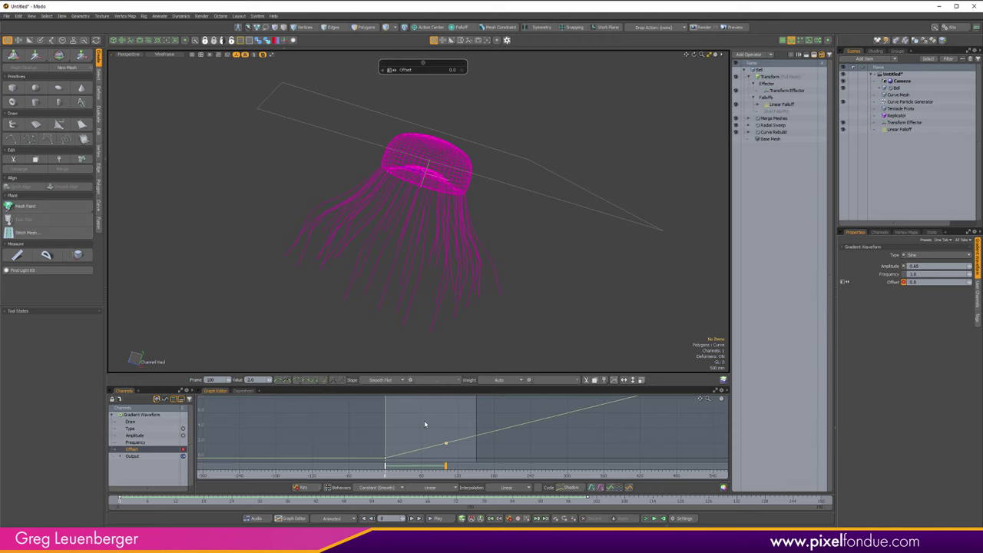
key("space")
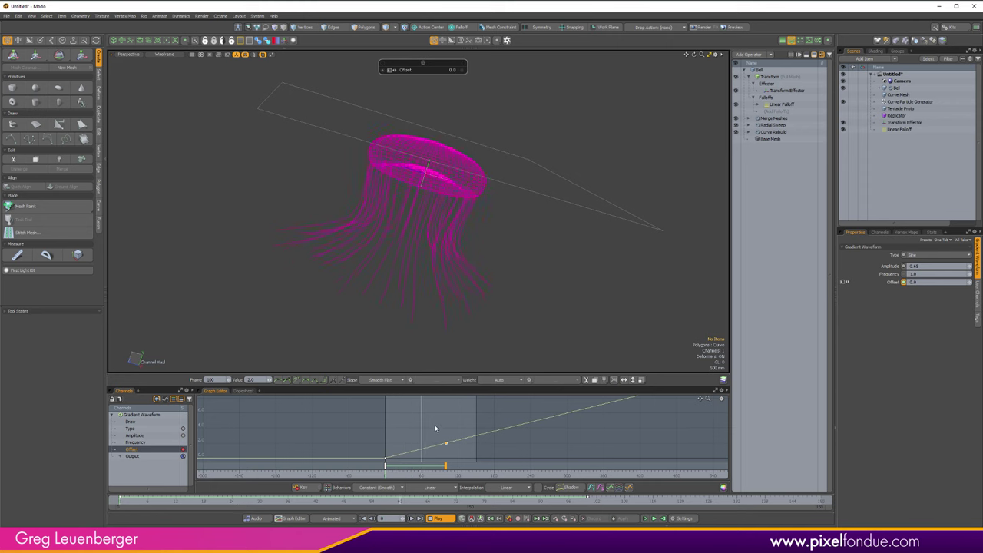
key("space")
key("space")
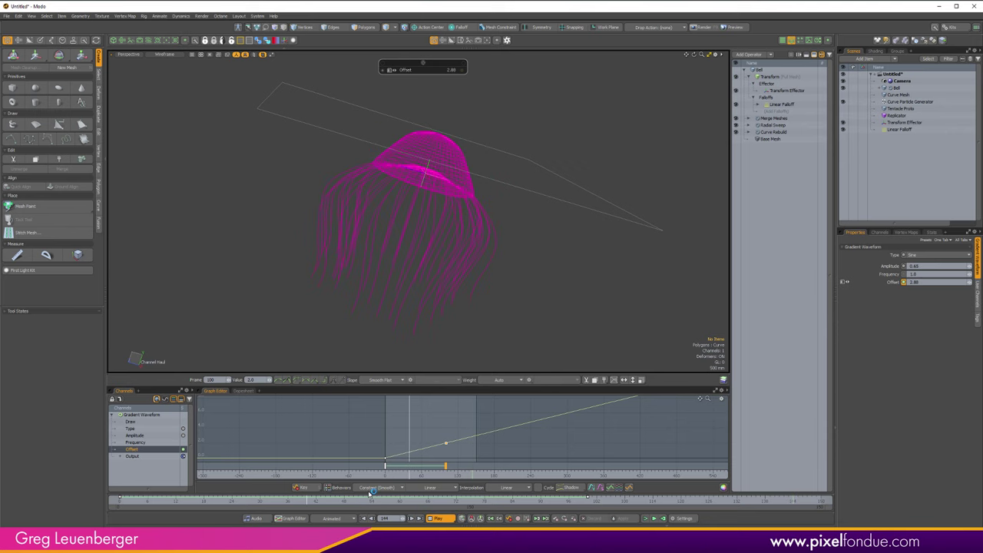
key("space")
key("space")
key("space")
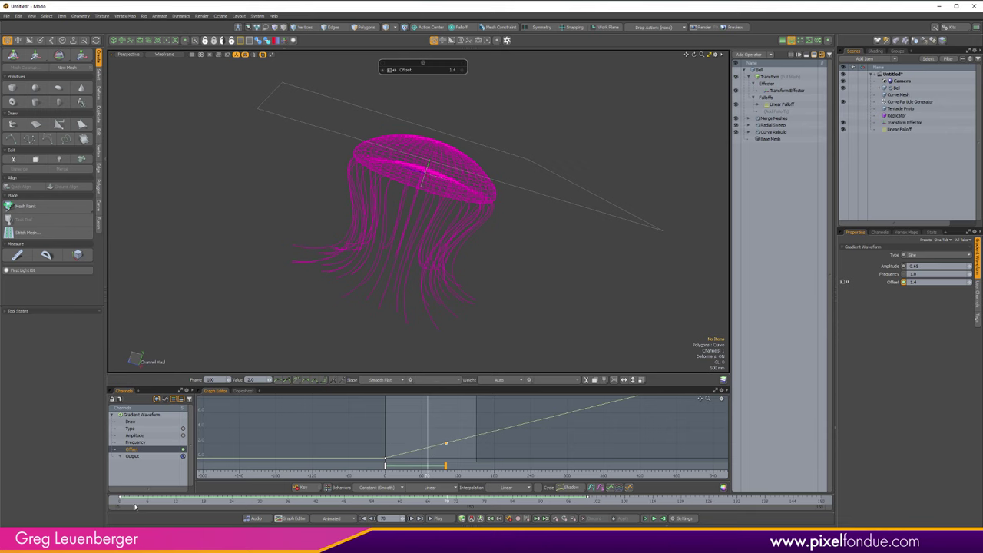
left_click_drag(135, 505, 119, 504)
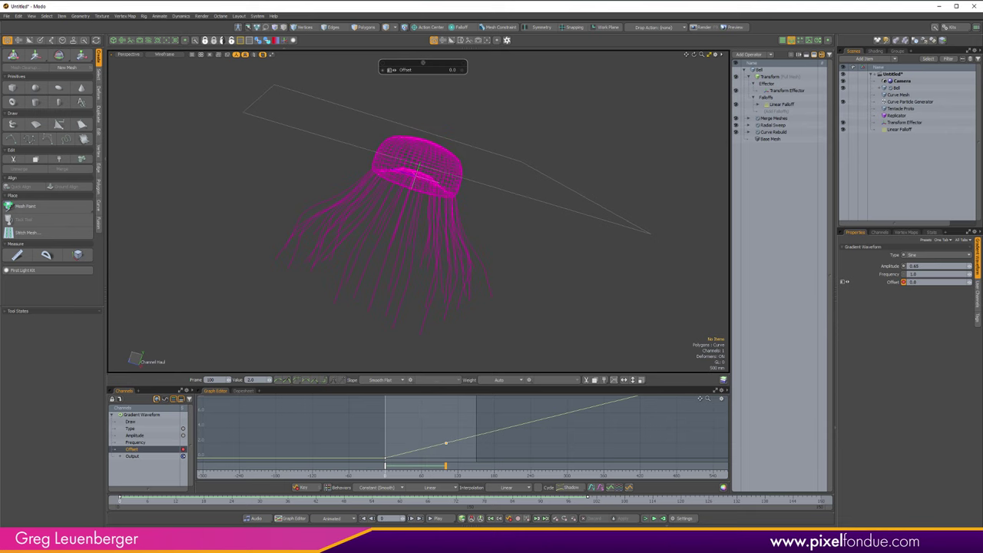
Show the schematic and bring in the Transform (Full Mesh) node connected to the Linear Falloff's output, placing it further downstream
left_click(290, 519)
scroll(496, 426, "down", 3)
left_click_drag(496, 425, 517, 442, "alt")
scroll(484, 449, "down", 1)
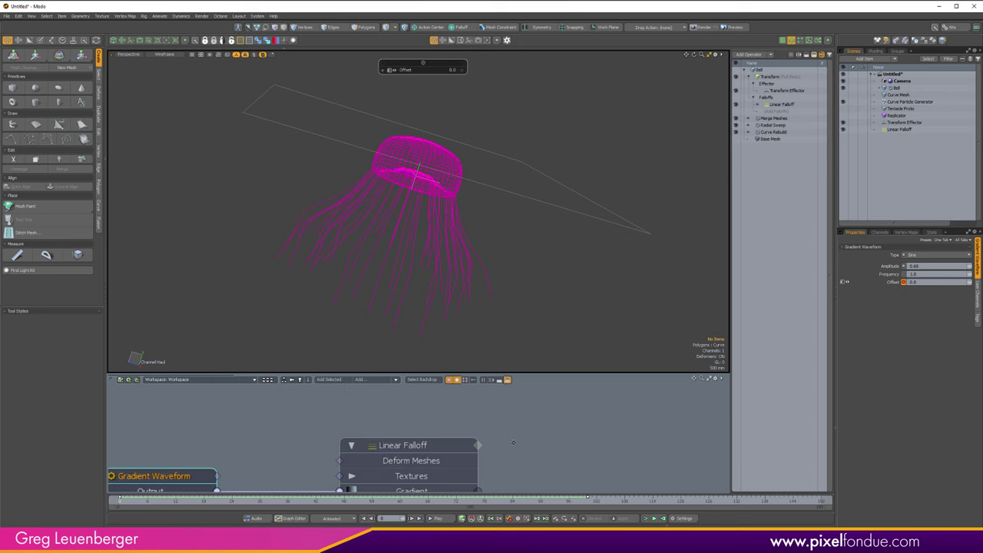
scroll(543, 438, "down", 3)
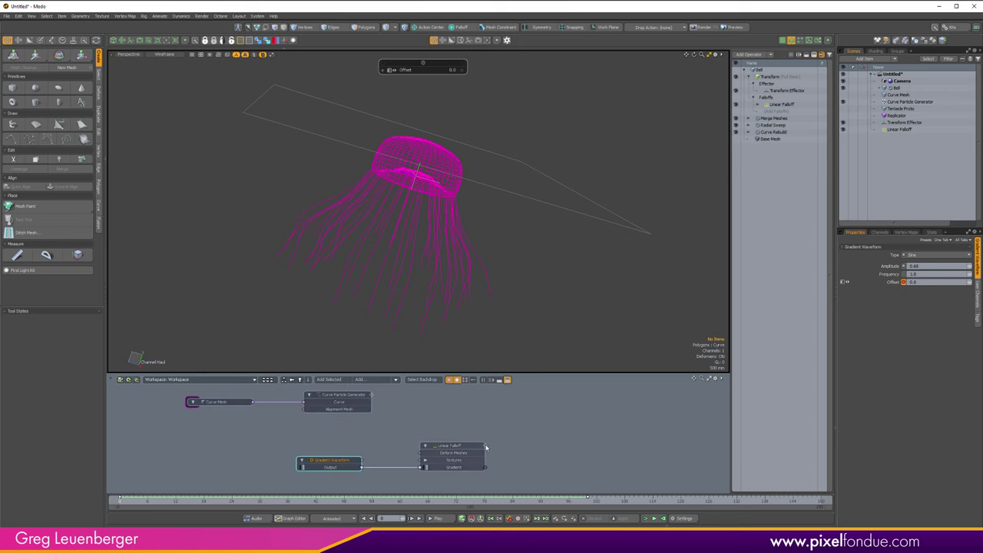
left_click(491, 451)
left_click_drag(477, 434, 620, 437)
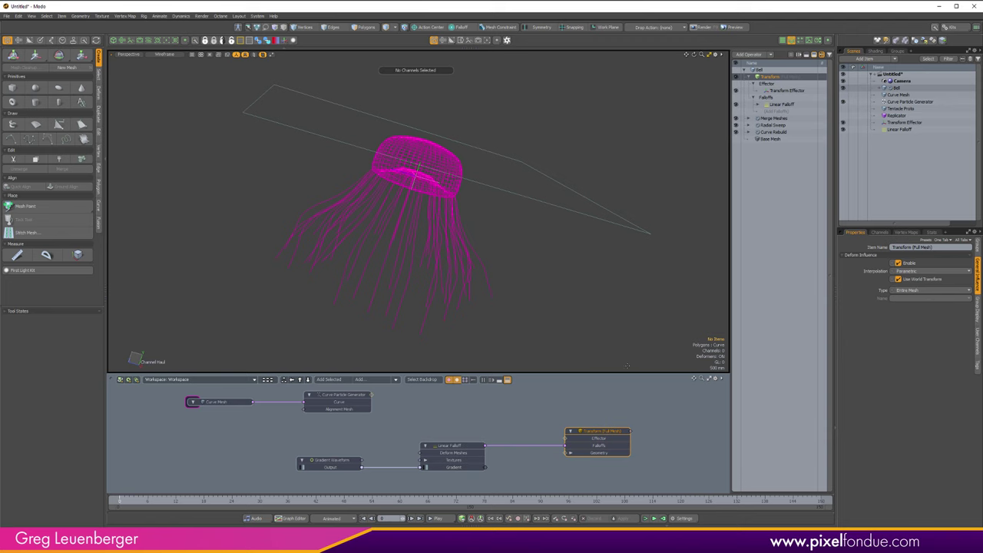
Bring in the Transform Effector node connected to Transform (Full Mesh)'s Effector input and place it above the Linear Falloff node
left_click_drag(573, 451, 569, 438, "alt")
scroll(569, 438, "up", 2)
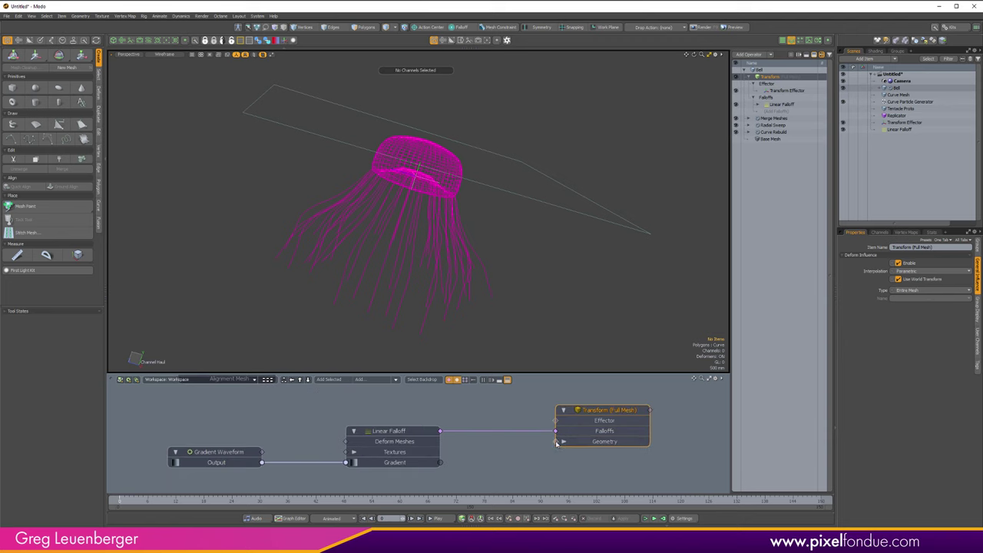
left_click(556, 421)
left_click_drag(486, 403, 518, 434, "alt")
left_click_drag(519, 433, 408, 432)
left_click_drag(581, 477, 564, 426, "alt")
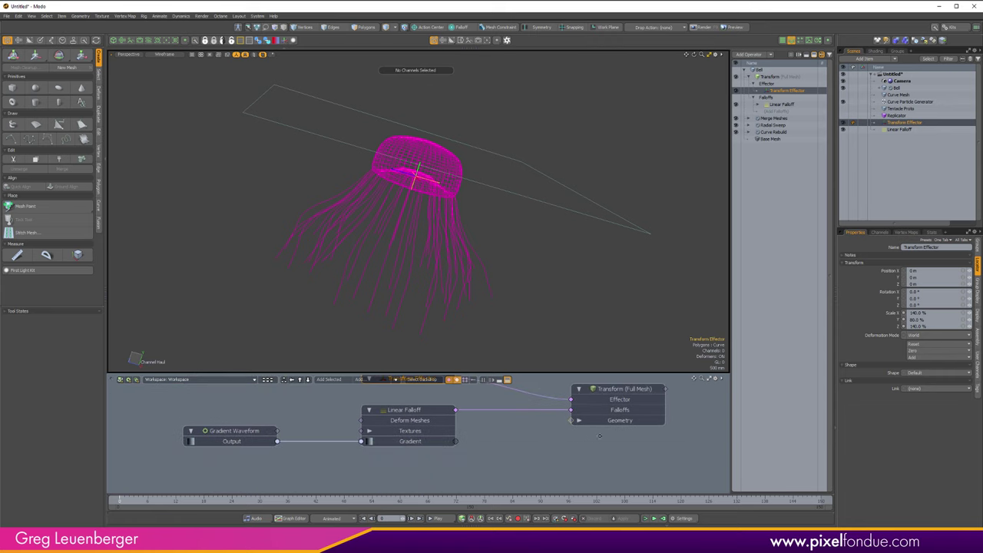
Move the Curve Mesh and Curve Particle Generator nodes away from the deformer network and enlarge the schematic area
scroll(599, 436, "down", 3)
scroll(452, 403, "up", 1)
mouse_move(291, 406)
left_mouse_down("alt")
mouse_move(370, 430)
mouse_move(507, 398)
mouse_move(464, 411)
mouse_move(281, 399)
left_mouse_up("alt")
left_click_drag(362, 409, 354, 408, "alt")
scroll(356, 408, "down", 4)
scroll(632, 442, "up", 4)
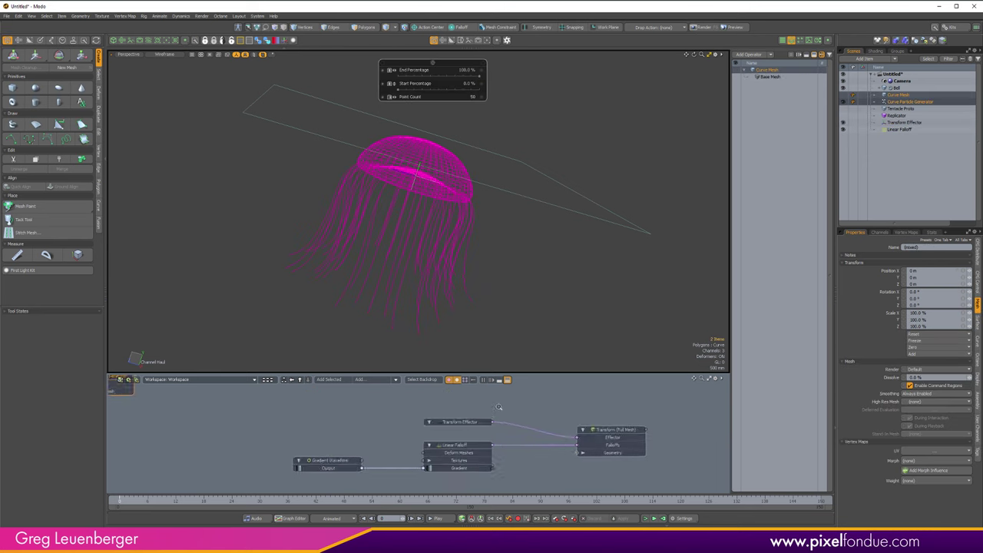
scroll(489, 407, "up", 1)
left_click_drag(530, 407, 496, 405, "alt")
left_click(496, 405)
left_click_drag(534, 372, 532, 301)
scroll(492, 338, "up", 3)
scroll(507, 338, "down", 2)
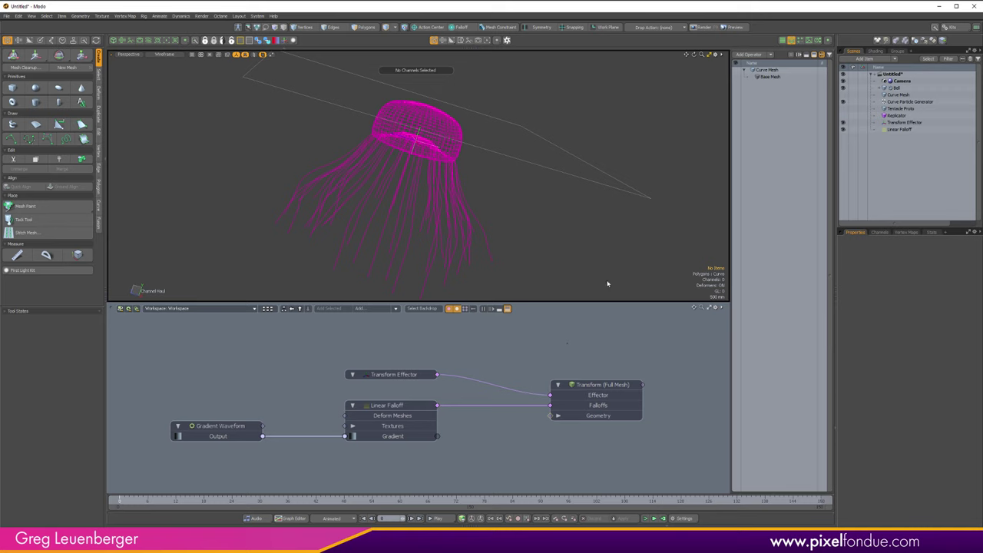
Disconnect the Linear Falloff from Transform (Full Mesh)'s Falloffs input, and move it with the Gradient Waveform node to make room
left_click_drag(535, 406, 512, 409)
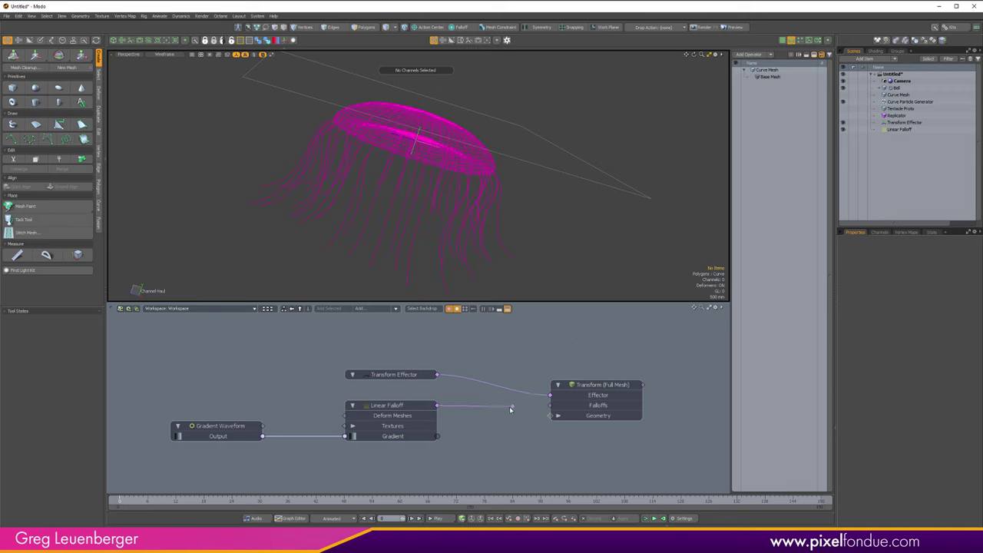
scroll(491, 433, "down", 3)
left_click_drag(538, 212, 470, 167, "alt")
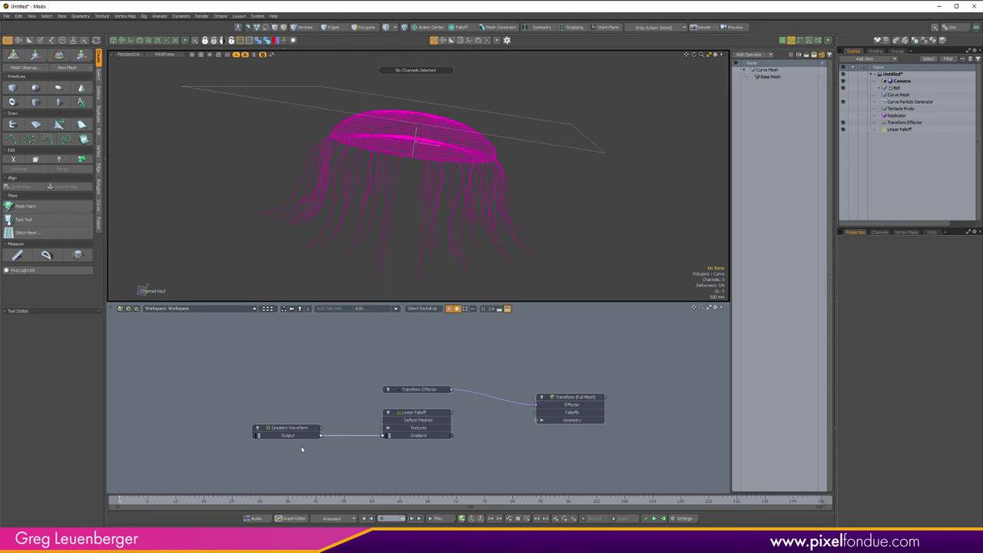
left_click_drag(245, 462, 352, 446)
left_click(494, 450)
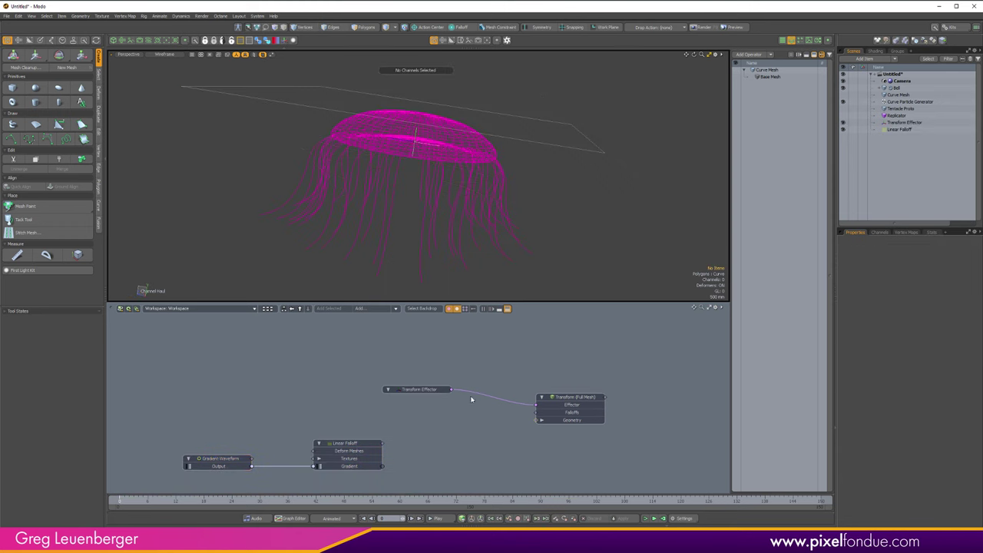
Add a Blend Falloff node and connect its output to Transform (Full Mesh)'s Falloffs input, checking it in the Bell's operator stack
left_click(367, 310)
type("time")
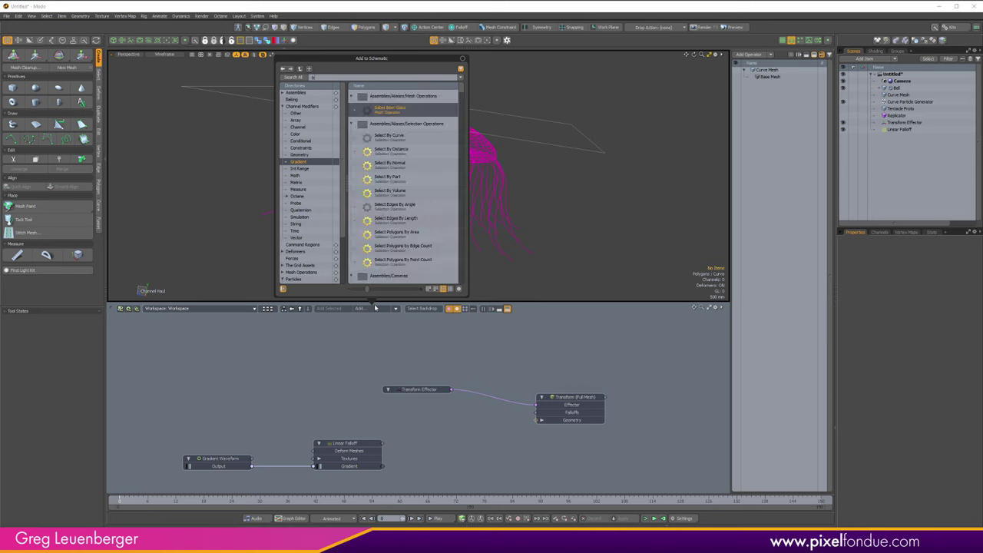
key("Return")
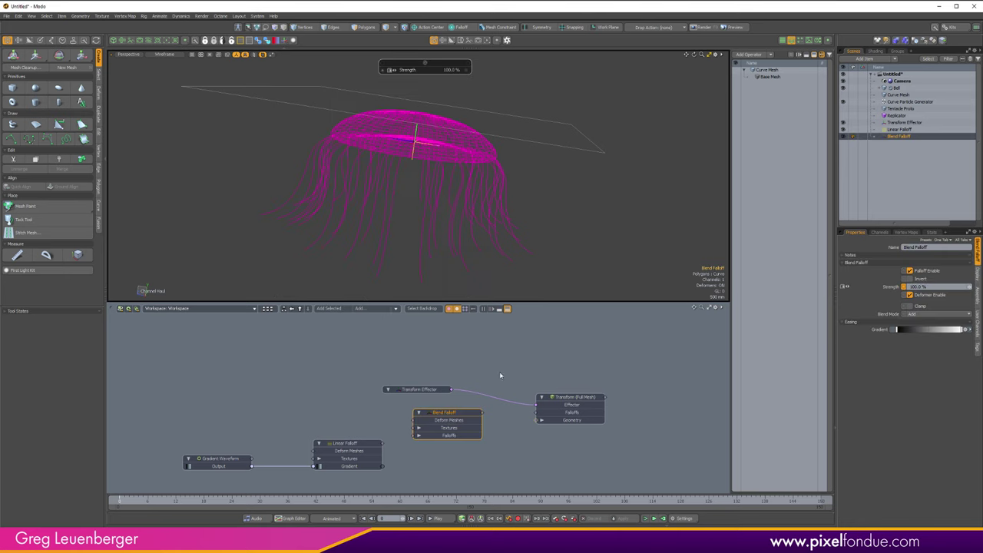
left_click_drag(530, 426, 546, 417)
left_click(898, 89)
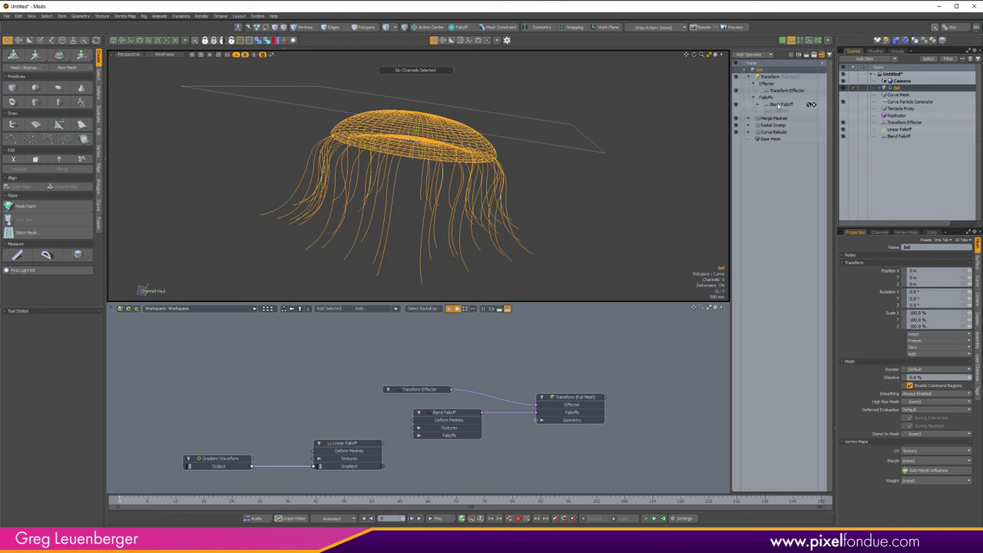
Set the Blend Falloff's Blend Mode to Multiply
left_click(456, 415)
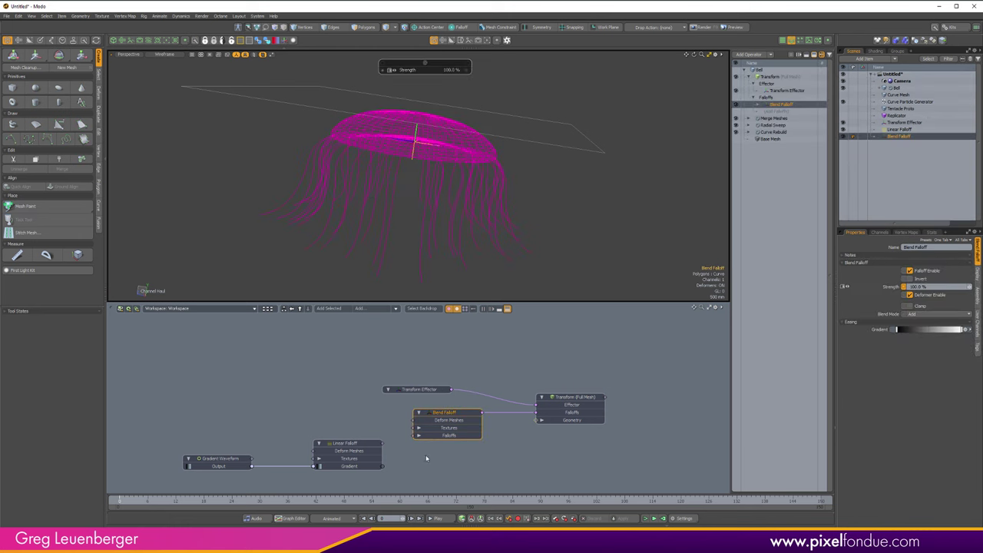
scroll(428, 450, "up", 2)
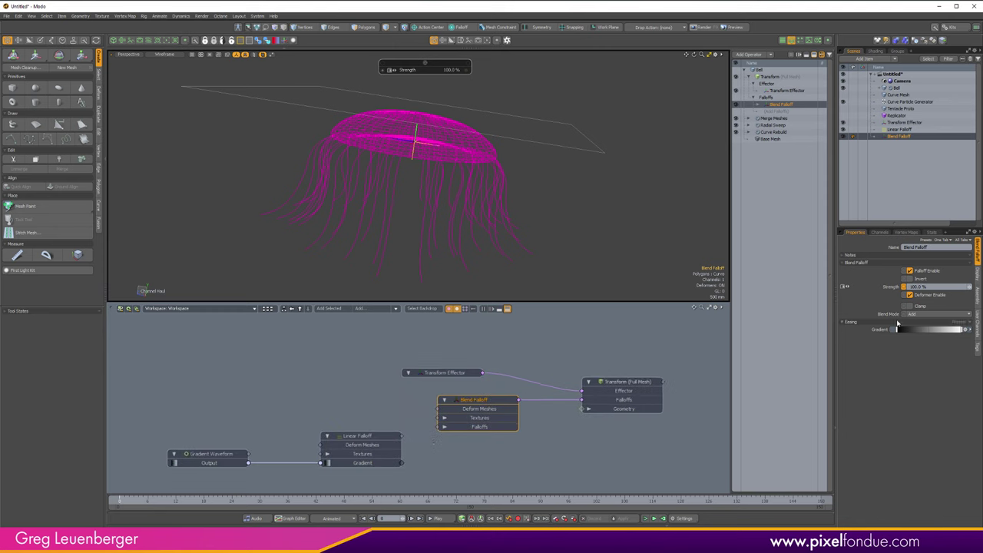
left_click(931, 314)
left_click(930, 325)
Move the Gradient Waveform and Linear Falloff nodes further from the Blend Falloff, and connect the Linear Falloff's output to its Falloffs input
left_click_drag(318, 429, 324, 425, "alt")
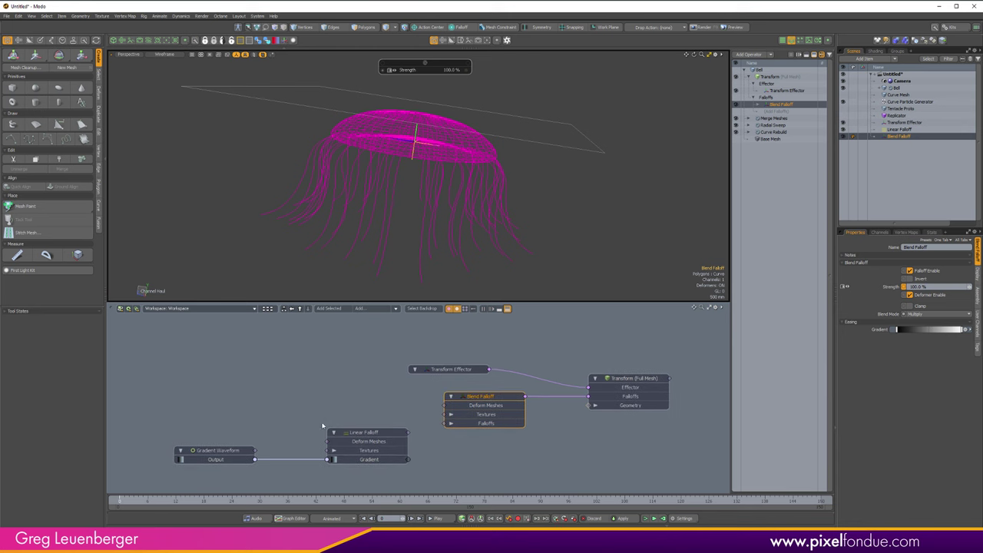
left_click_drag(195, 413, 455, 425)
left_click(350, 464)
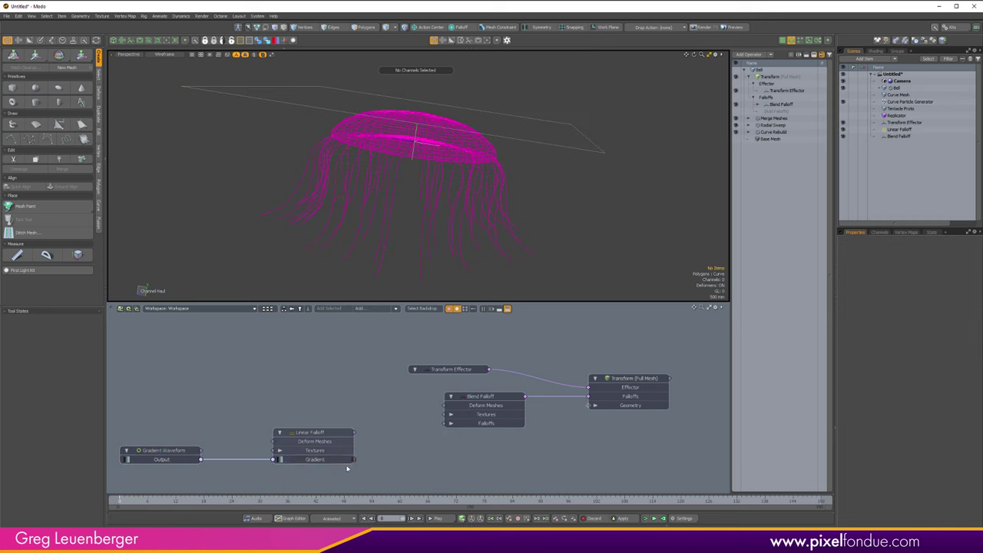
left_click_drag(353, 433, 452, 425)
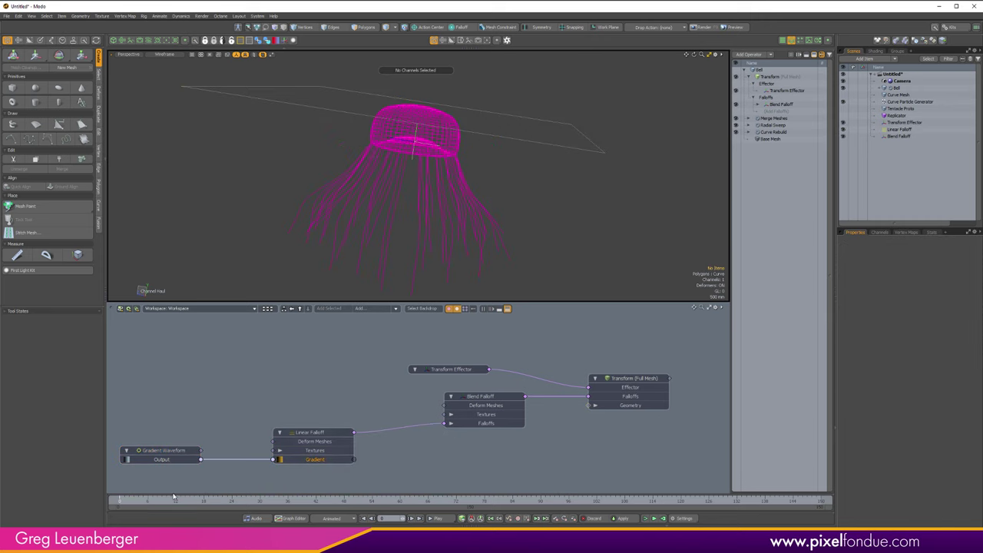
Inspect the bell from the front at the first frame, selecting its upper rows of vertices and clearing the selection
mouse_move(122, 504)
left_mouse_down()
mouse_move(676, 503)
mouse_move(119, 503)
left_mouse_up()
left_click_drag(492, 212, 464, 228, "alt")
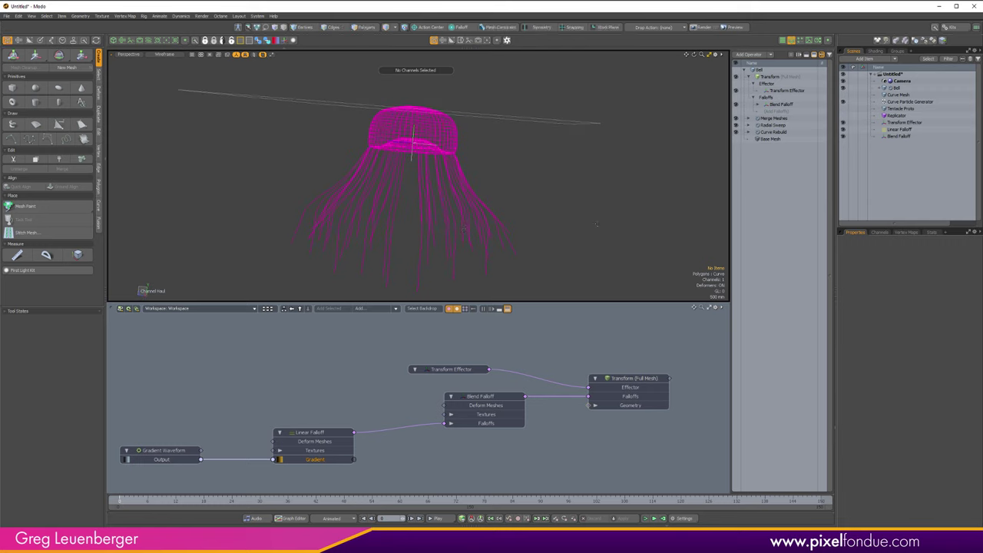
left_click_drag(583, 177, 538, 156, "alt")
left_click_drag(422, 150, 415, 149, "alt")
key("KP_2")
left_click_drag(373, 111, 399, 162, "alt+shift")
scroll(402, 163, "up", 3)
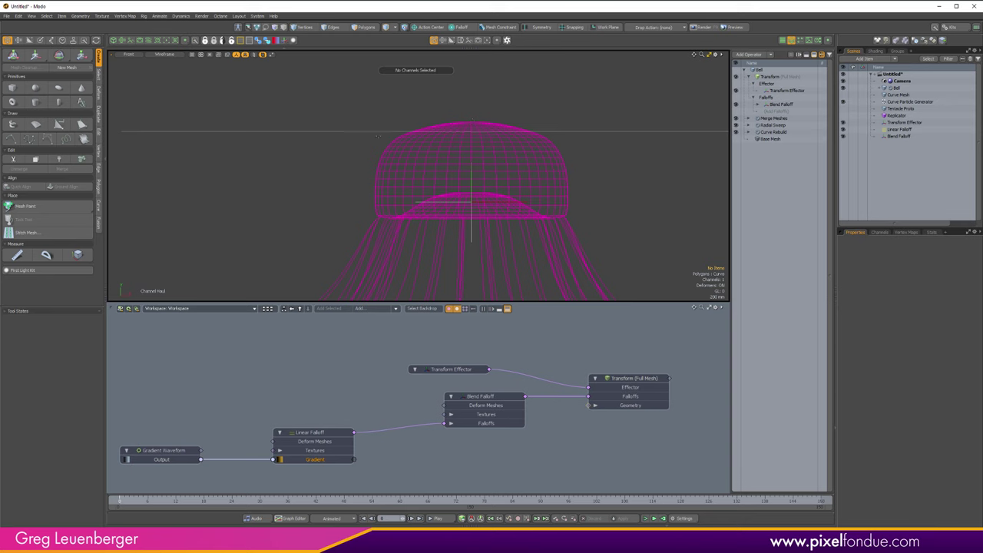
key("1")
left_click_drag(352, 178, 615, 132)
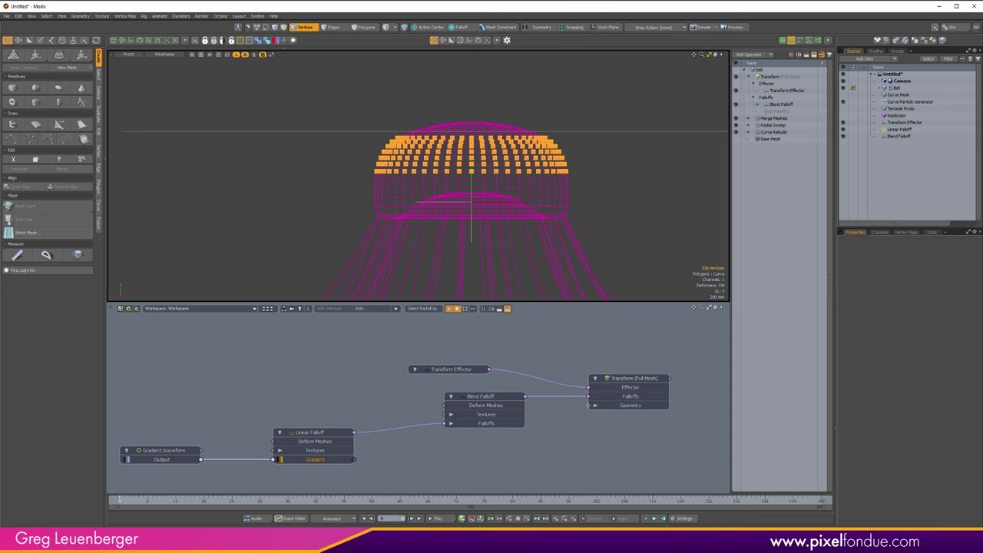
left_click(261, 228)
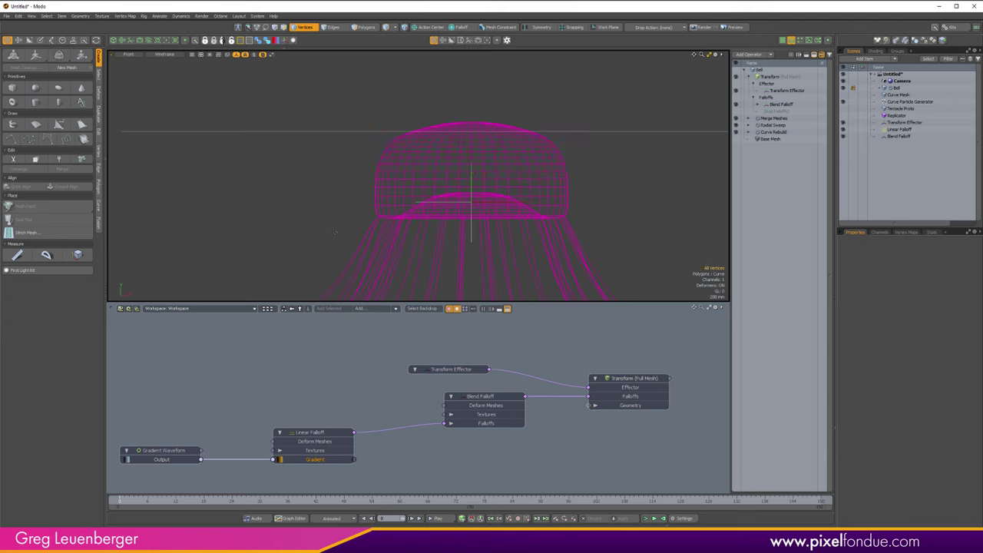
Add a second Linear Falloff to the schematic and place its node just above the existing Linear Falloff node
scroll(420, 358, "down", 3)
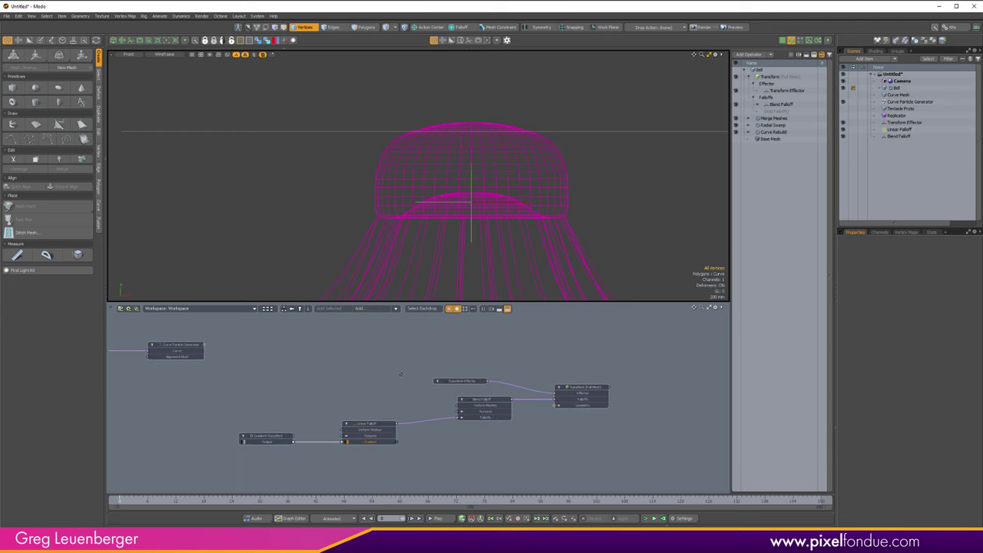
left_click(368, 310)
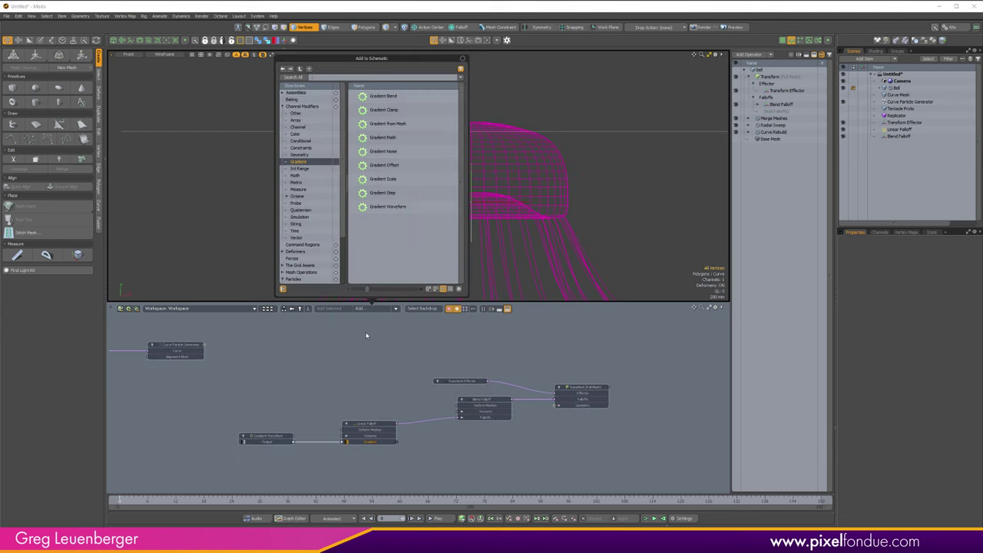
type("linear")
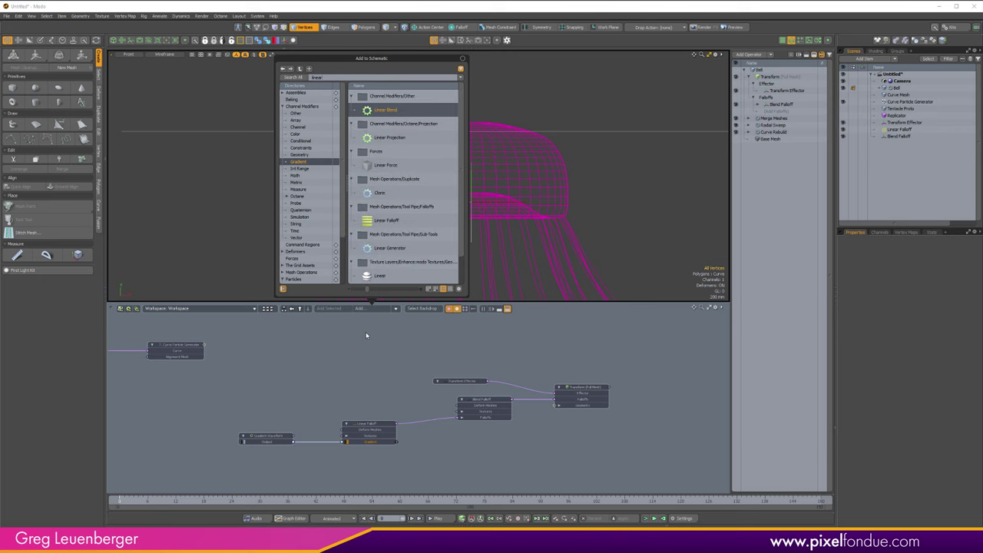
left_click_drag(425, 383, 364, 396)
Set the second Linear Falloff's Axis to Y, enable Invert, and increase its Range to about 3.04 m
scroll(464, 197, "down", 3)
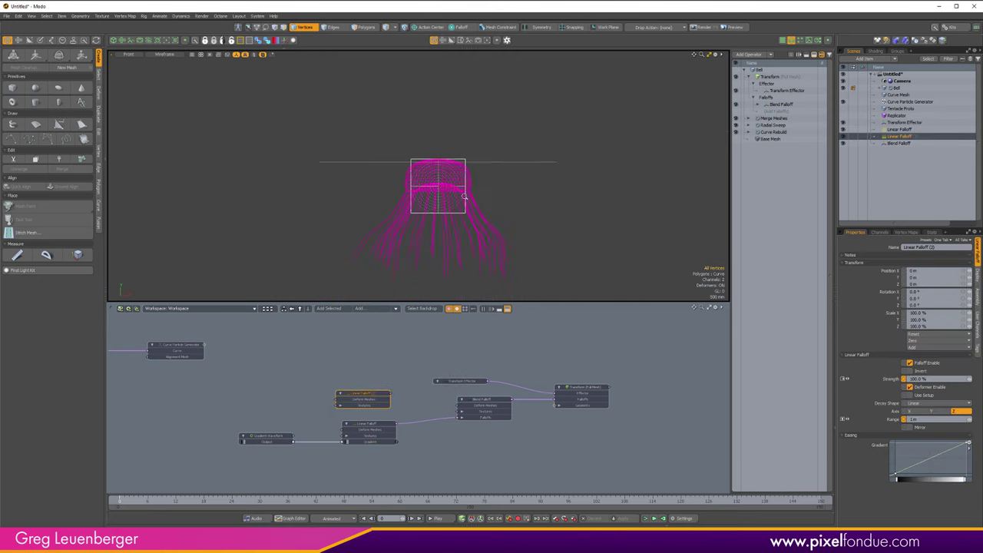
key("p")
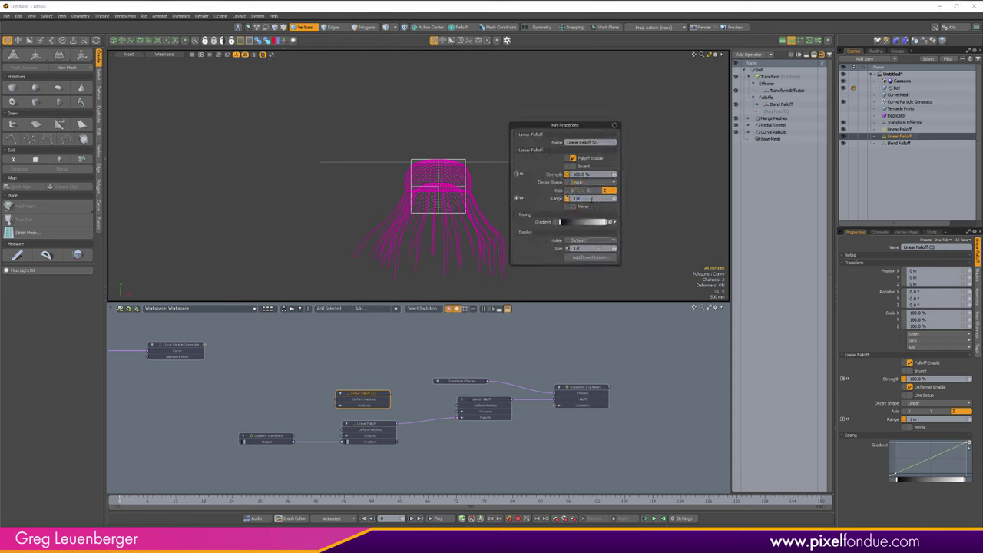
left_click(592, 191)
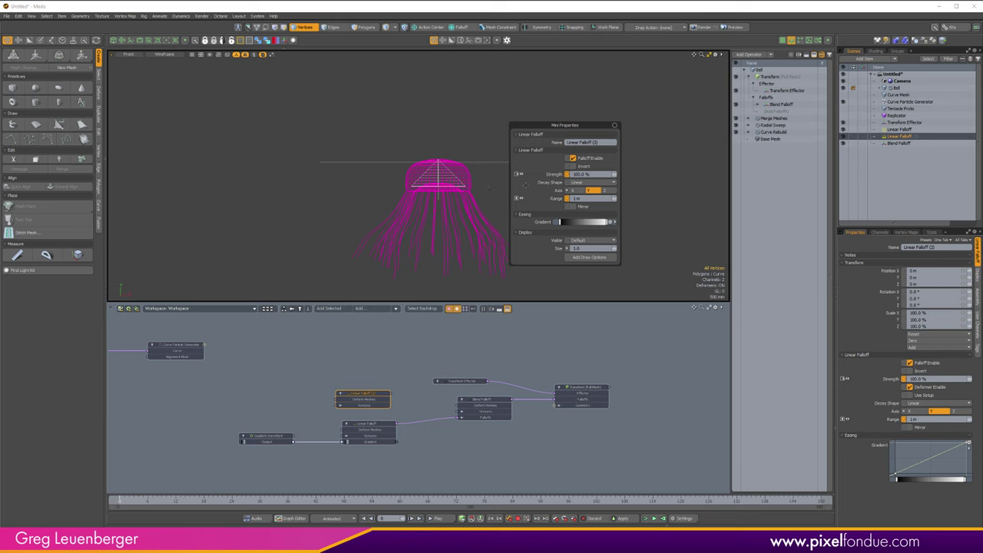
left_click(572, 165)
left_click_drag(451, 180, 524, 197, "alt+shift")
key("c")
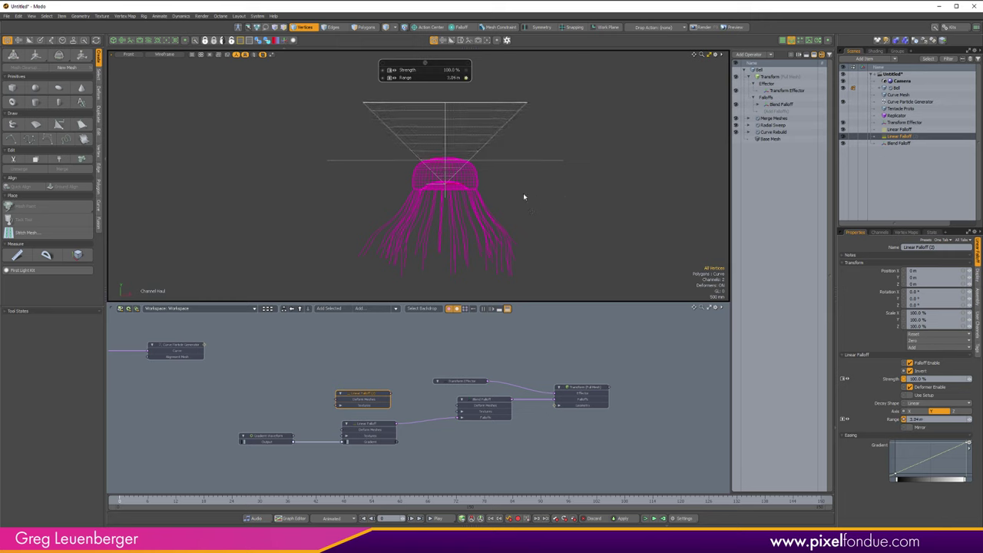
Move the second Linear Falloff down through the tentacles to about -2.16 m in Y
key("5")
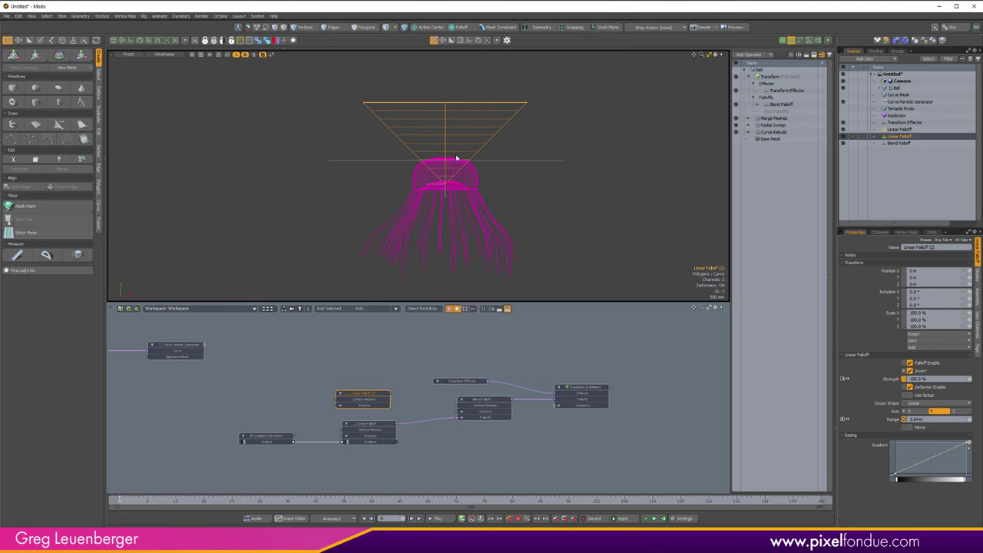
key("y")
left_click_drag(444, 183, 440, 243)
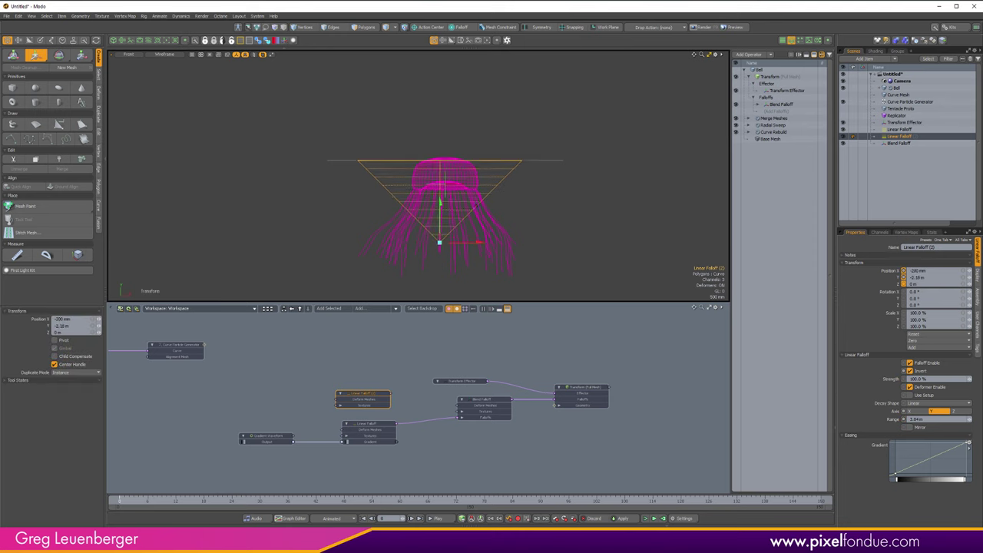
scroll(445, 202, "up", 3)
left_click_drag(445, 201, 475, 177, "alt+shift")
scroll(475, 176, "down", 1)
Increase the second Linear Falloff's Range to about 3.73 m and lower it to about -2.88 m in Y
key("c")
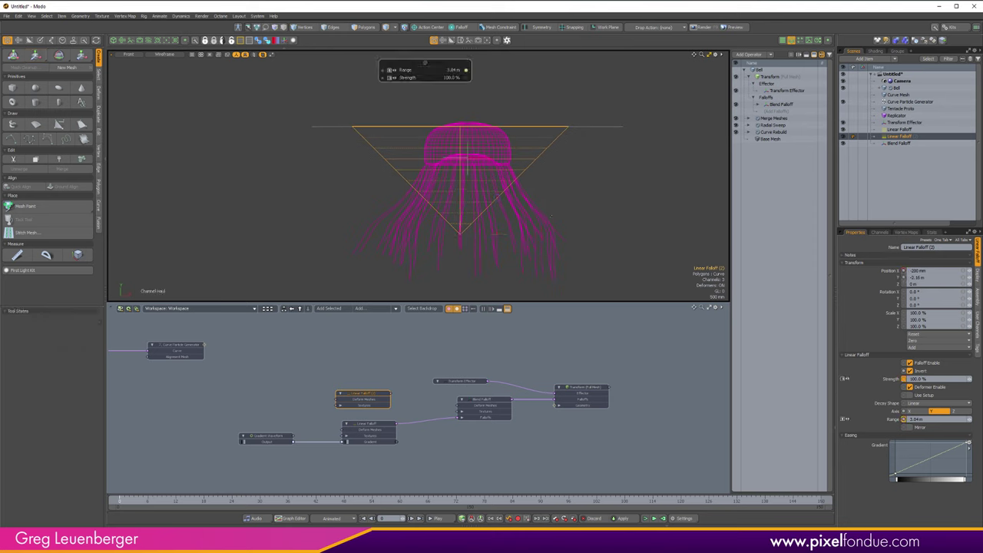
left_click_drag(466, 186, 461, 221)
key("w")
scroll(612, 210, "down", 2)
left_click_drag(612, 209, 572, 205, "alt+shift")
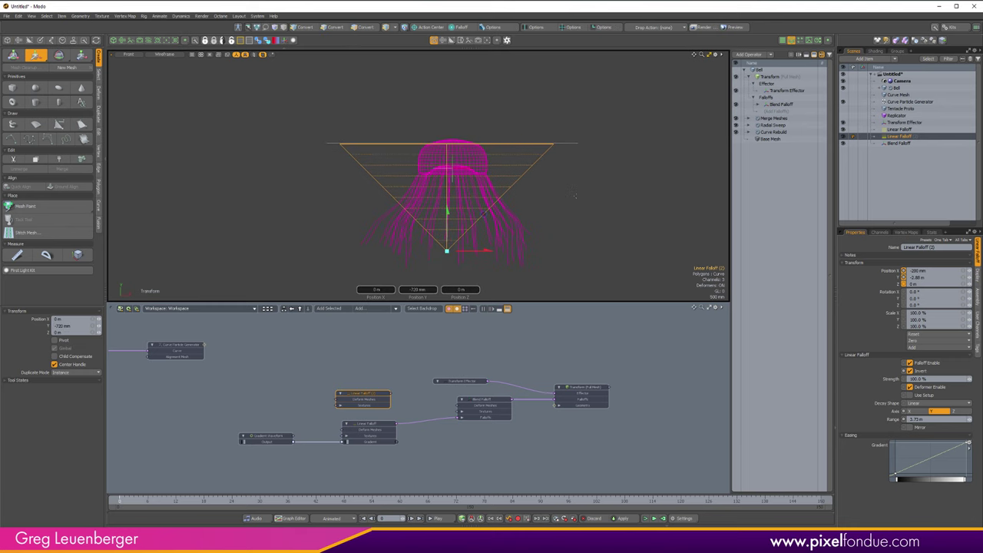
Connect Linear Falloff (2)'s output to the Blend Falloff's Falloffs input, and scrub the timeline to check the combined motion
scroll(383, 397, "up", 2)
left_click_drag(389, 390, 513, 430)
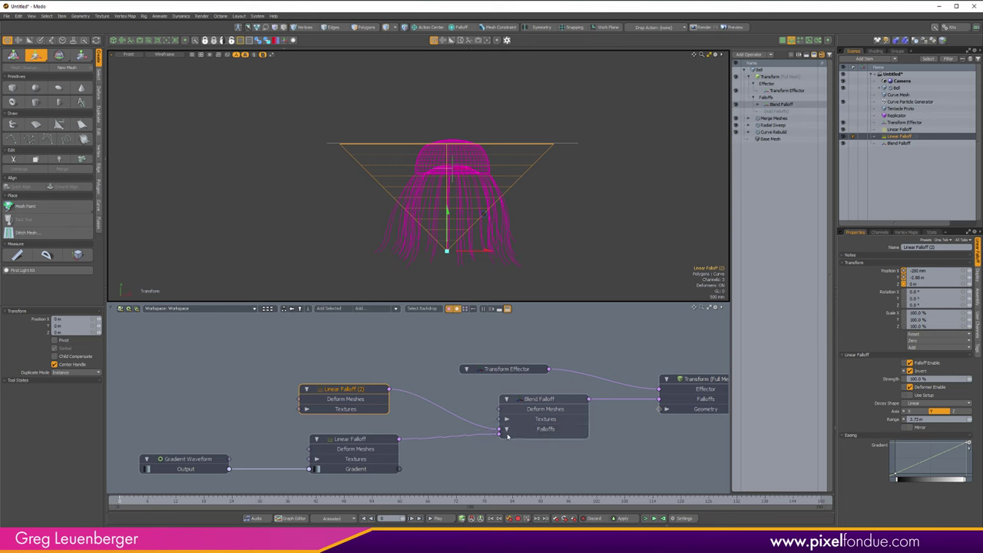
left_click_drag(506, 234, 523, 209, "alt+shift")
left_click_drag(140, 502, 152, 502)
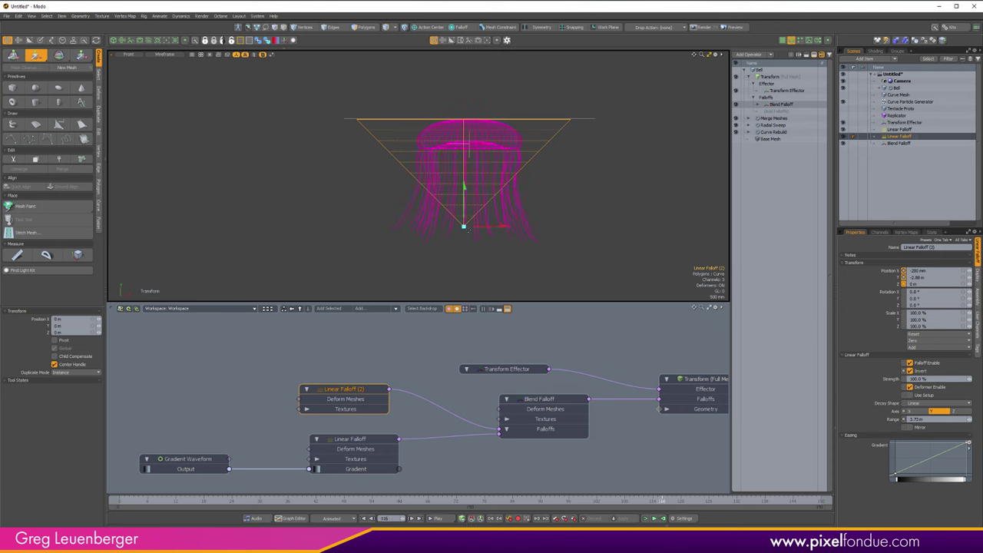
key("q")
scroll(464, 225, "up", 3)
scroll(466, 235, "down", 2)
left_click_drag(468, 251, 447, 271, "alt+shift")
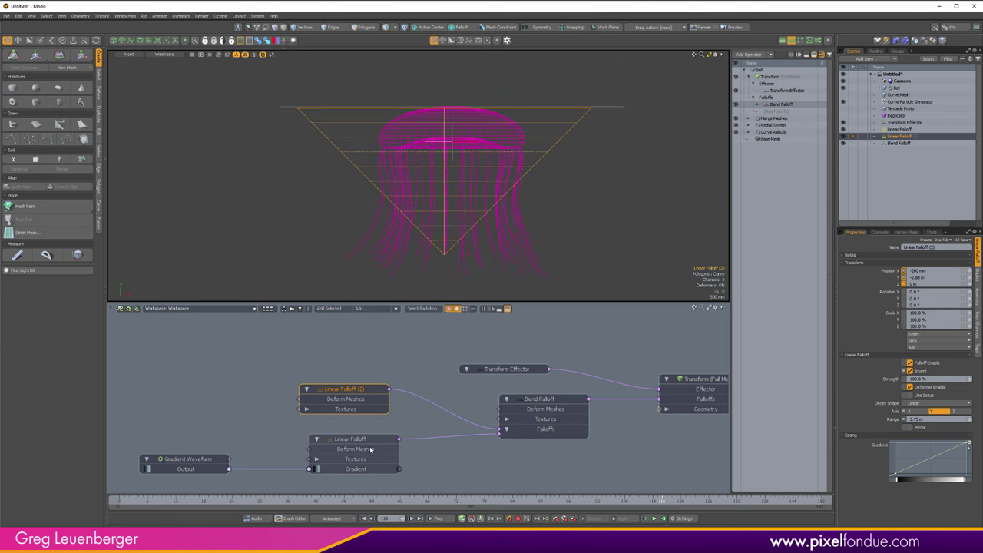
left_click(119, 503)
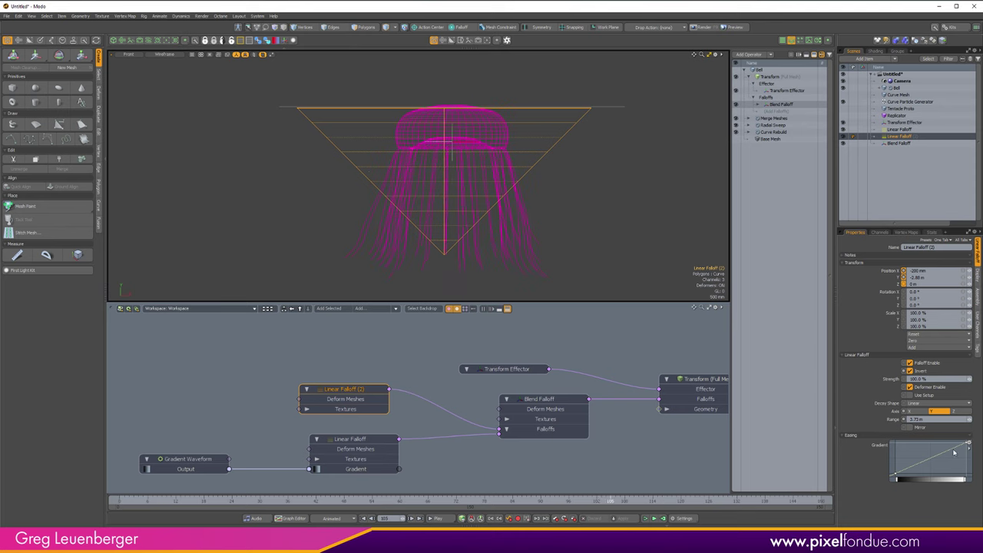
Reshape Linear Falloff (2)'s easing gradient by raising the start key to 100%, lowering the end key to about 76%, and adding a key near 70%
left_click_drag(911, 460, 910, 430)
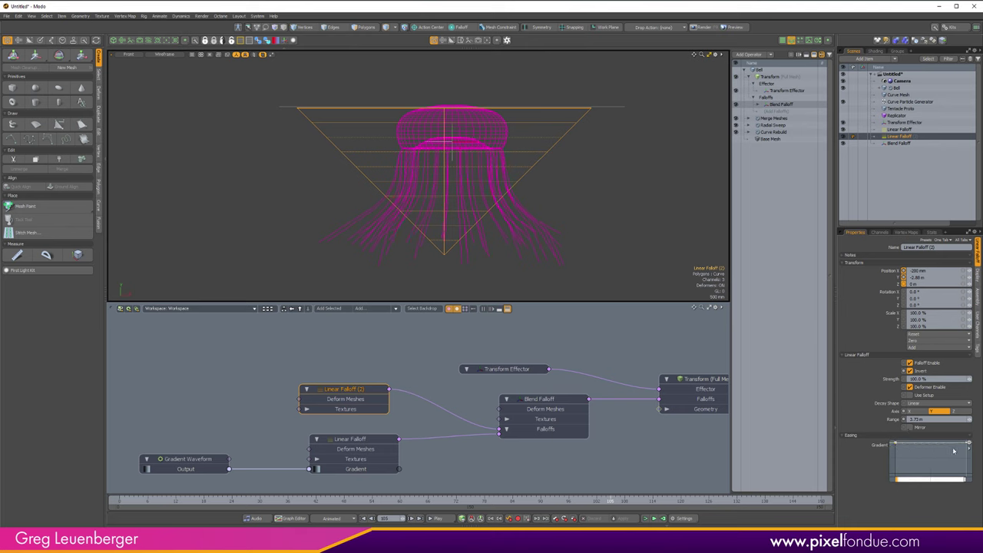
left_click_drag(966, 445, 967, 459)
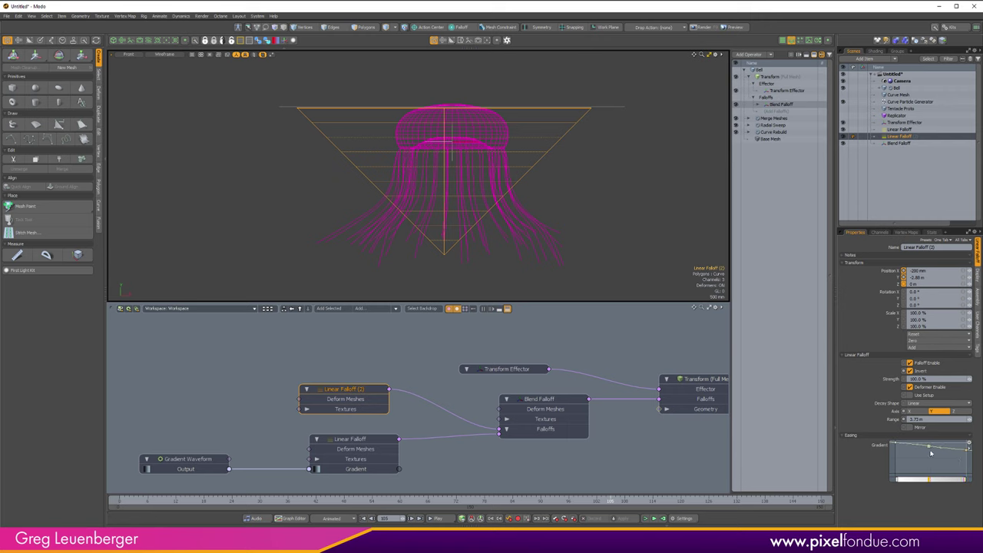
left_click_drag(931, 482, 945, 482)
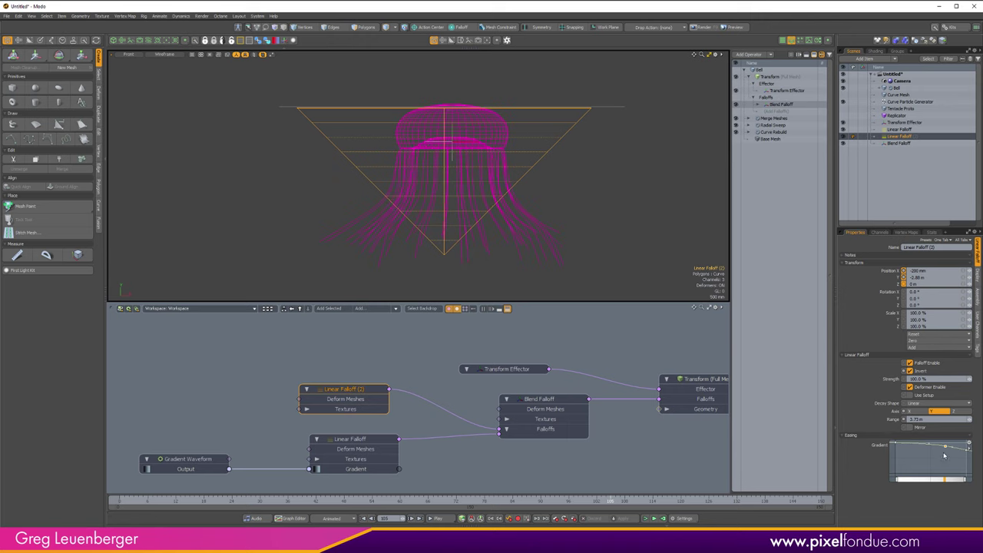
left_click_drag(945, 447, 947, 462)
Open Linear Falloff (2)'s gradient in the Gradient Editor and raise its middle key to about 111%
double_click(969, 446)
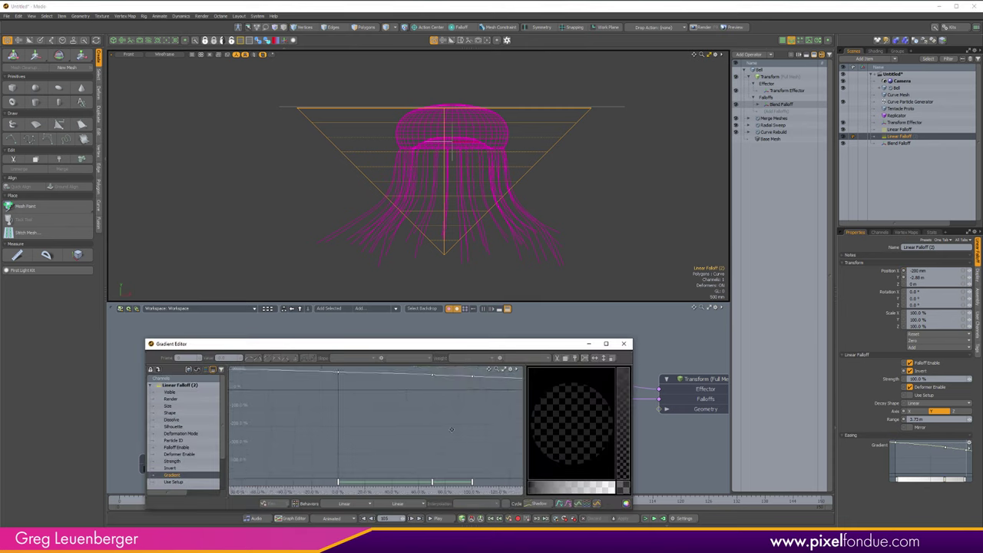
left_click_drag(451, 430, 415, 419, "ctrl+alt")
left_click_drag(487, 370, 460, 372, "alt")
left_click(412, 397)
left_click_drag(412, 397, 421, 414, "ctrl+alt")
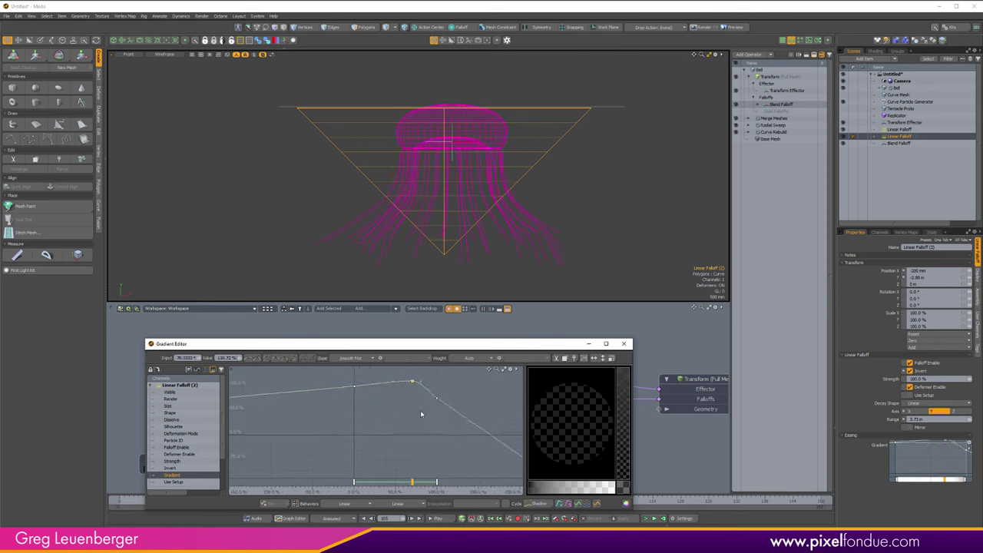
Set the gradient's behaviors before the first key and after the last key to Constant, and fit the curve in view
left_click(344, 503)
left_click(344, 489)
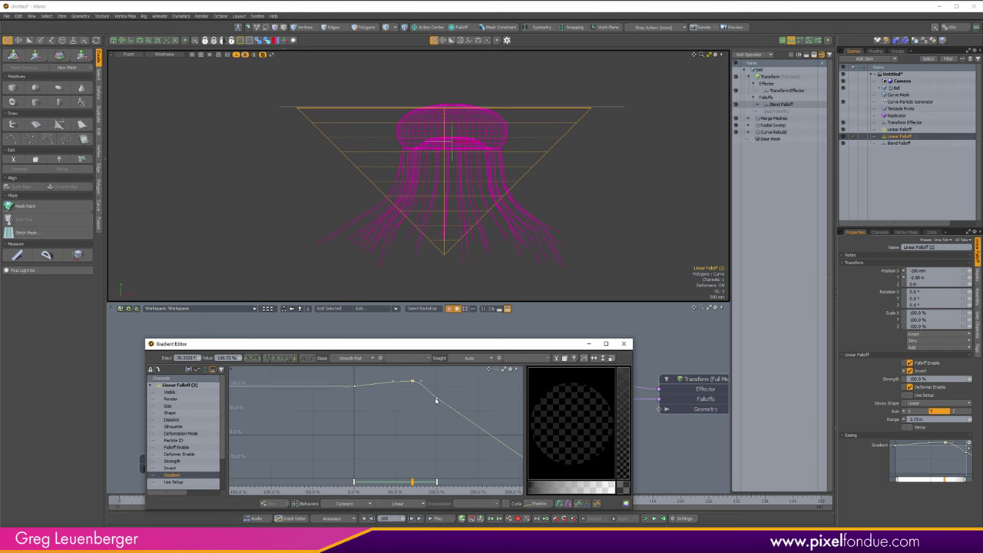
left_click(398, 503)
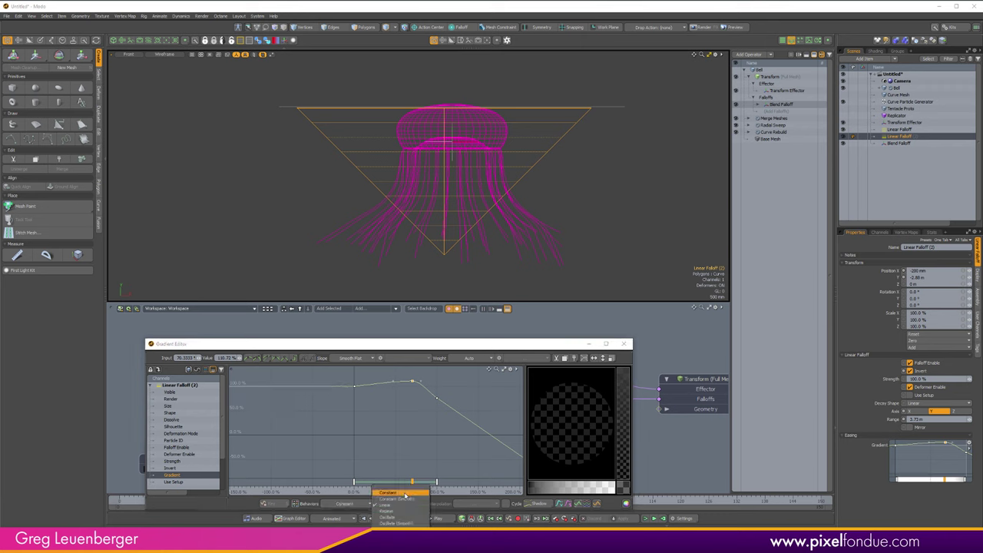
left_click(405, 496)
key("a")
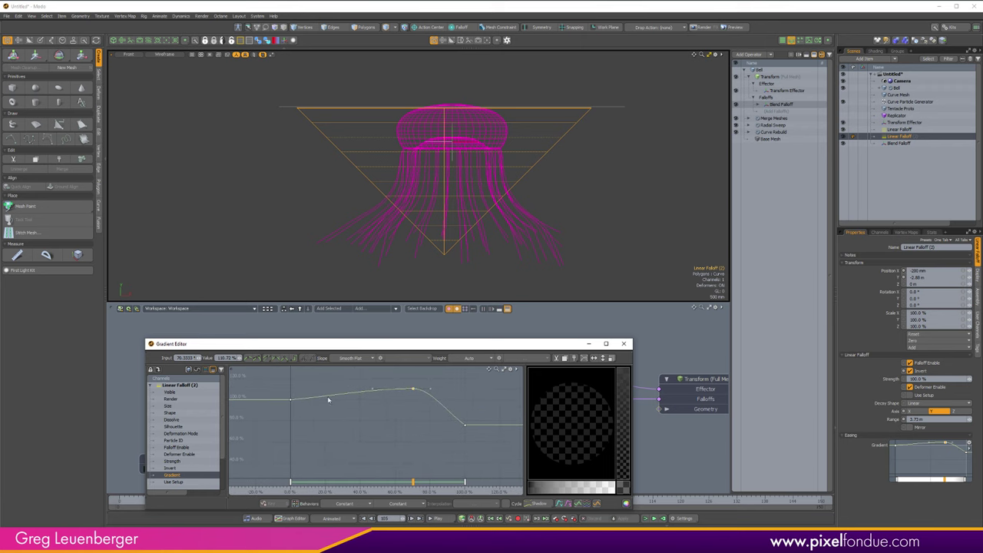
Check the gradient's start and end keys, and move the middle key to about 78% input with a value of about 138%
left_click(290, 399)
left_click_drag(447, 350, 494, 305)
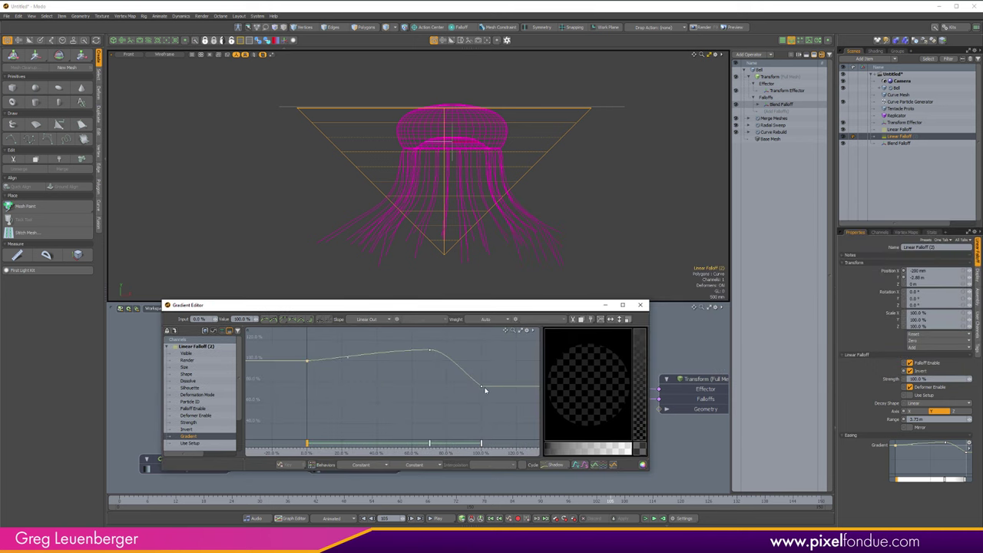
left_click(481, 387)
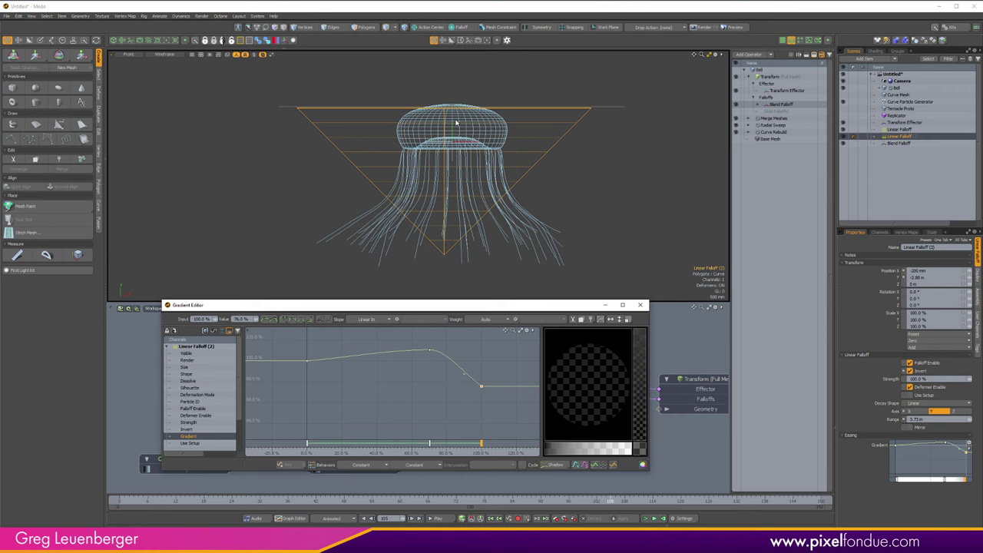
left_click_drag(461, 377, 425, 377, "alt")
left_click(428, 363)
left_click_drag(483, 360, 484, 356)
mouse_move(435, 399)
left_mouse_down()
mouse_move(443, 399)
mouse_move(363, 403)
mouse_move(439, 401)
mouse_move(441, 410)
mouse_move(438, 356)
mouse_move(400, 355)
mouse_move(367, 394)
mouse_move(426, 390)
mouse_move(440, 412)
mouse_move(446, 401)
mouse_move(489, 396)
mouse_move(444, 406)
left_mouse_up()
Scrub the timeline to review the bell's pulse with the reshaped gradient, check the end key, and close the Gradient Editor
left_click(124, 502)
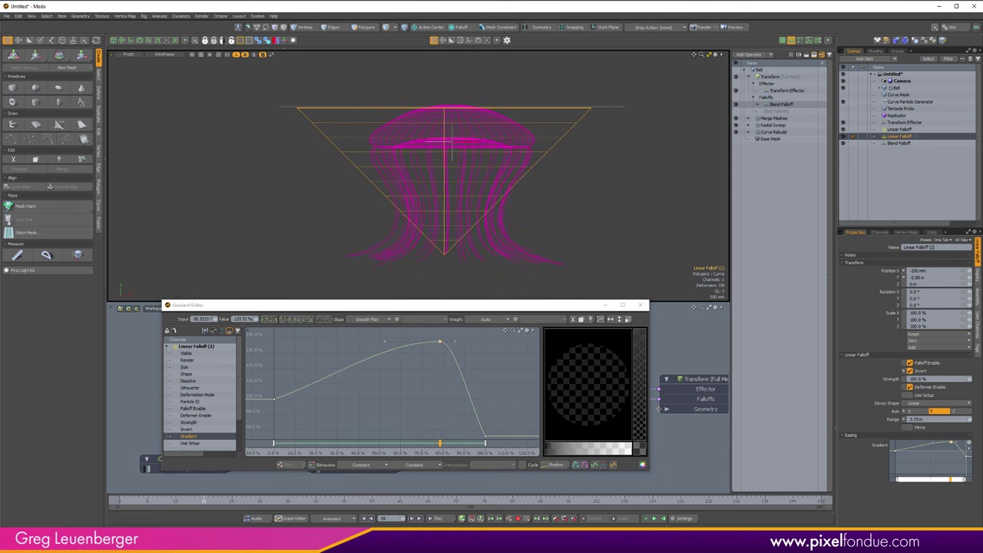
left_click_drag(227, 501, 344, 500)
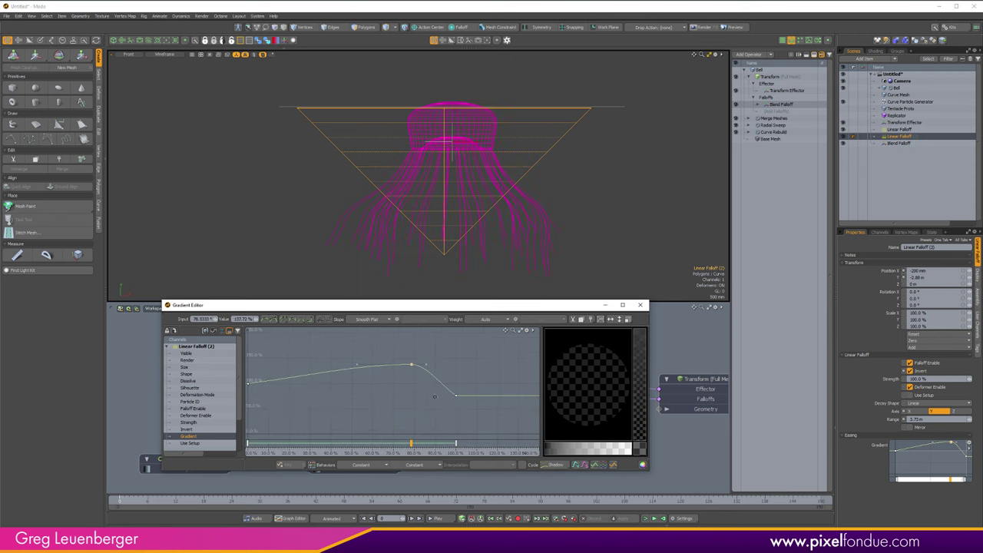
left_click(489, 391)
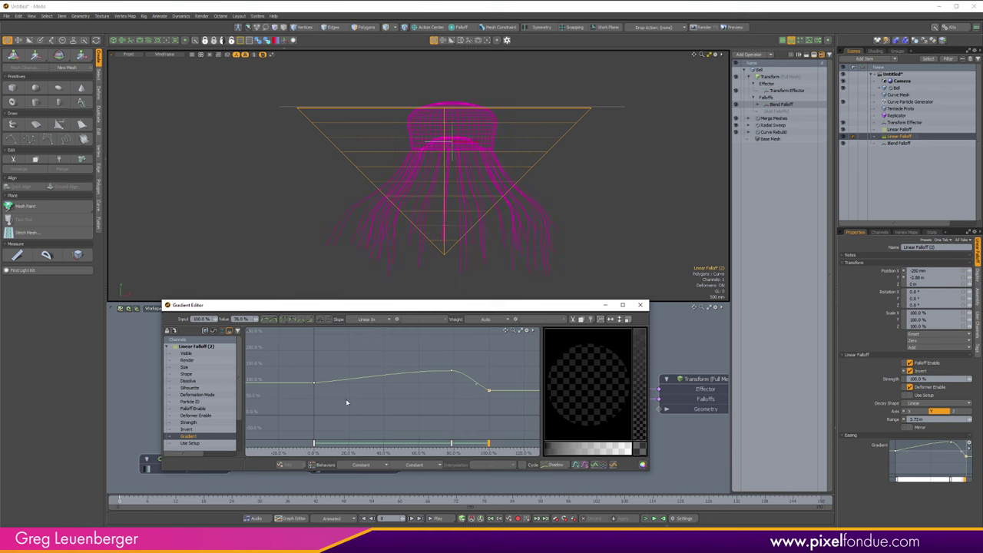
left_click(640, 305)
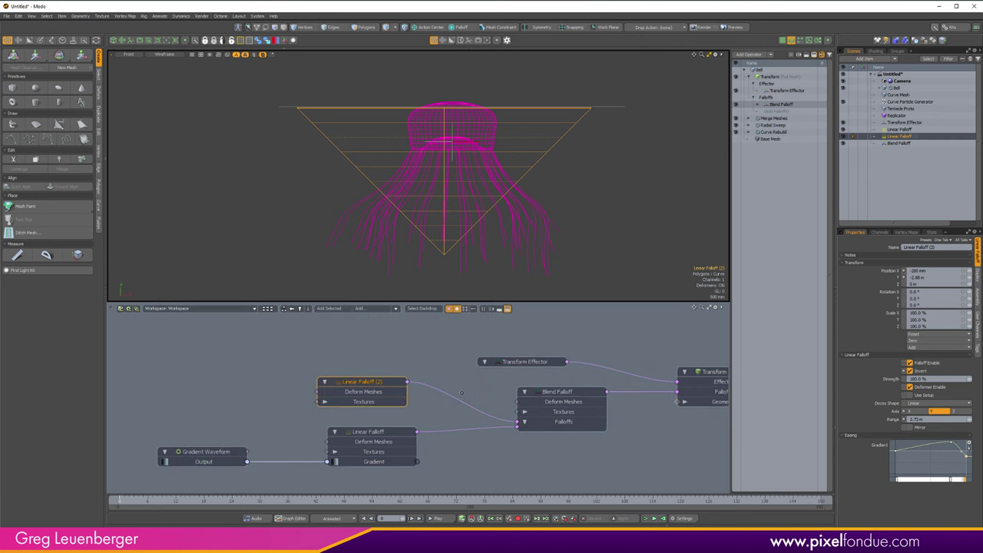
Hide the falloff guides in the viewport and switch it to the Perspective view
left_click_drag(462, 393, 438, 384, "alt")
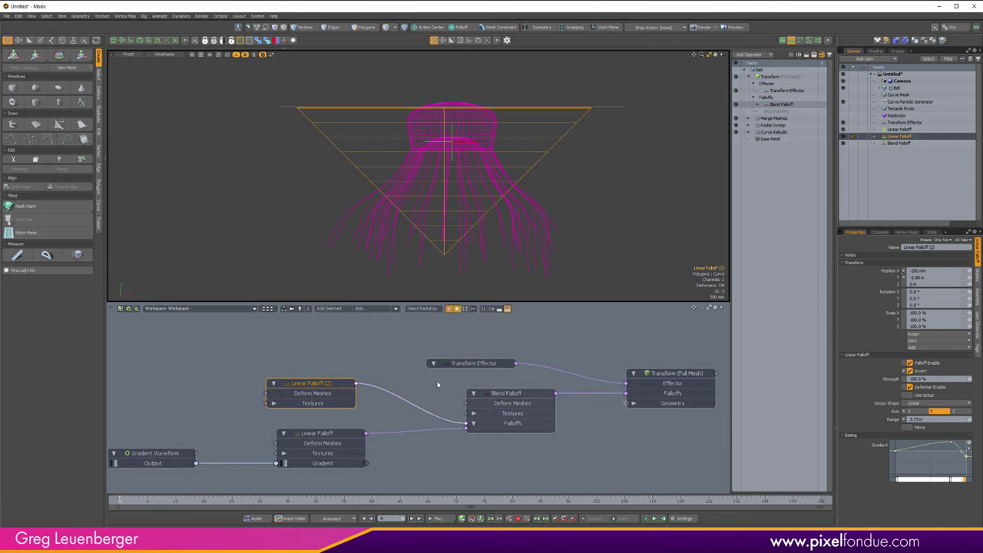
key("ctrl+2")
left_click(564, 206)
key("ctrl+space")
left_click(596, 166)
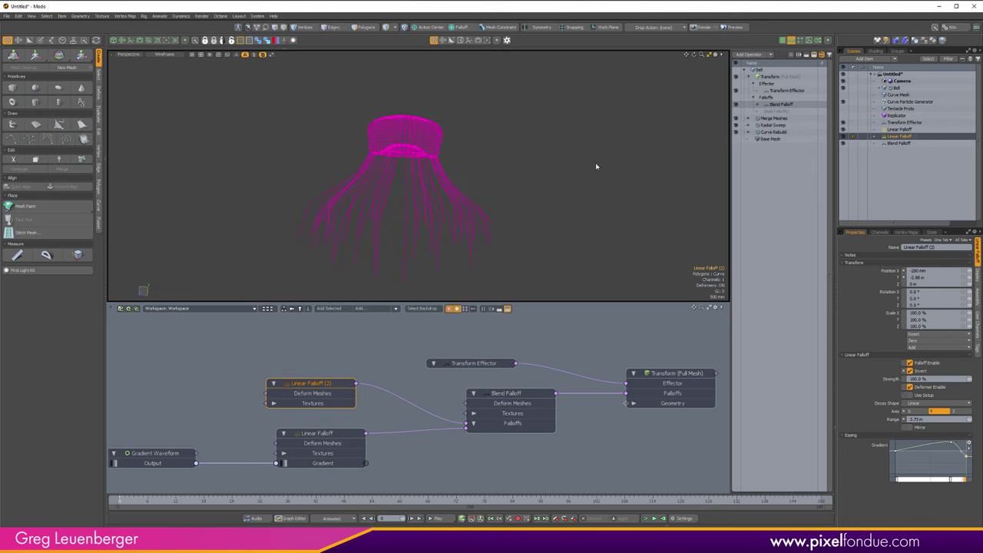
Play back the jellyfish animation in the Perspective view and stop it
left_click_drag(455, 260, 570, 182, "alt")
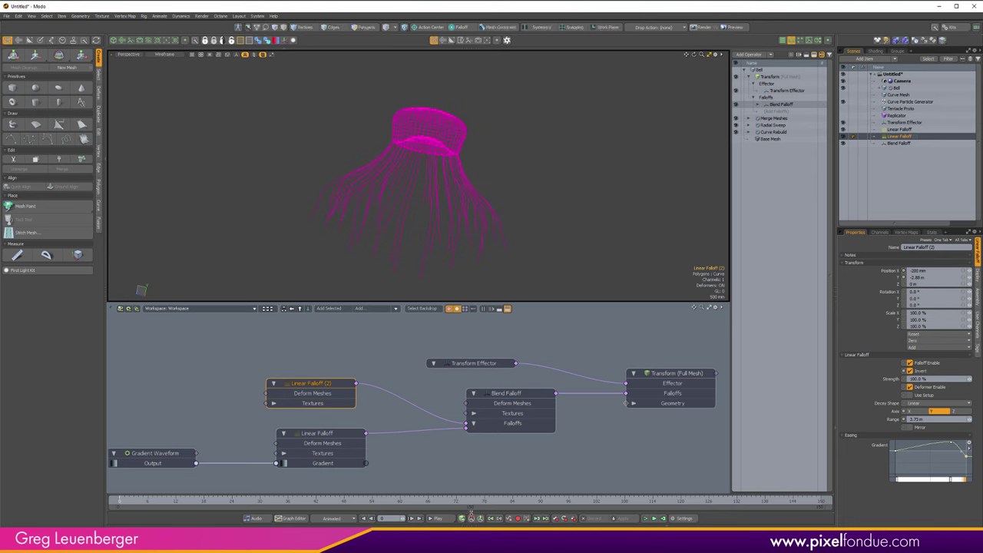
left_click(437, 519)
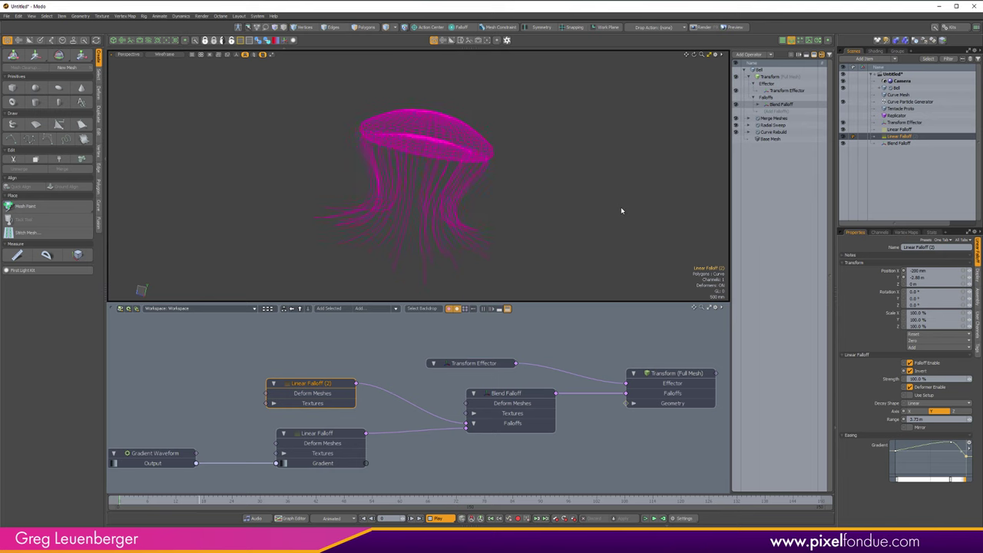
left_click(445, 519)
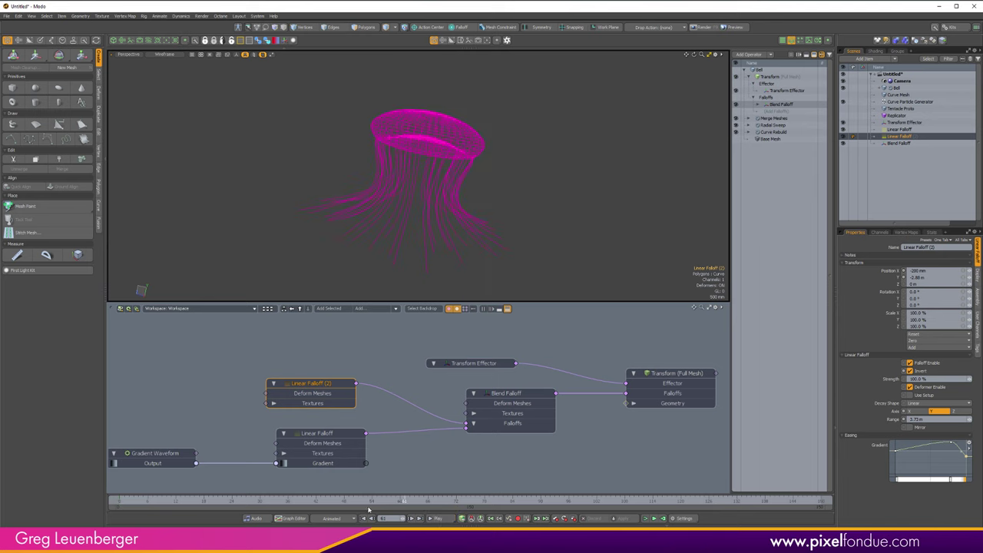
Switch the viewport to Advanced shading and scrub the timeline to inspect the bell's pulse up close
key("ctrl+2")
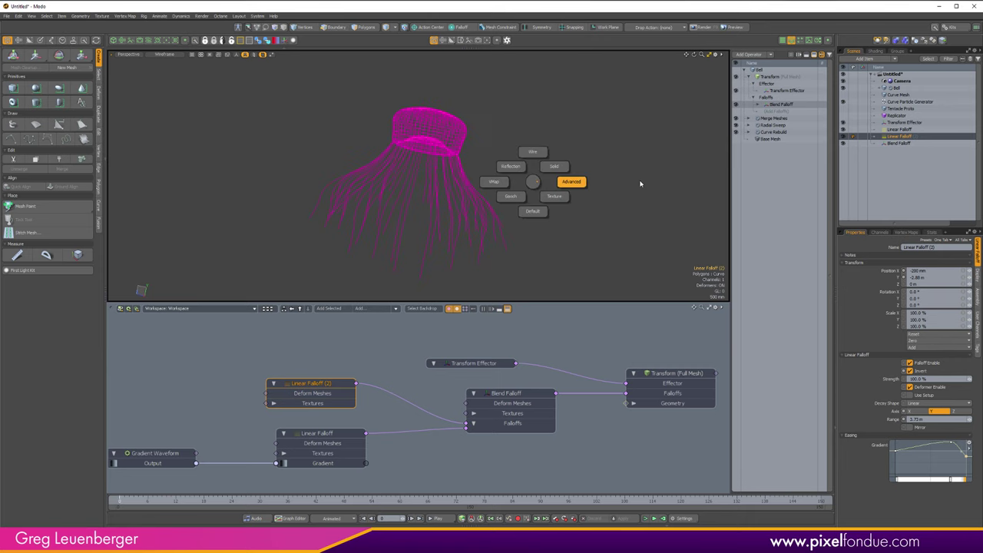
left_click(640, 185)
left_click_drag(599, 188, 581, 162, "alt")
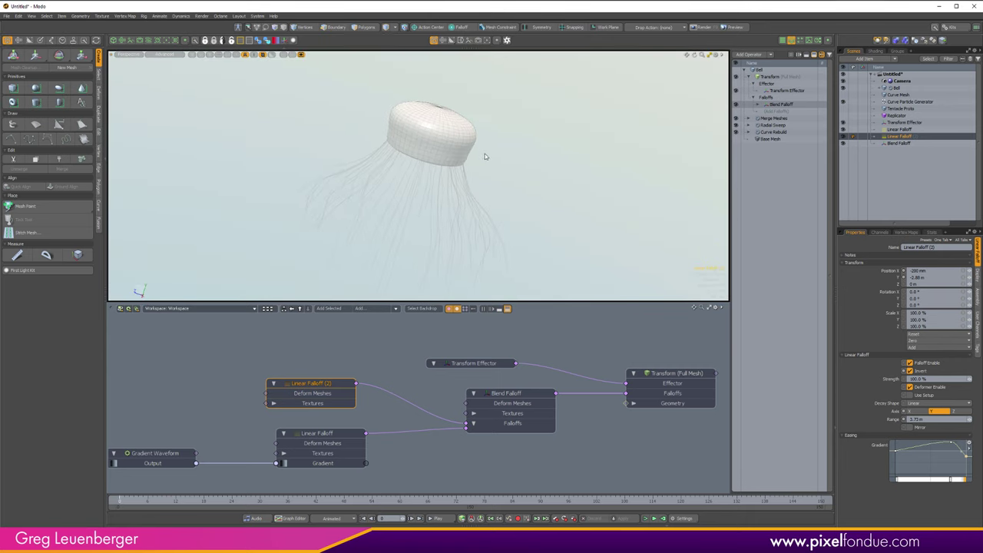
key("ctrl+space")
left_click(451, 135)
left_click_drag(451, 135, 479, 120, "ctrl+alt")
left_click_drag(124, 503, 550, 503)
left_click_drag(407, 165, 323, 171, "alt")
left_click_drag(119, 504, 129, 504)
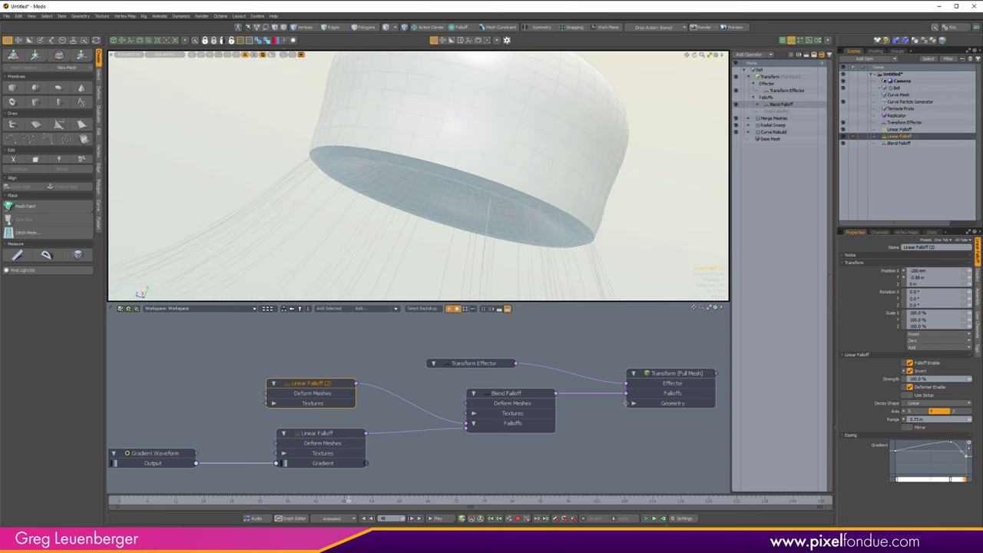
Scrub to frame 80 and inspect the bell's rim from below and in the Front view
left_click_drag(465, 504, 494, 504)
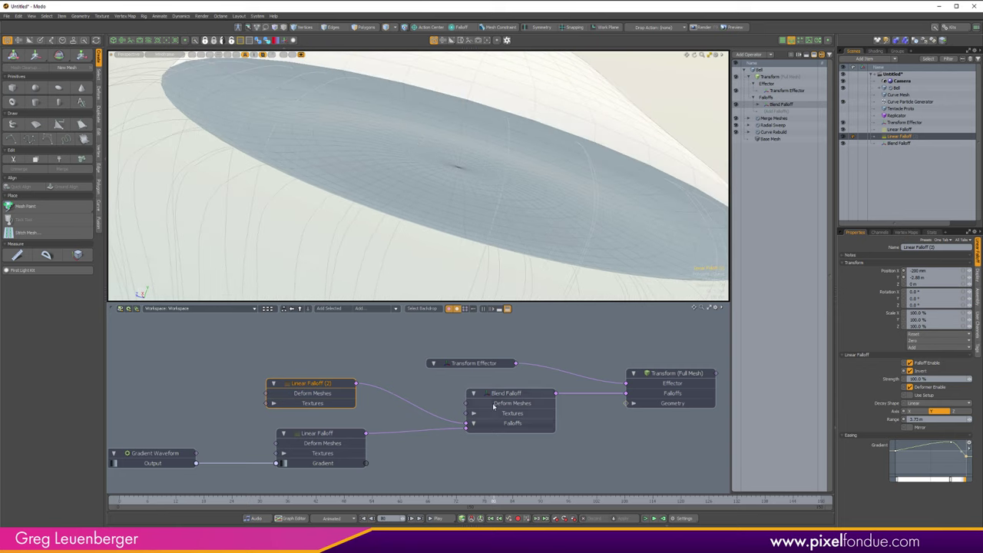
left_click_drag(434, 138, 311, 115, "alt")
left_click_drag(242, 119, 299, 146, "alt")
key("KP_2")
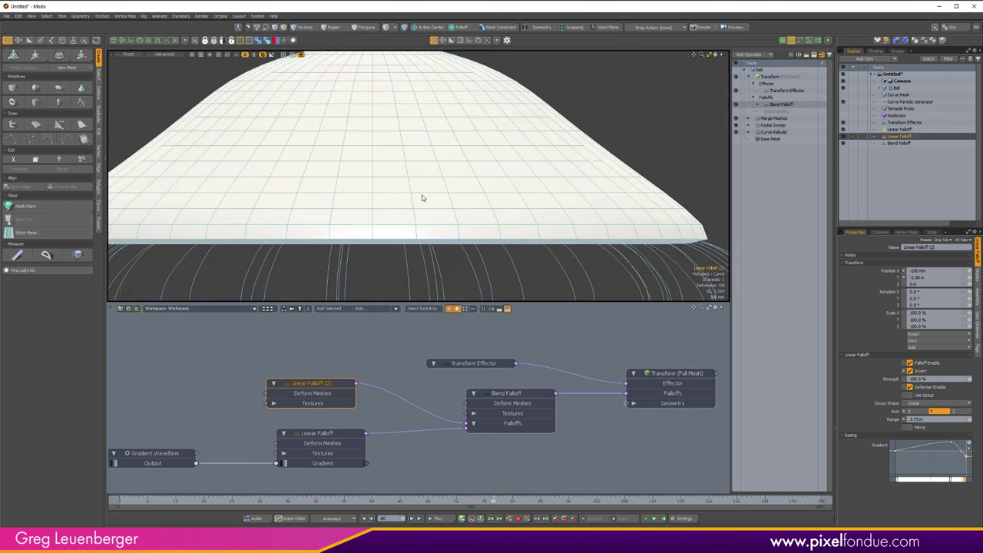
left_click_drag(423, 197, 465, 202, "alt+shift")
scroll(466, 202, "down", 3)
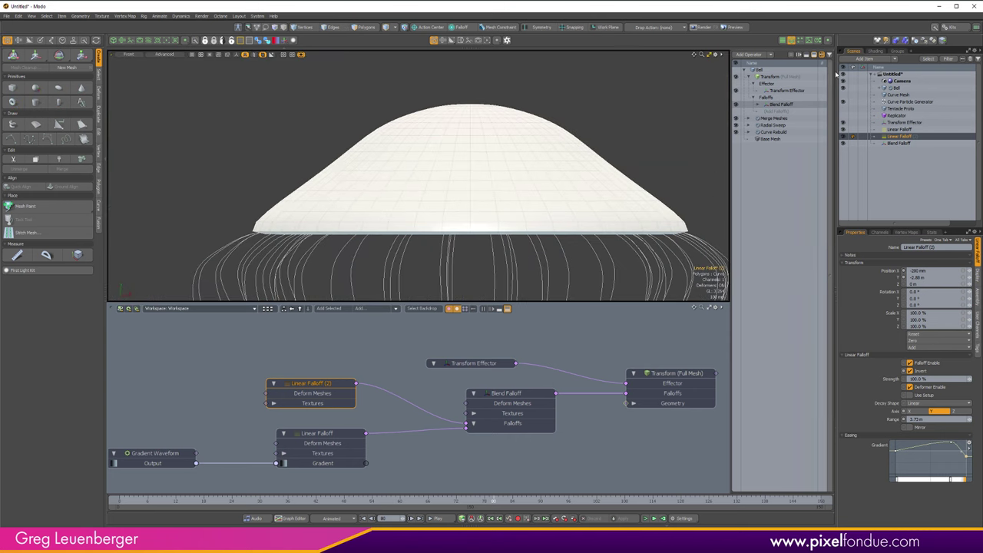
Inspect the base mesh's profile curve at the bell's rim and select the three vertices along its lower bend
left_click(769, 139)
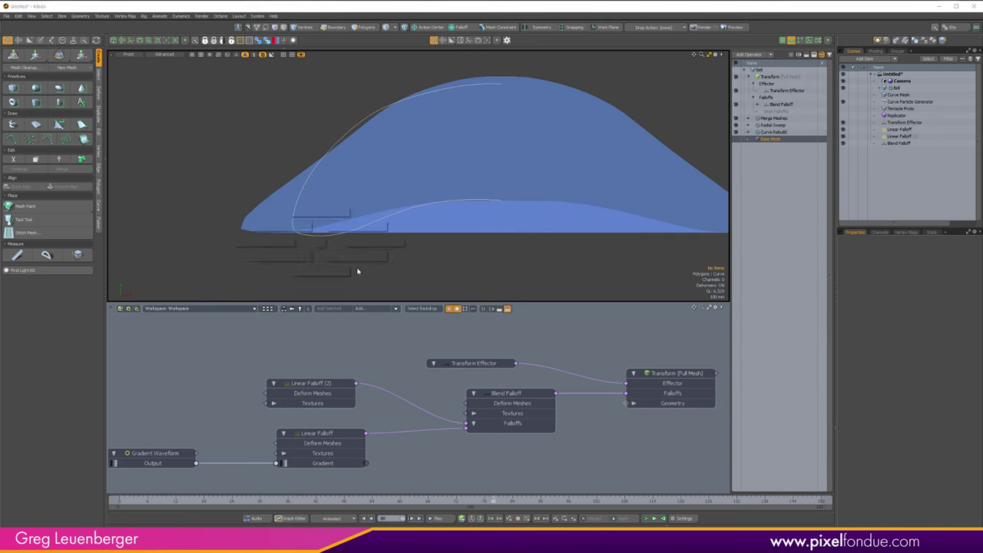
scroll(338, 254, "up", 3)
left_click(406, 214)
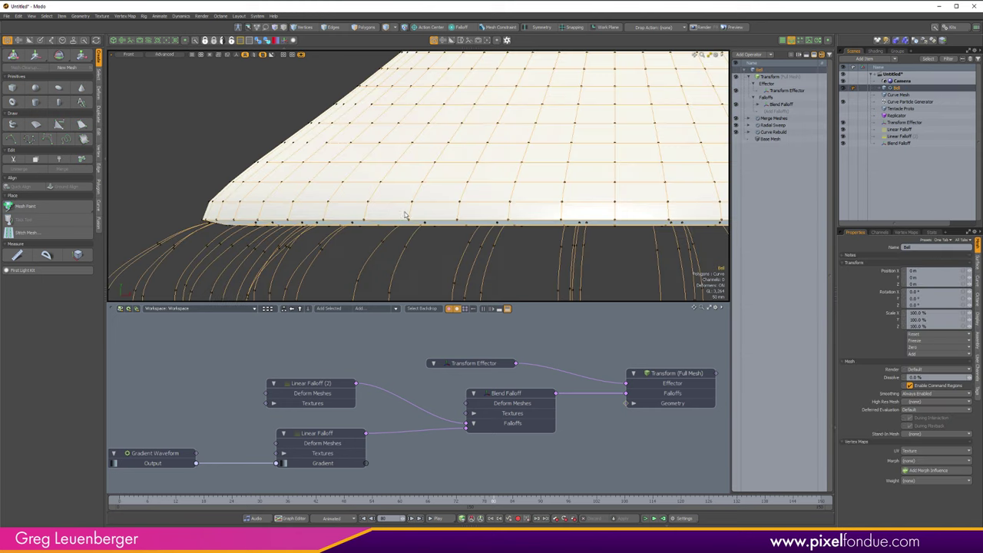
left_click(773, 140)
key("1")
right_click_drag(254, 263, 405, 210)
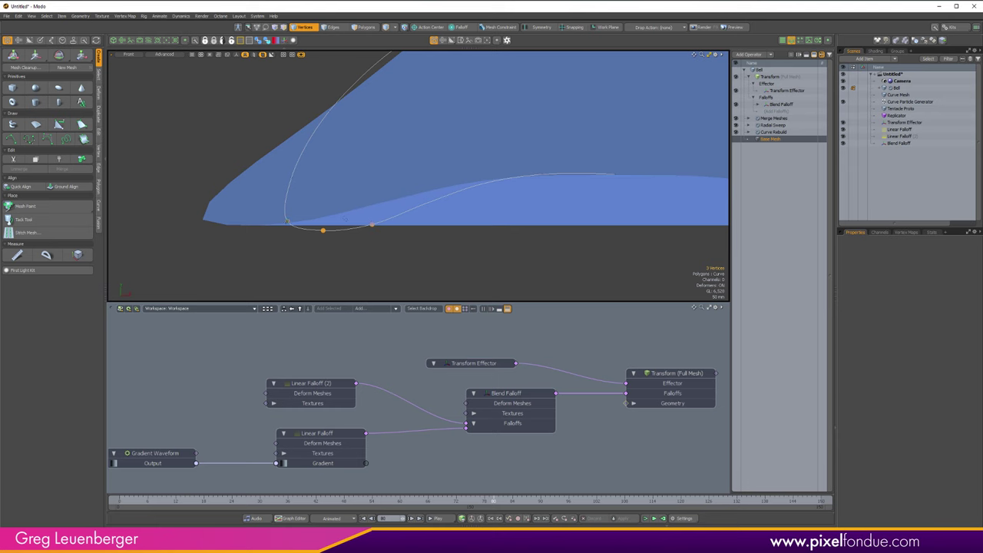
left_click(775, 140, "ctrl")
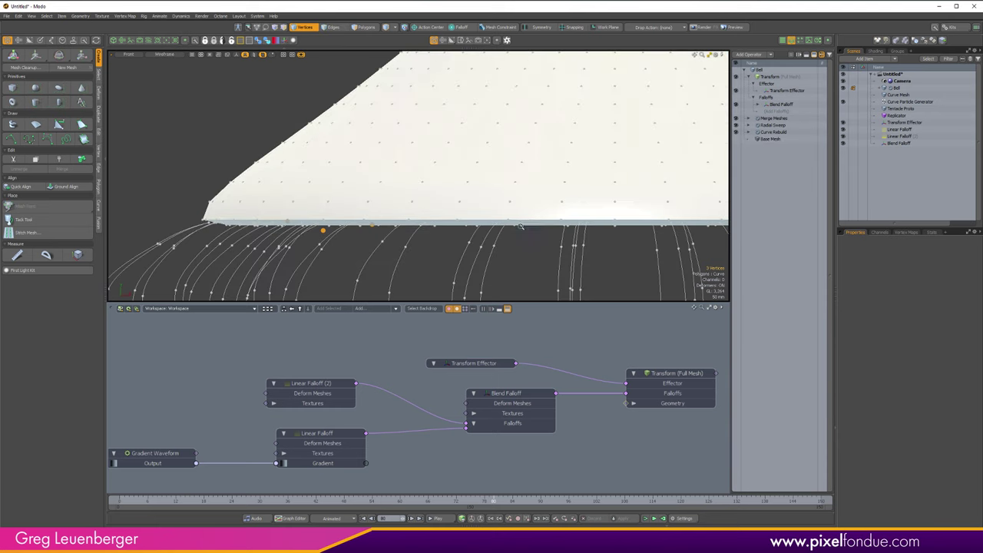
Return to the Perspective view with Advanced shading and examine the whole jellyfish from the side
scroll(526, 223, "down", 3)
key("ctrl+3")
left_click(550, 226)
left_click_drag(536, 216, 462, 205, "alt+shift")
key("ctrl+3")
left_click(523, 220)
key(".")
left_click_drag(594, 153, 537, 192, "alt")
scroll(502, 162, "down", 4)
left_click_drag(502, 162, 492, 267, "alt")
left_click_drag(394, 394, 404, 403, "alt")
scroll(405, 403, "down", 1)
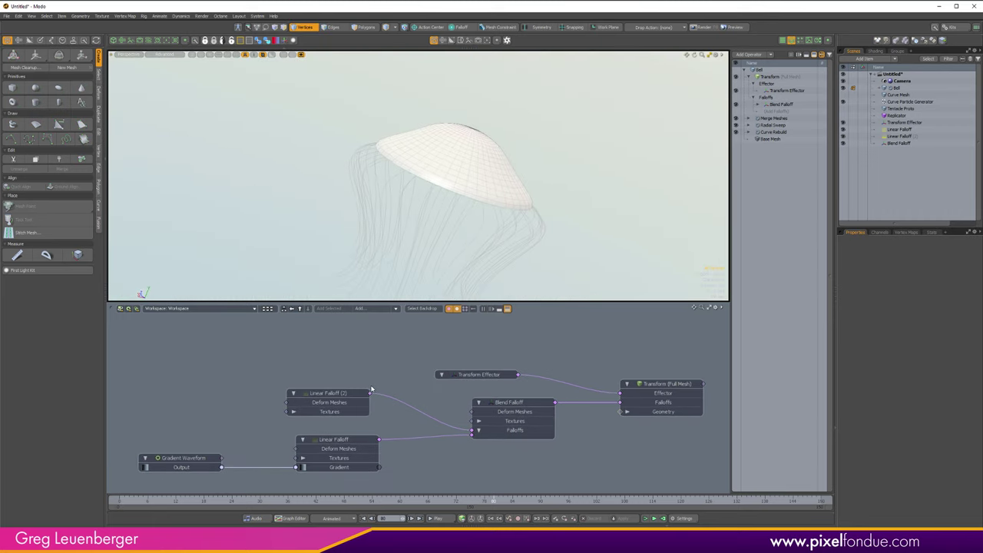
Disconnect the Blend Falloff from the Transform (Full Mesh) node's Falloffs input and switch the viewport to wireframe
left_click_drag(347, 395, 358, 396)
scroll(353, 400, "down", 3)
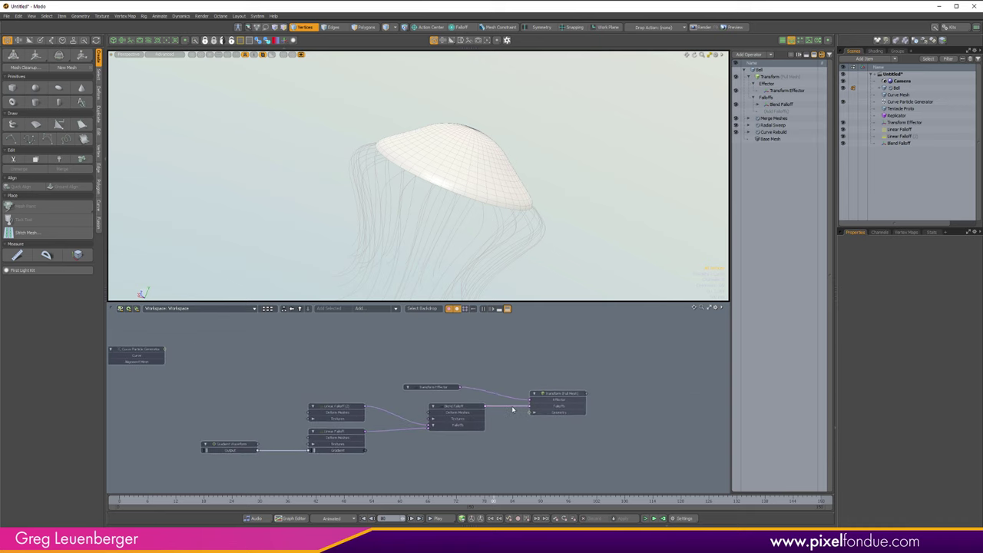
left_click_drag(513, 409, 501, 412)
left_click_drag(481, 253, 459, 214, "alt")
key("ctrl+2")
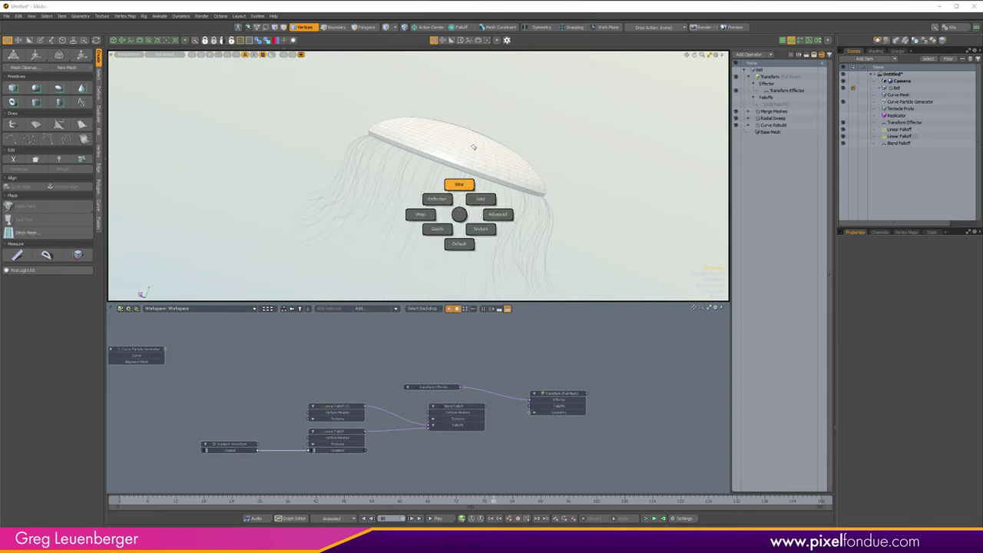
left_click(473, 146)
Move the existing falloff nodes out of the way and add a second Blend Falloff to the schematic
left_click_drag(203, 467, 452, 440)
left_click_drag(443, 394, 507, 382)
scroll(469, 390, "up", 2)
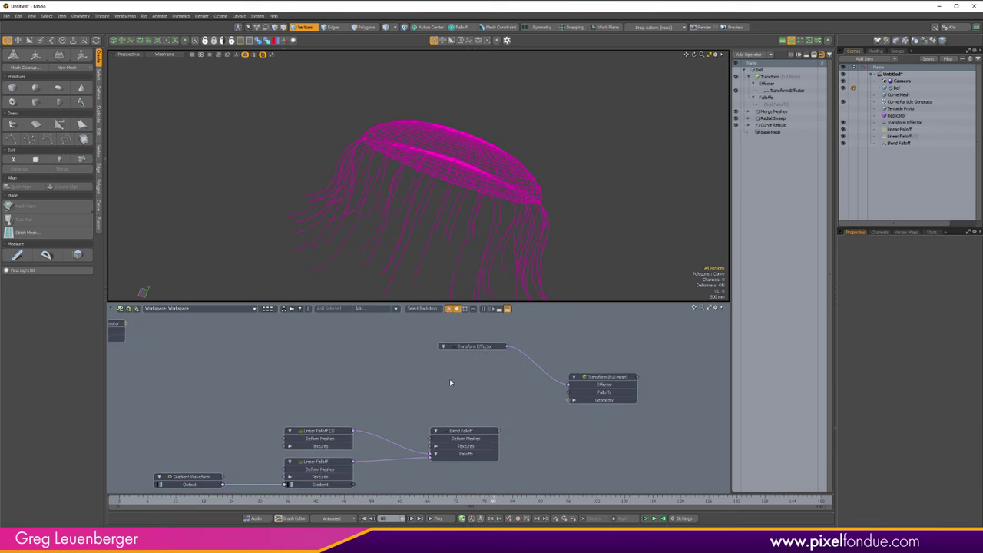
left_click(376, 309)
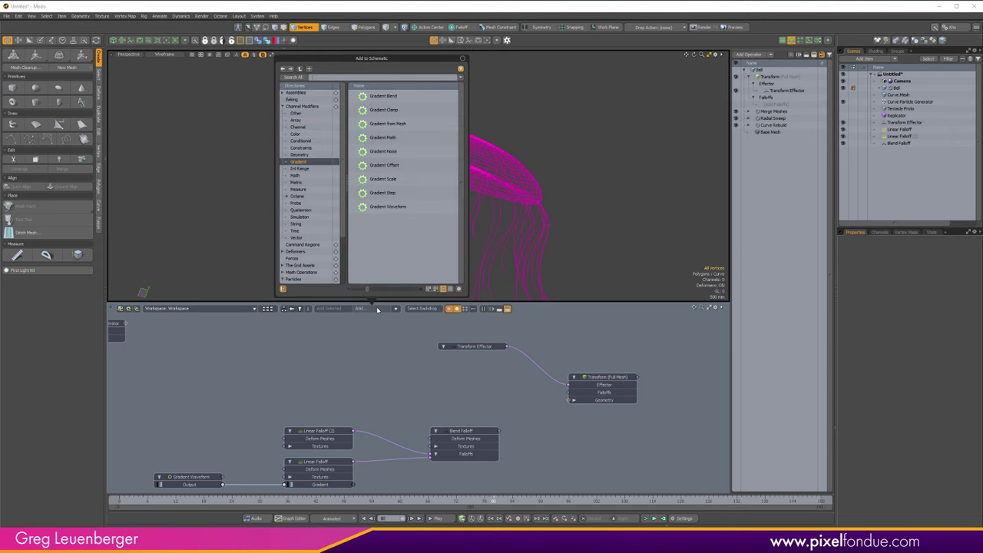
type("blend fa")
key("Return")
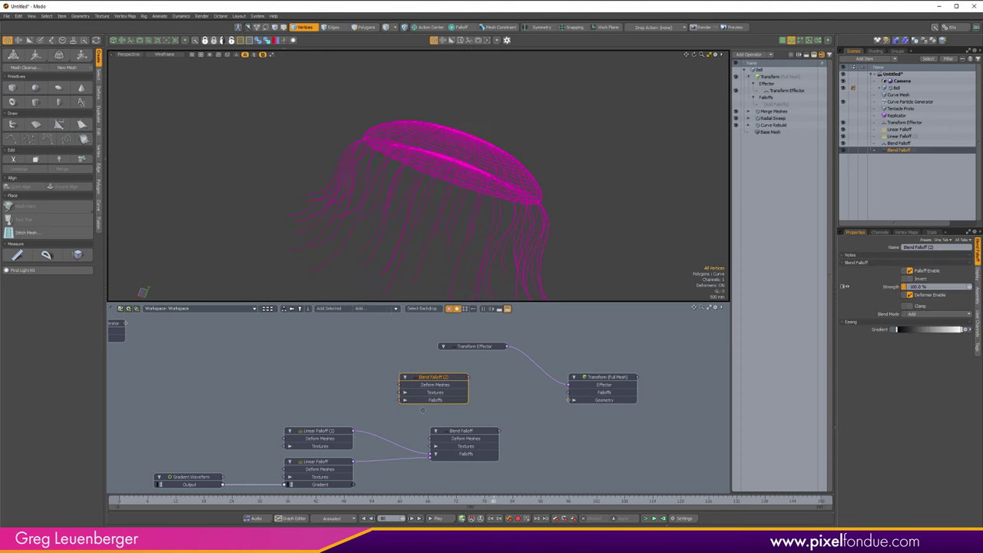
Connect the new Blend Falloff to the Transform (Full Mesh) node's Falloffs input and rearrange the falloff nodes beside it
left_click_drag(451, 379, 569, 393)
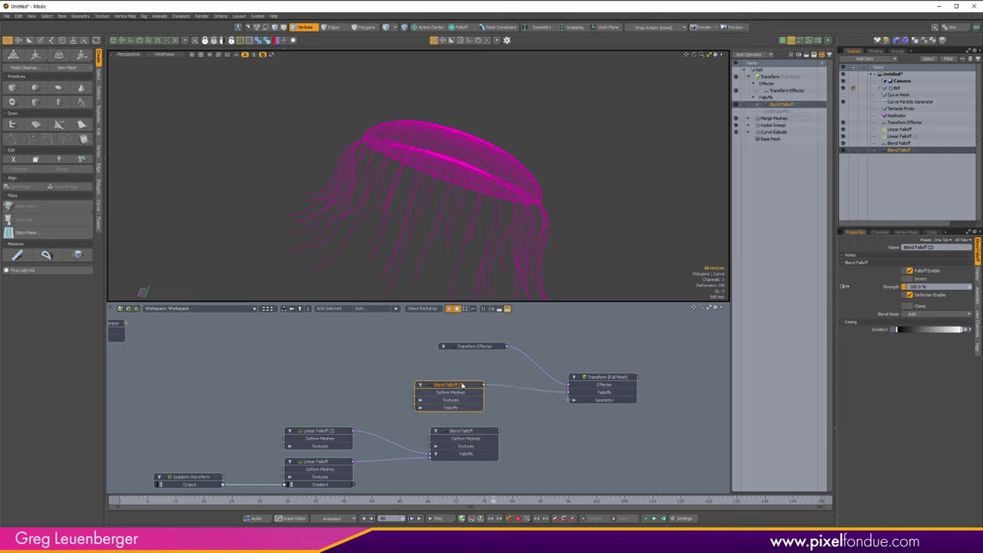
left_click_drag(461, 385, 462, 392)
middle_click_drag(462, 393, 546, 377)
left_click_drag(229, 481, 413, 387)
left_click(442, 392)
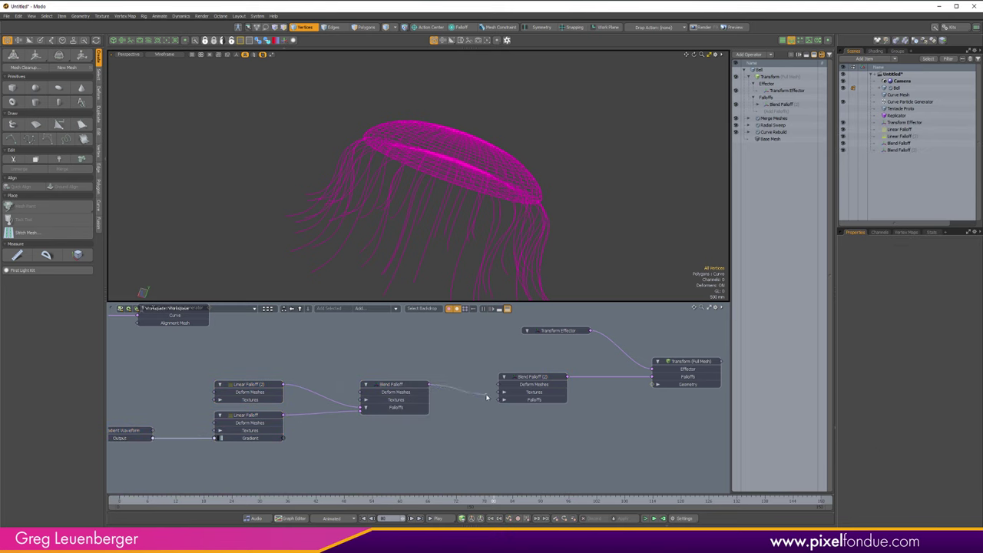
Connect the first Blend Falloff to the Falloffs input of Blend Falloff (2) and tidy the node layout
left_click_drag(486, 397, 457, 399)
left_click_drag(370, 399, 455, 408, "alt")
scroll(481, 393, "up", 1)
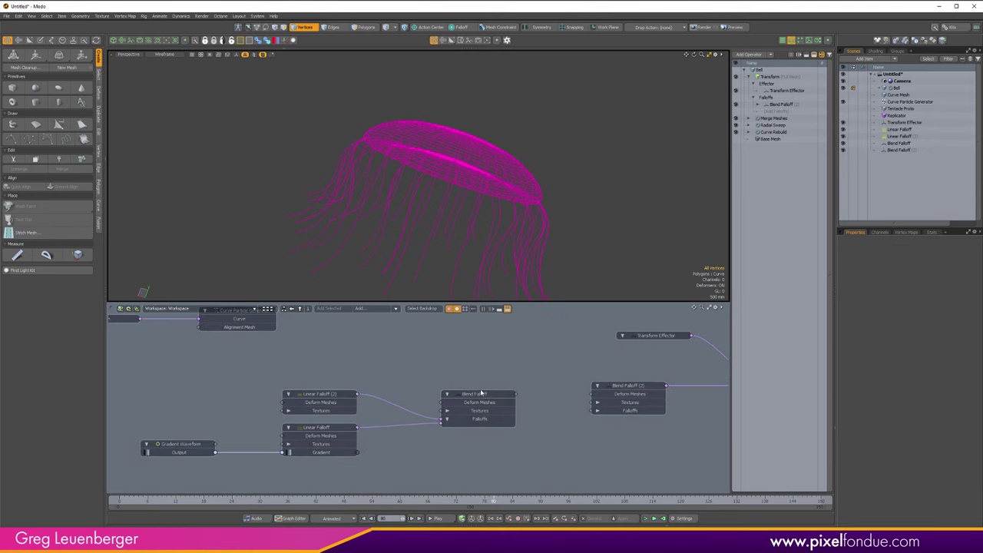
left_click_drag(509, 392, 513, 421, "alt")
middle_click_drag(542, 419, 593, 413)
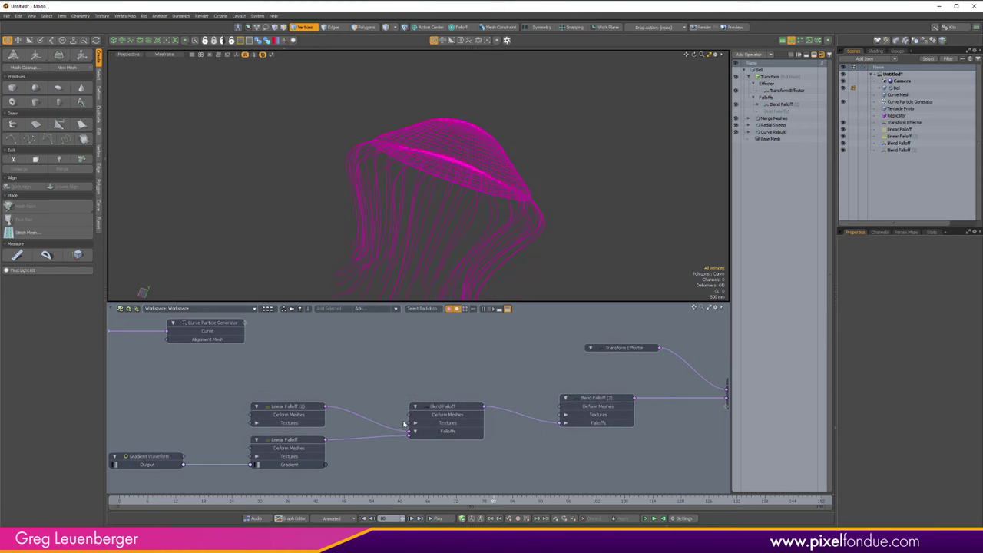
scroll(409, 422, "down", 1)
left_click_drag(173, 471, 457, 425)
left_click(574, 399)
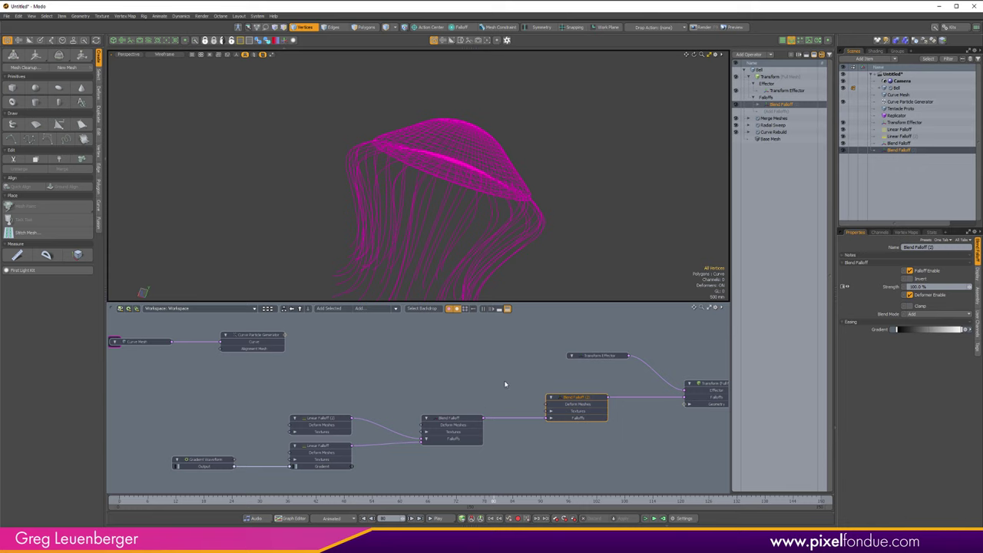
Search the schematic items for "texture" and add a Texture Falloff node
left_click_drag(561, 206, 492, 208, "alt")
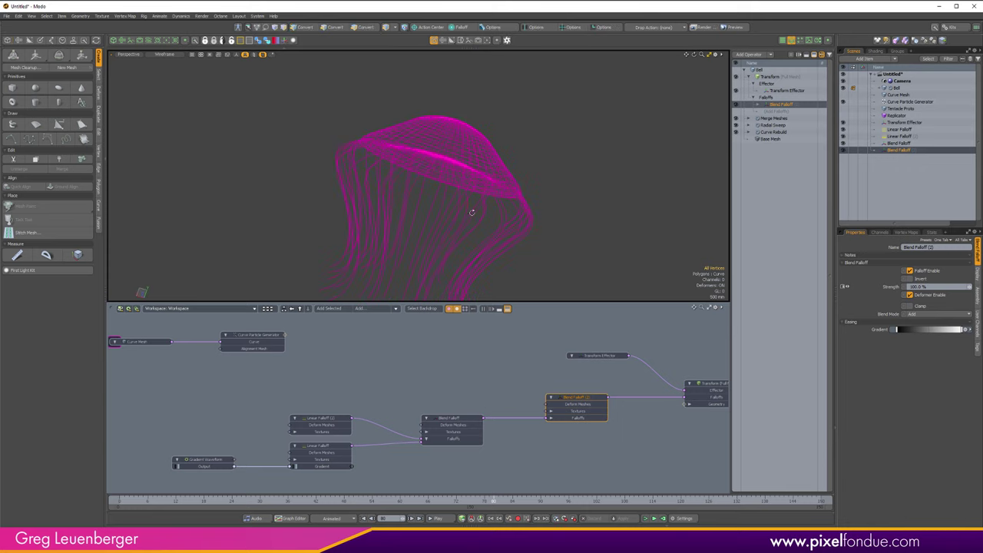
left_click(368, 309)
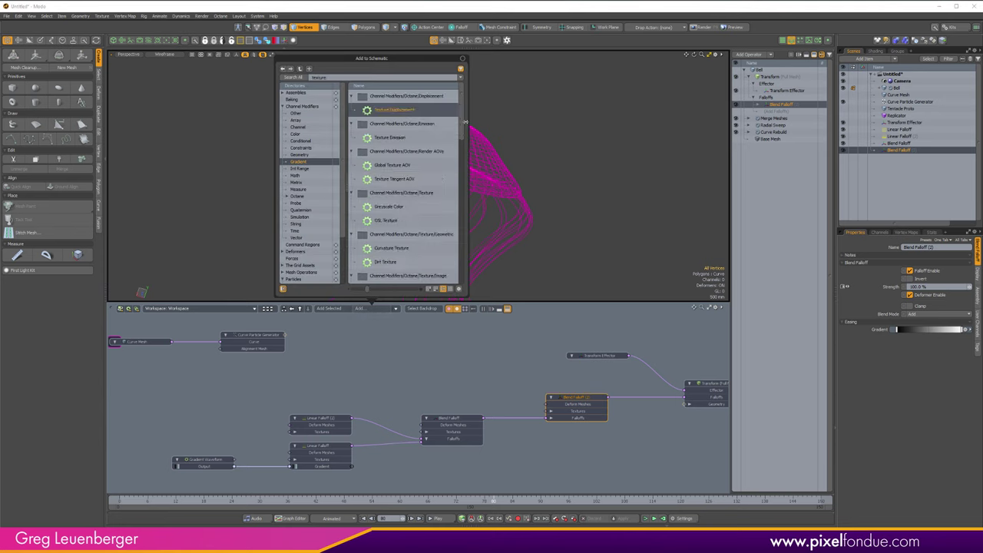
left_click_drag(461, 132, 457, 254)
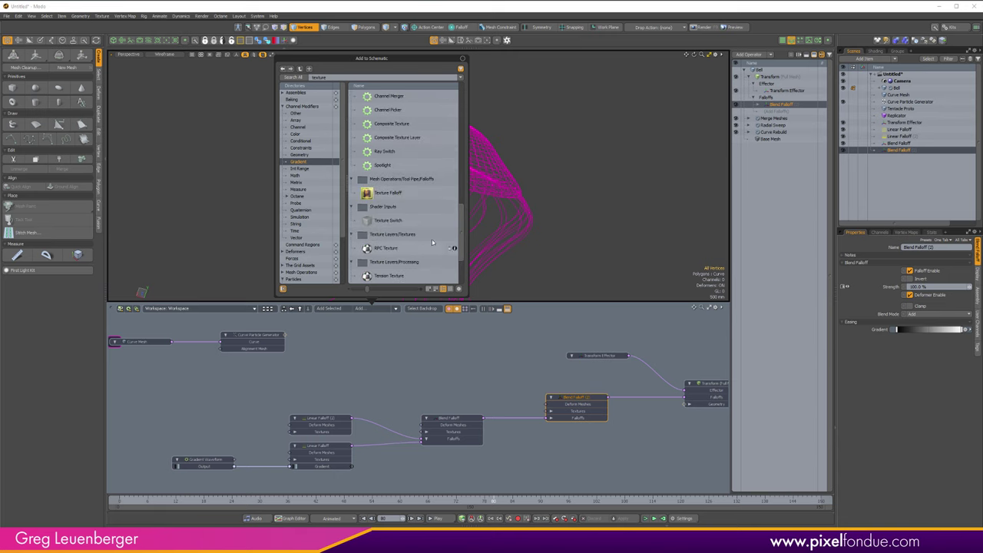
left_click(394, 193)
double_click(397, 193)
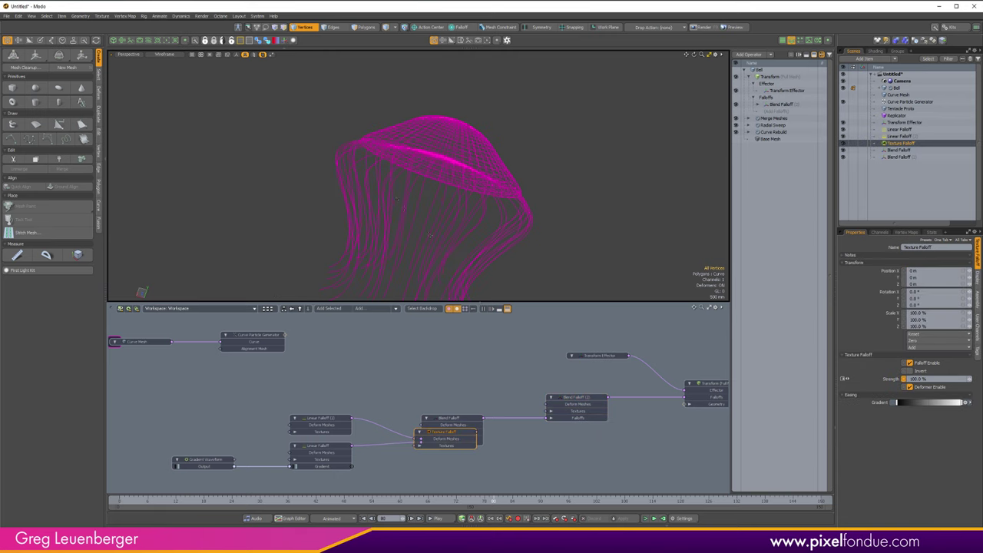
Connect the Texture Falloff to the Falloffs input of Blend Falloff (2) and place it above the first Blend Falloff
left_click_drag(459, 436, 565, 426)
scroll(476, 391, "up", 1)
left_click_drag(447, 392, 456, 392)
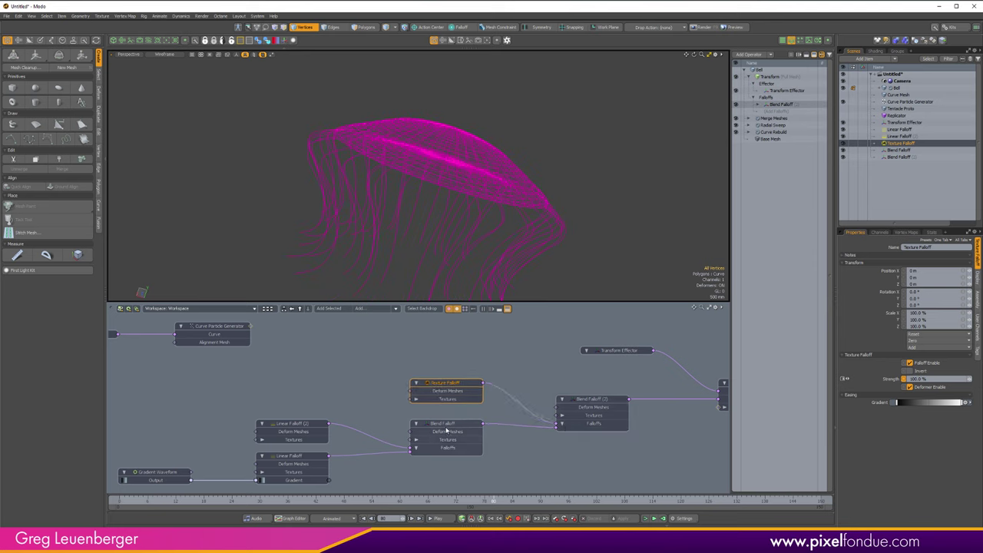
middle_click_drag(452, 366, 494, 364)
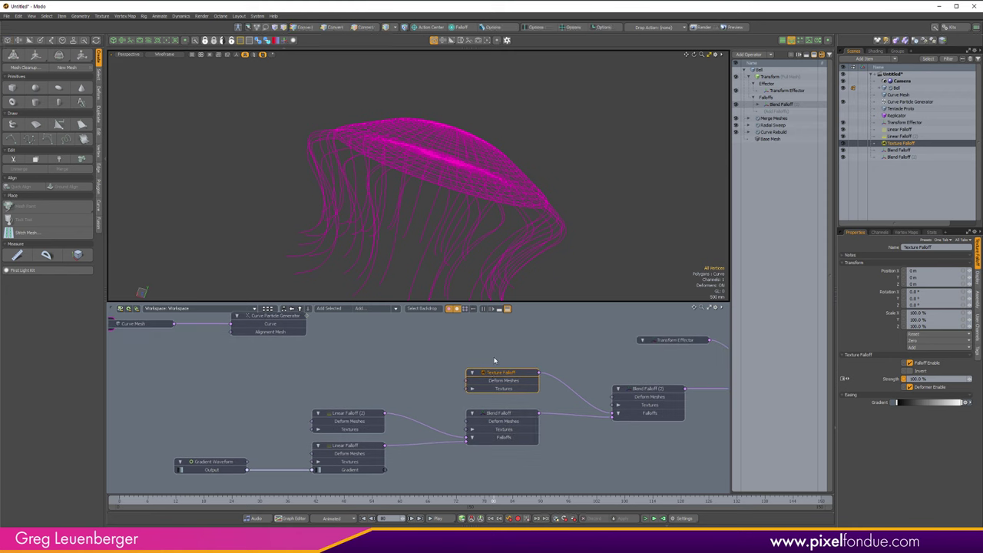
Search the schematic items for "noise", add the Noise texture node above Linear Falloff (2), and check its entry in the Shader Tree's Nodes group
left_click(371, 309)
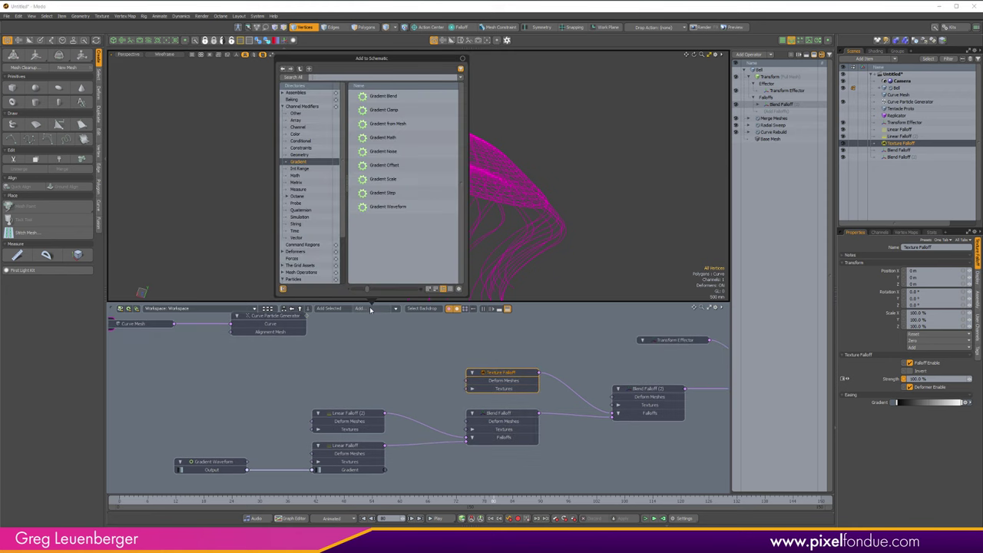
type("noise")
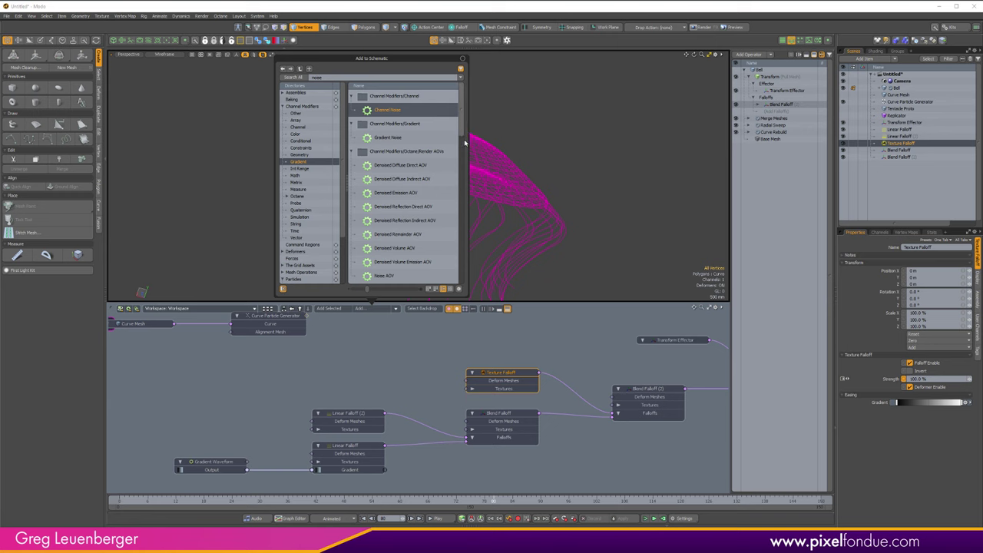
scroll(467, 141, "down", 2)
scroll(467, 161, "down", 1)
scroll(467, 154, "up", 2)
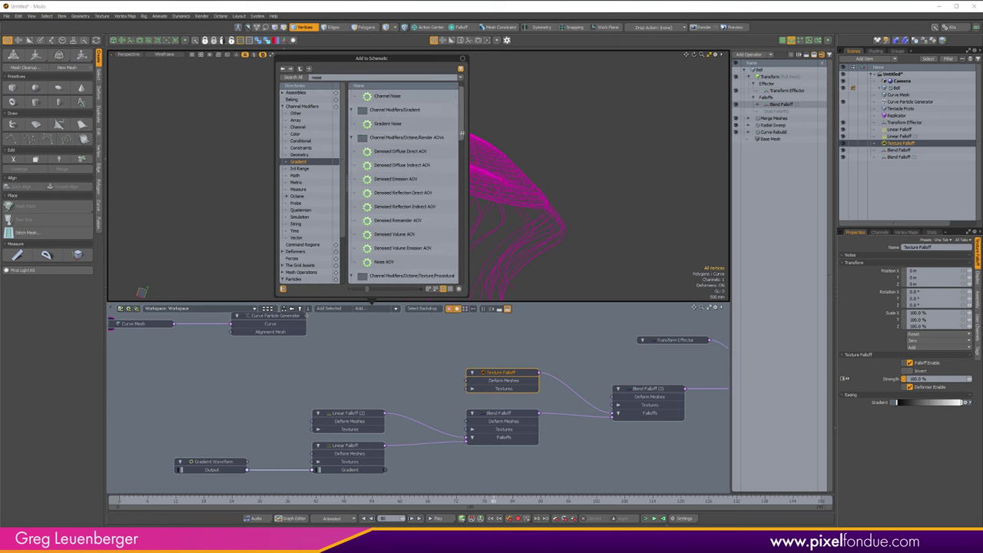
left_click_drag(465, 125, 424, 273)
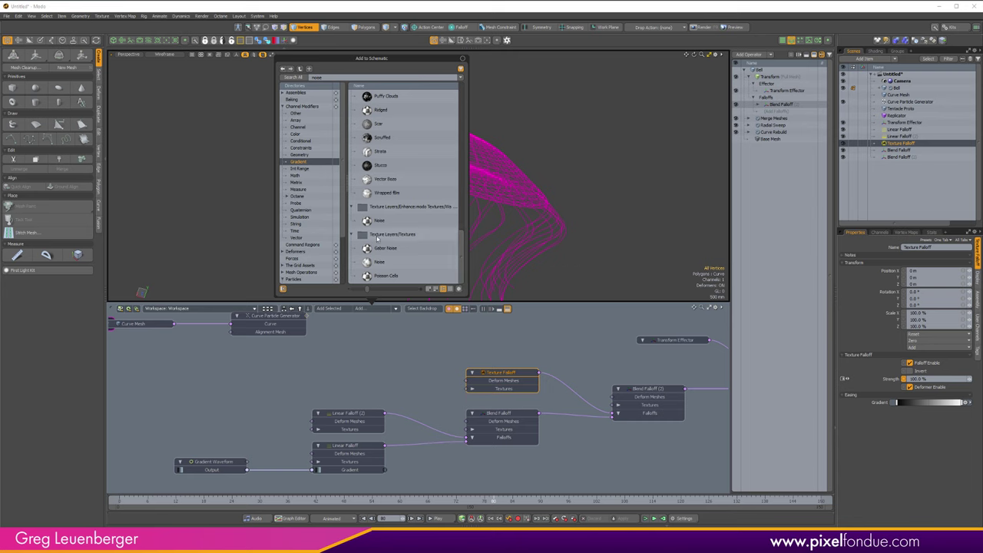
left_click(376, 264)
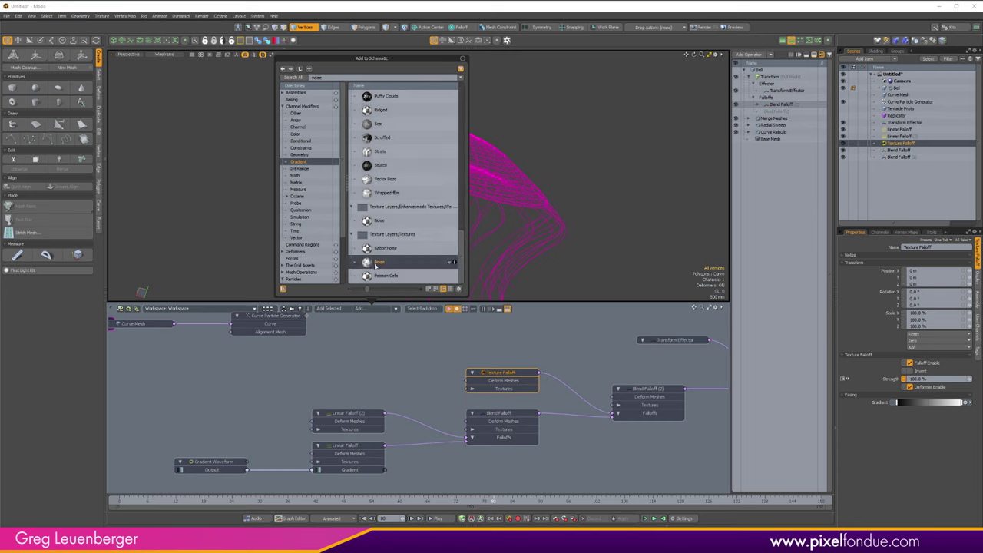
double_click(379, 264)
left_click_drag(443, 413, 373, 335)
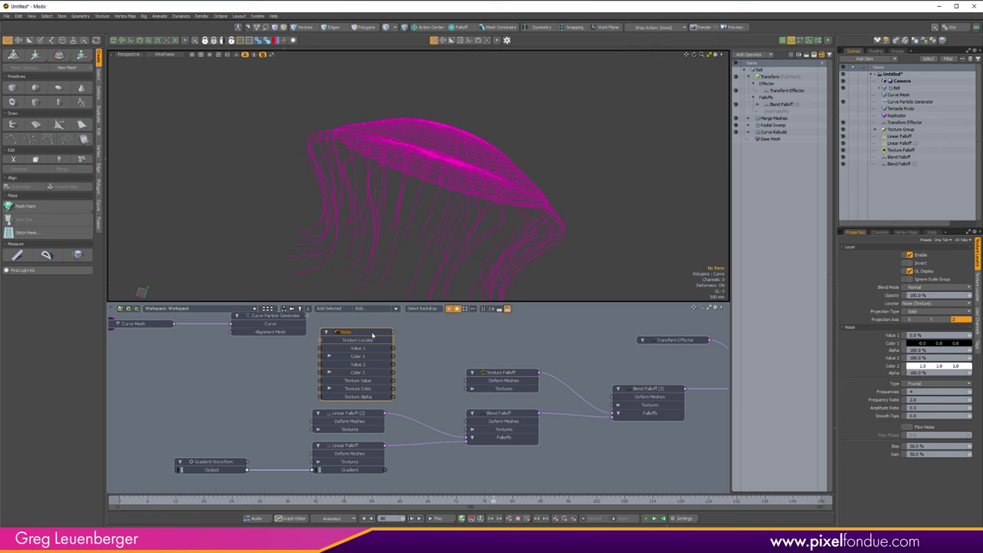
left_click(876, 52)
left_click(853, 124)
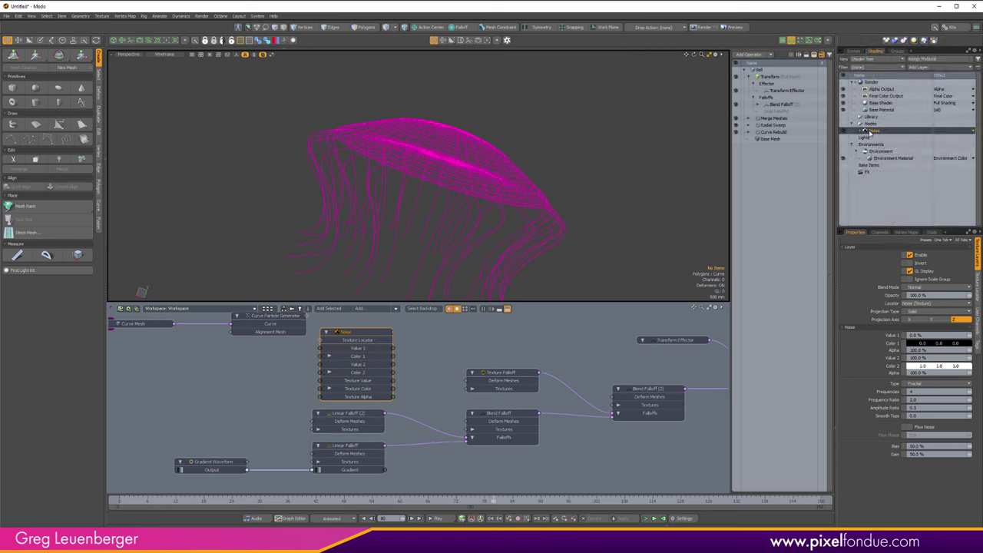
left_click(853, 123)
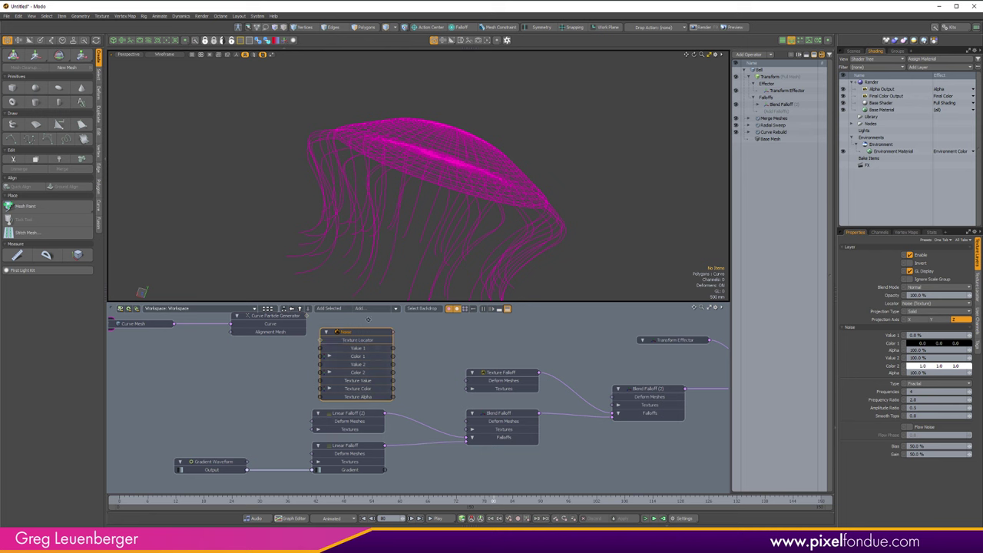
Reveal the Noise node's linked Noise (Texture) locator in the schematic and place it beside the Noise node, on its input side
left_click_drag(381, 327, 438, 364, "alt")
scroll(442, 356, "down", 1)
left_click_drag(188, 387, 358, 333)
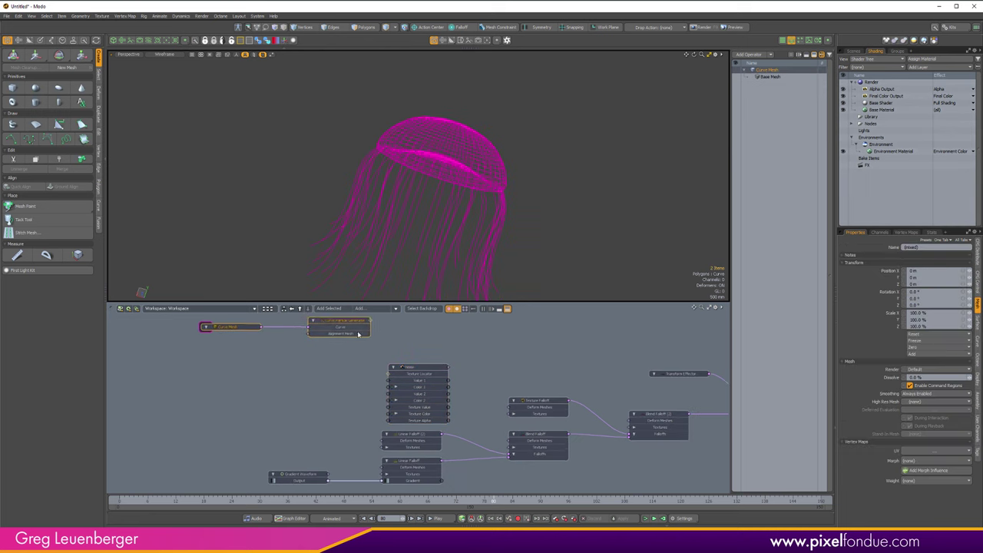
left_click(421, 368)
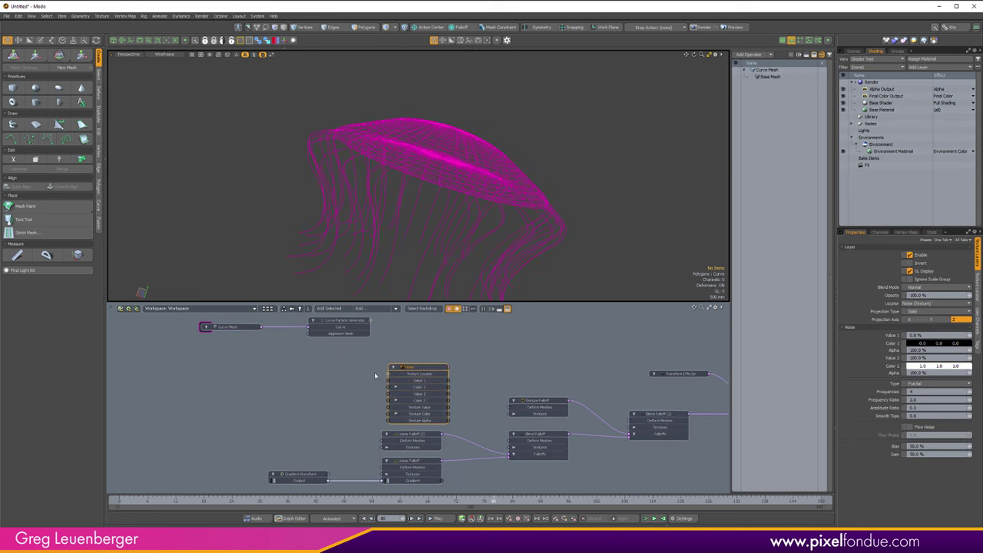
left_click(388, 375)
left_click_drag(365, 351, 335, 382)
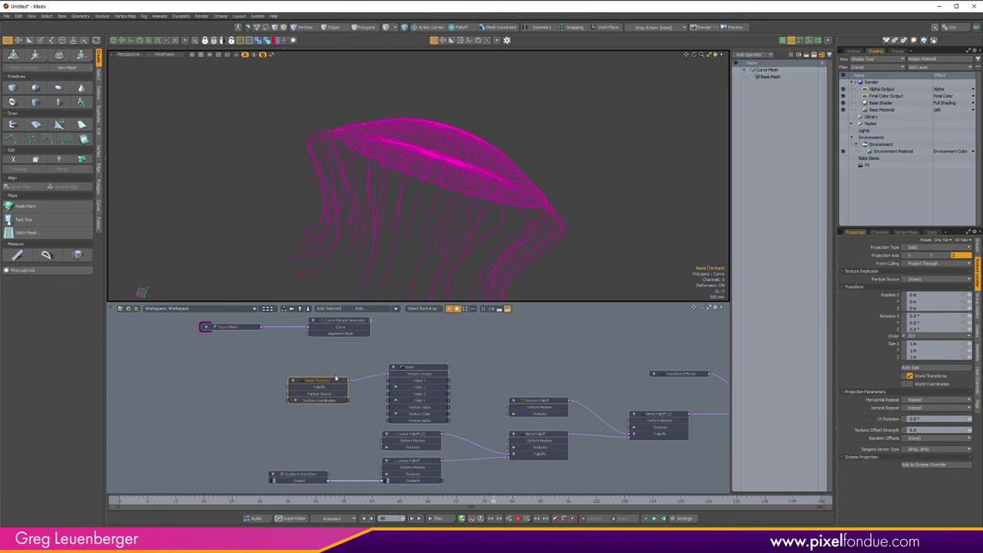
left_click_drag(411, 369, 359, 372, "alt")
scroll(353, 373, "up", 3)
left_click_drag(237, 389, 237, 379)
left_click_drag(384, 372, 377, 353, "alt")
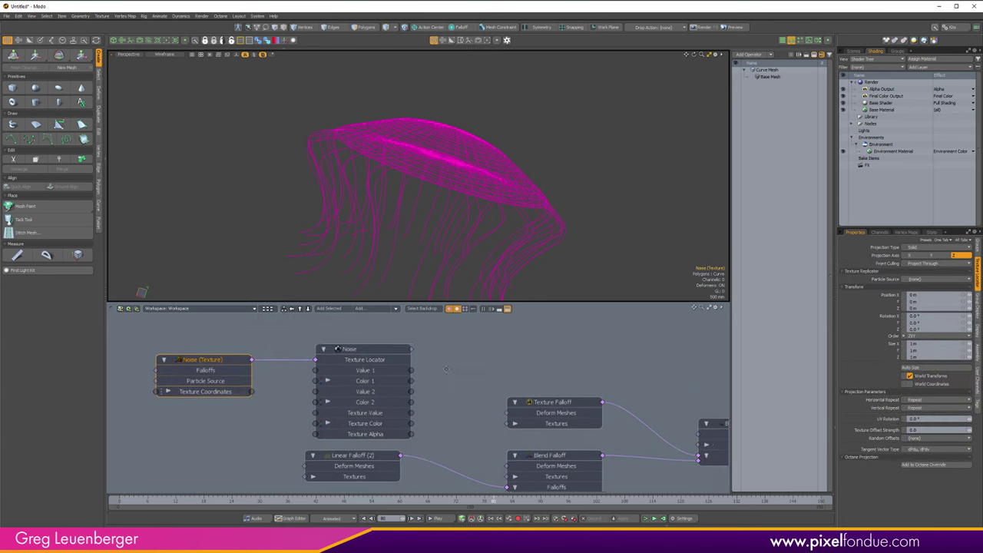
Set the Noise type to Simple and connect the Noise node to the Texture Falloff's Textures input
left_click(397, 355)
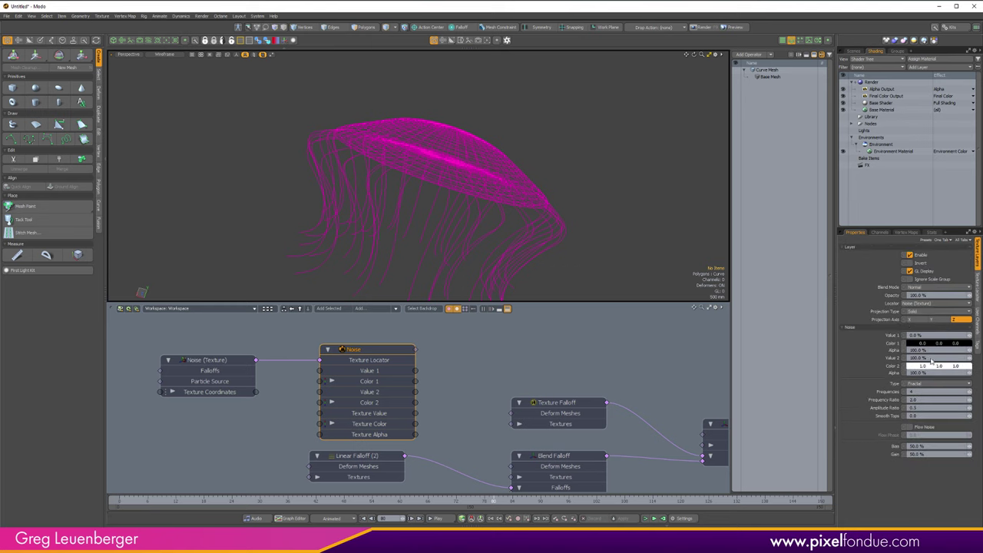
left_click(928, 382)
left_click(927, 379)
left_click_drag(415, 349, 519, 423)
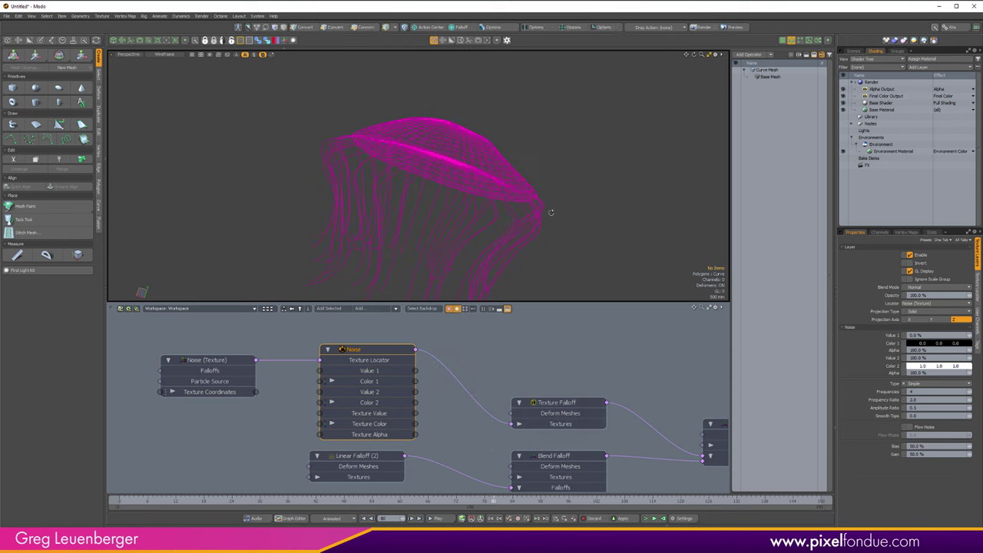
Set the Noise (Texture) locator's X, Y and Z size to 660 mm, judging the deformation from the front view
left_click_drag(550, 213, 633, 160, "alt")
scroll(633, 160, "down", 6)
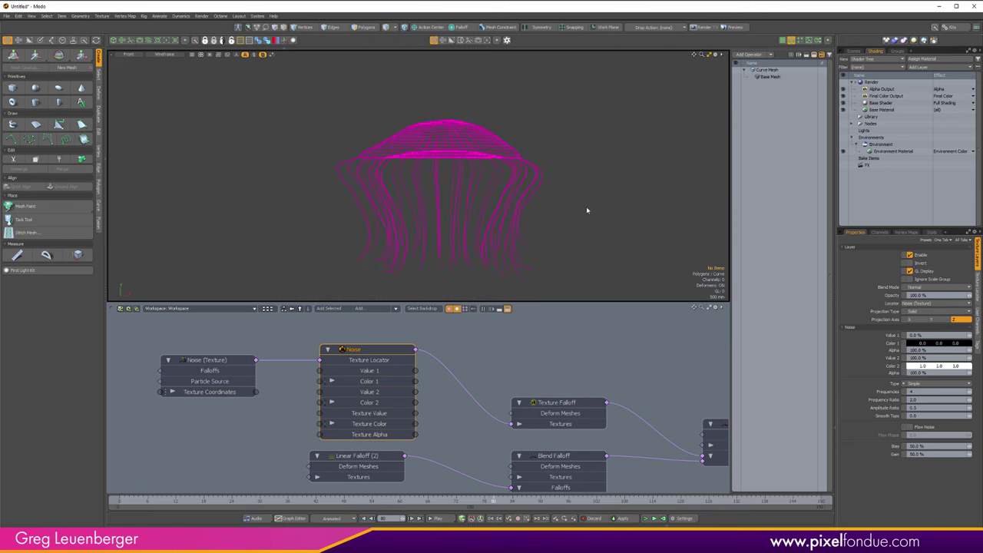
scroll(545, 415, "down", 2)
left_click_drag(556, 459, 529, 388, "alt")
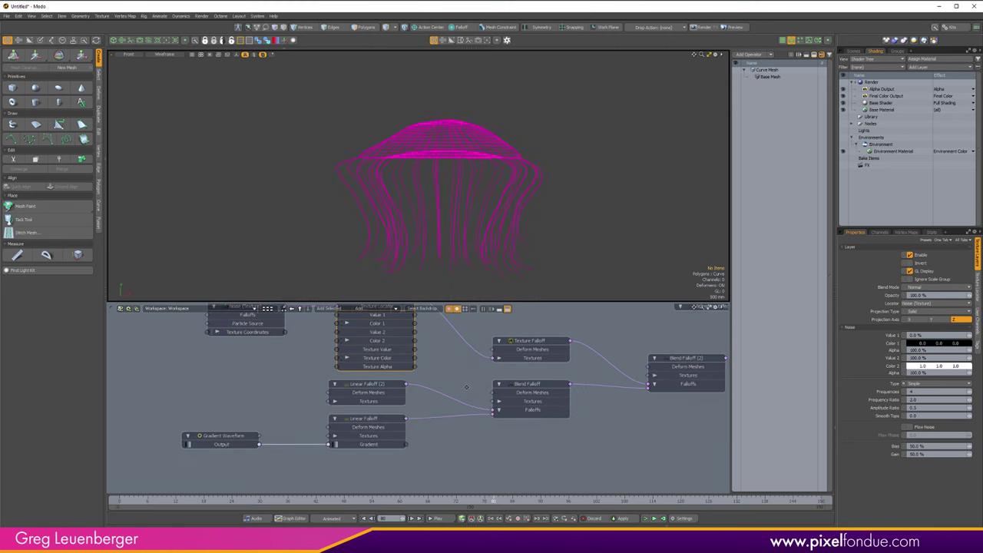
left_click_drag(465, 383, 459, 402, "alt")
left_click_drag(554, 202, 600, 206, "ctrl+alt")
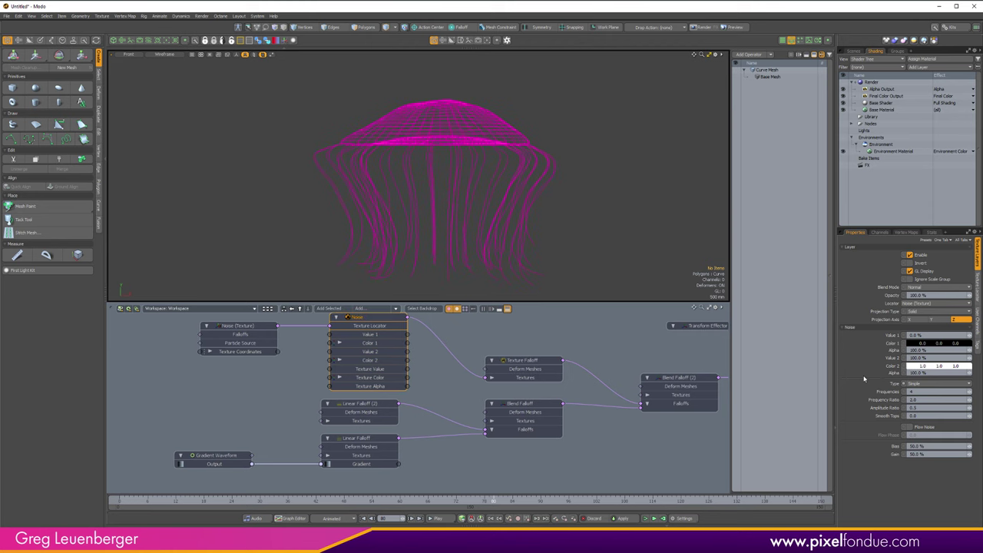
left_click(226, 333)
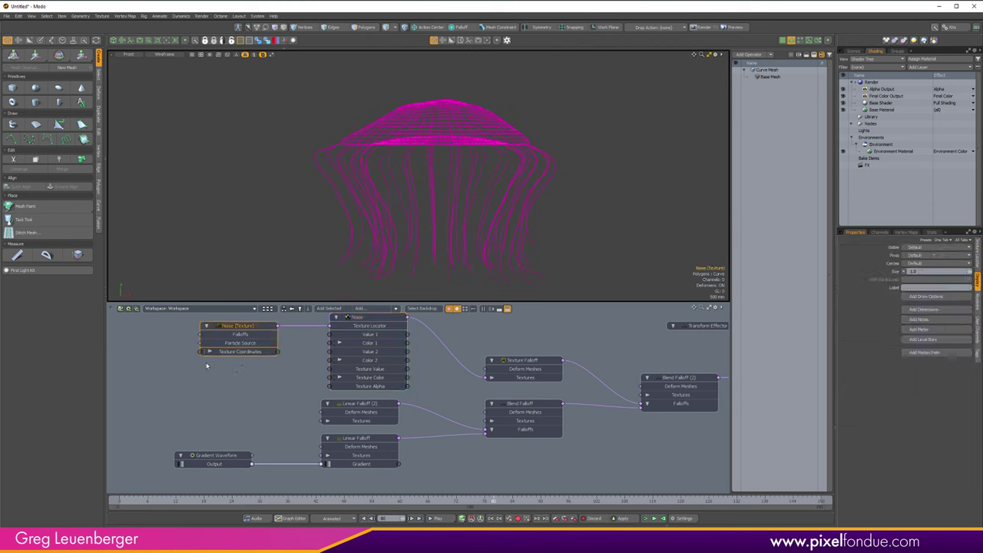
left_click(979, 253)
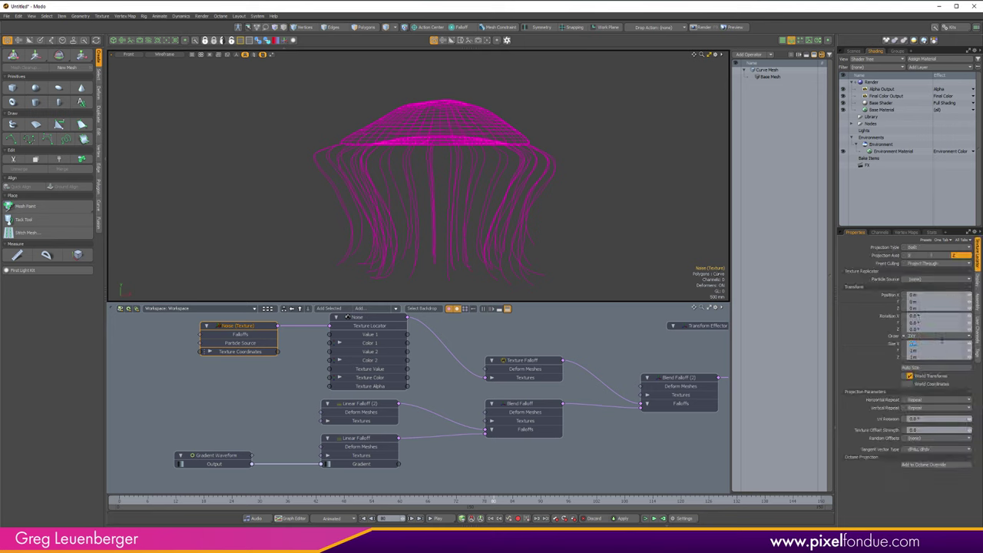
key("ctrl+Return")
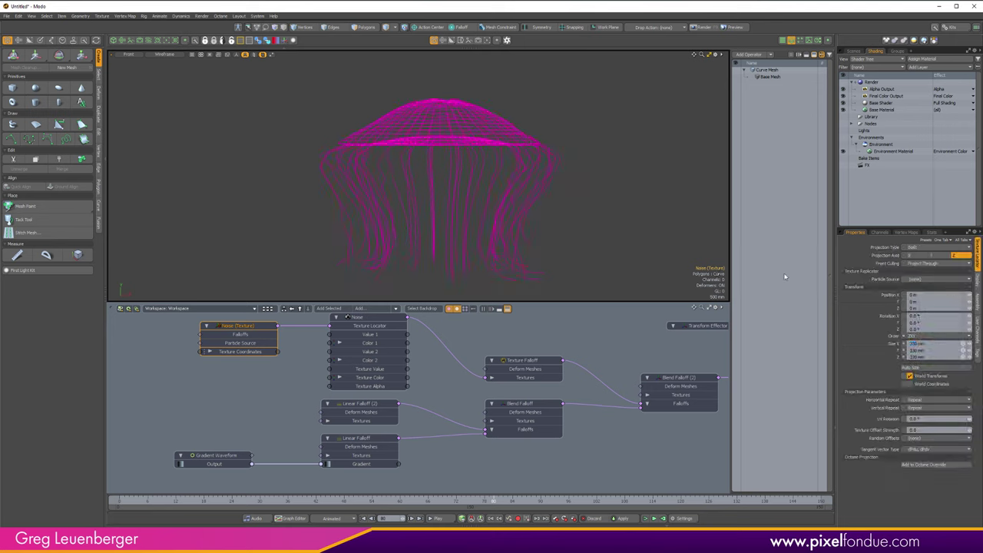
type("880mm")
key("Return")
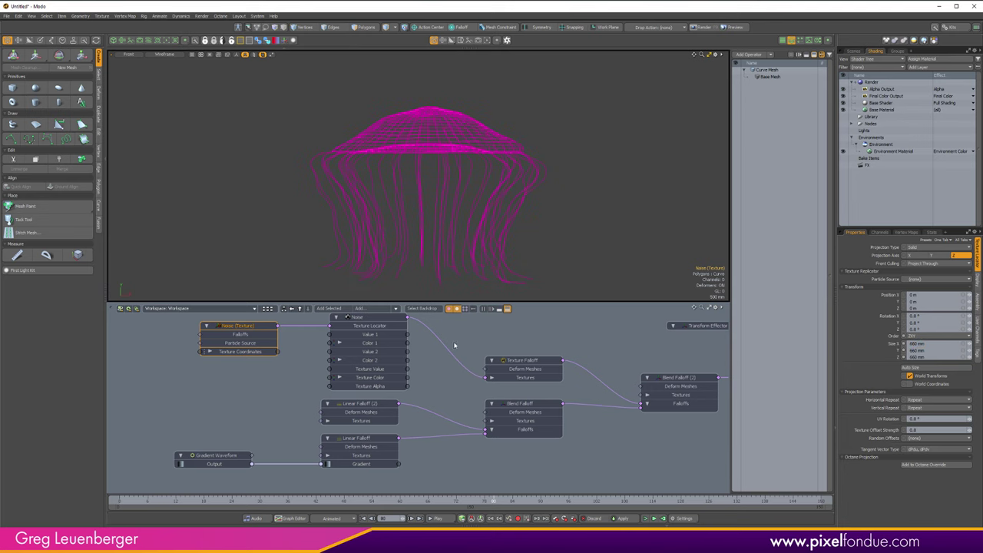
Lower the Texture Falloff's Strength to 63.5% with Channel Haul, and deselect the node
left_click_drag(444, 376, 454, 389, "alt")
left_click(387, 331)
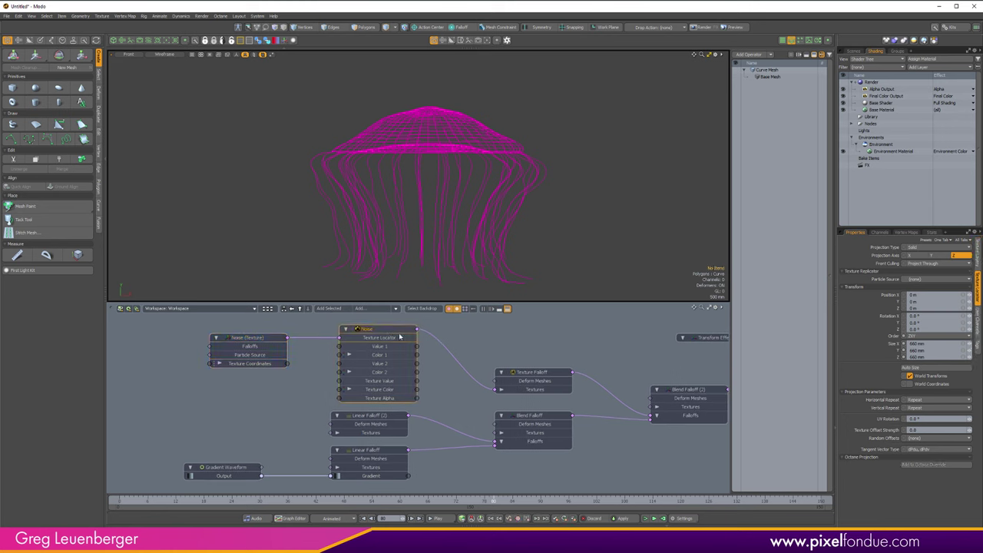
left_click(536, 373)
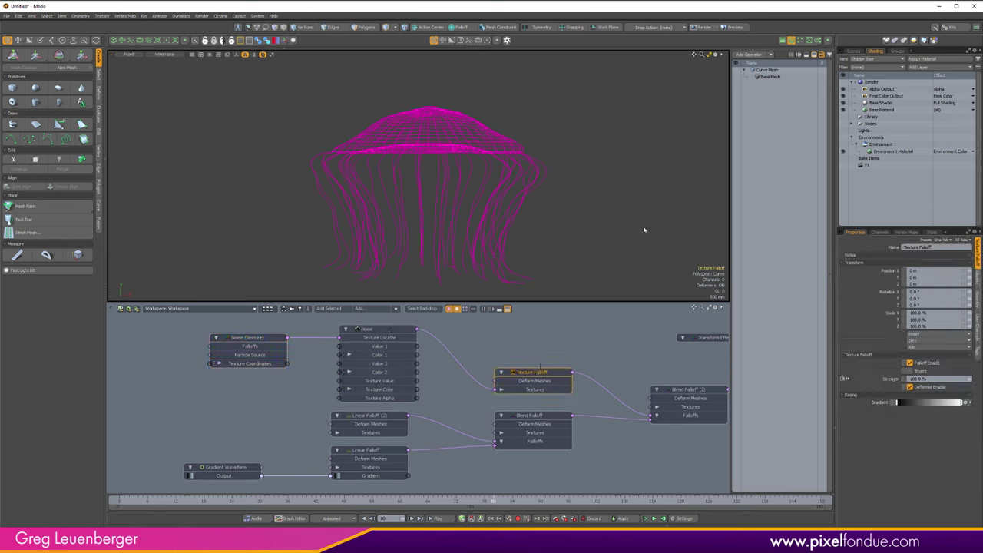
key("c")
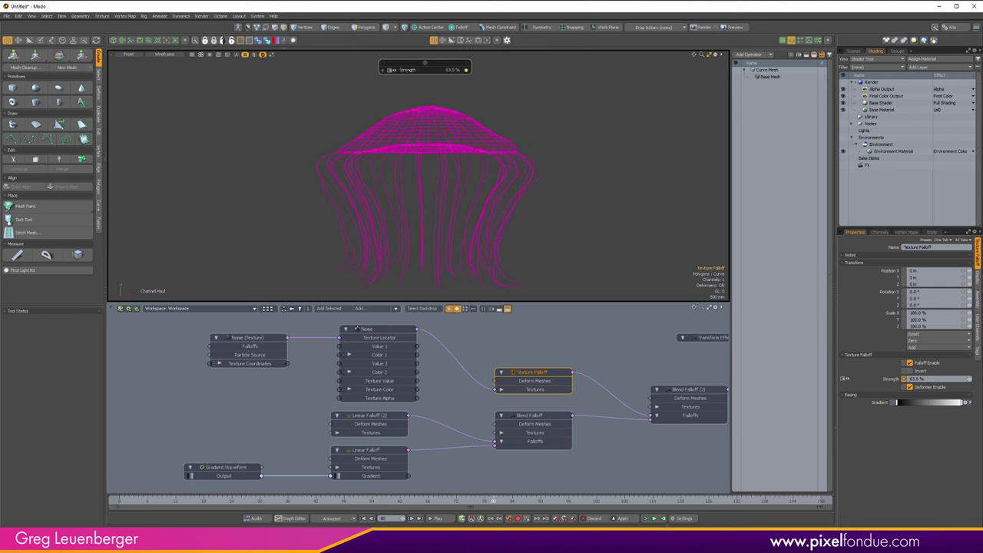
scroll(346, 207, "up", 3)
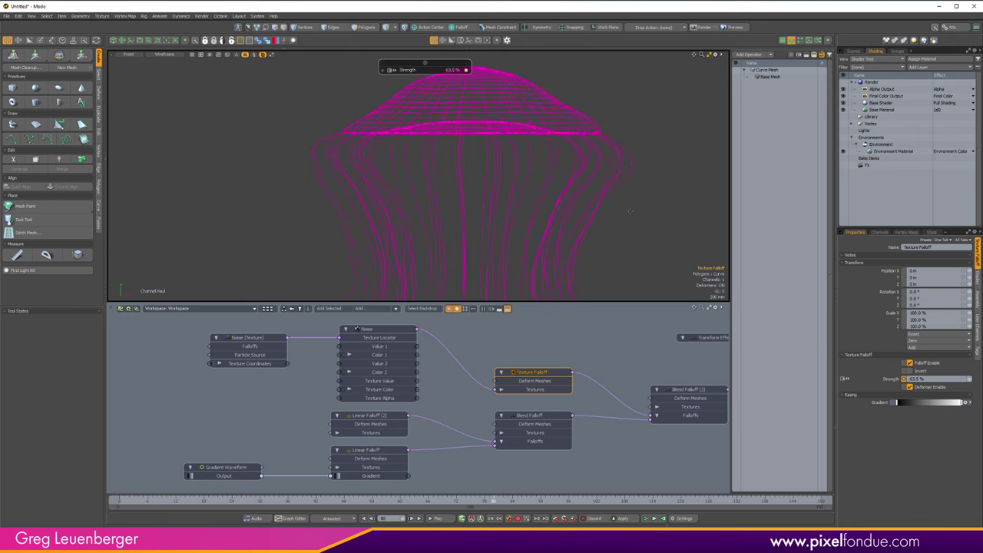
left_click(471, 490)
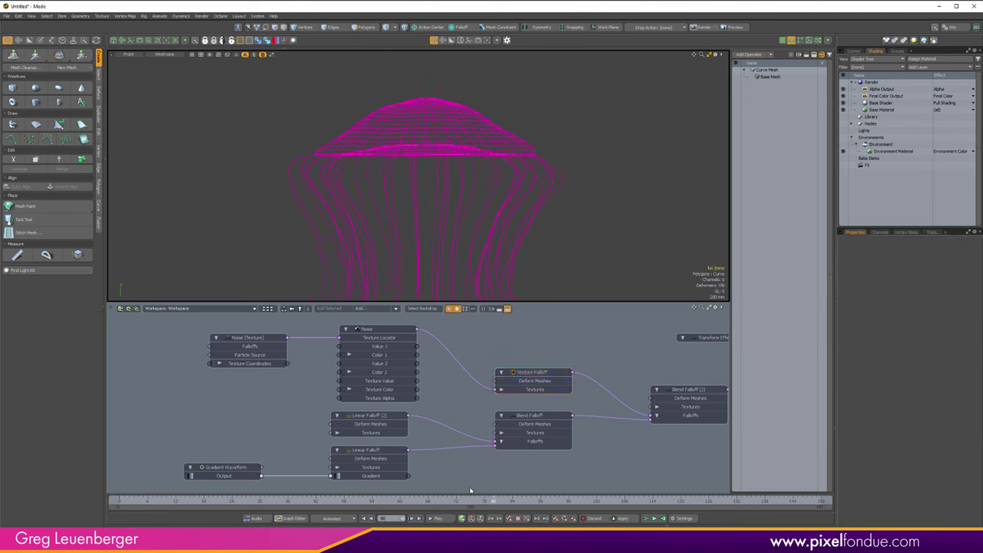
Play the animation in a perspective view to examine the noise's effect on the tentacles, and stop playback with the Noise node selected
left_click(438, 519)
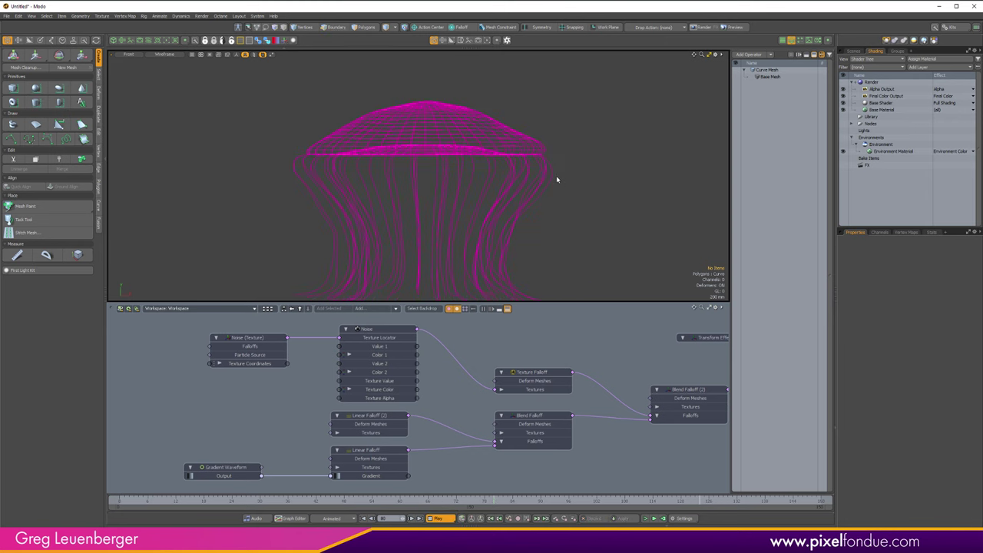
left_click_drag(556, 180, 577, 132, "alt")
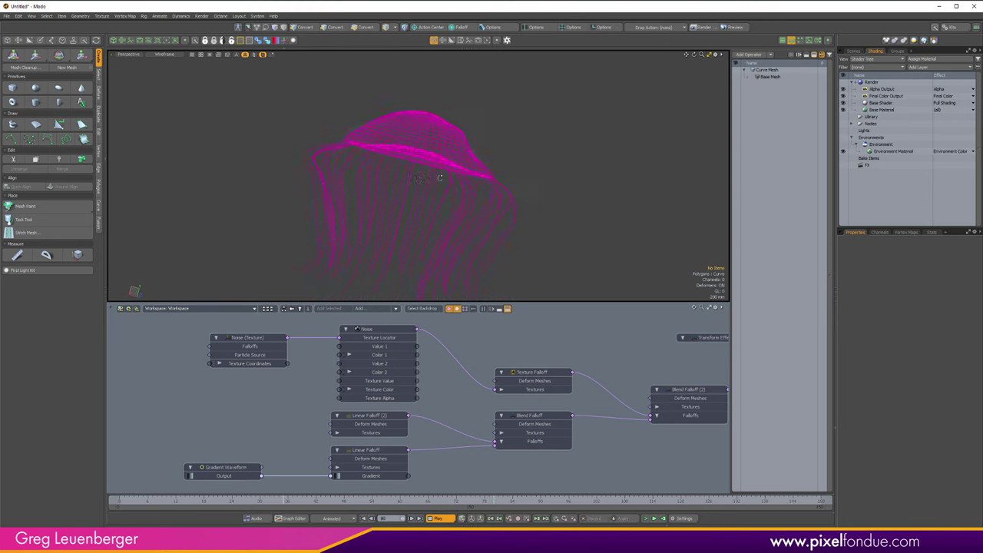
left_click(381, 332)
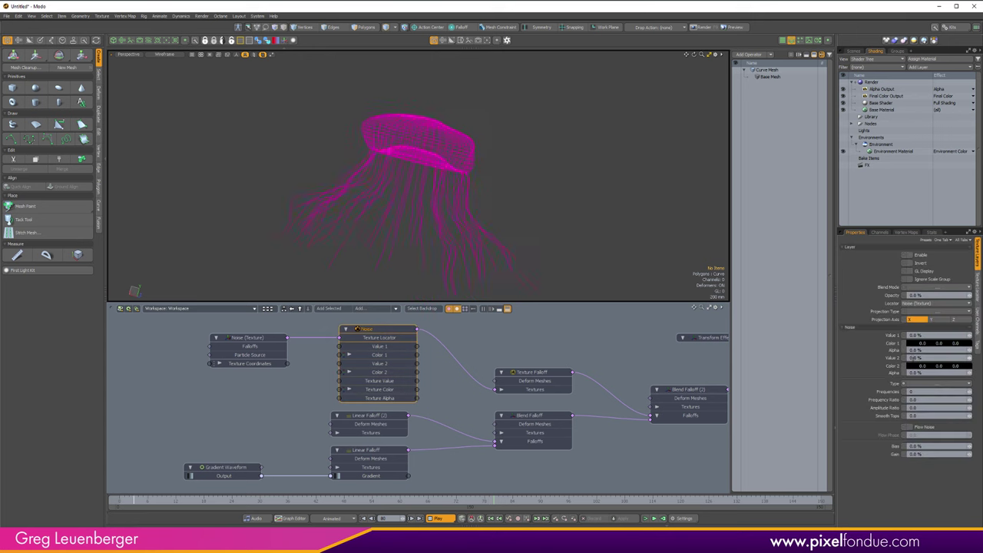
left_click(978, 289)
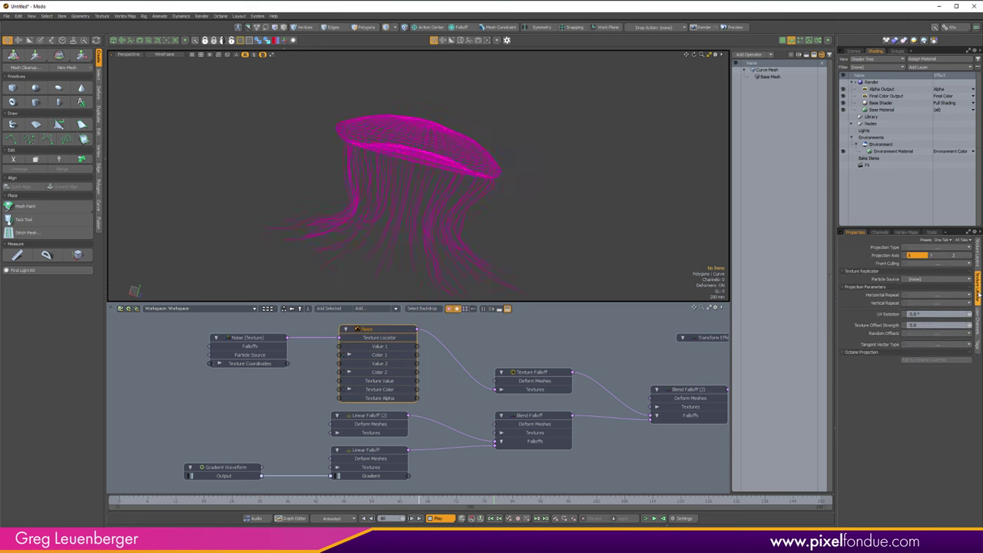
left_click(441, 518)
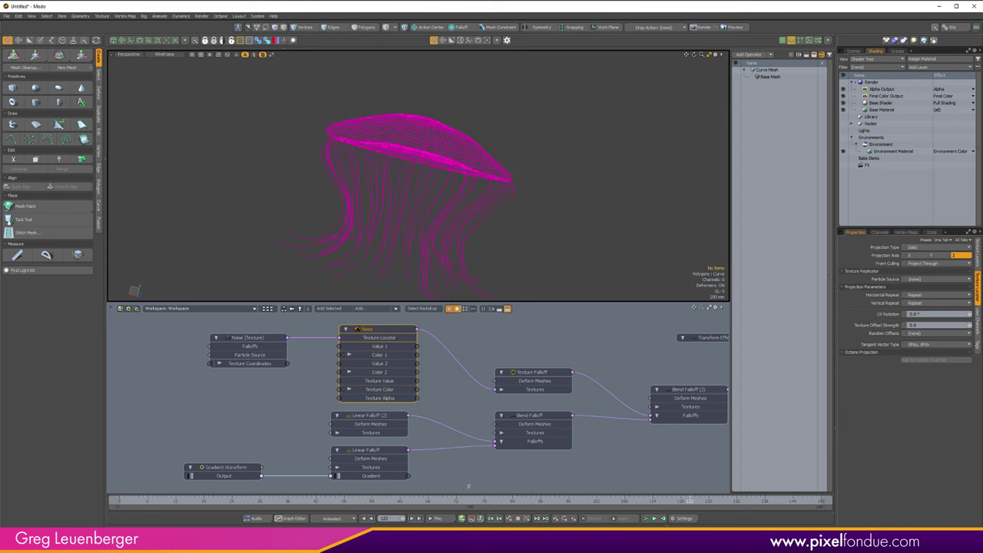
Set the Noise texture's Frequencies to 3 and its X, Y and Z size to 400 mm, checking the result around the jellyfish
left_click(978, 252)
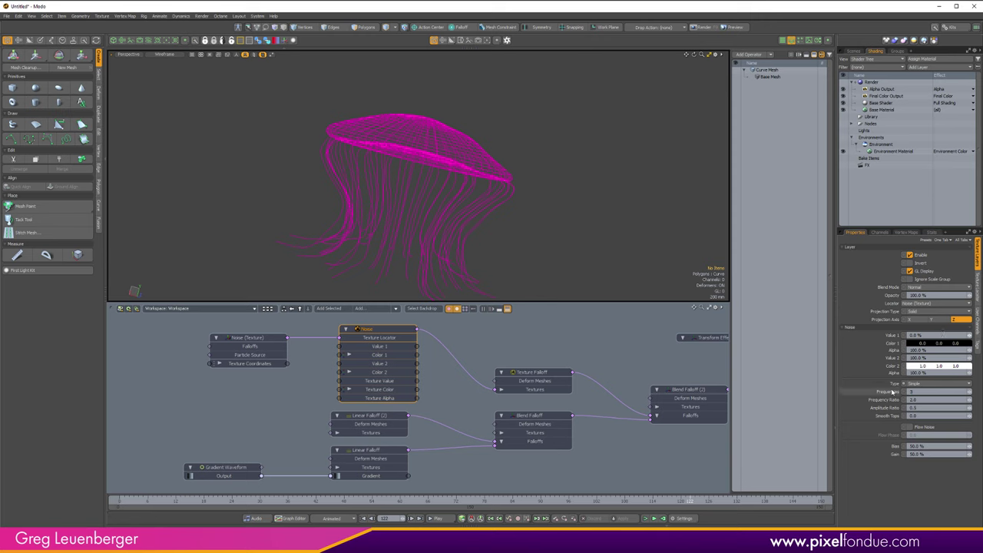
left_click(979, 300)
left_click(940, 344)
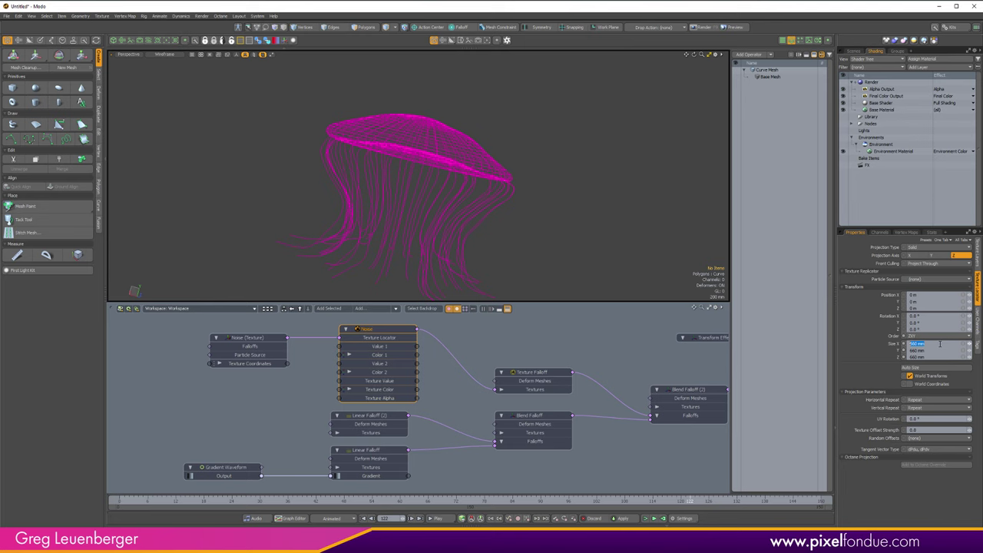
type("400")
key("Return")
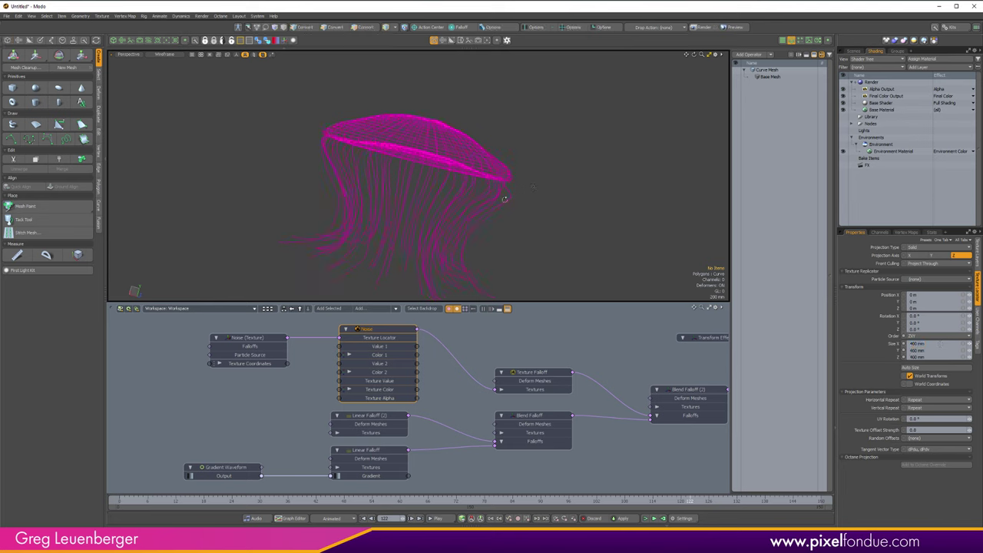
left_click_drag(502, 197, 417, 209, "alt")
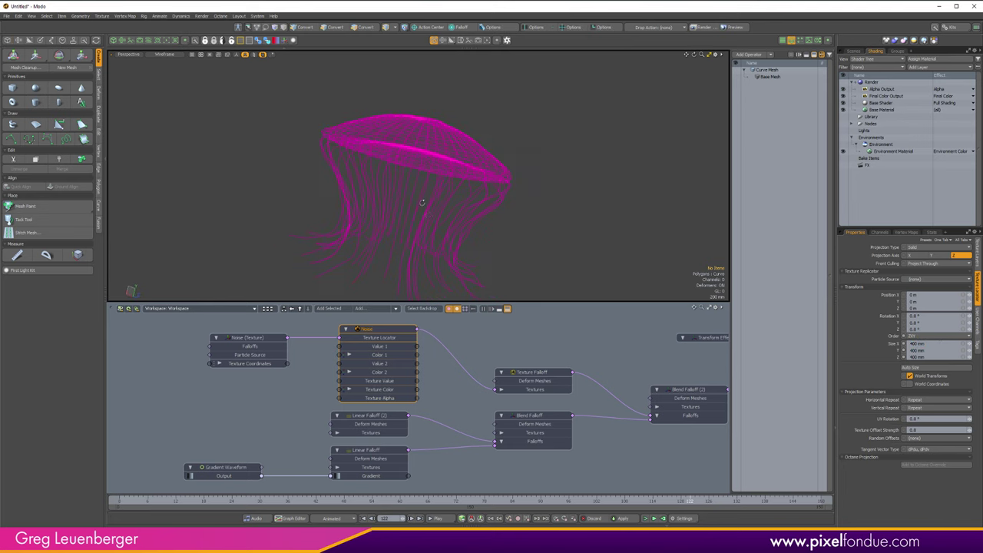
Set the Texture Falloff's Strength to 50% and play the animation to judge the tentacle motion
left_click(533, 376)
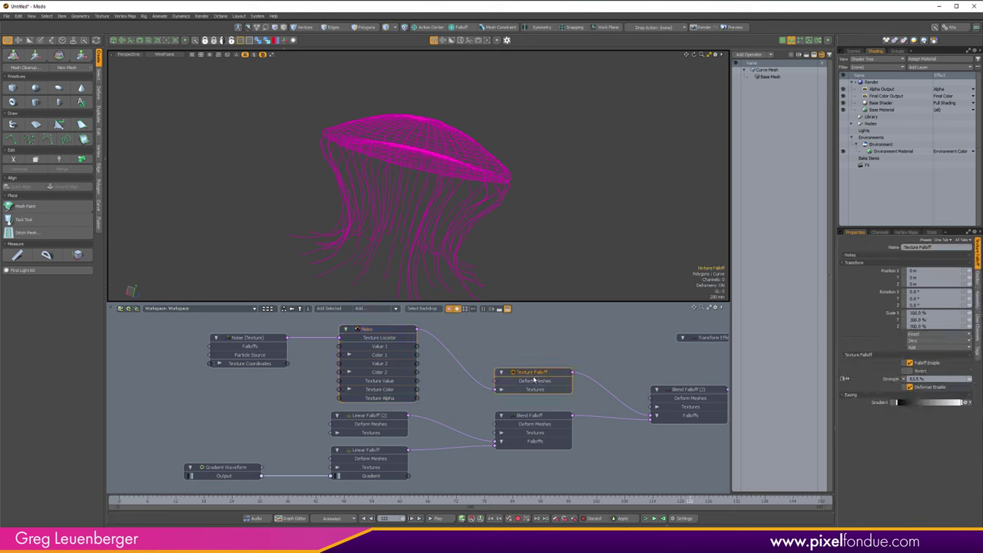
left_click(930, 378)
left_click(436, 519)
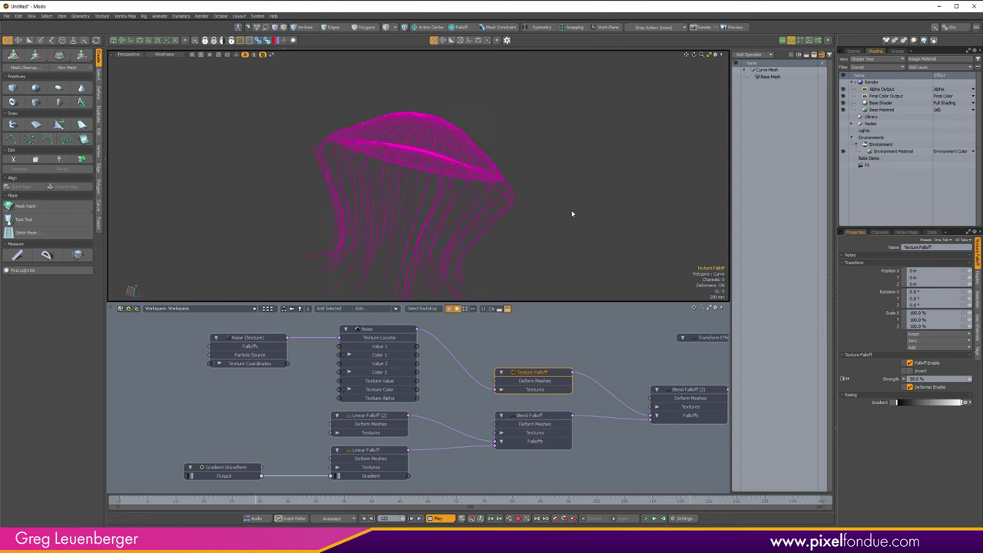
Show the jellyfish with Advanced shading during playback, stop the animation, and return the timeline to frame 0
key("ctrl+grave")
left_click(634, 214)
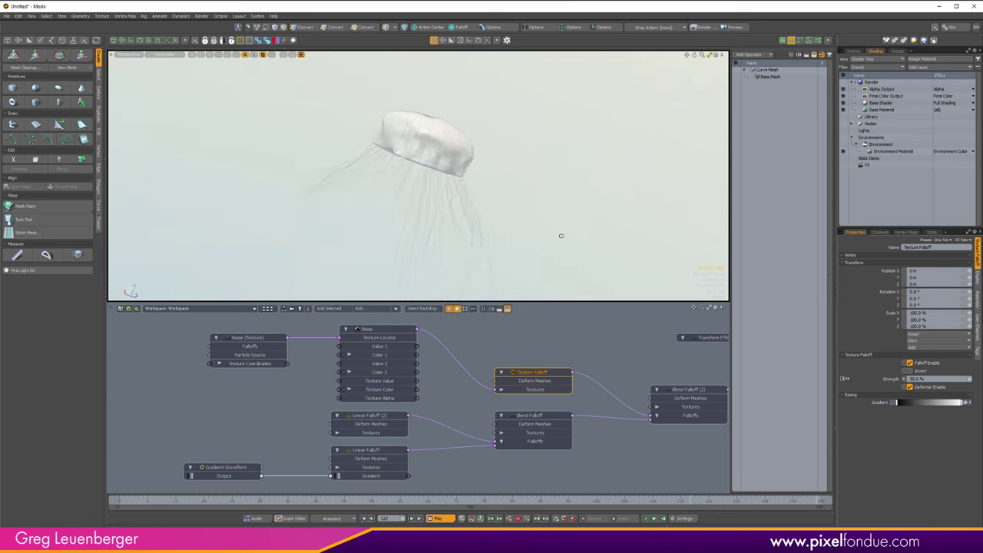
left_click(462, 503)
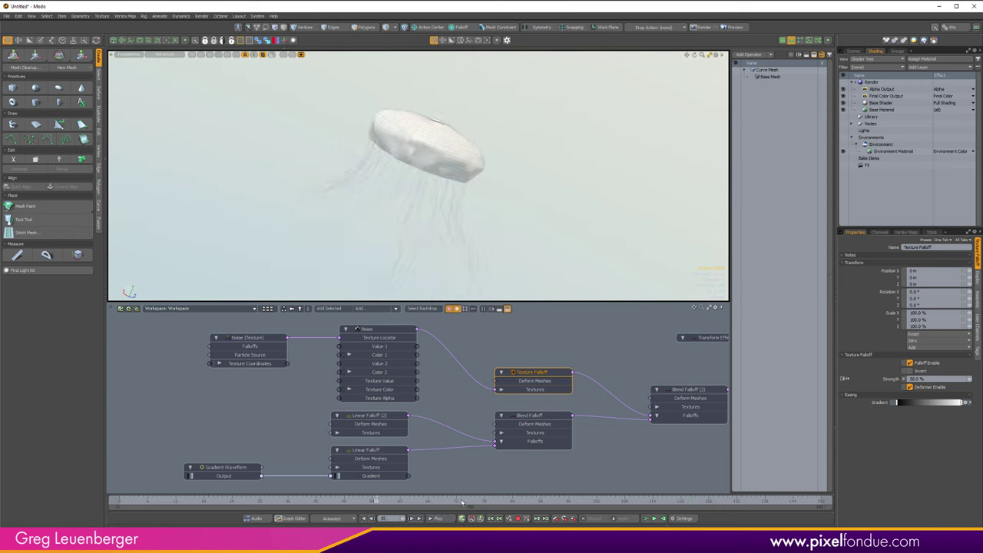
left_click_drag(255, 507, 119, 505)
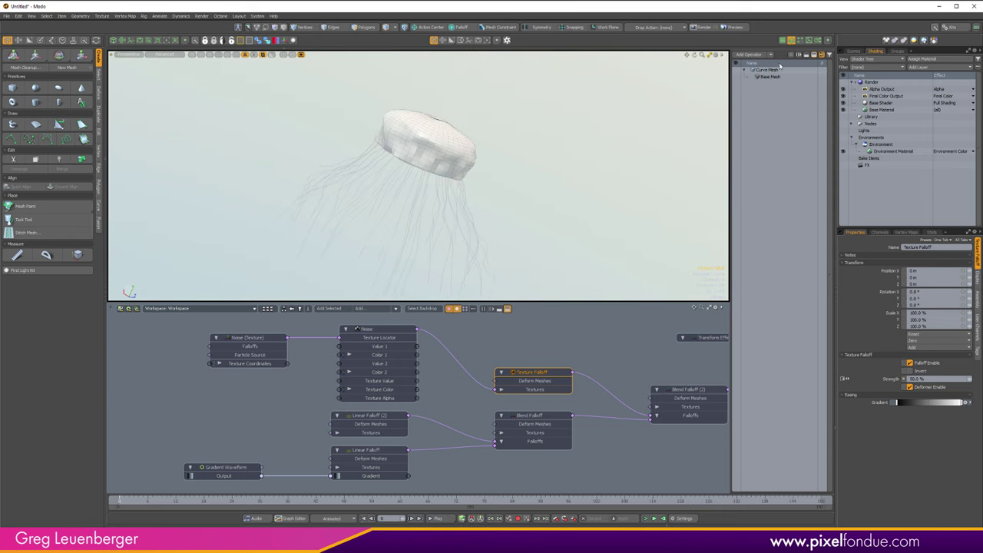
Add a Soft Lag deformer to the Bell mesh's operator stack
left_click(853, 51)
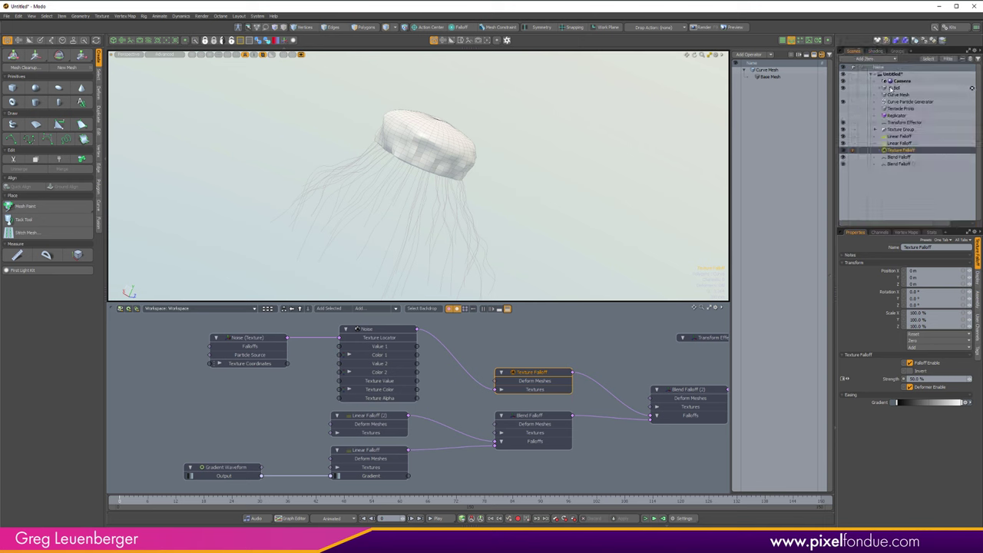
left_click(896, 87)
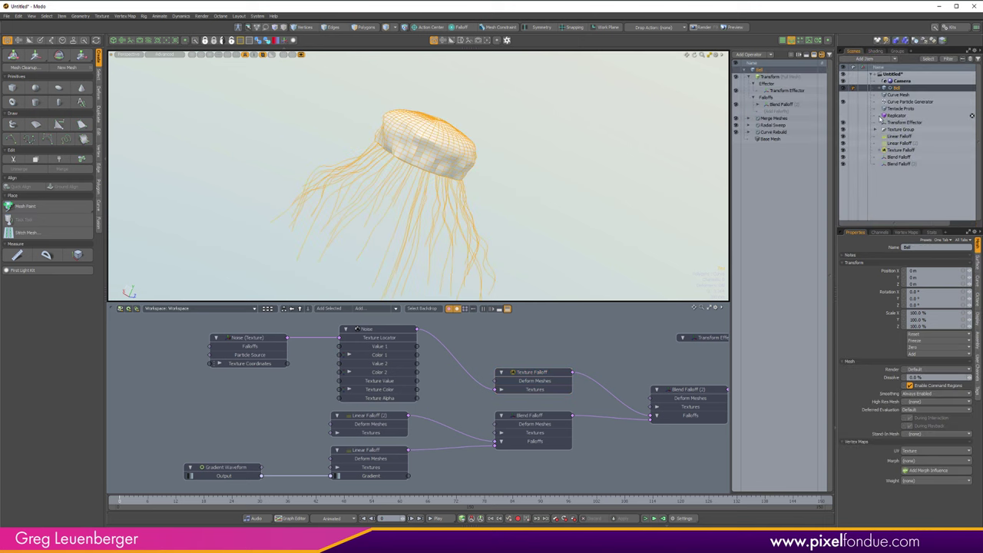
left_click(751, 78)
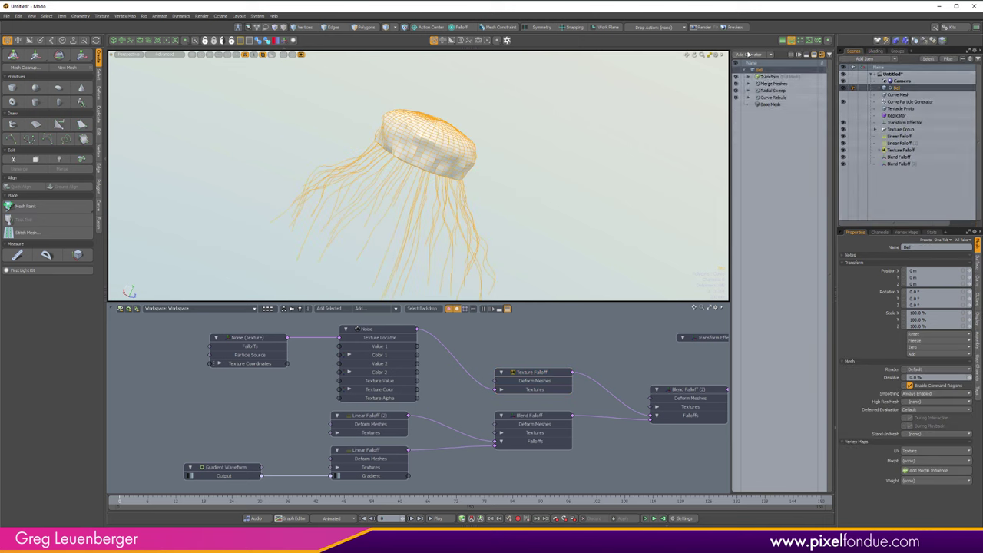
left_click(749, 54)
type("soft")
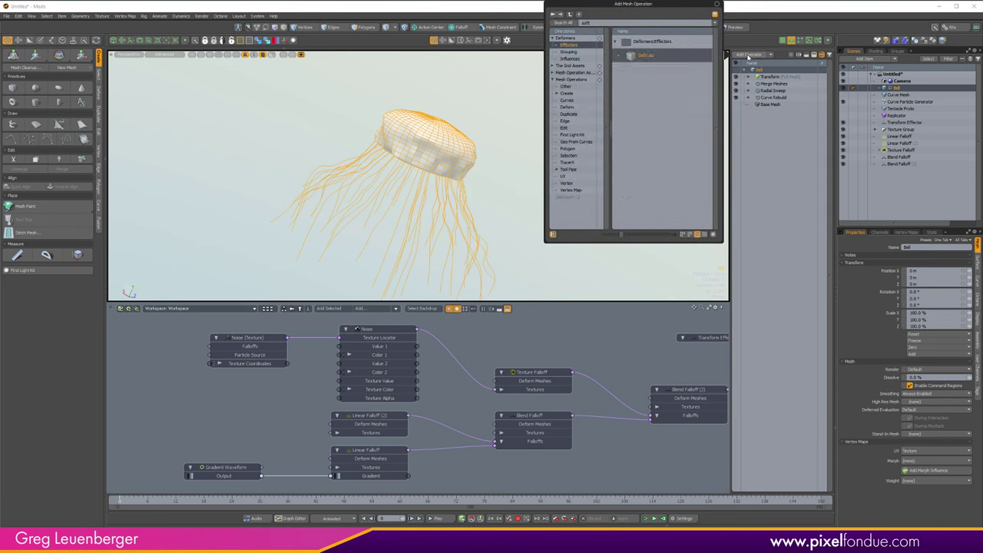
key("Return")
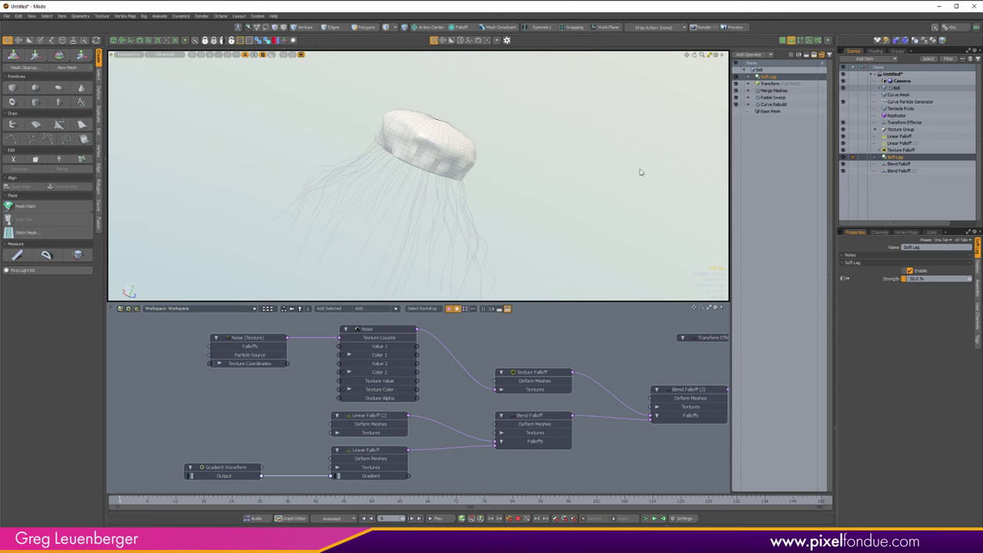
Add a Set Polygon Type operation to the Bell mesh and set its Polygon Type to Catmull-Clark
left_click(769, 56)
type("set pol")
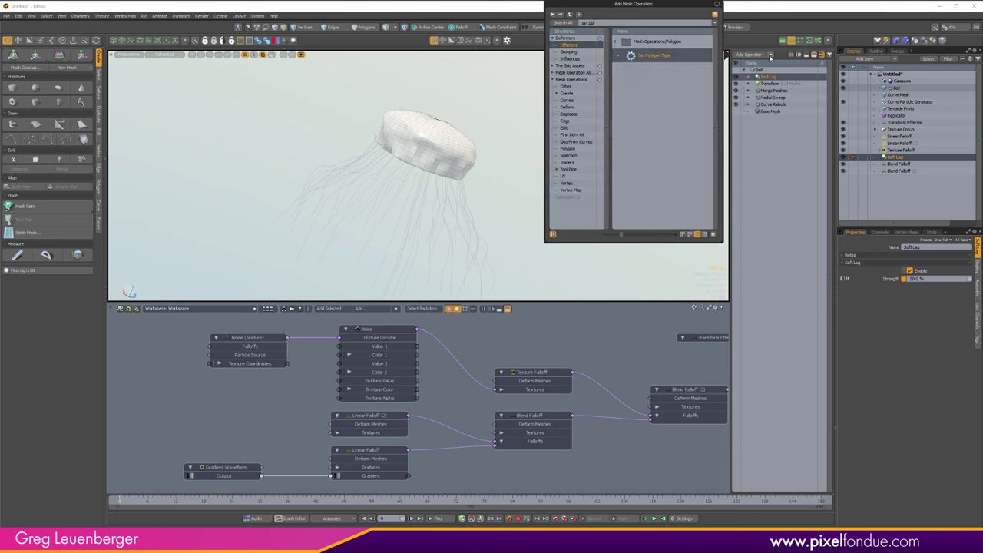
key("Return")
scroll(419, 172, "up", 2)
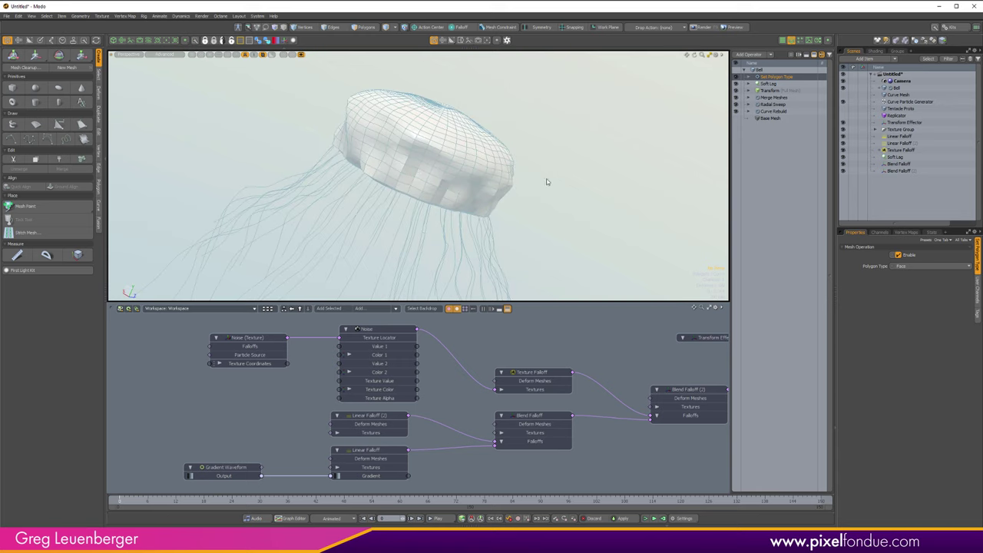
left_click(911, 267)
left_click(911, 277)
left_click_drag(462, 173, 466, 222, "alt")
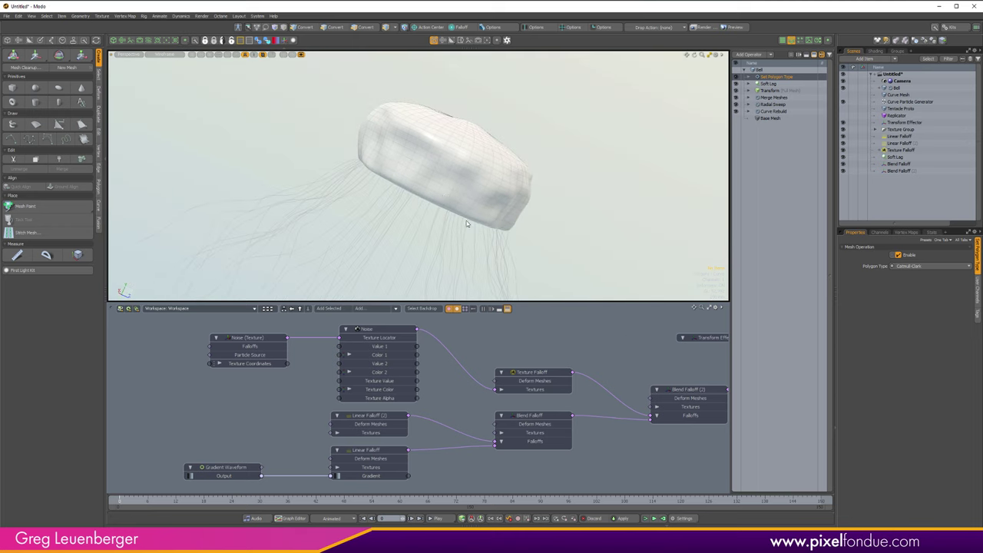
Try the Texture Falloff's Strength at 25%, and settle on 35% for a subtler noise deformation of the bell
left_click(540, 373)
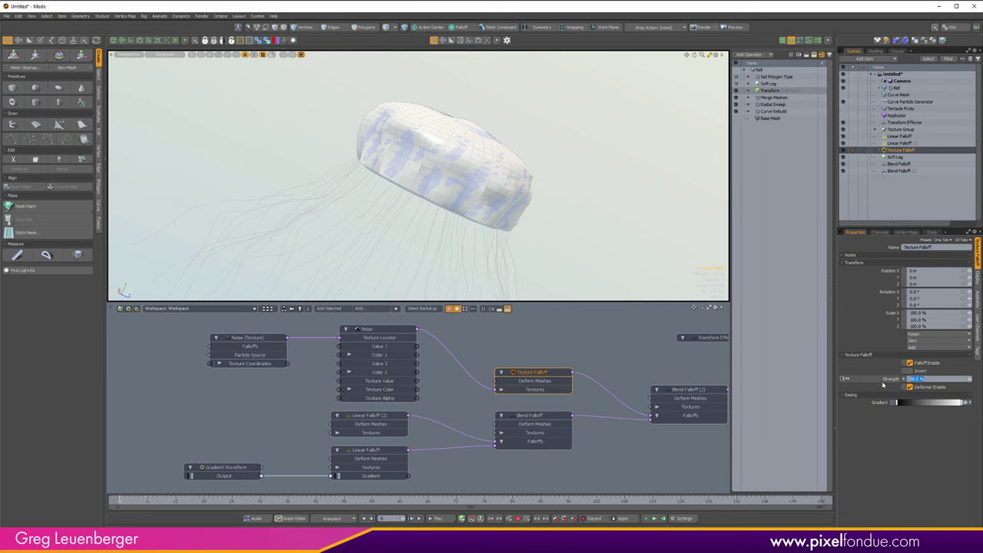
type("25")
key("Return")
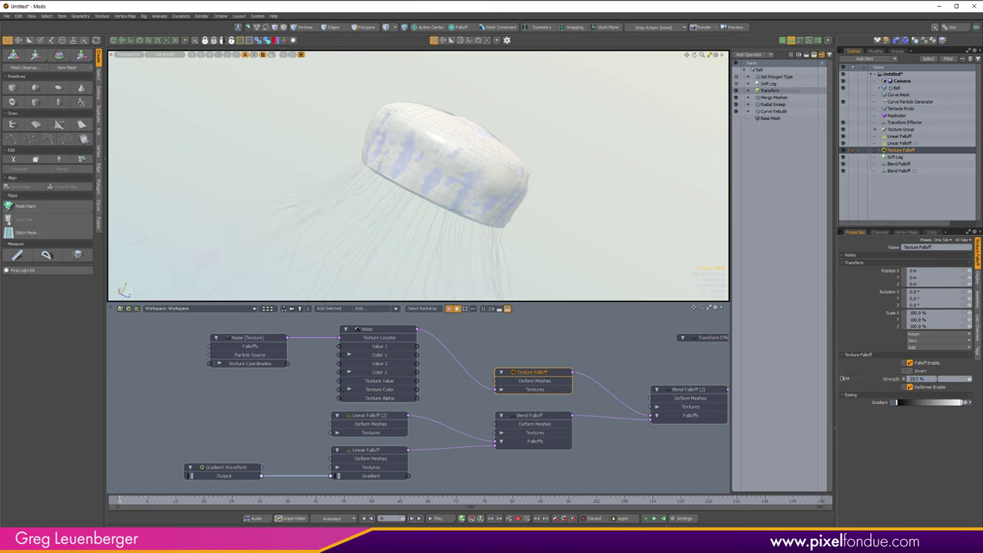
left_click_drag(934, 378, 862, 382)
key("Return")
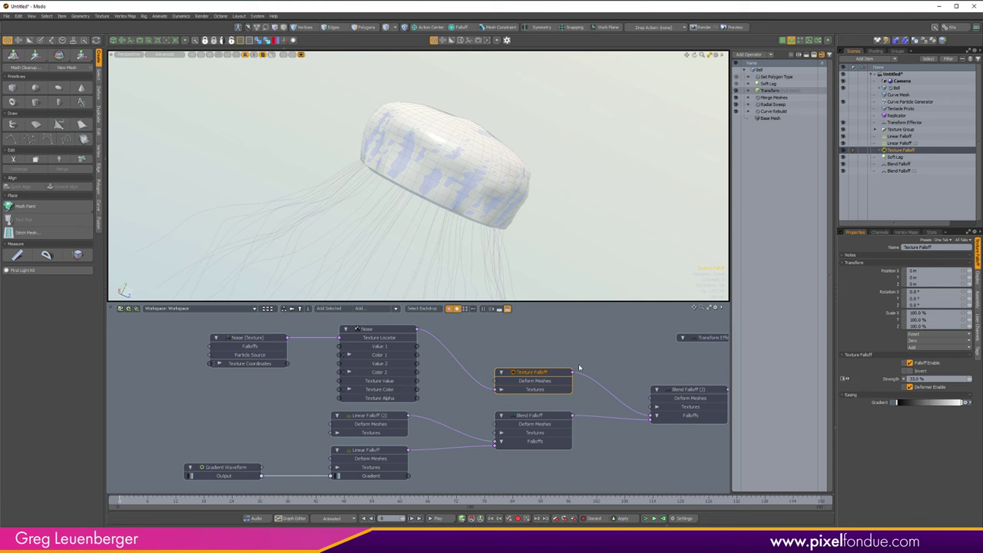
Set the Soft Lag deformer's Strength to 10%
left_click(777, 75)
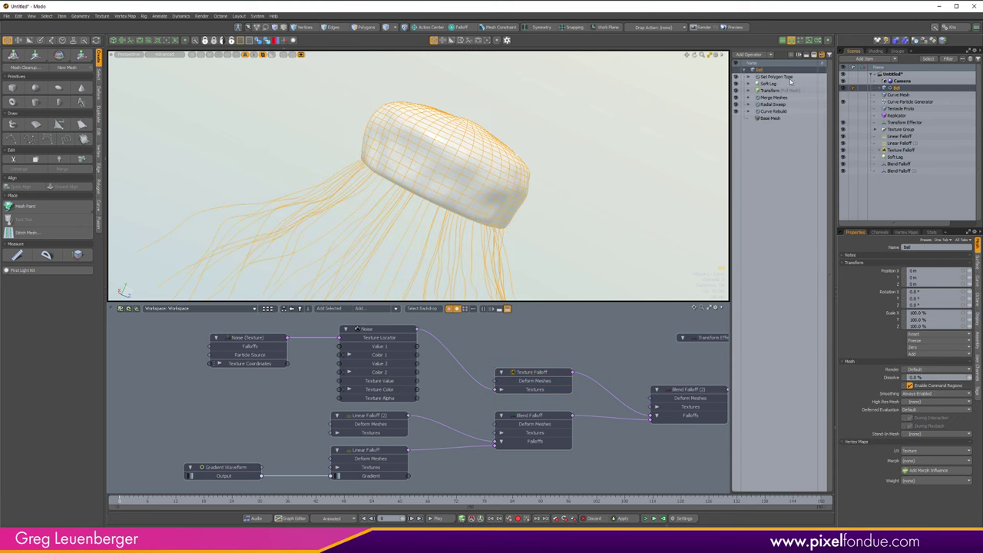
left_click_drag(526, 158, 654, 99, "alt")
scroll(498, 211, "down", 2)
left_click(772, 84)
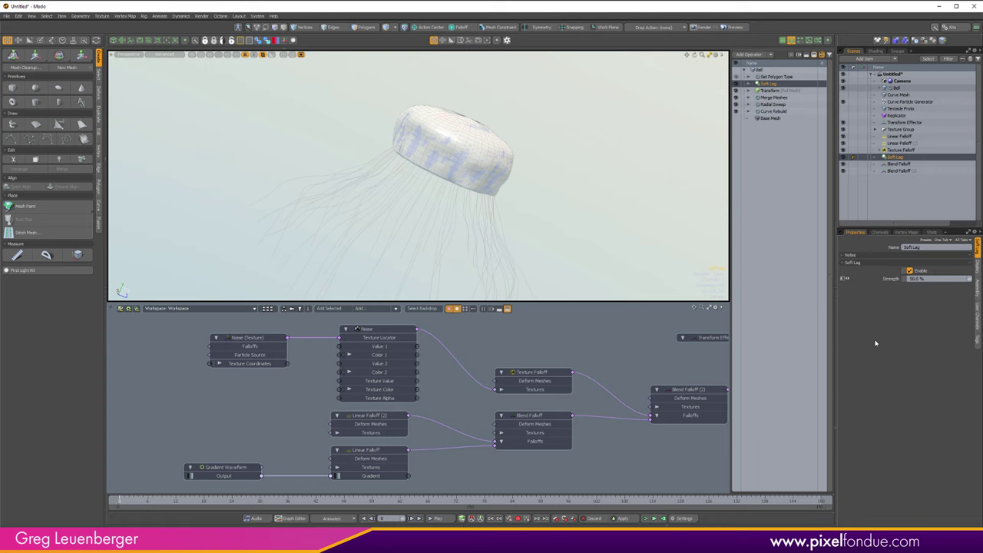
left_click(930, 279)
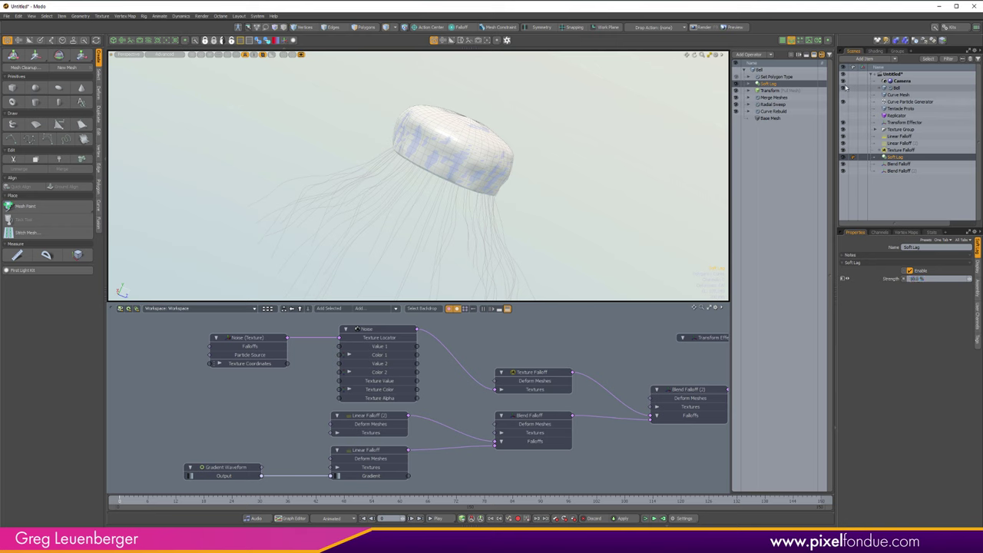
Play the animation with the Bell mesh selected to examine the Soft Lag effect, and stop playback
left_click(772, 70)
left_click(436, 518)
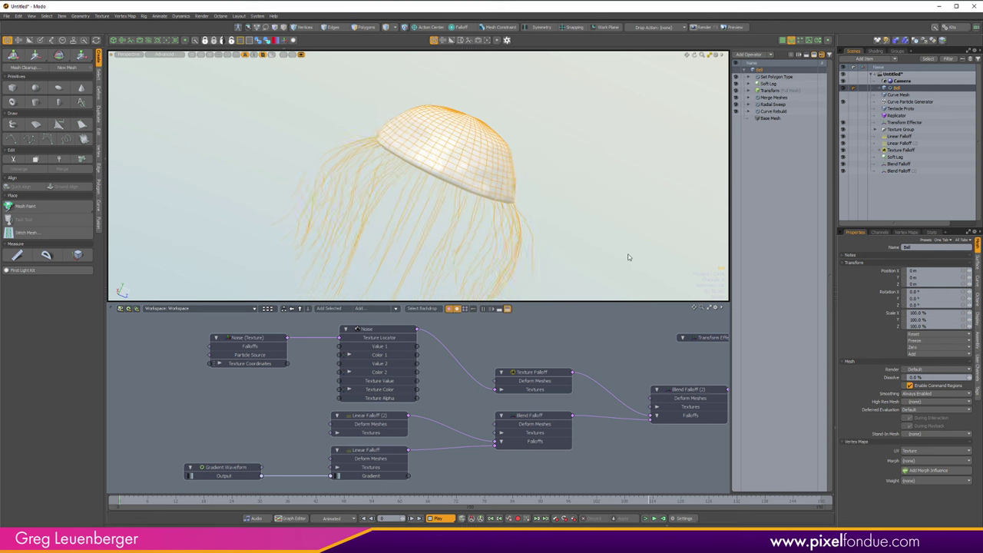
left_click(439, 520)
Set the Soft Lag's Strength to 85% and play the animation
left_click(772, 83)
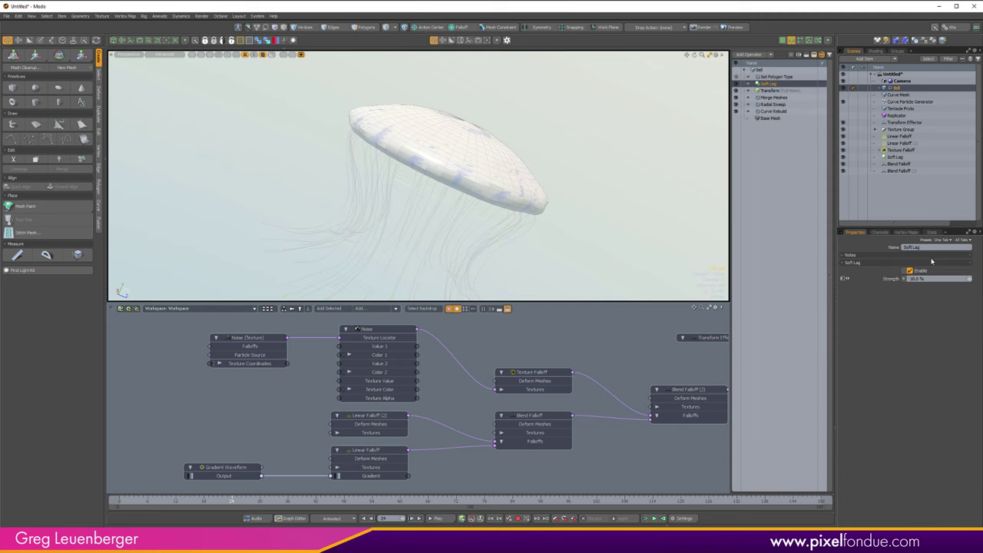
left_click(928, 278)
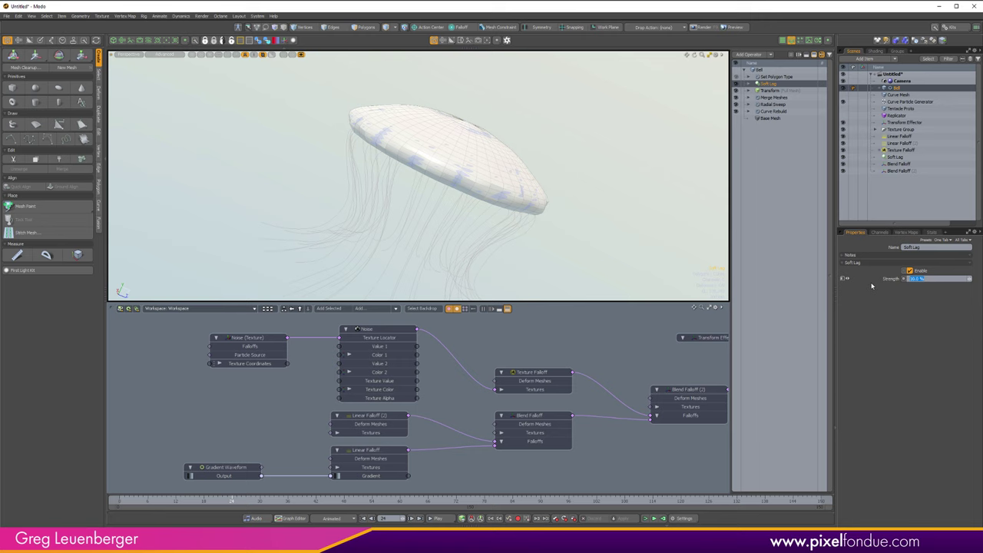
type("85")
key("Return")
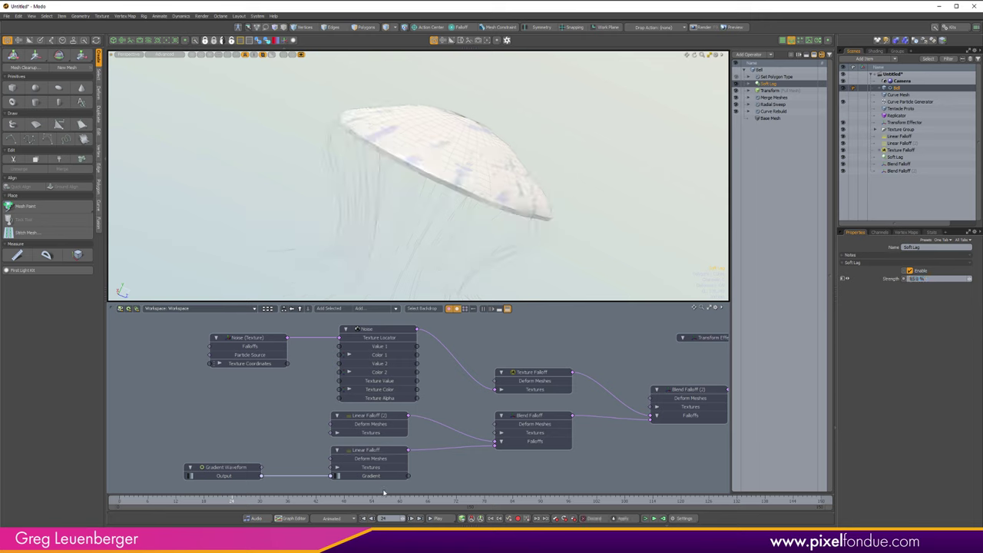
left_click(435, 519)
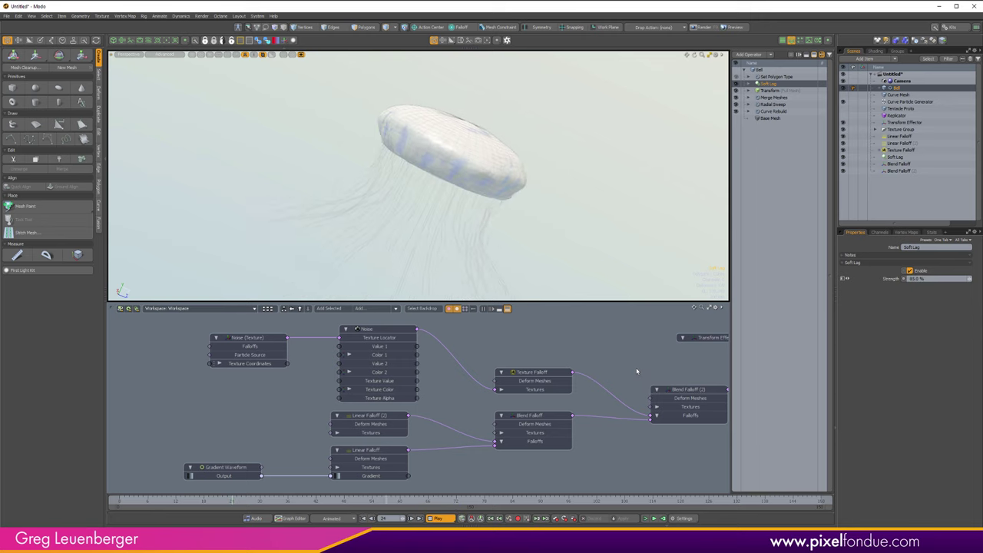
Watch the lagging motion with the Bell mesh selected, open and close its Mini Properties, and stop playback
left_click(763, 70)
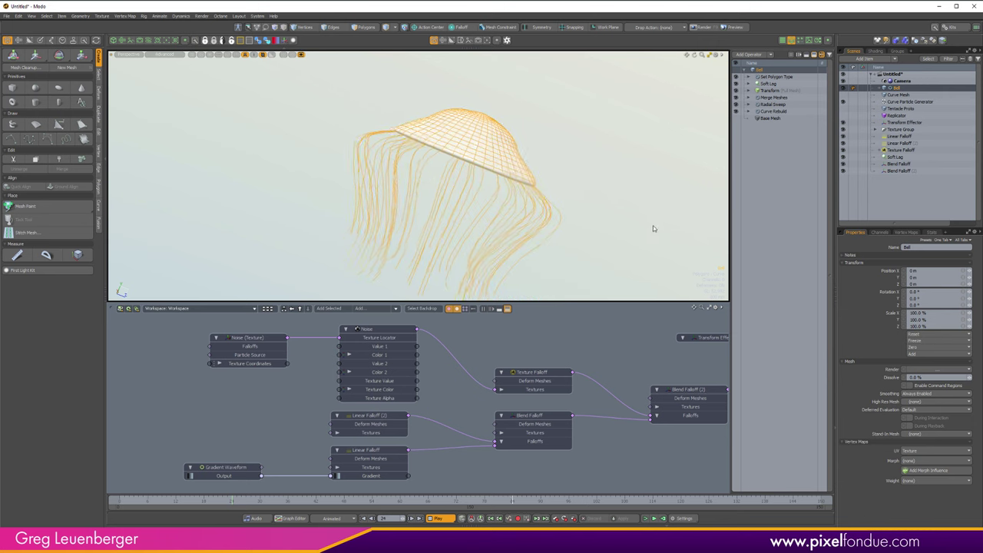
key("p")
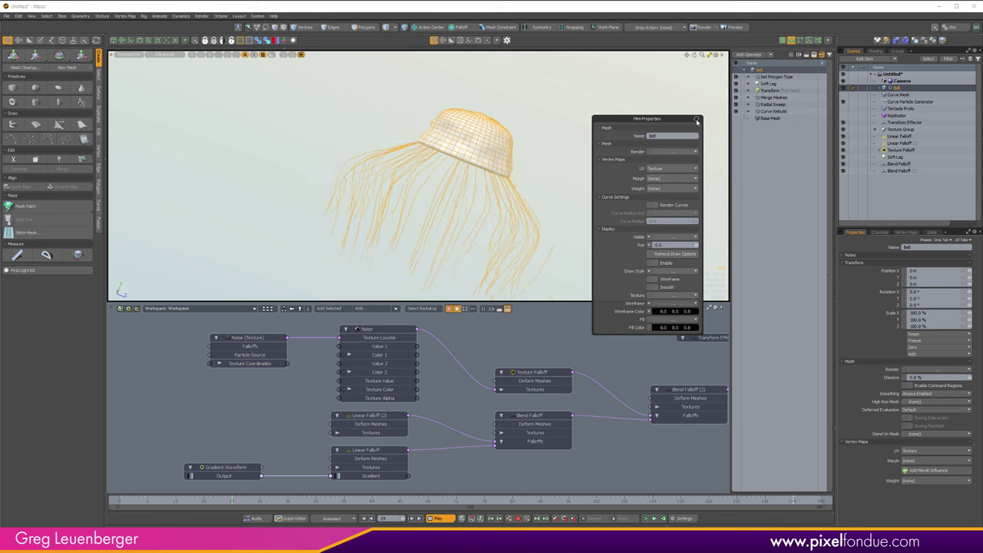
left_click_drag(697, 120, 700, 118)
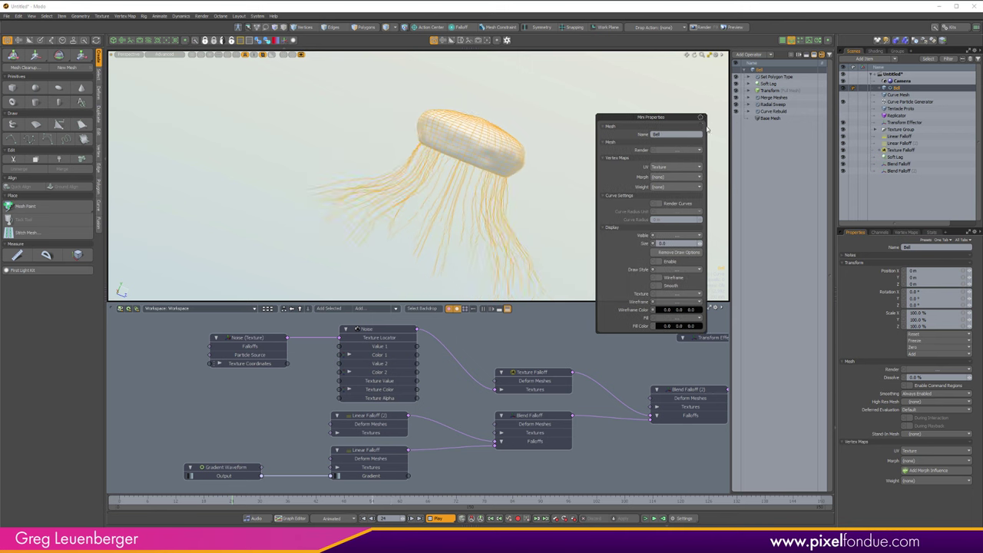
left_click(699, 117)
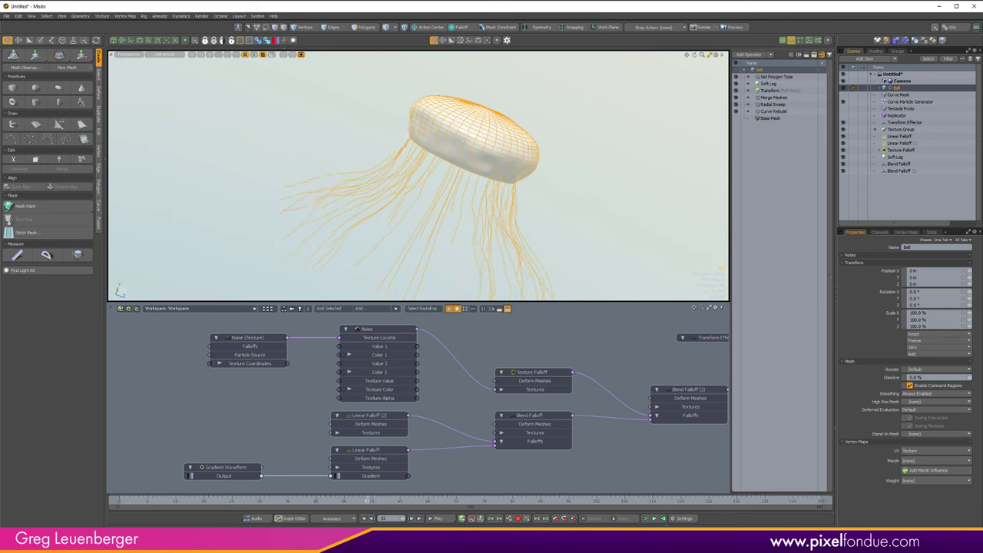
Set the Curve Rebuild operation's Point Count to 48 for a denser bell profile
left_click(773, 112)
left_click(935, 294)
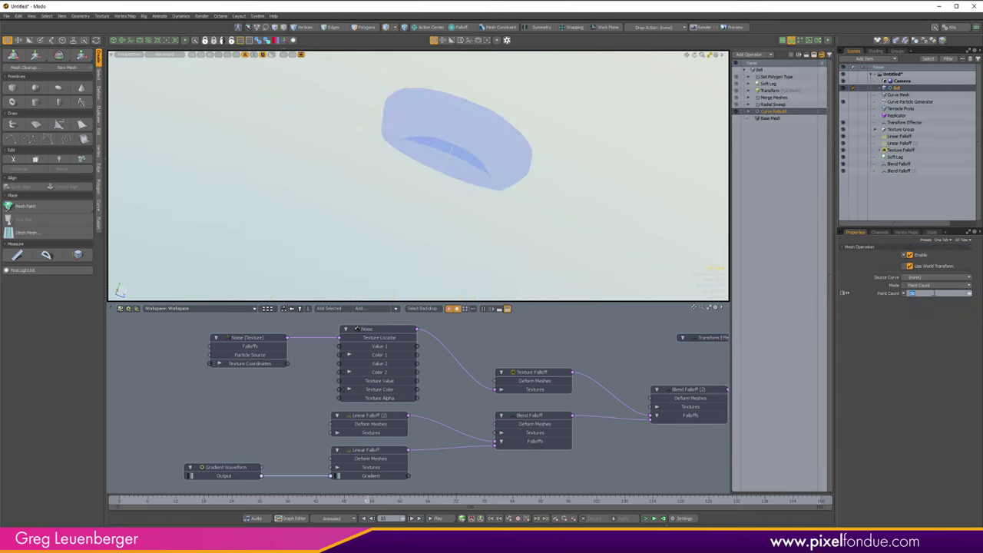
type("48")
key("Return")
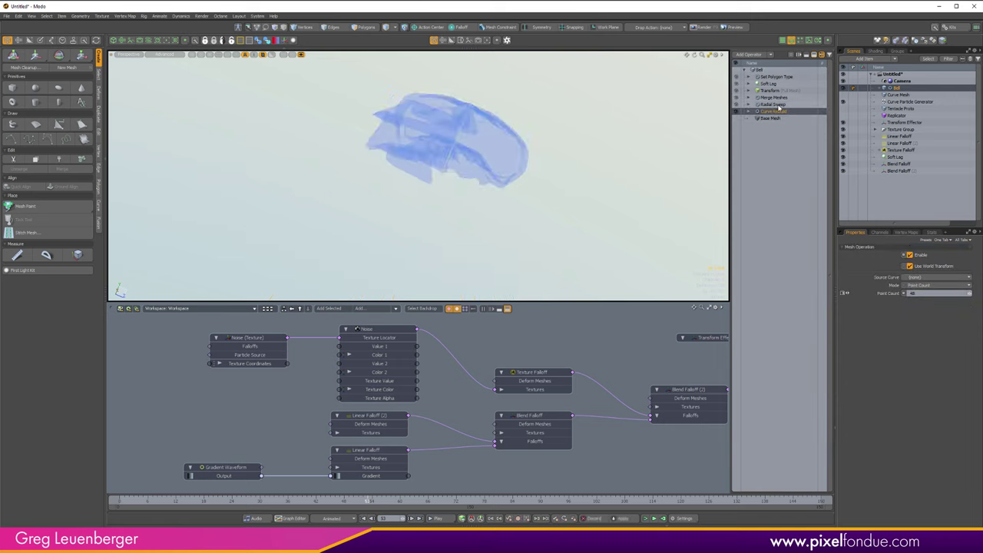
Check the Radial Sweep generator's Count setting, and reselect the Bell mesh
left_click(787, 105)
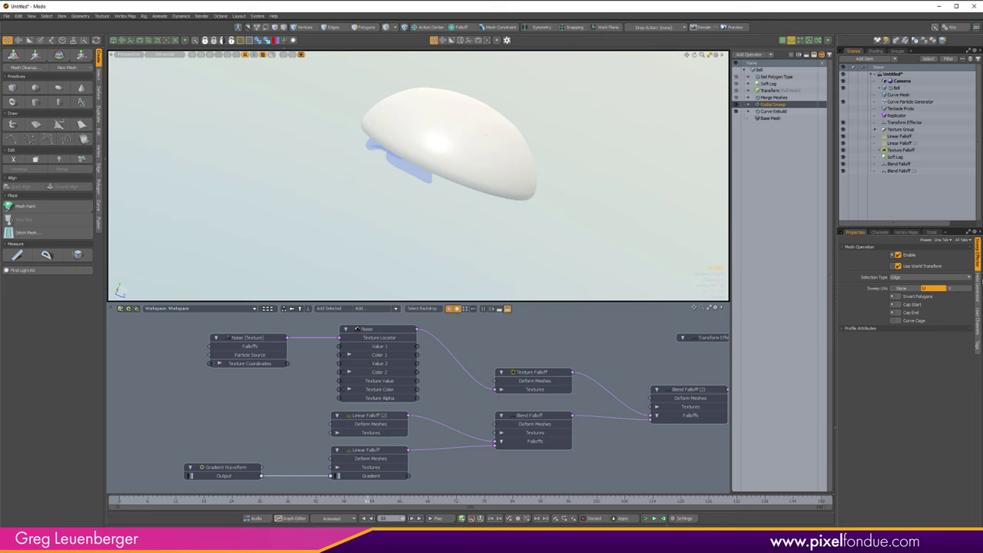
left_click(978, 285)
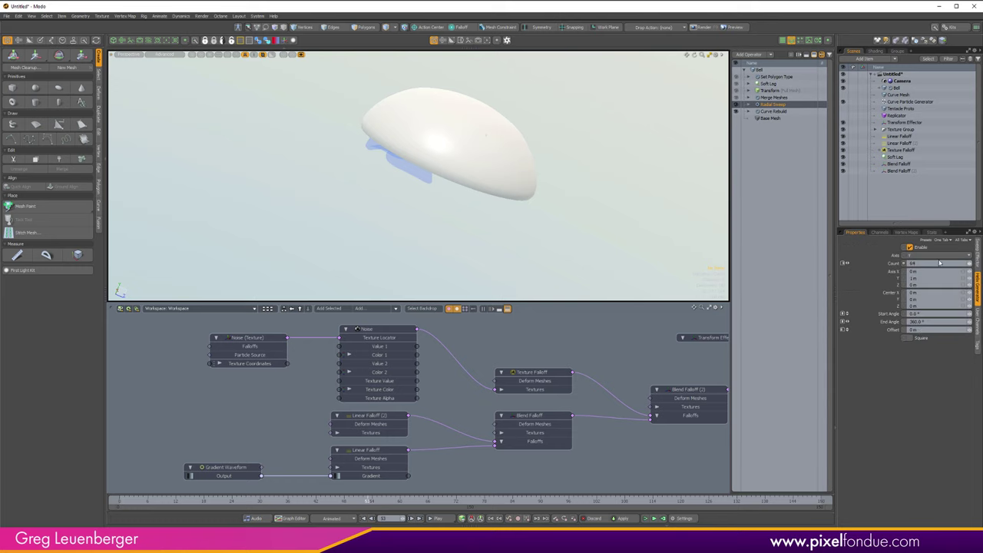
left_click(769, 71)
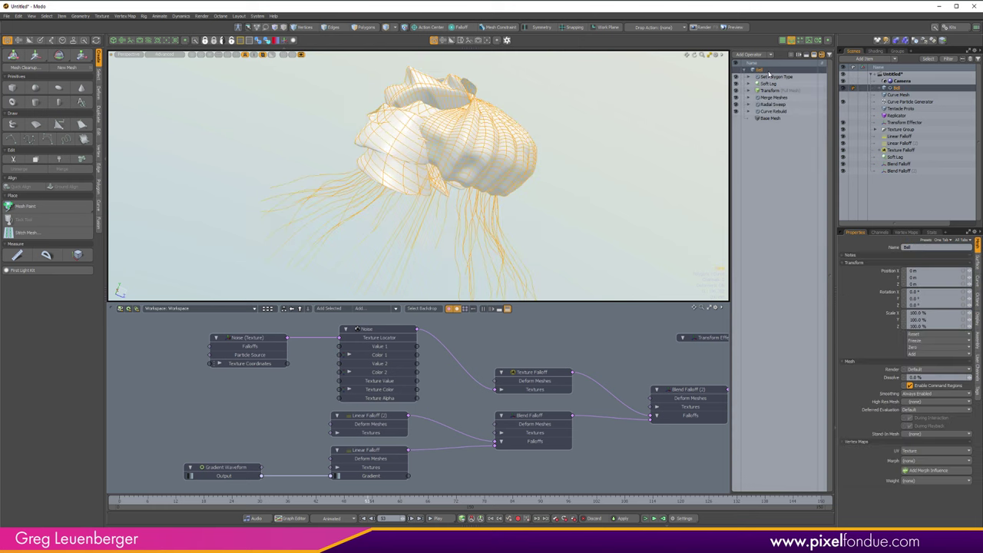
Toggle the Bell's Soft Lag and Transform deformers to refresh the distorted mesh
left_click(736, 87)
left_click(737, 92)
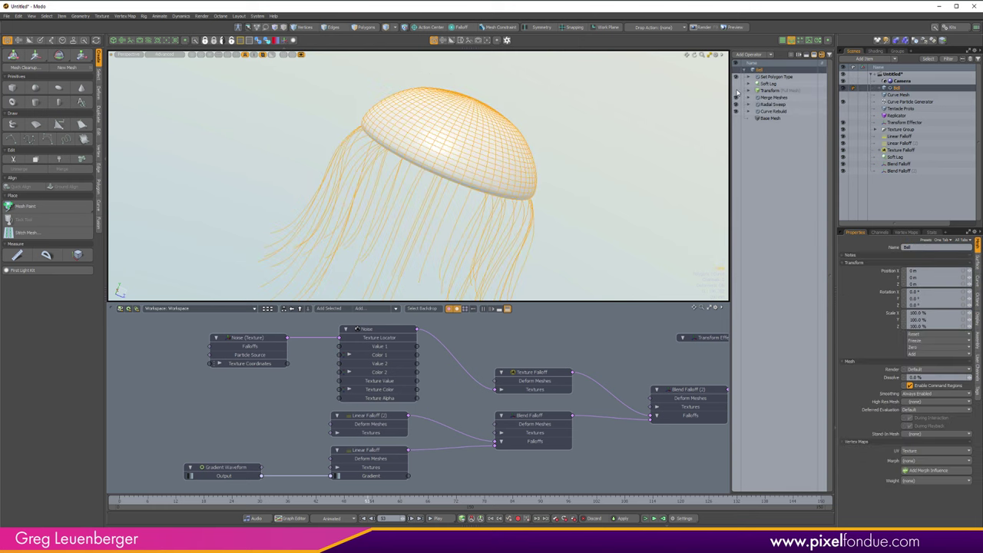
left_click(736, 85)
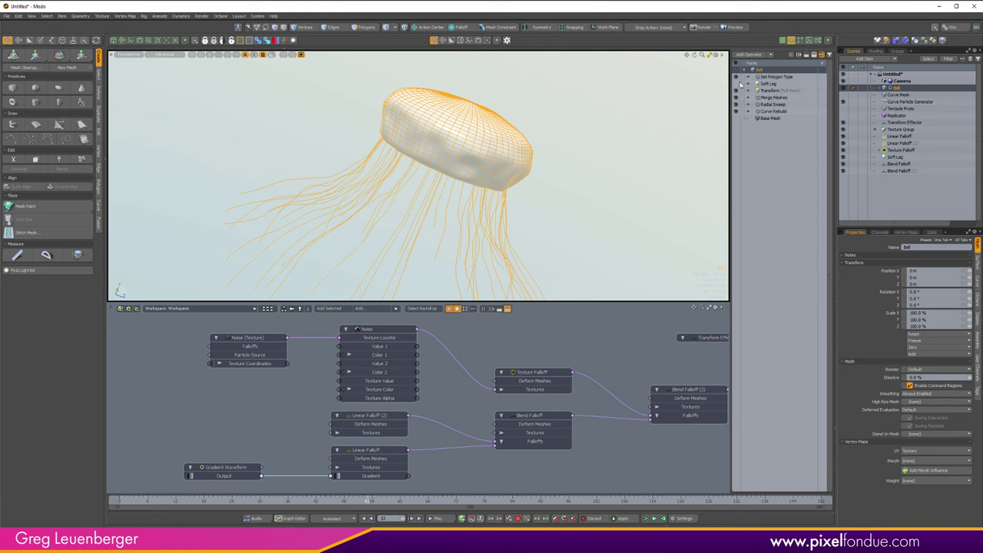
Inspect the Soft Lag deformer's settings, reselect the Bell mesh, and play and stop the animation to check the motion
left_click(770, 84)
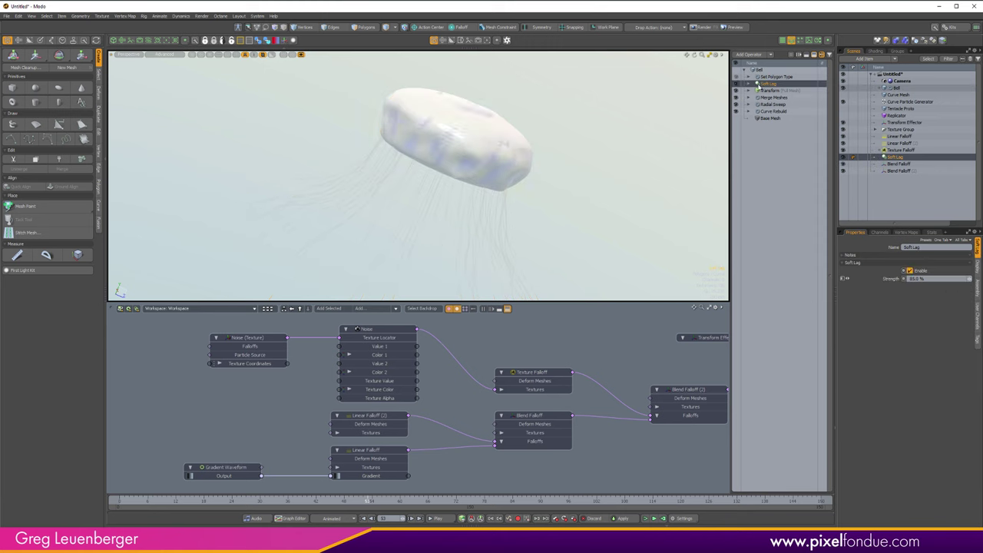
left_click(770, 71)
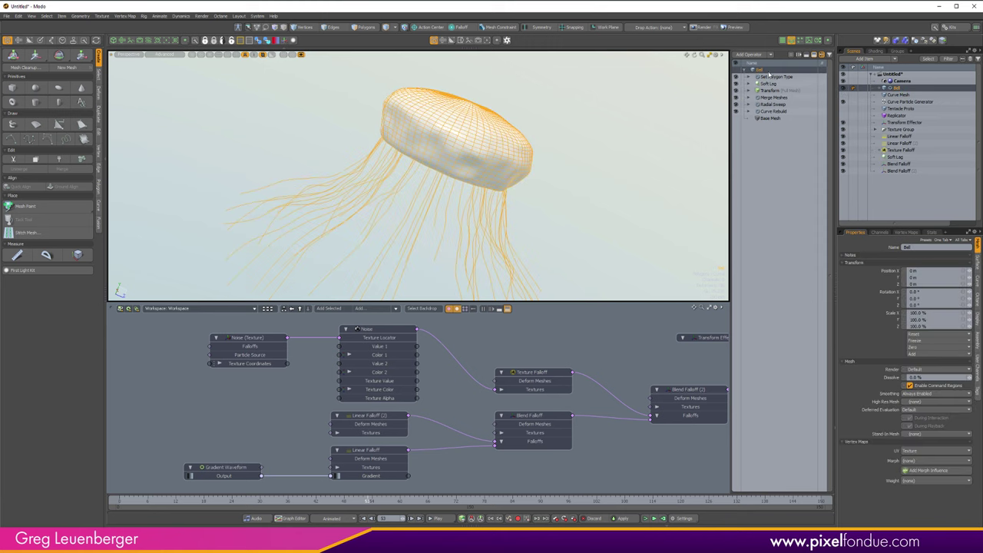
left_click(436, 519)
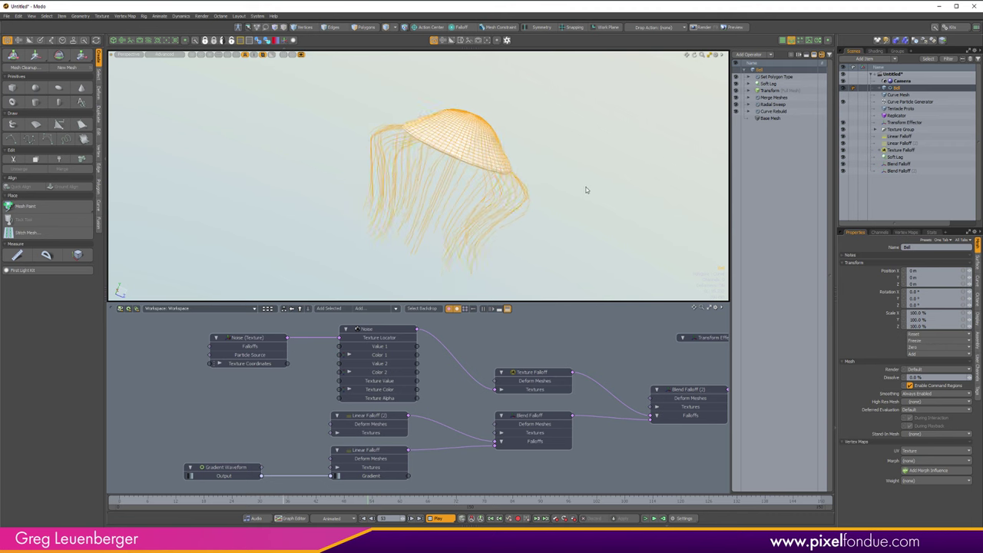
left_click(446, 518)
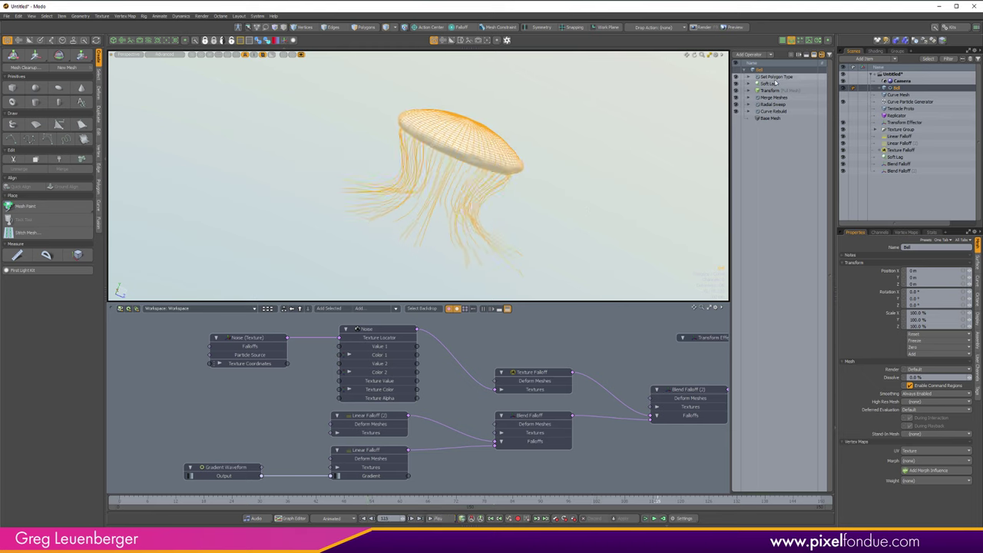
Set the Transform Effector's scale to 125% in X, 85% in Y and 125% in Z
left_click(768, 90)
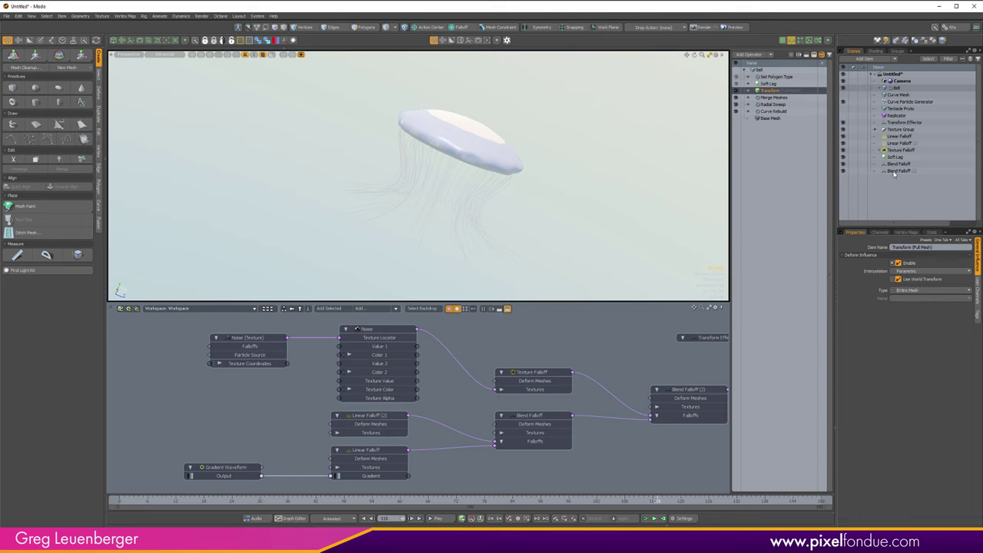
left_click(750, 92)
left_click(911, 121)
left_click(932, 313)
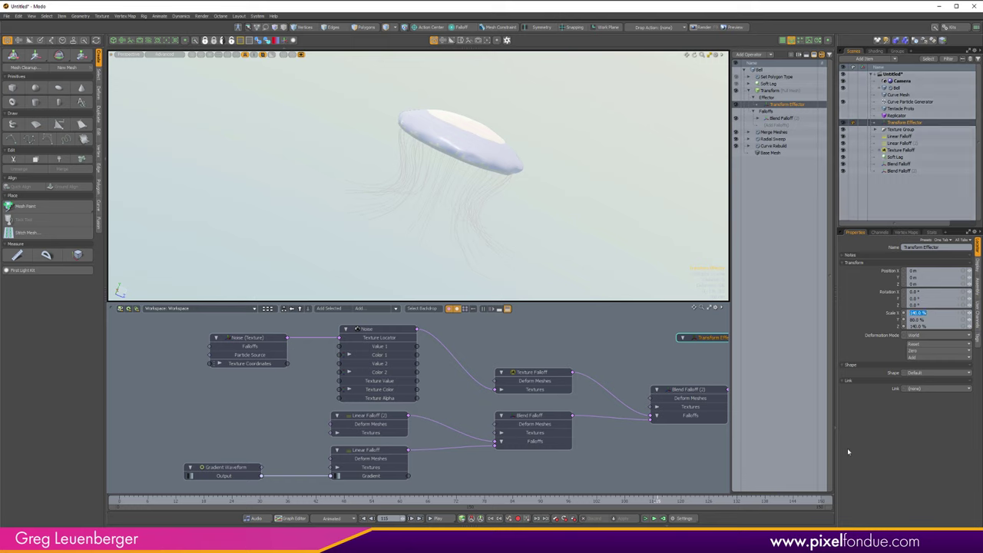
type("125")
key("Tab")
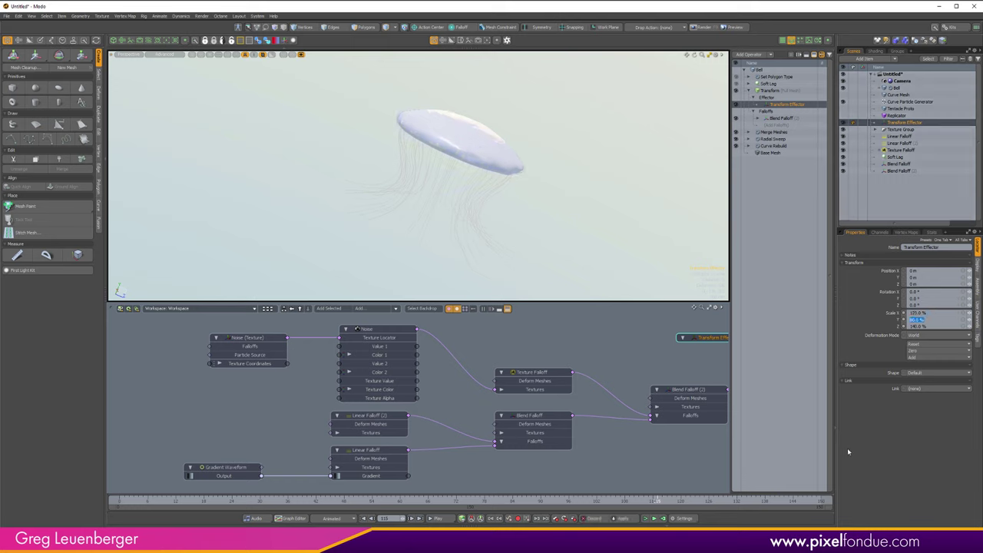
type("85")
key("Tab")
type("125")
key("Return")
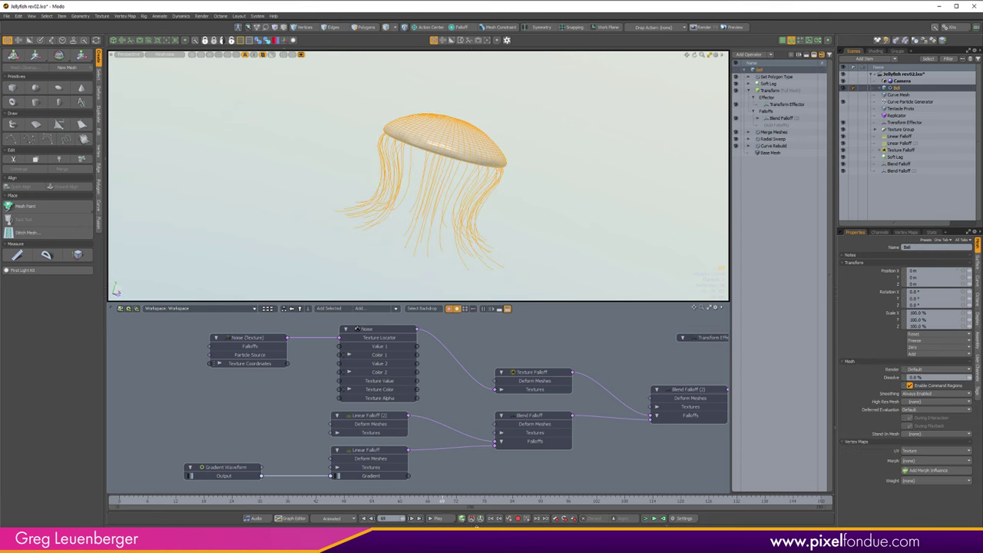
Play the animation in an enlarged 3D viewport with nothing selected, and switch the display to wireframe
key("0")
left_click(436, 518)
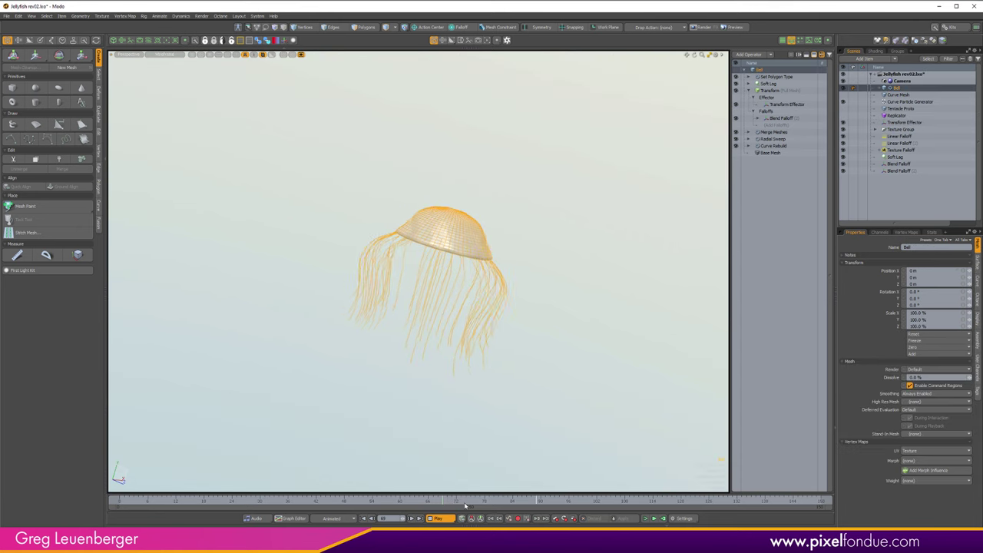
scroll(527, 297, "up", 3)
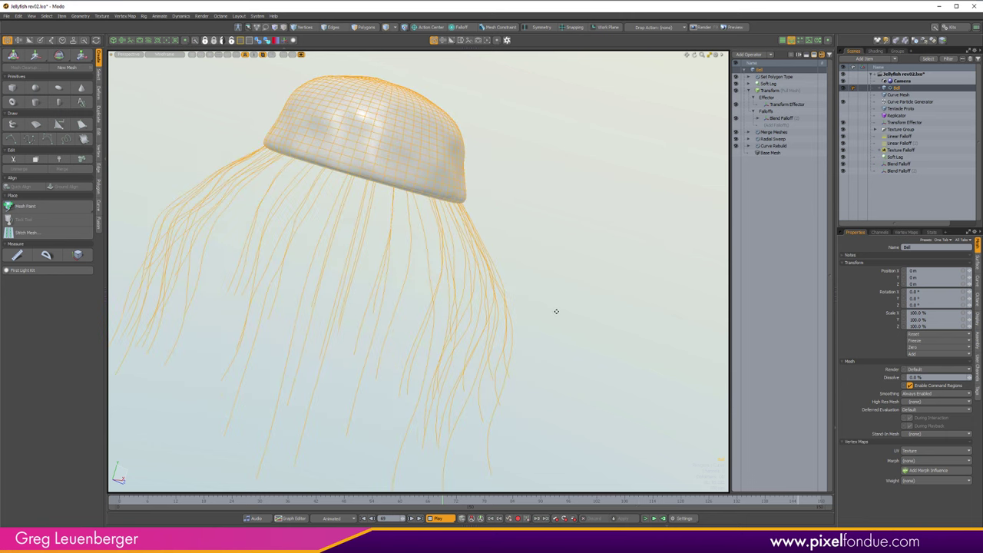
left_click(622, 352)
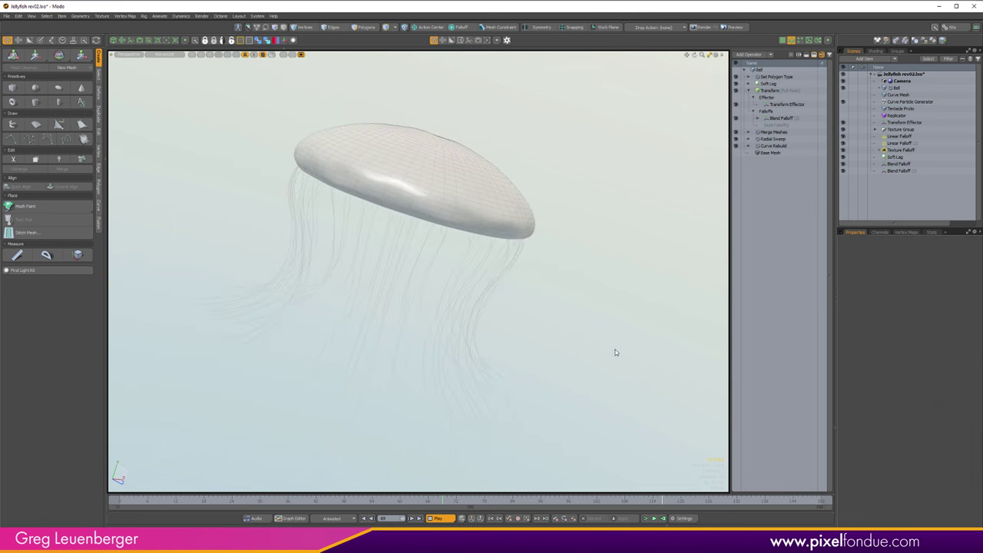
key("ctrl+space")
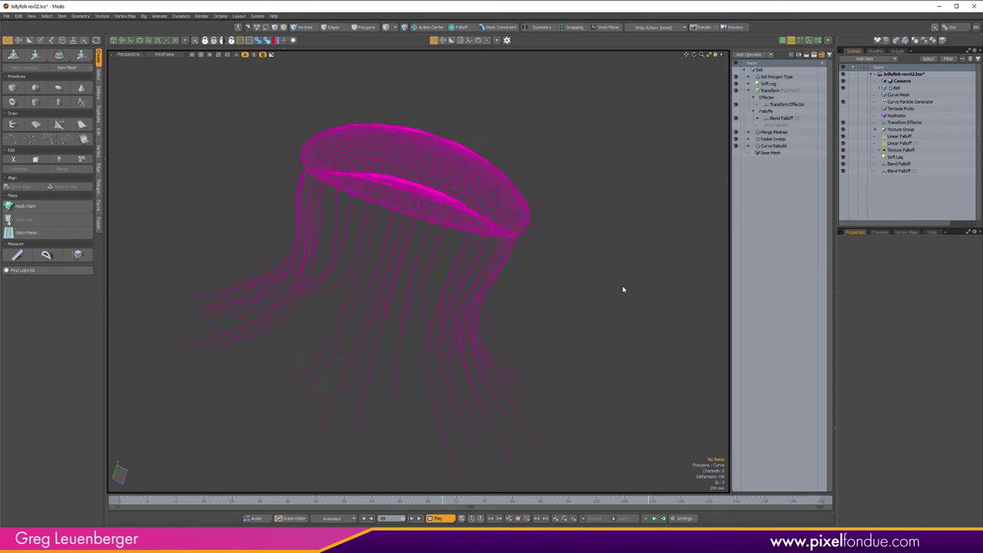
Freeze the Bell's mesh operations up to and including Merge Meshes at frame 0, and replay the animation
left_click(439, 517)
left_click_drag(176, 503, 119, 500)
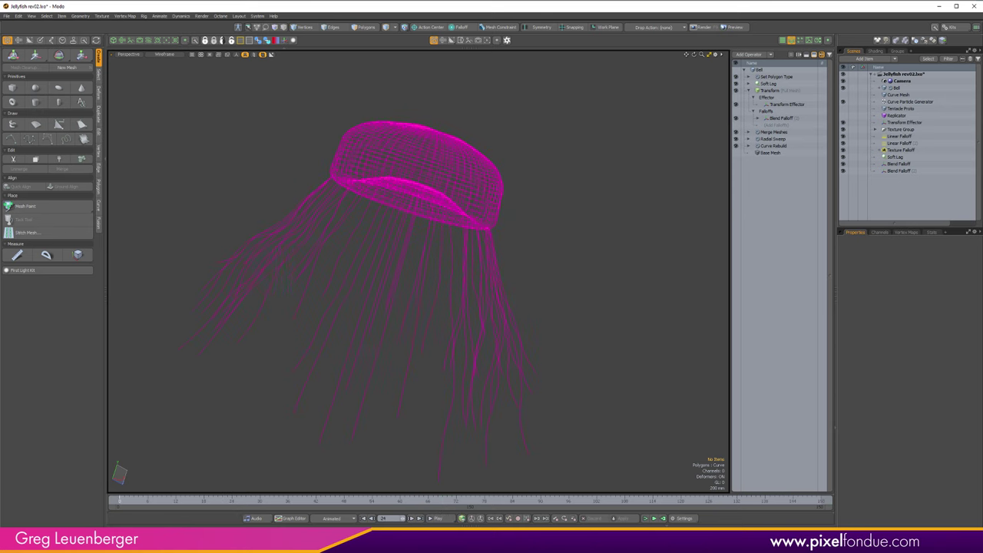
left_click(750, 91)
left_click(773, 98)
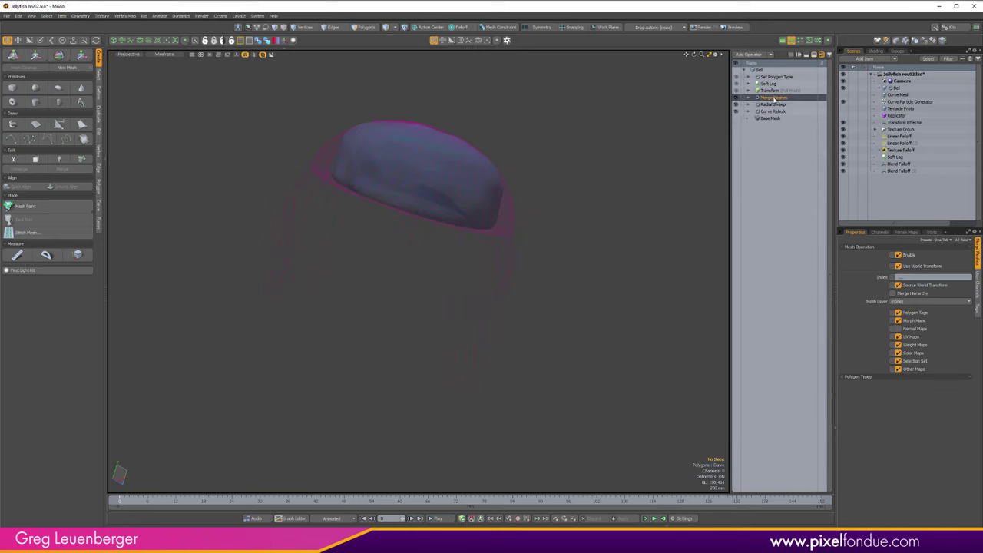
right_click(773, 99)
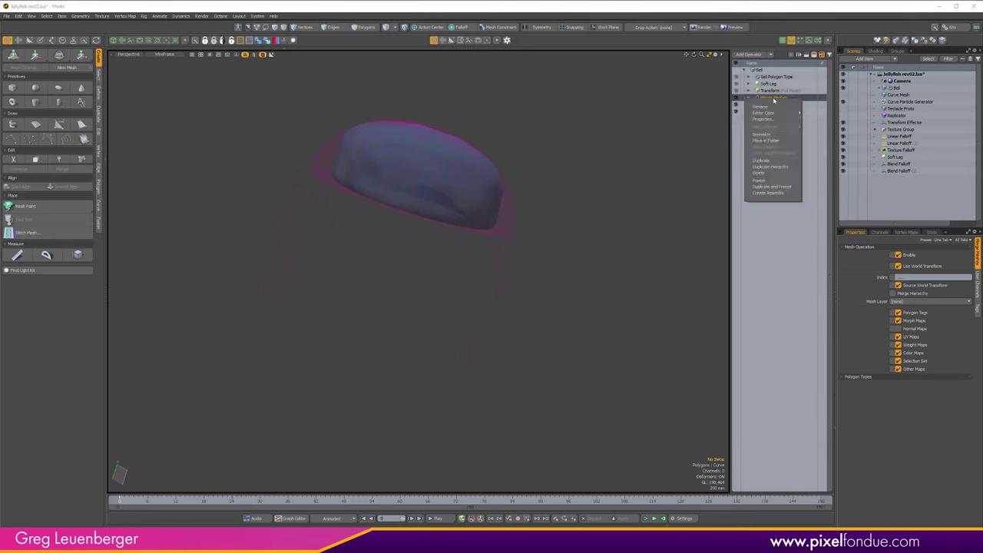
left_click(764, 181)
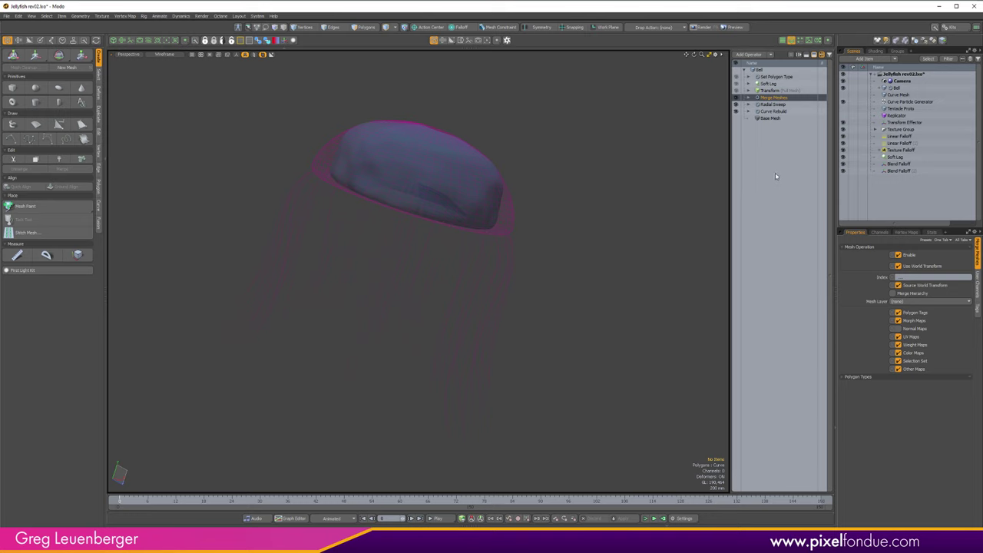
key("Delete")
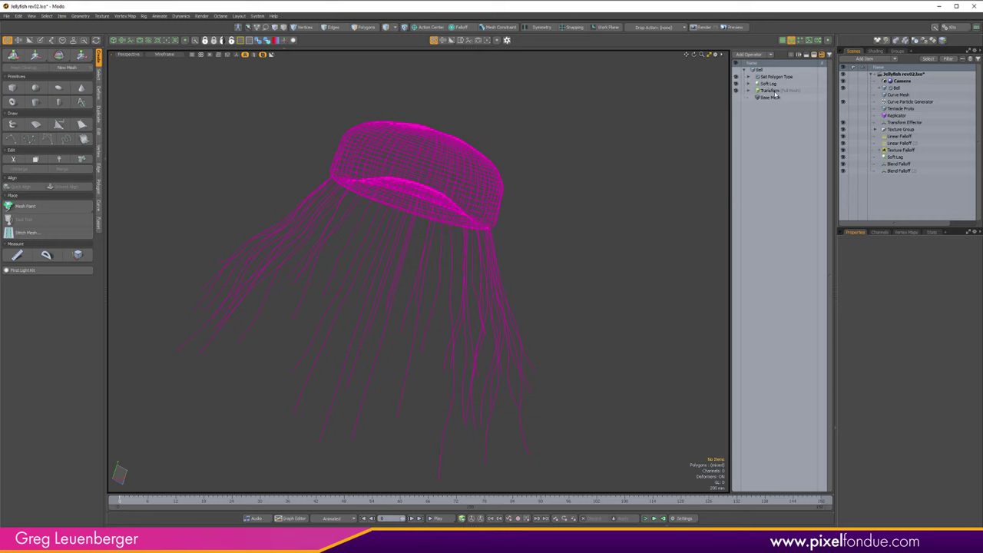
left_click(438, 520)
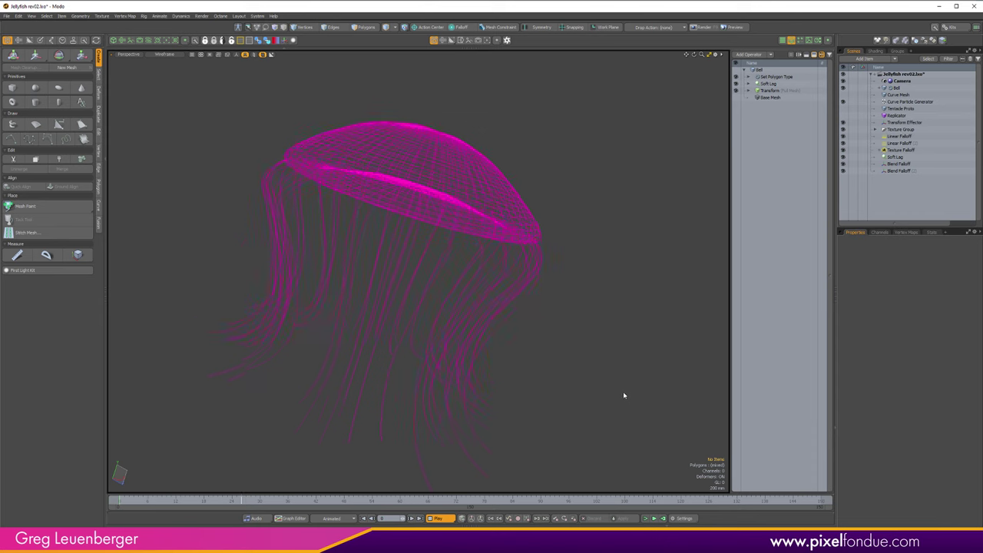